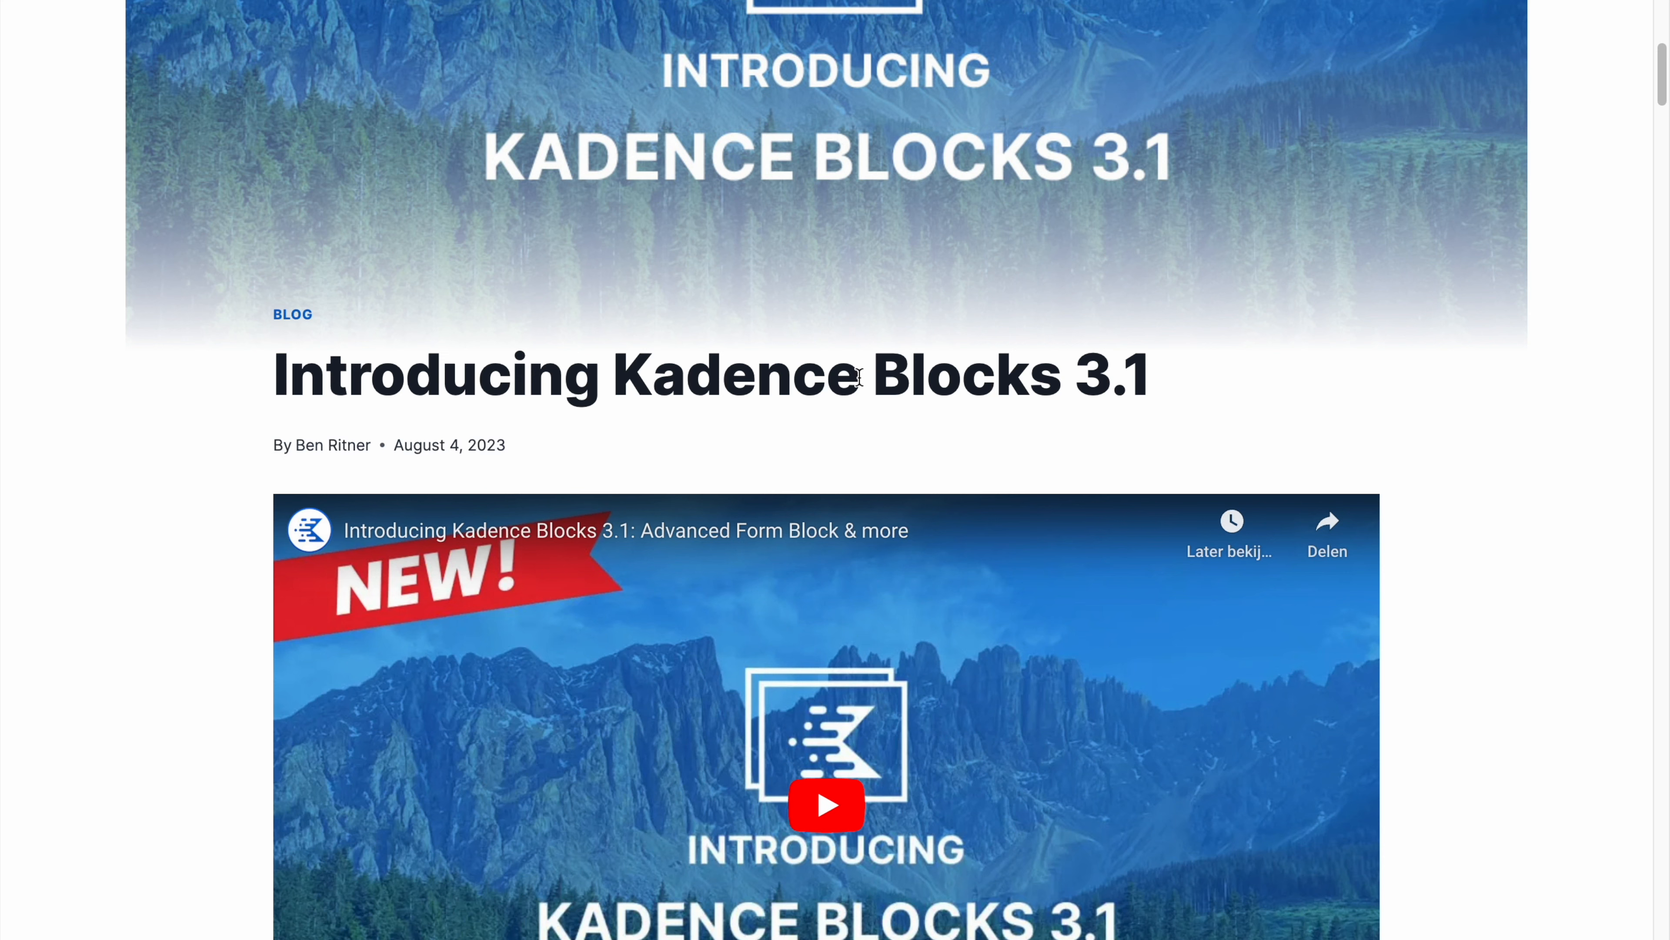
Step: Examine the title, introduction and What's New section of the Introducing Kadence Blocks 3.1 post
left_click_drag(641, 385, 1126, 392)
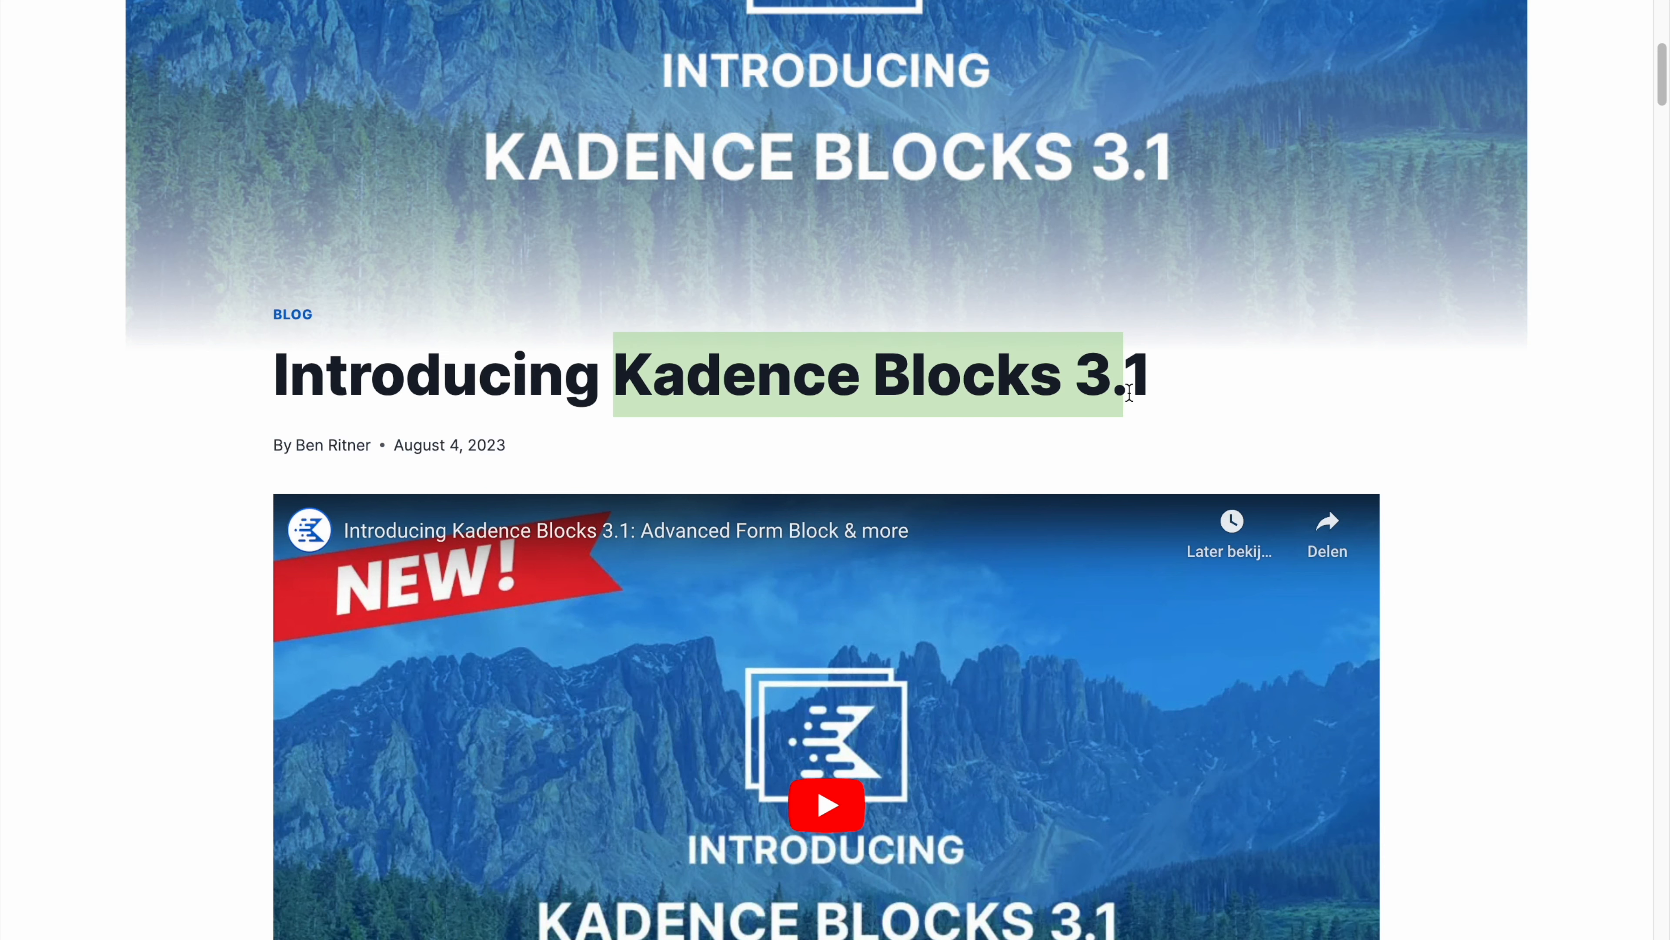
left_click(1130, 392)
scroll(1130, 393, "down", 20)
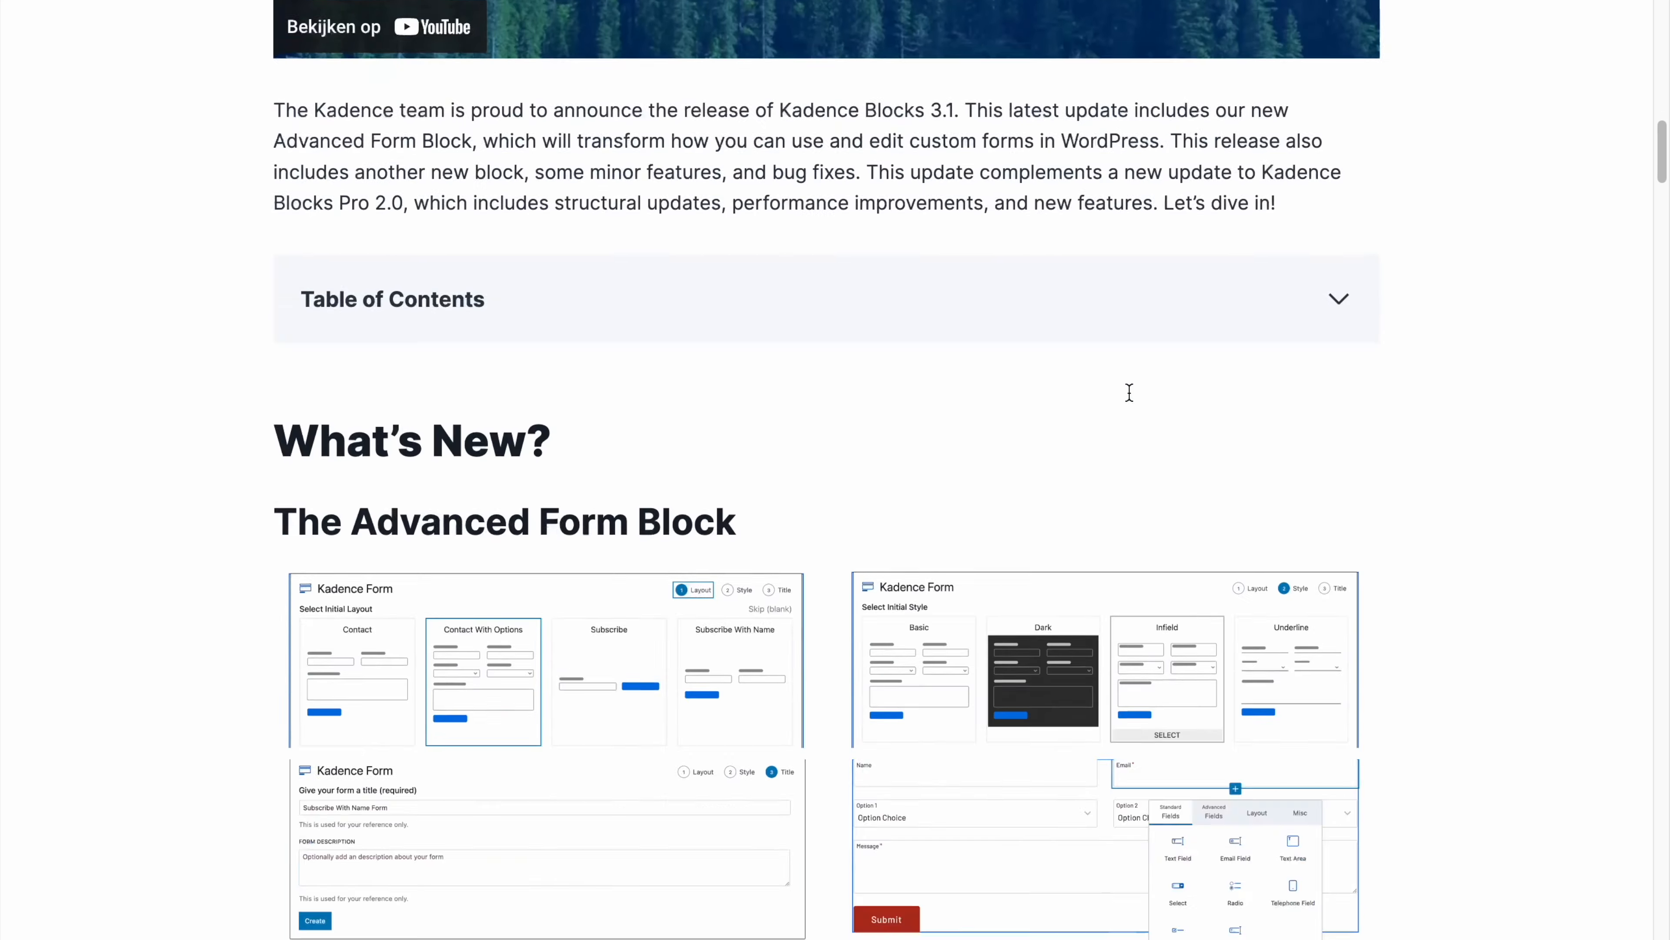
scroll(1129, 393, "up", 20)
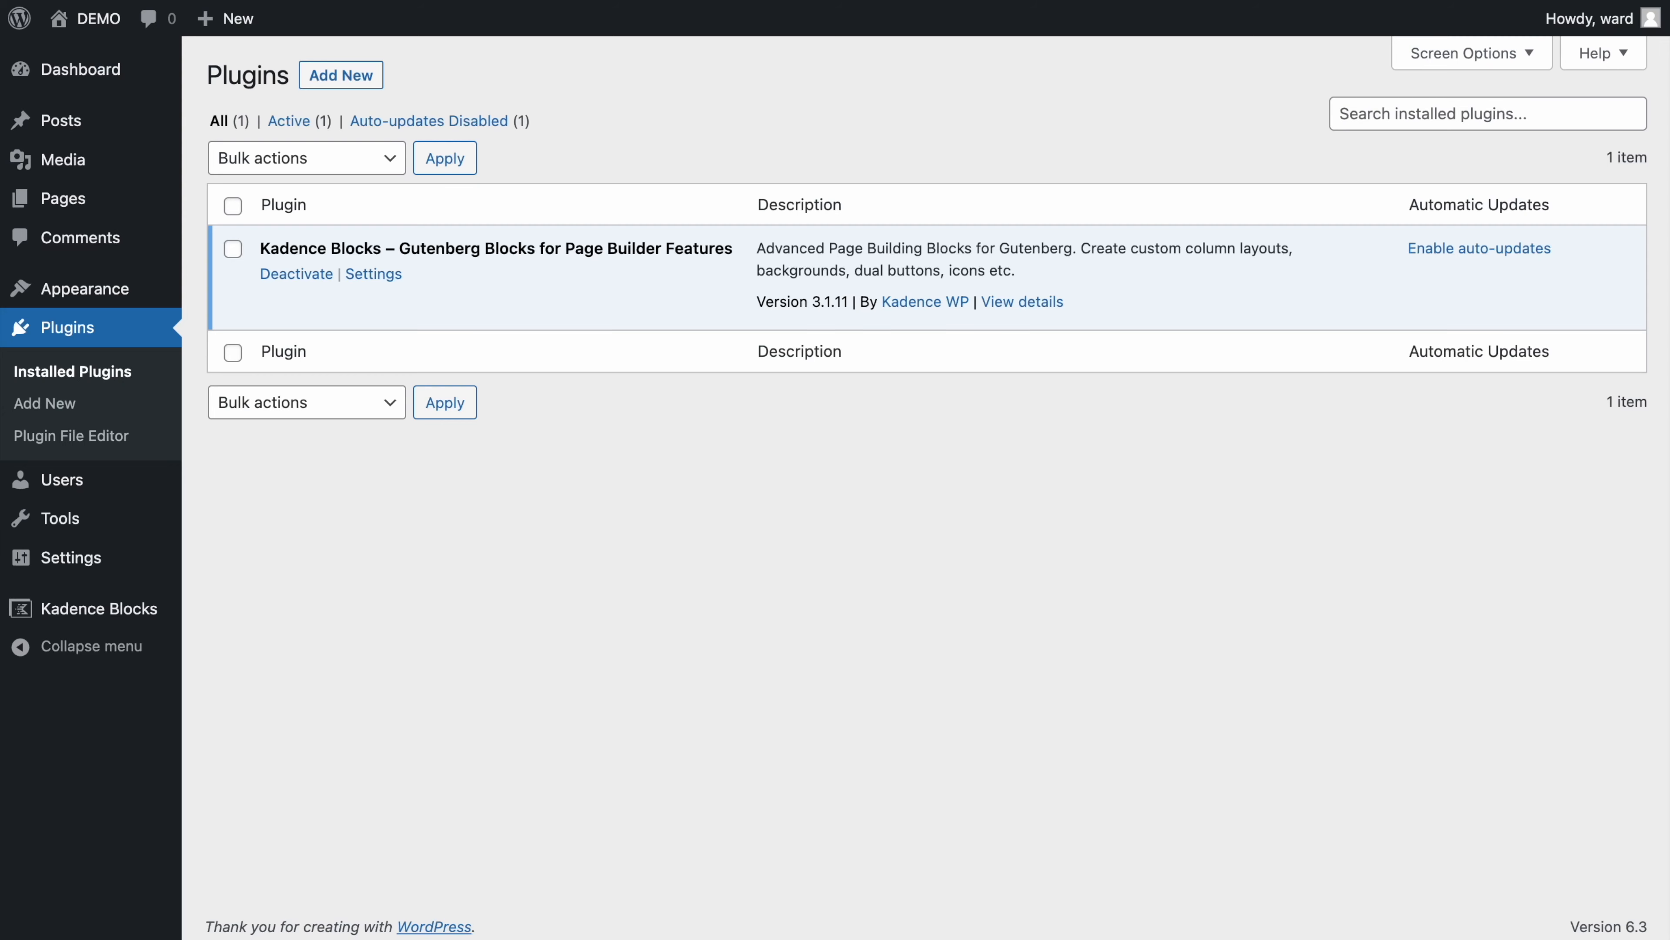
Step: Check the name and version of the installed Kadence Blocks plugin
left_click_drag(260, 248, 413, 255)
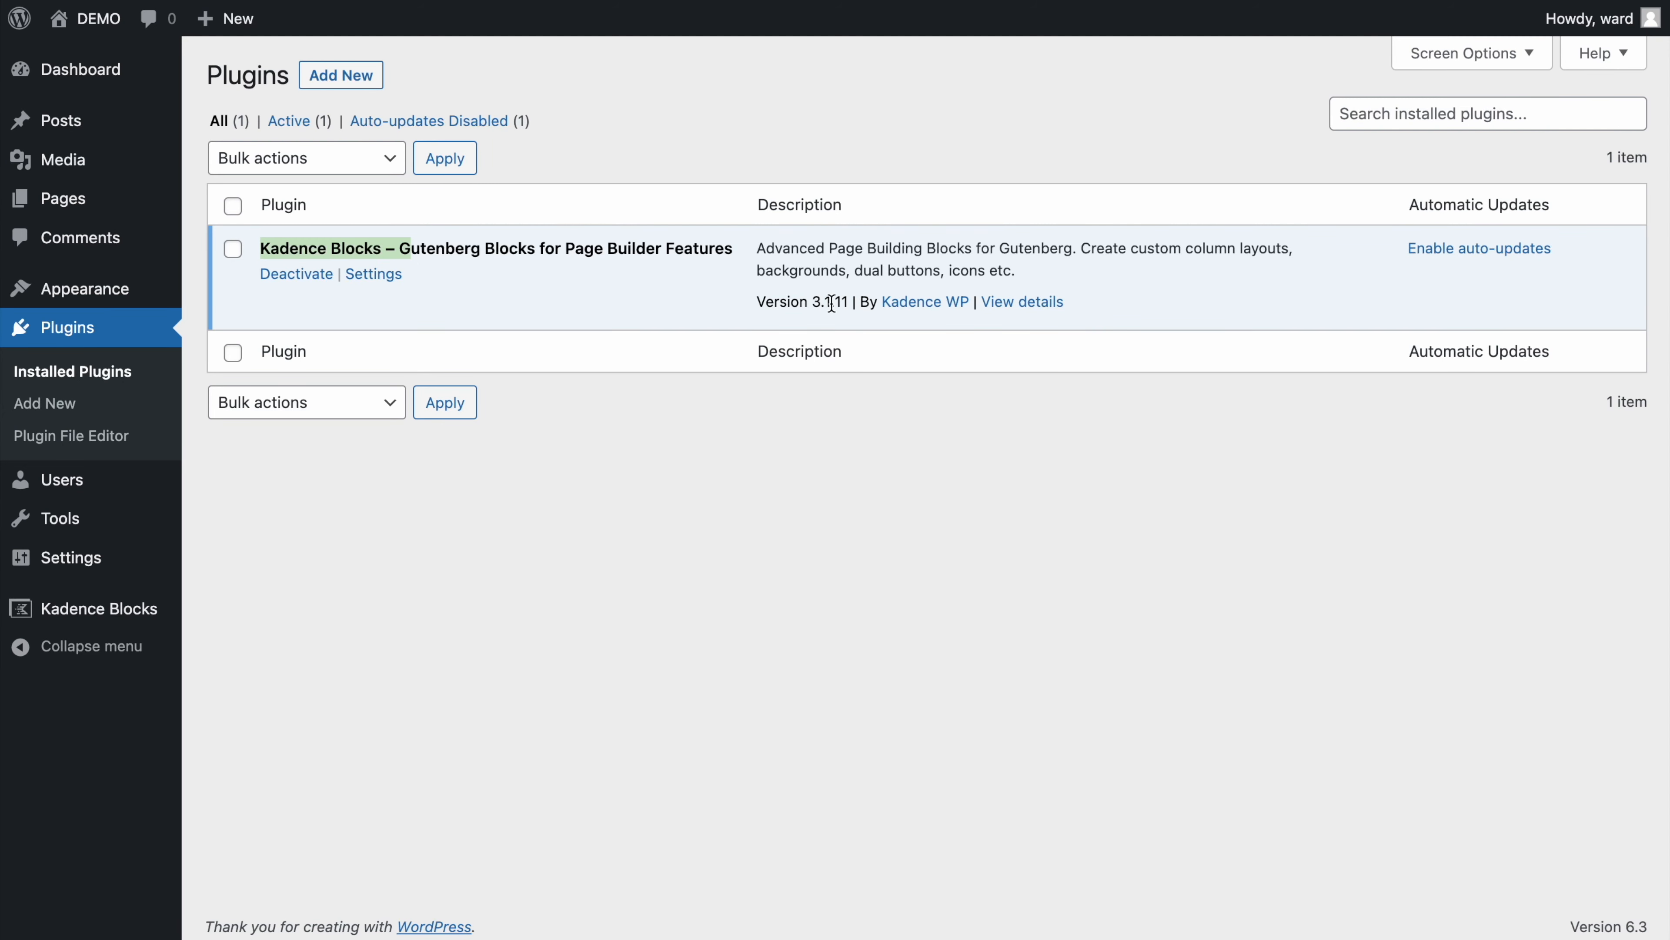
left_click(815, 307)
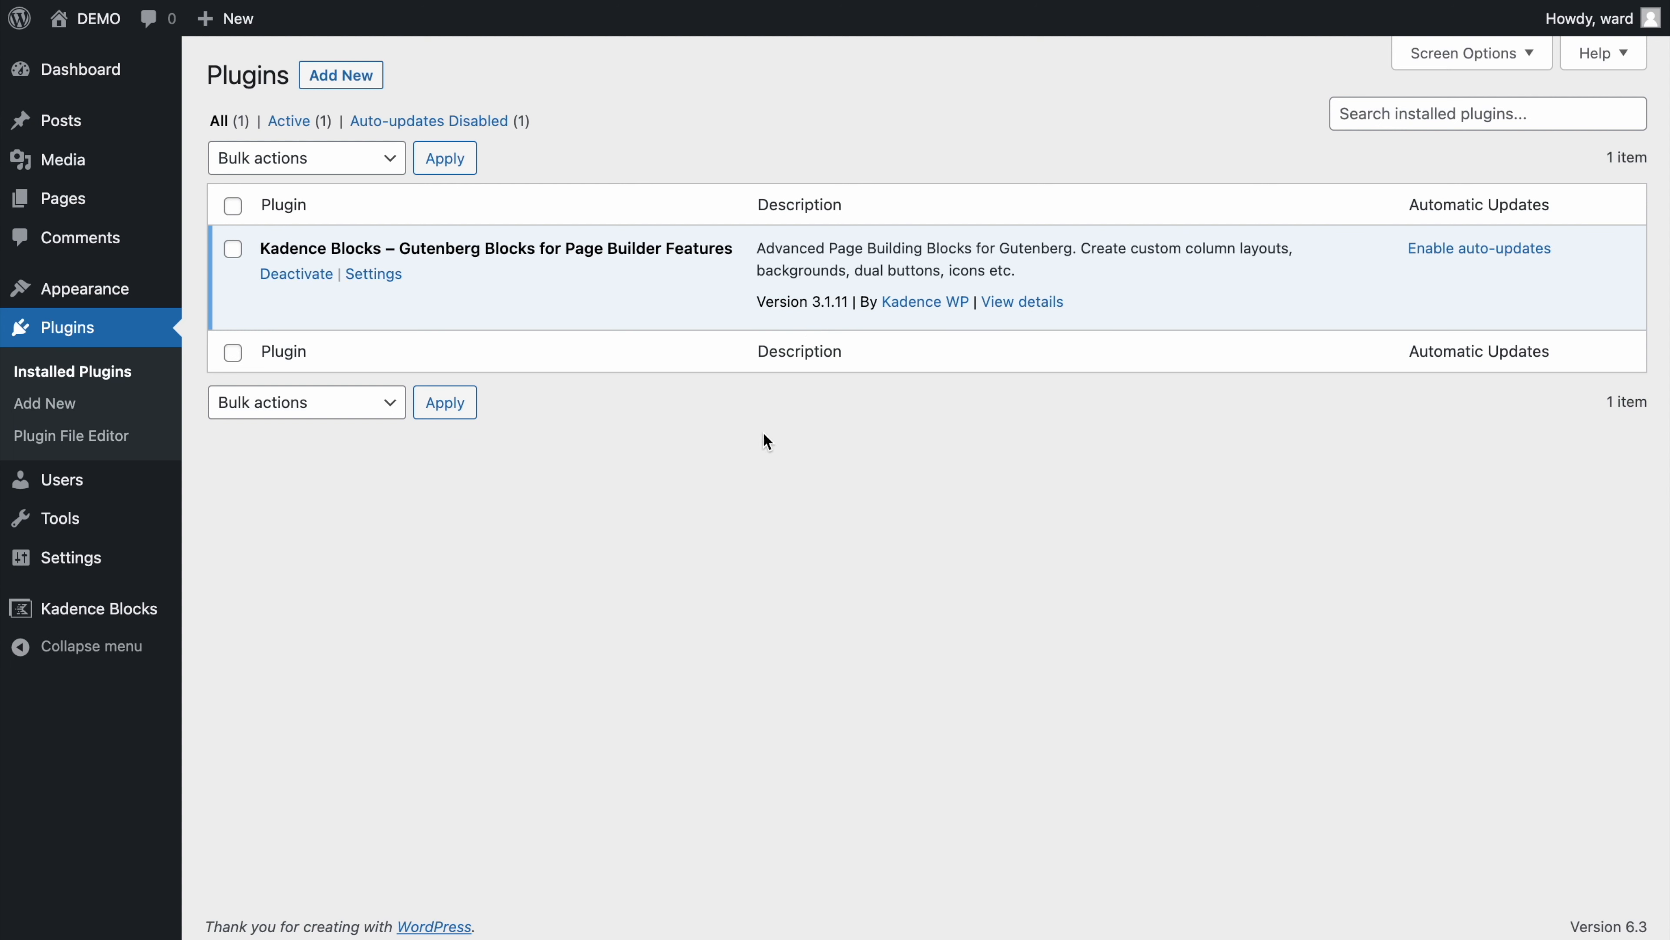
left_click_drag(832, 305, 851, 306)
left_click(752, 304)
Step: Open the draft titled New page for editing and hide the settings sidebar
left_click(97, 203)
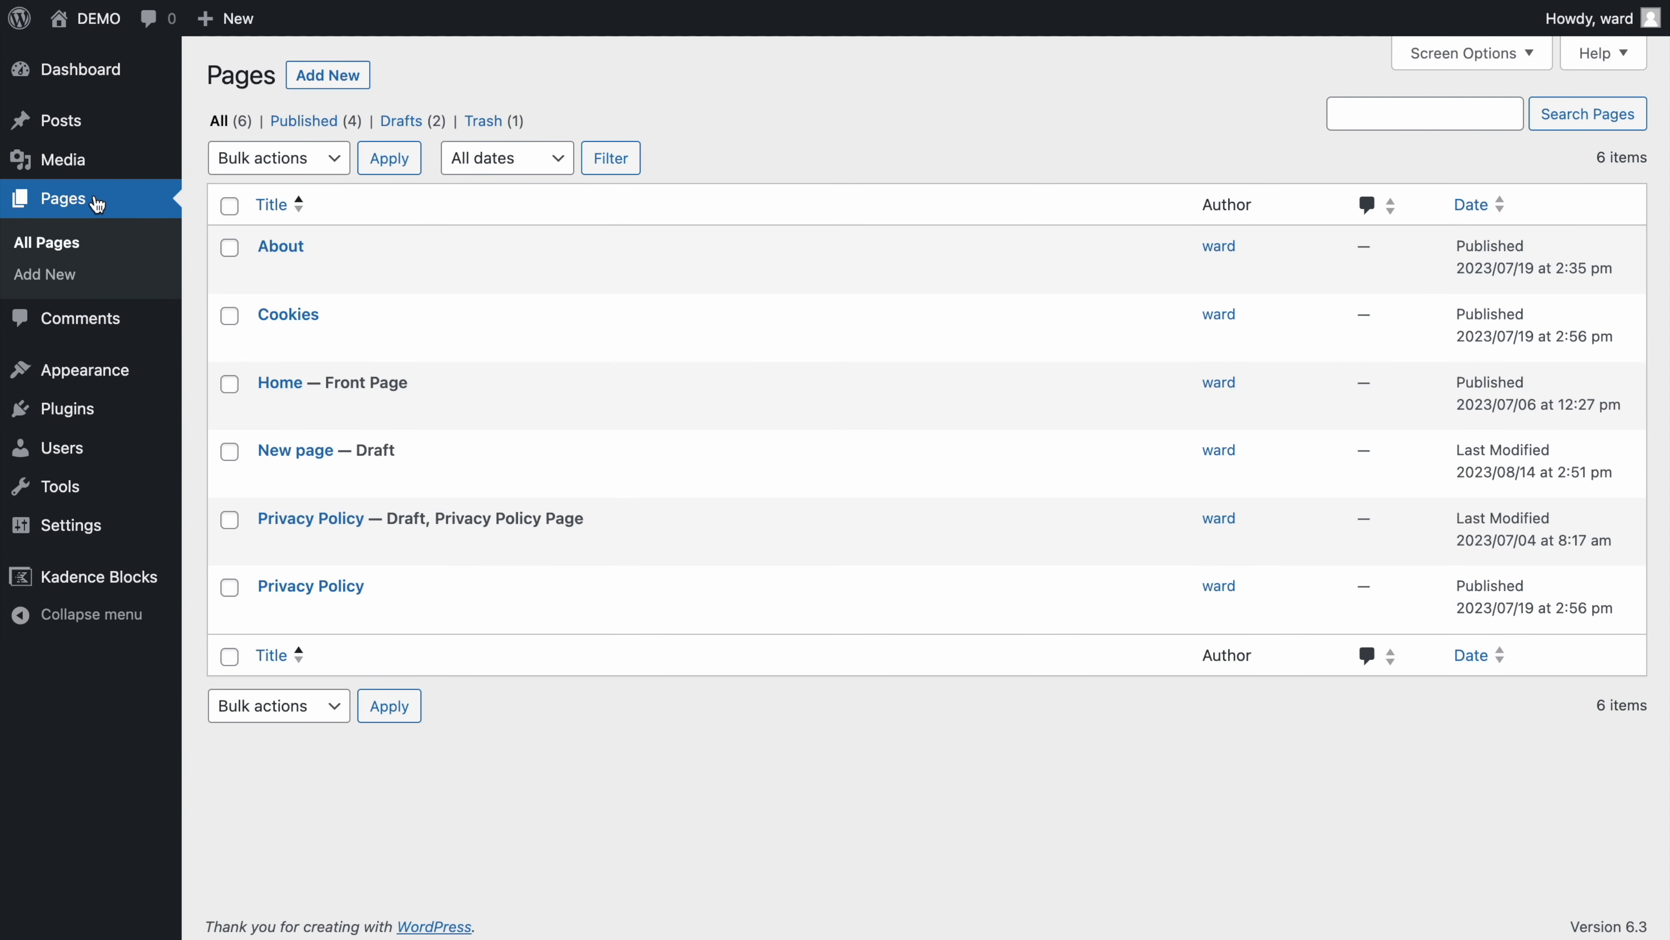
left_click(288, 458)
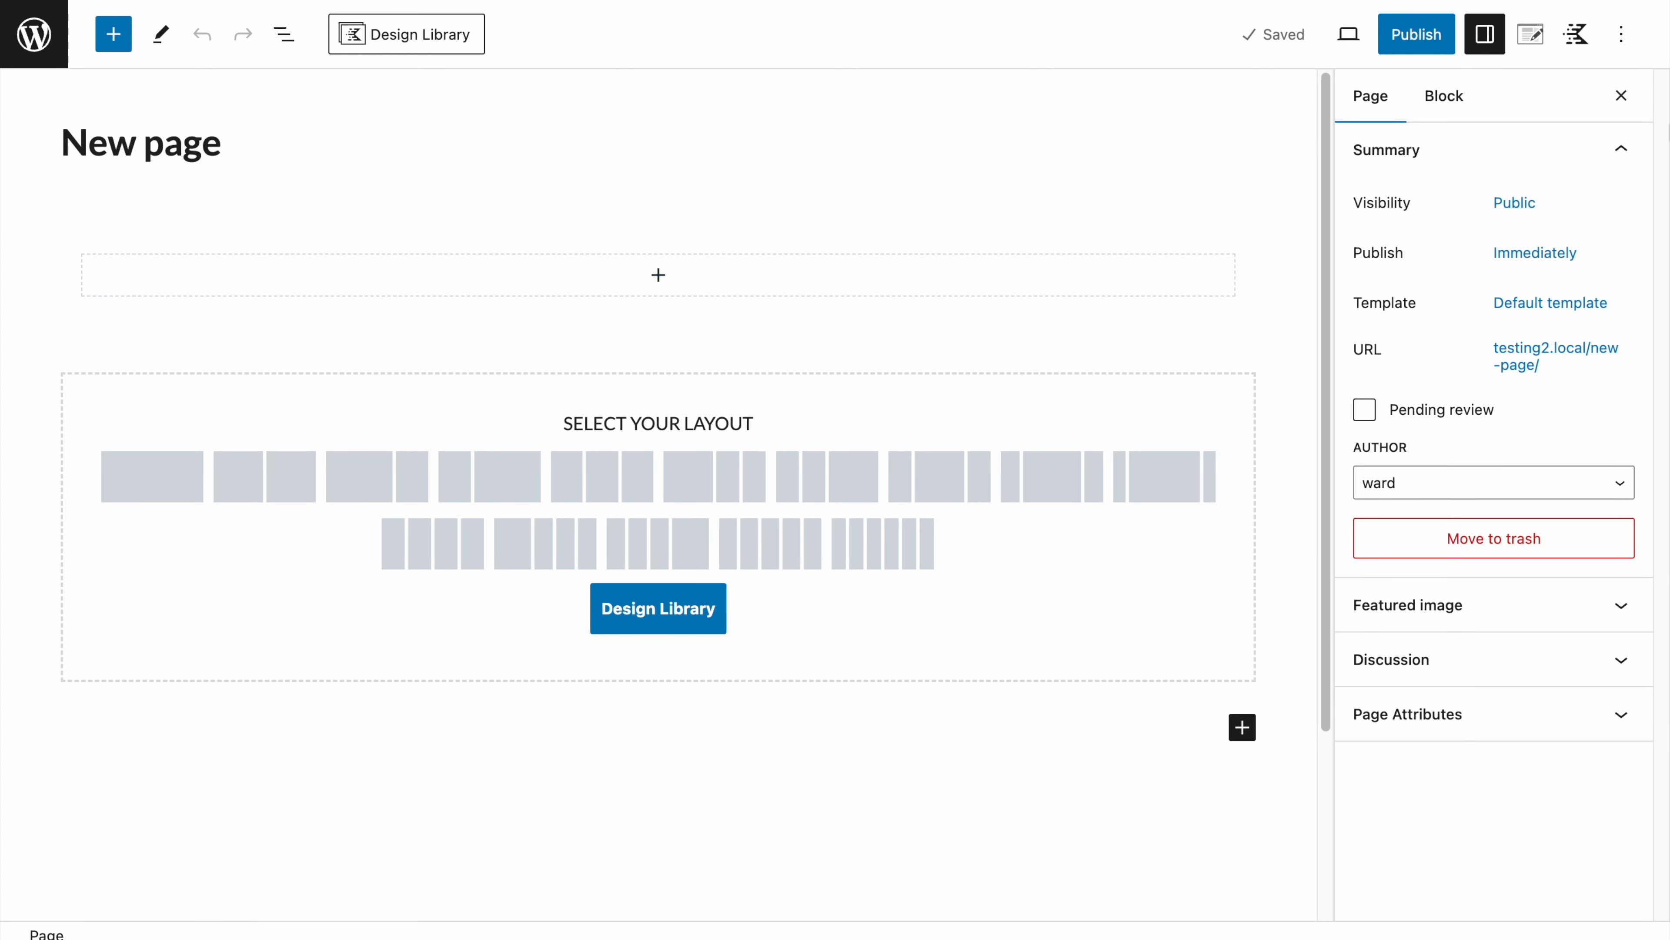
left_click(1621, 95)
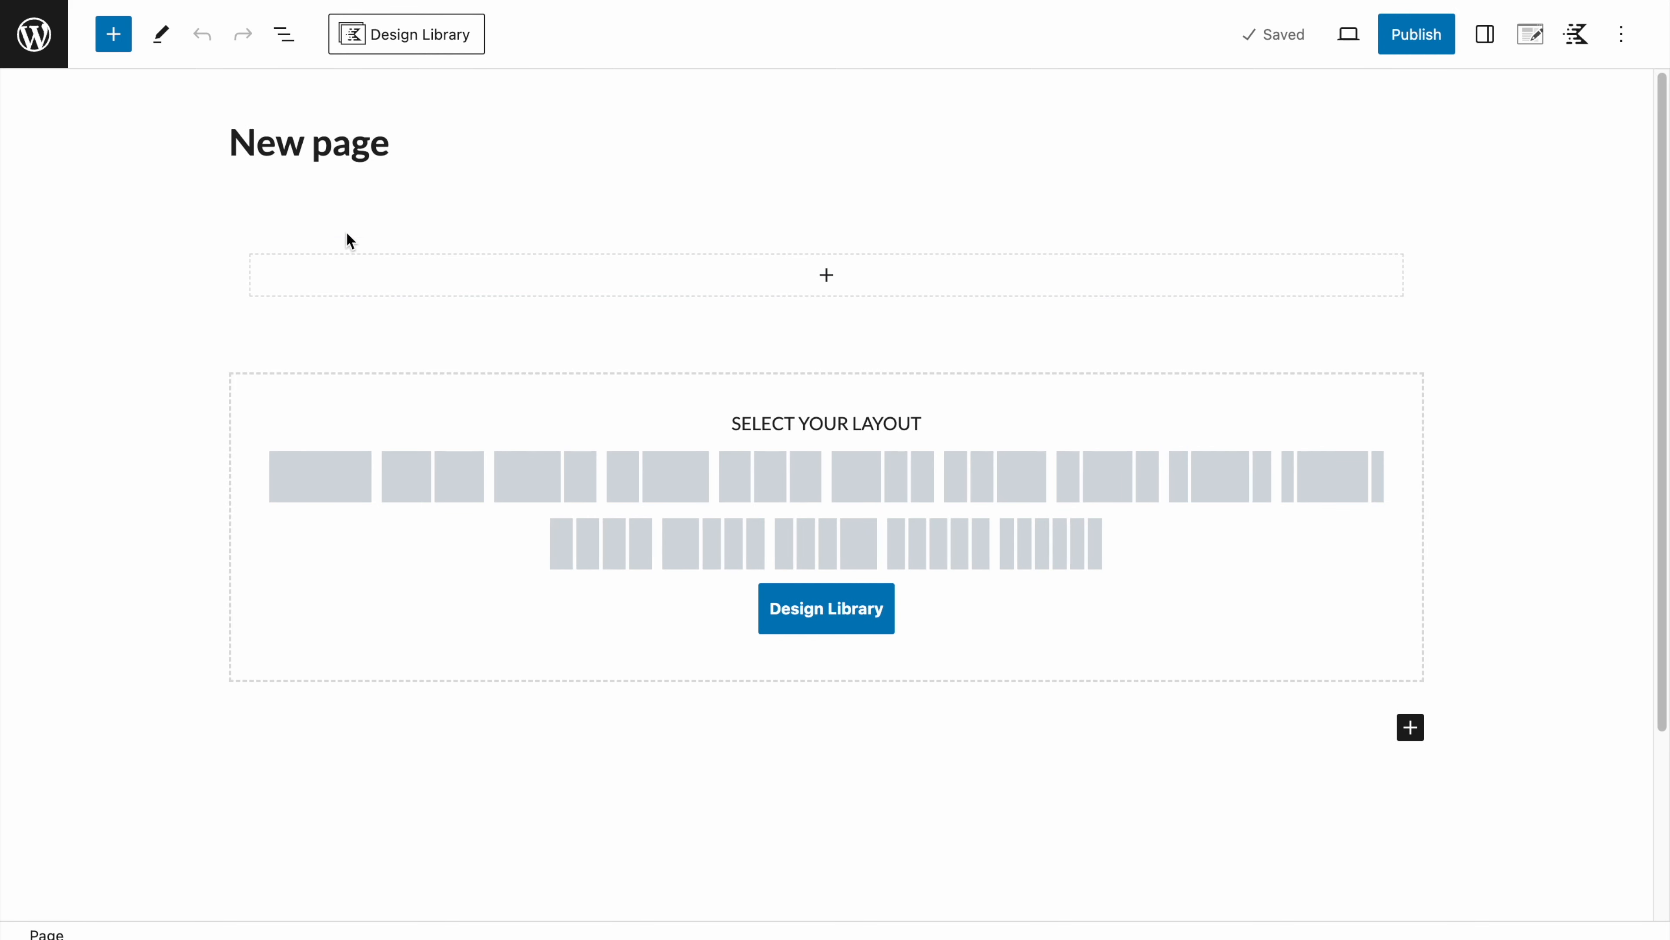
Step: Look through the available Kadence blocks, comparing the Form and Form (Adv) blocks
left_click(122, 46)
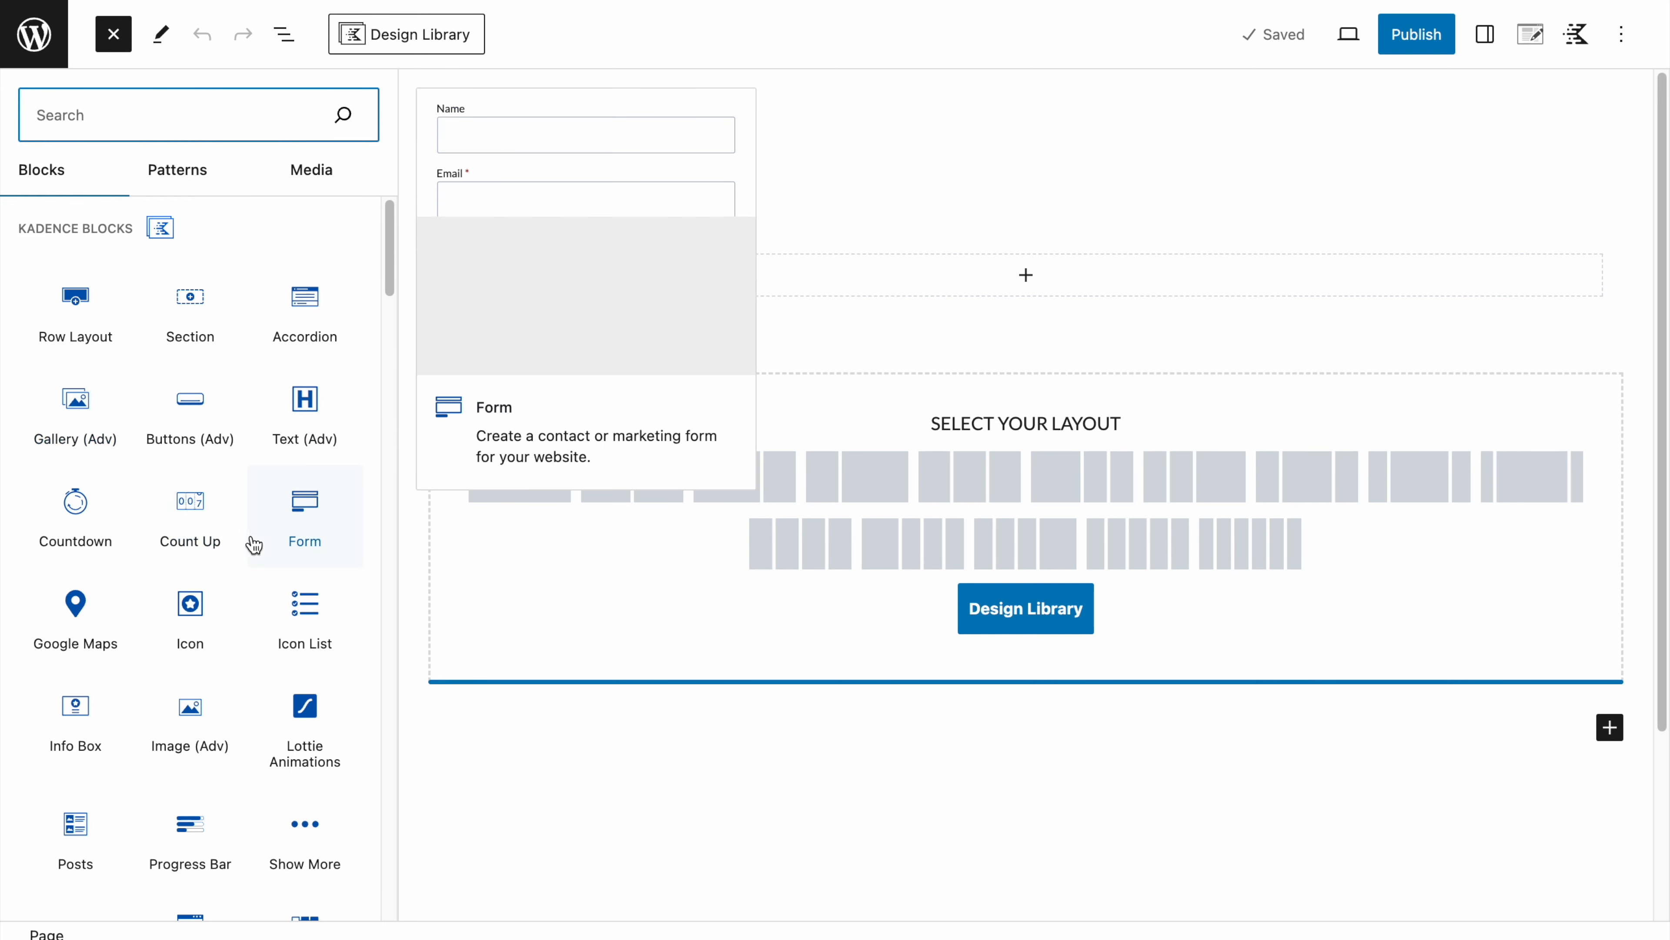
scroll(250, 543, "down", 3)
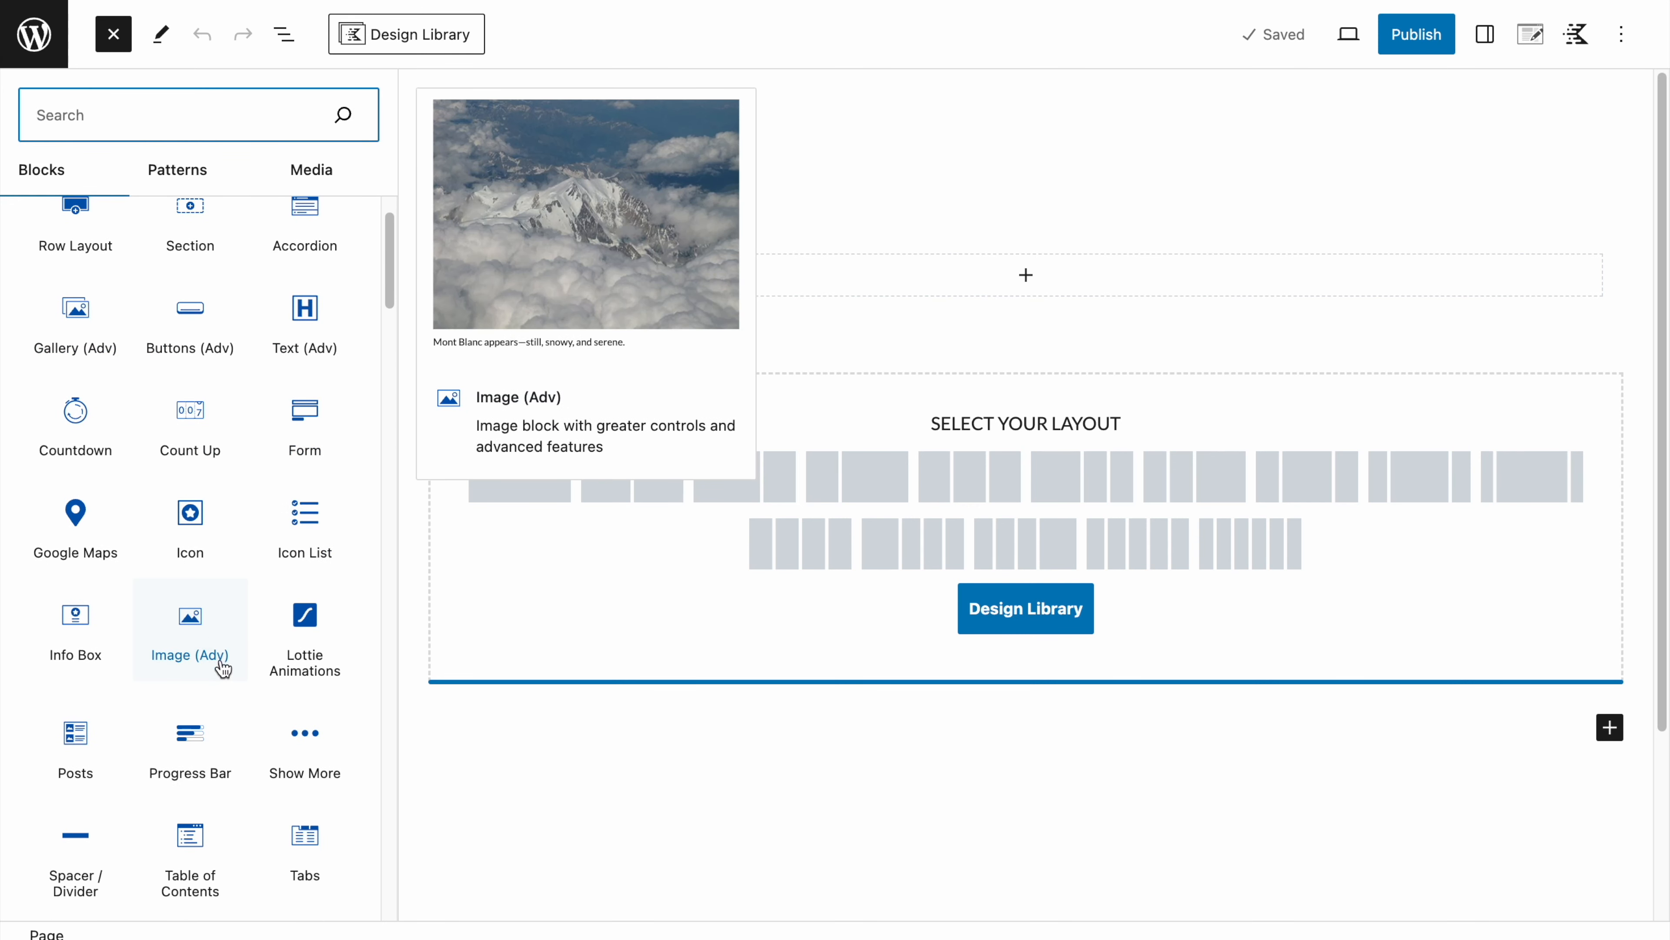
scroll(279, 727, "down", 5)
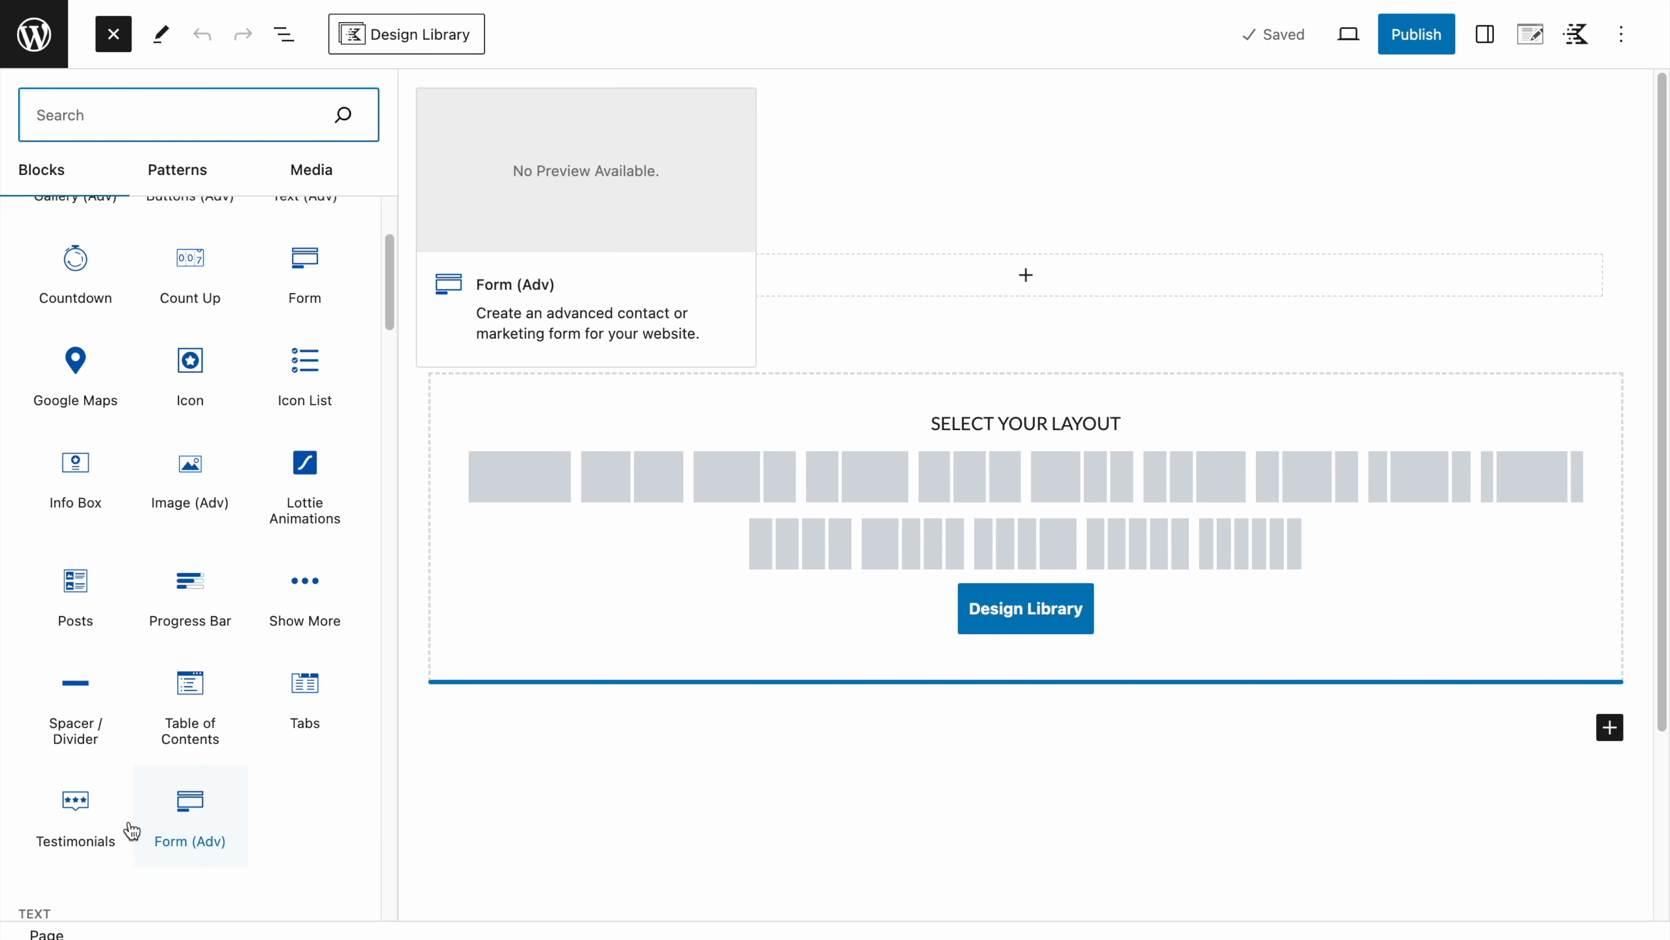
scroll(76, 658, "up", 3)
scroll(85, 653, "up", 5)
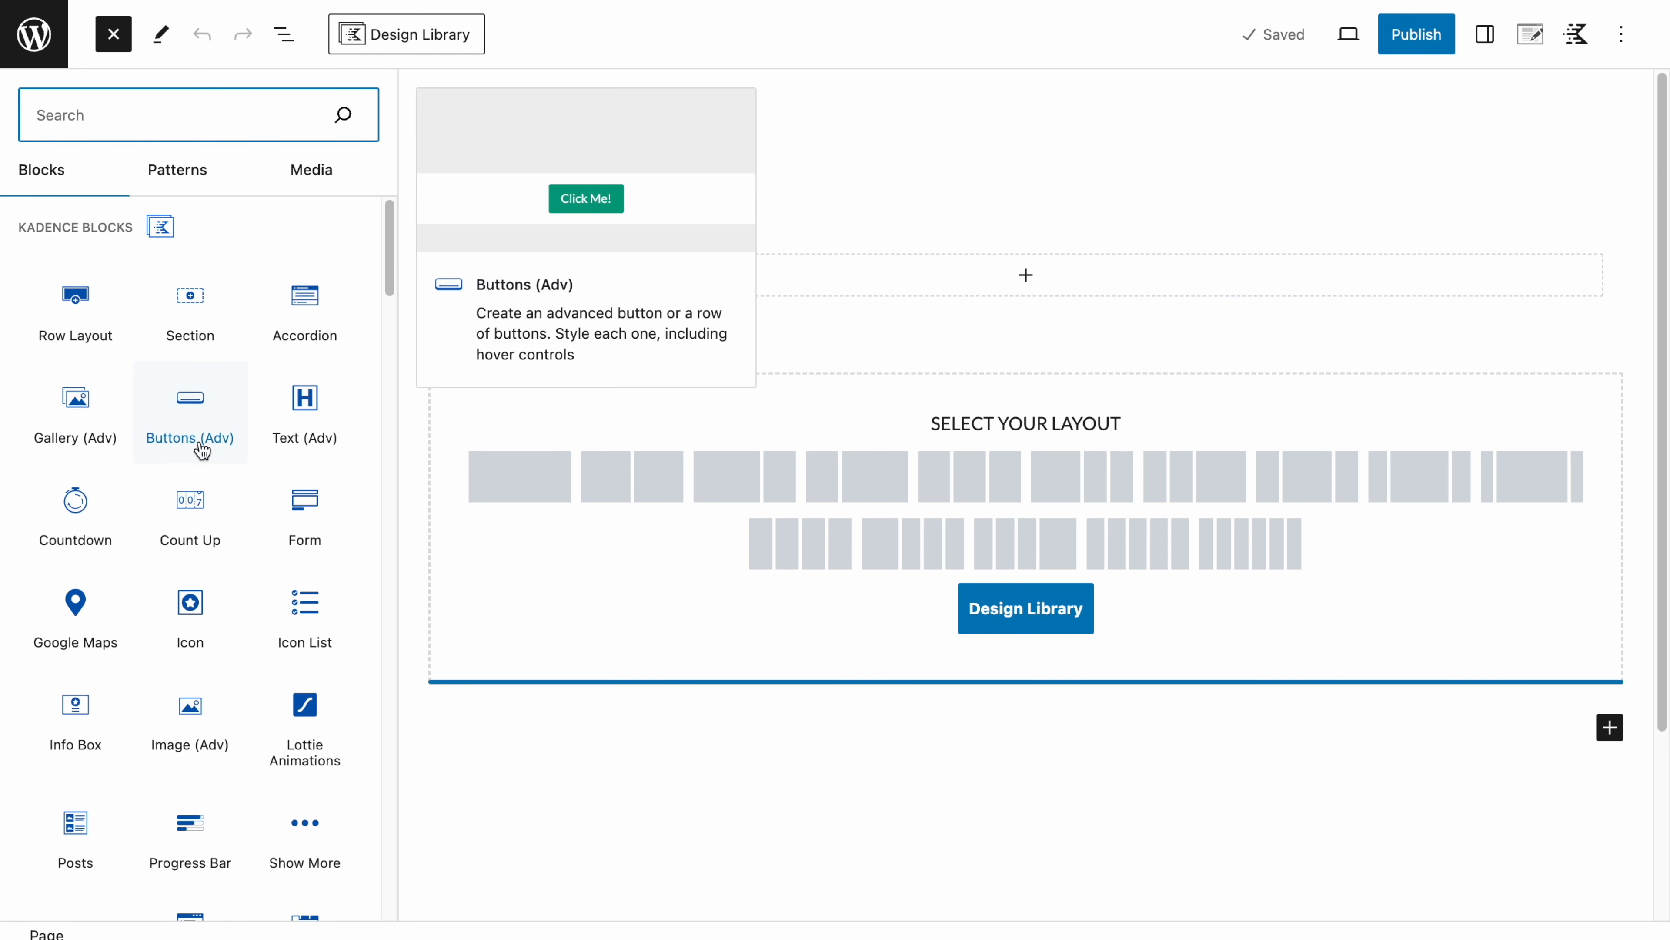
scroll(217, 461, "down", 1)
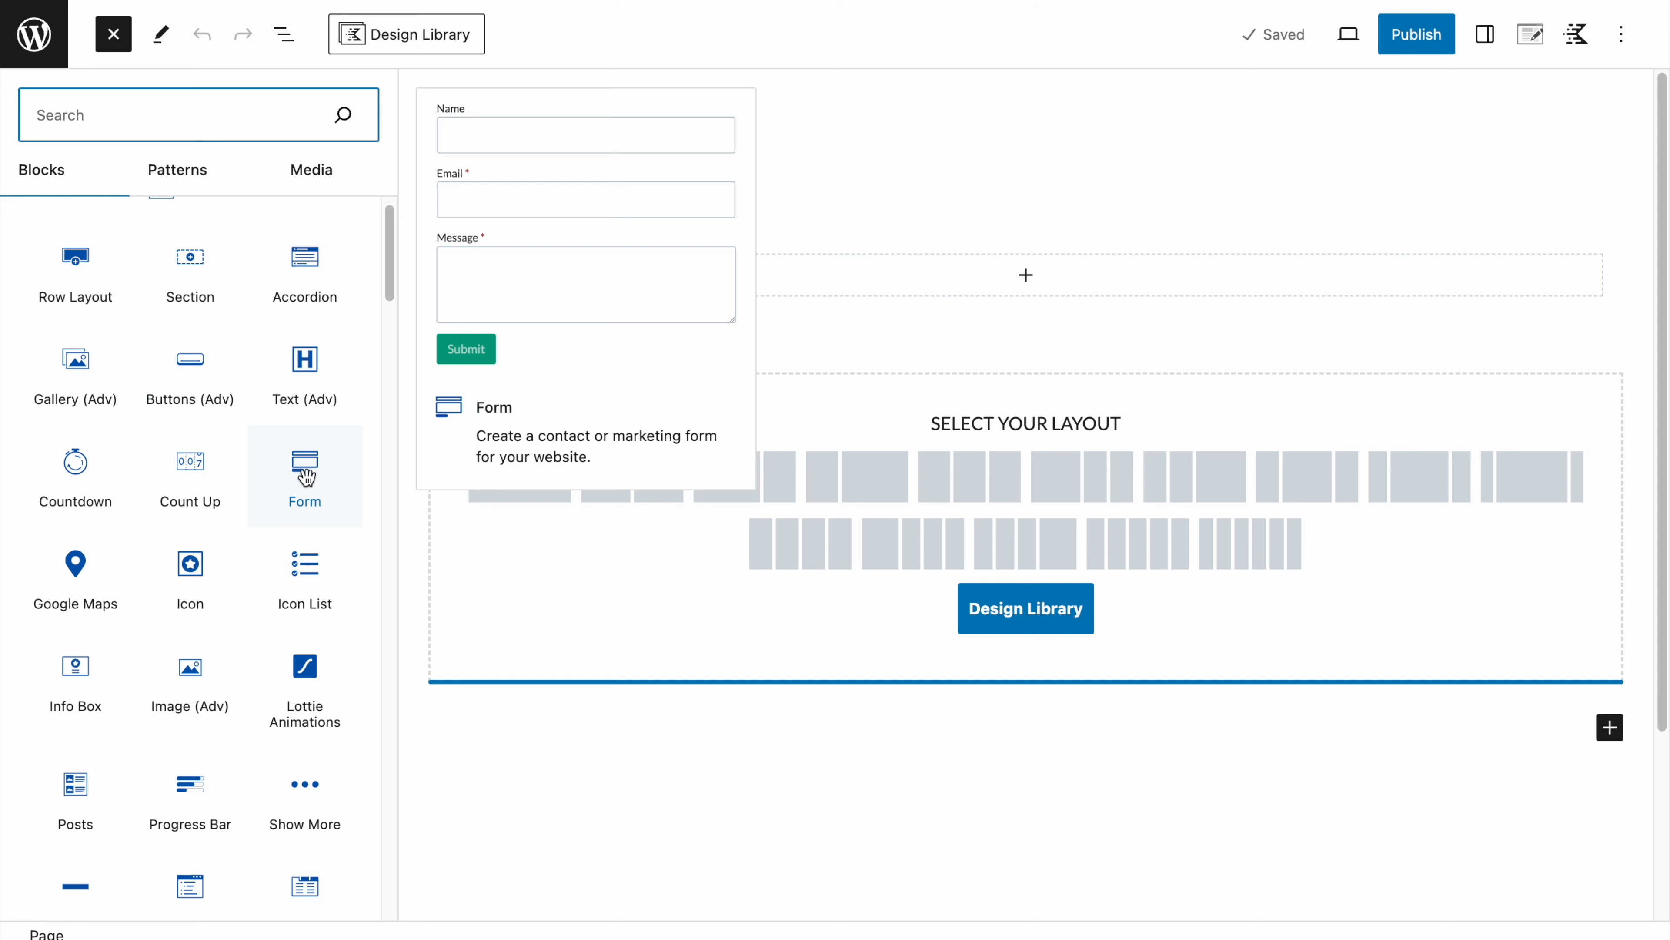
scroll(306, 471, "down", 3)
scroll(171, 756, "down", 3)
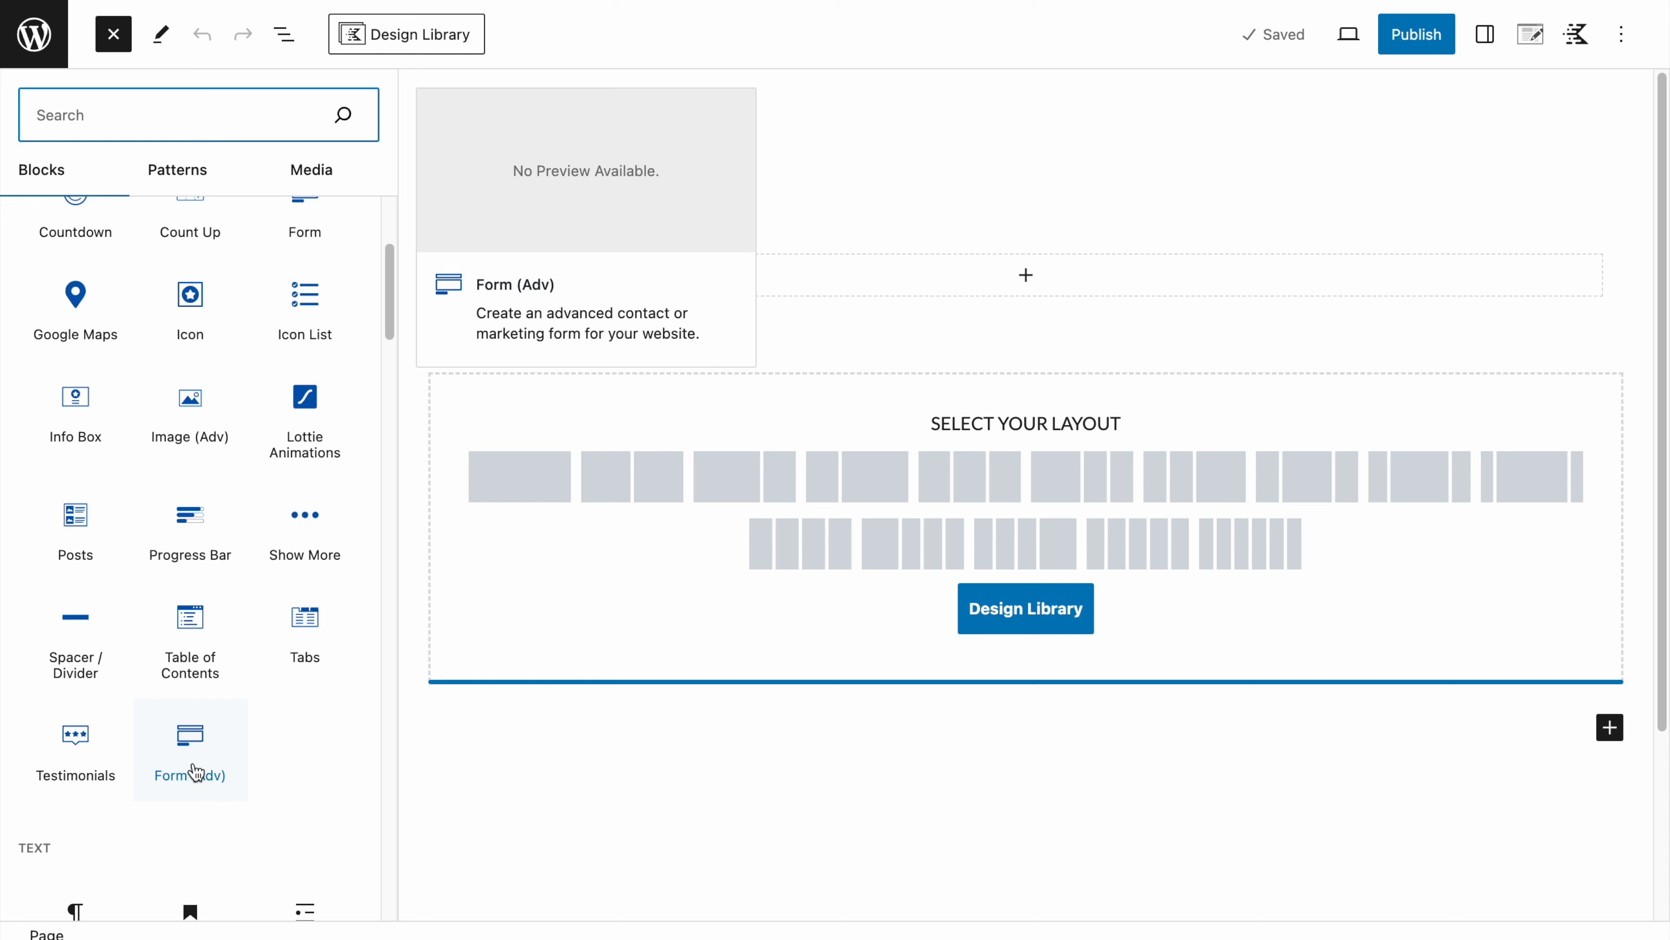
scroll(299, 473, "up", 3)
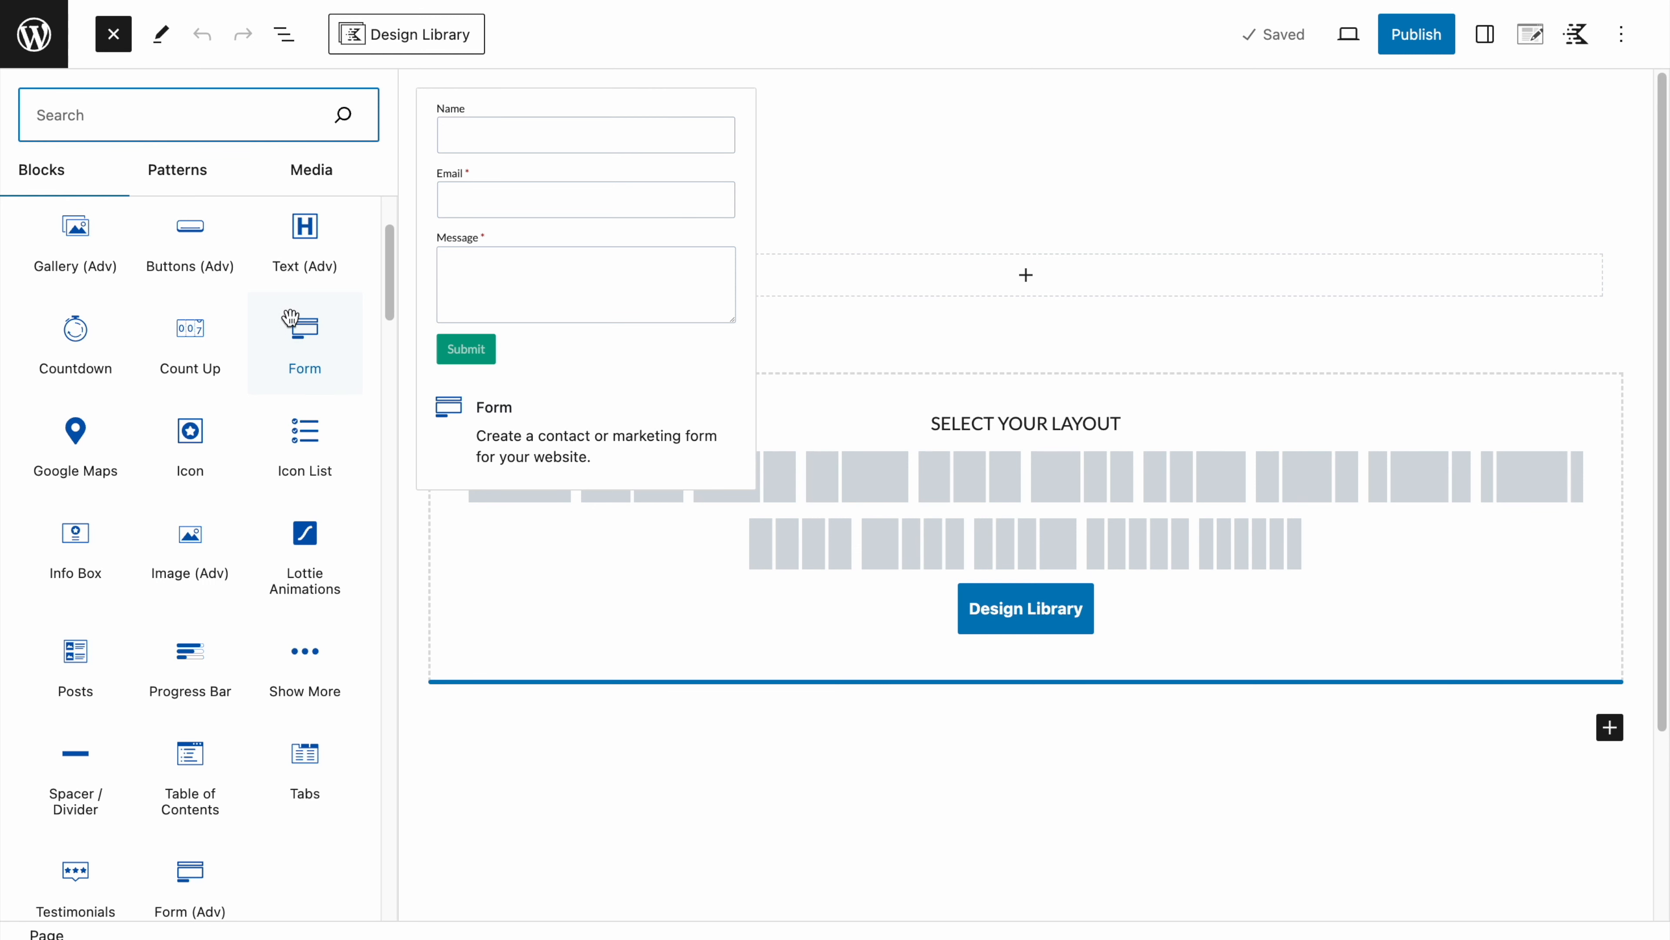
scroll(197, 869, "down", 1)
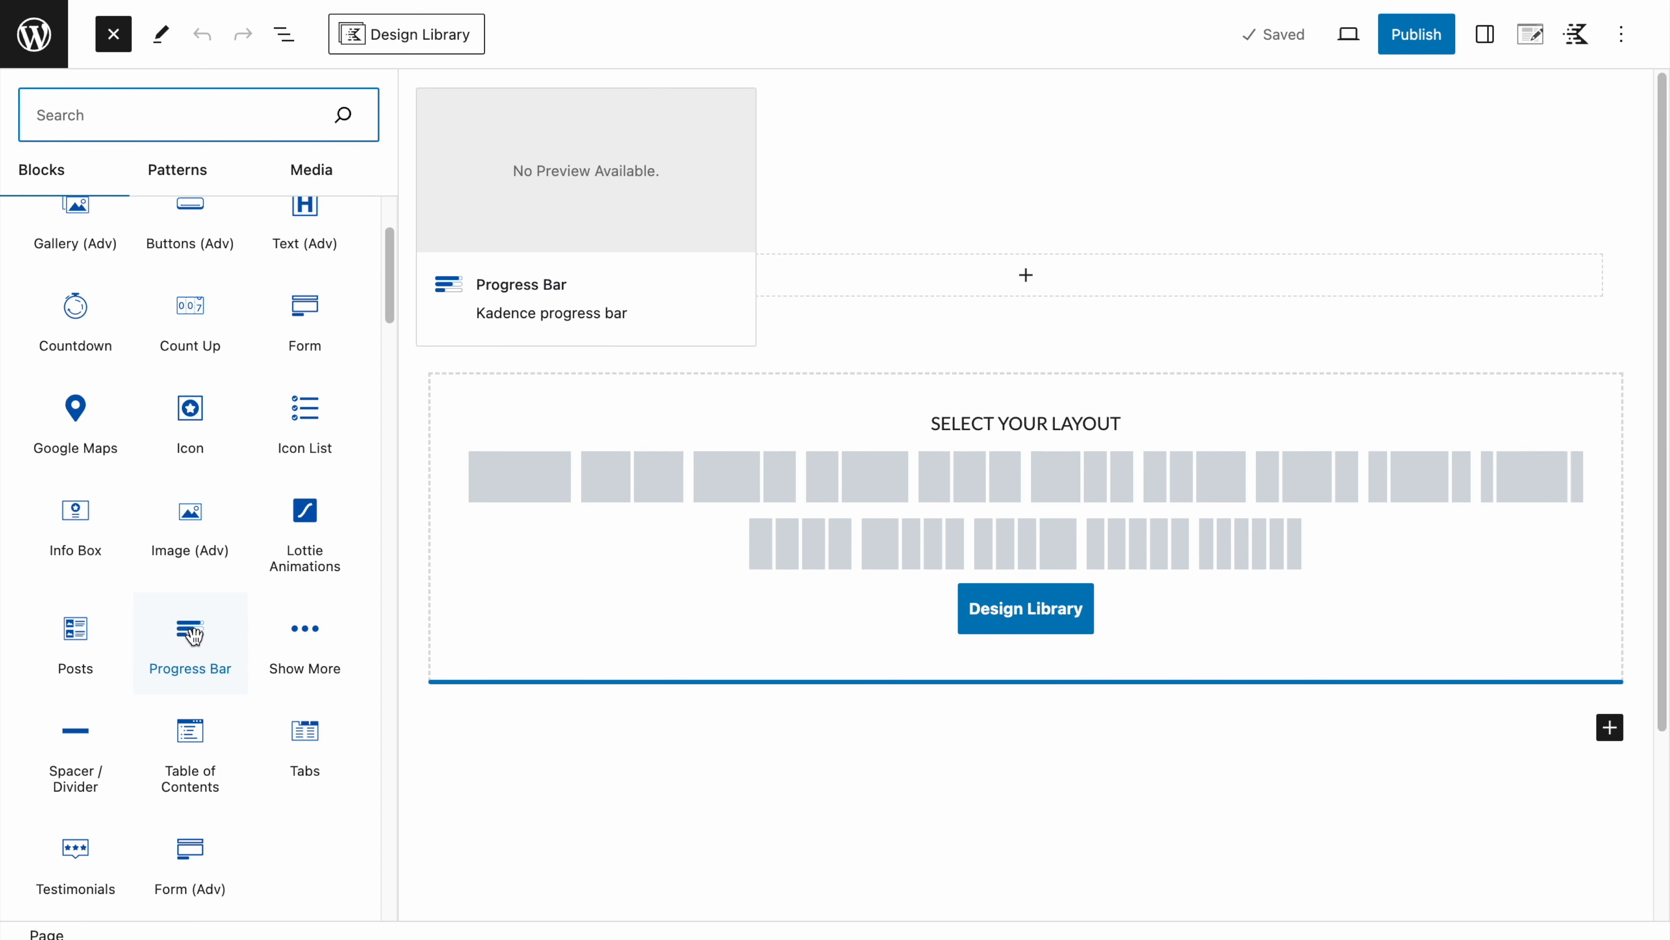
scroll(192, 635, "up", 3)
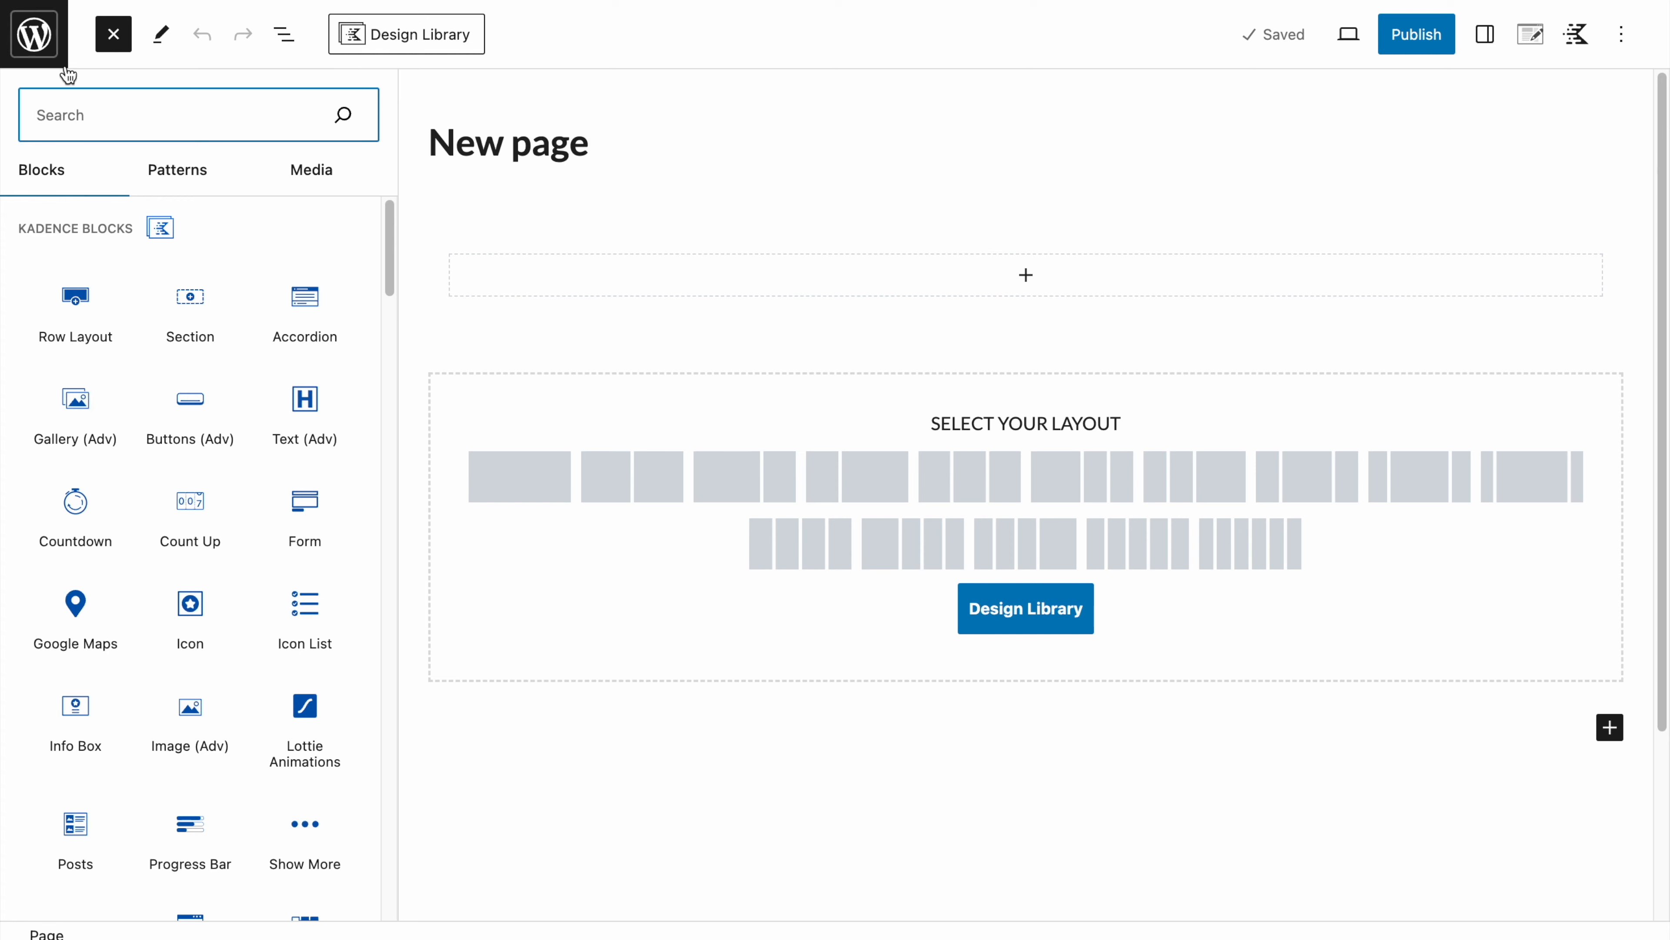
left_click(113, 34)
Step: Show the page's block list and inspect the Hero section and CTA rows one after the other
left_click(285, 34)
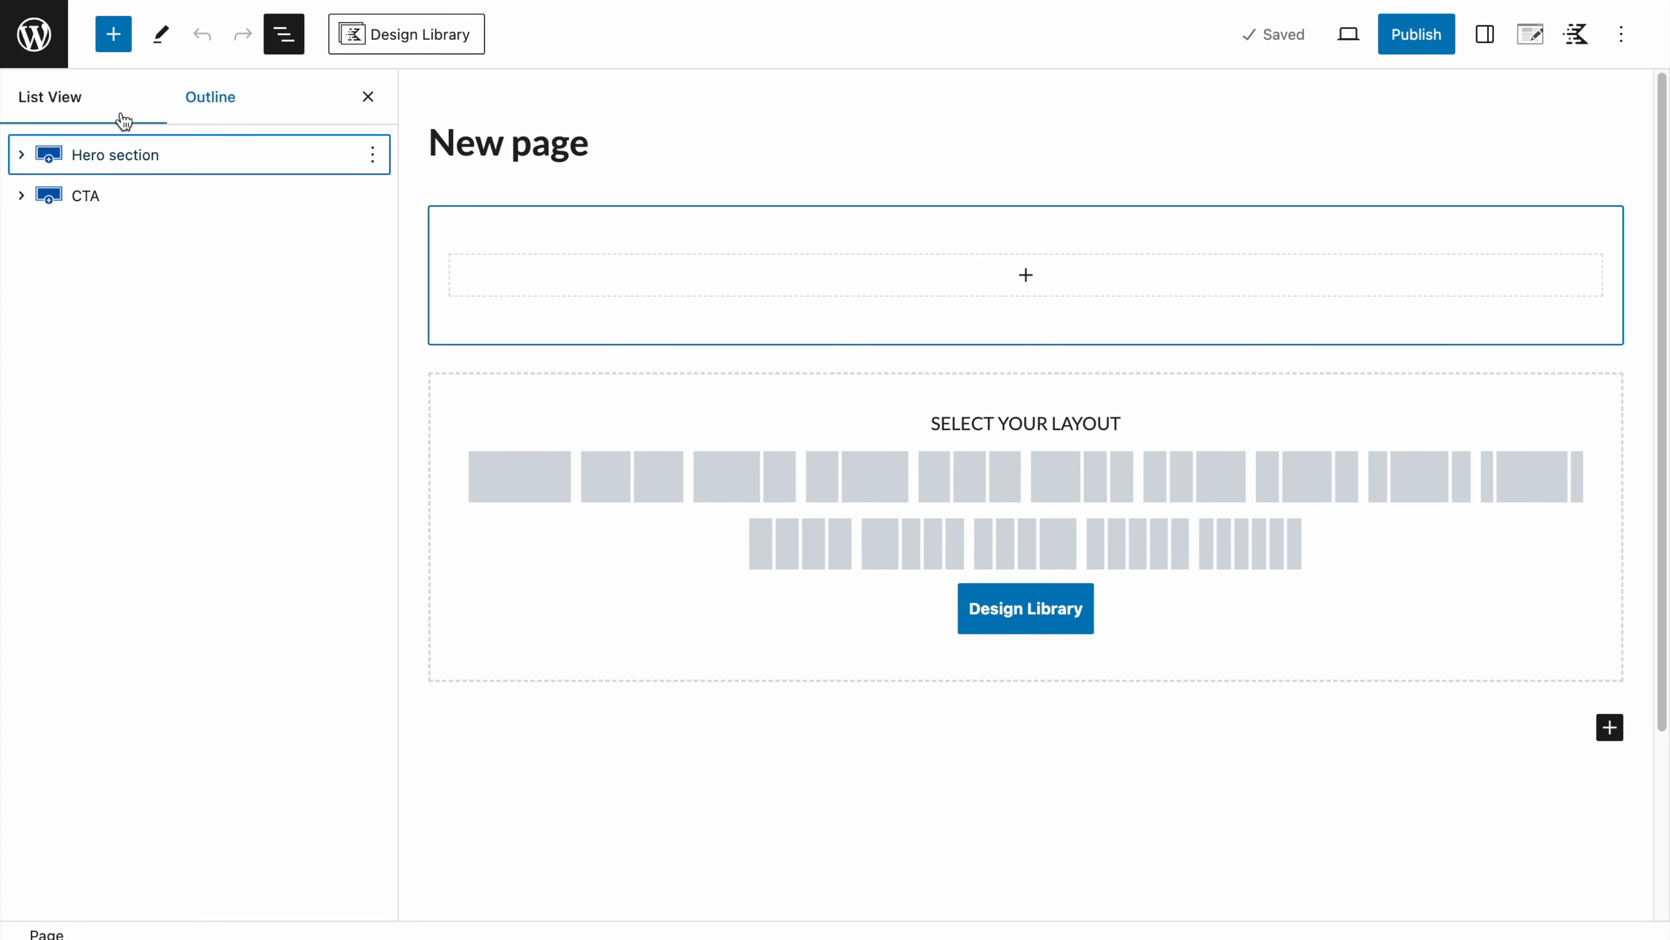
left_click(122, 201)
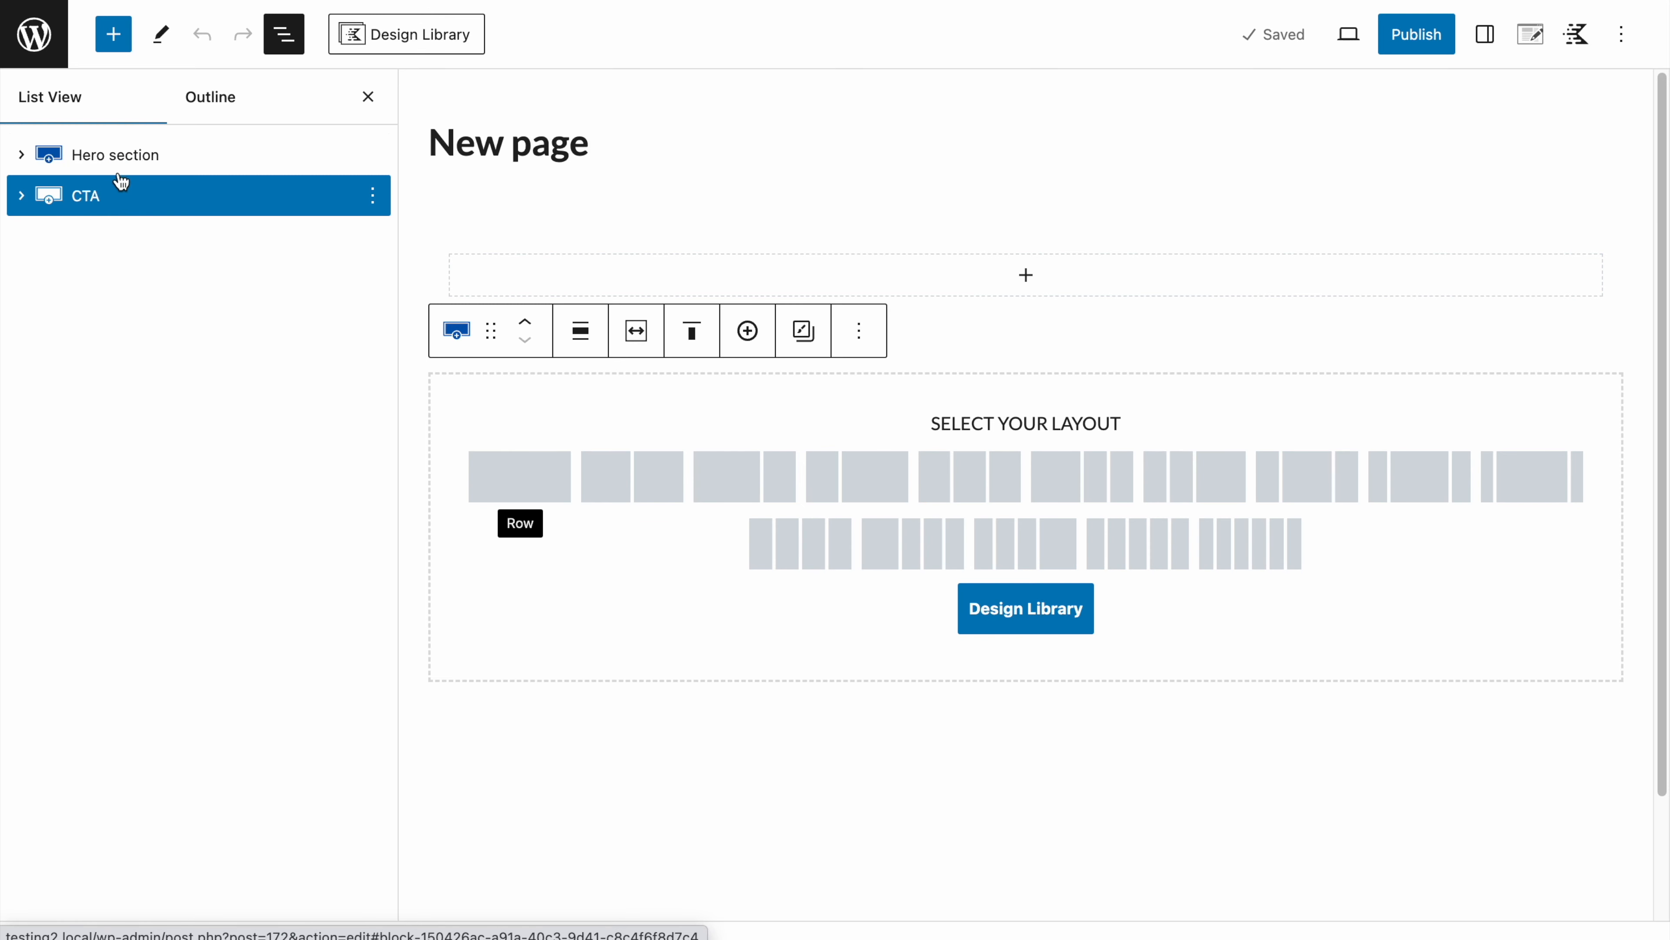
left_click(123, 157)
left_click(113, 200)
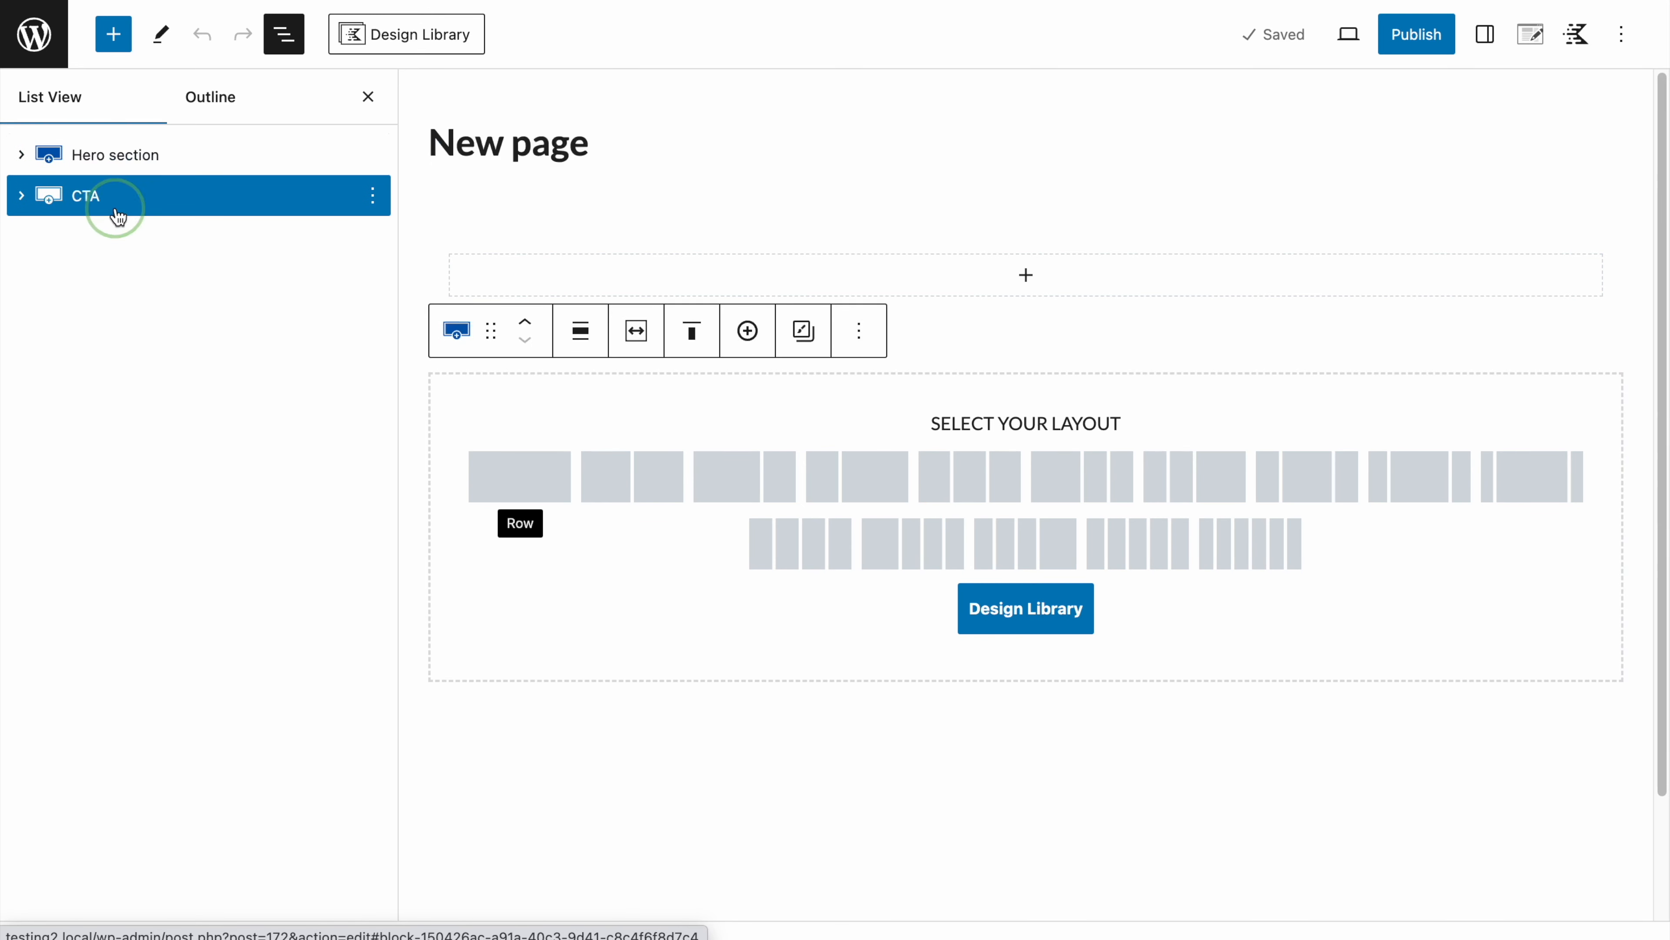
left_click(125, 153)
left_click(125, 198)
Step: Add a Row Layout block at the end of the page, below the CTA row
scroll(947, 602, "down", 2)
left_click(980, 625)
left_click(1618, 583)
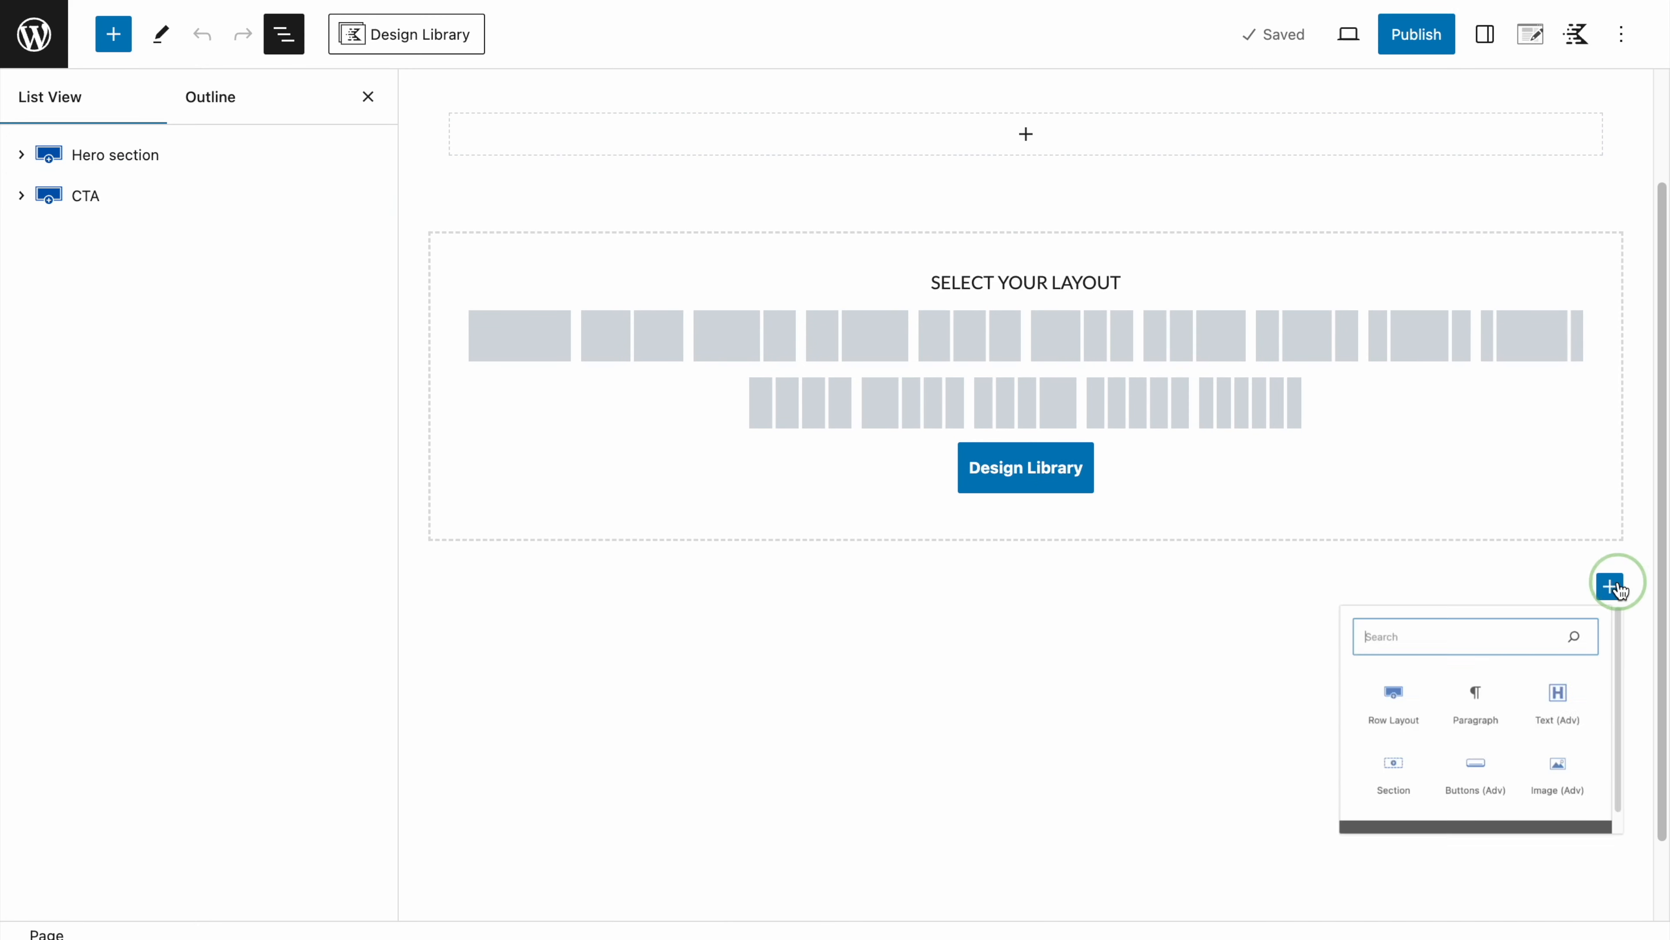
left_click(1299, 777)
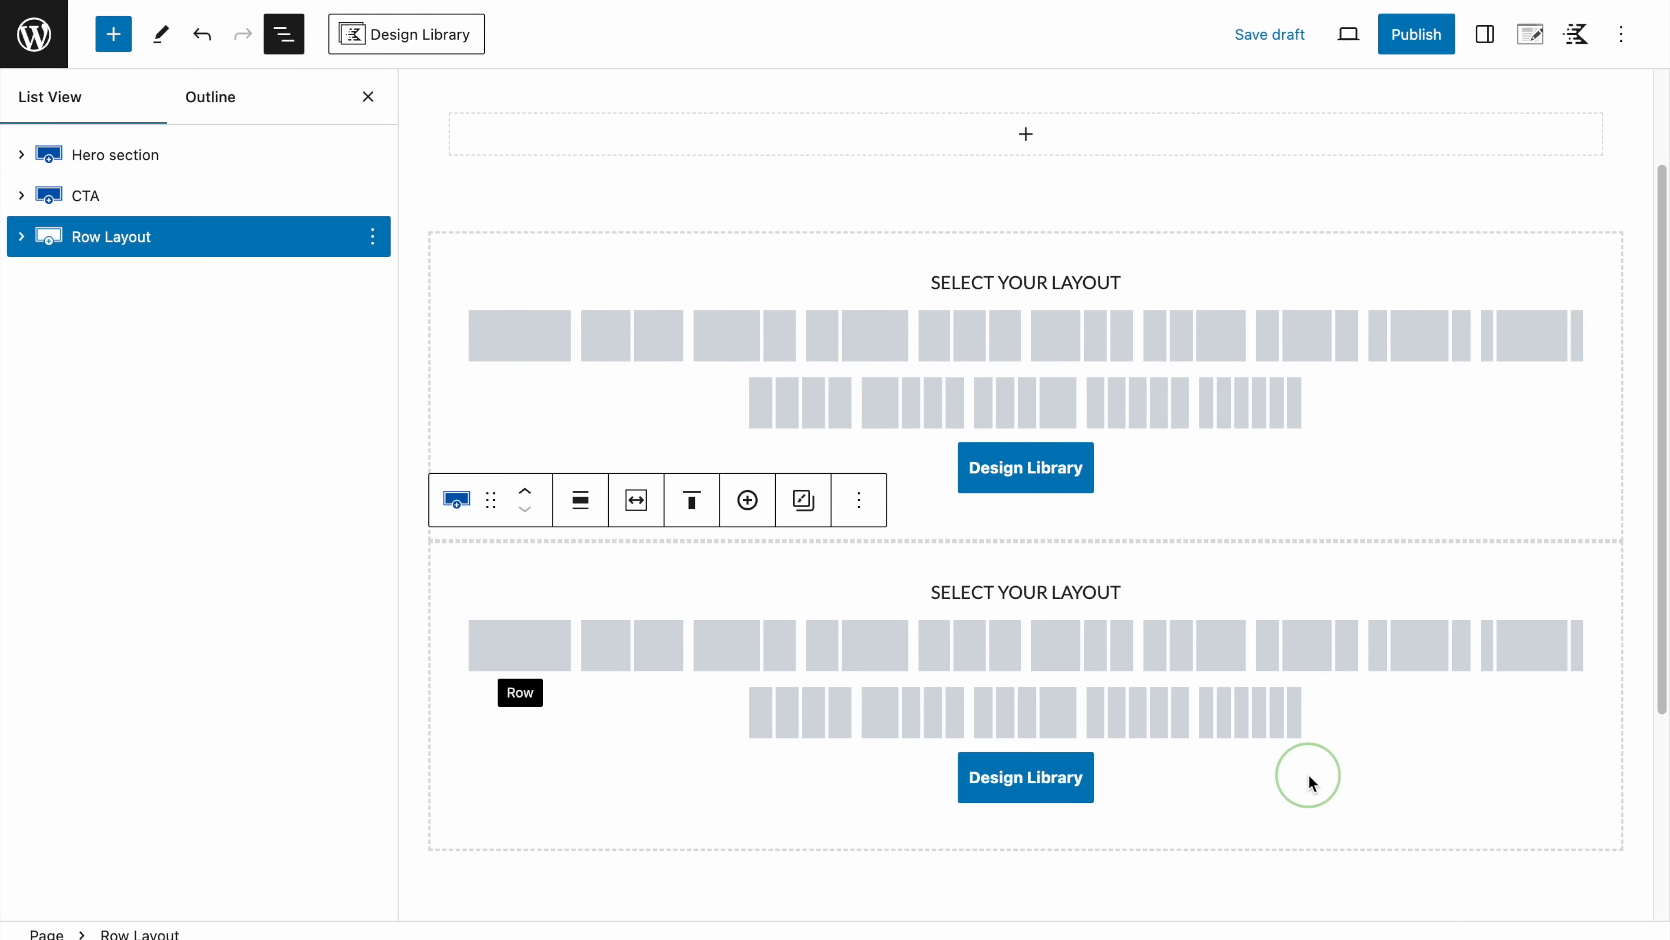
Step: Rename the new Row Layout block as "name this wathever" and compare it with the Hero section and CTA rows
left_click(372, 246)
left_click(434, 559)
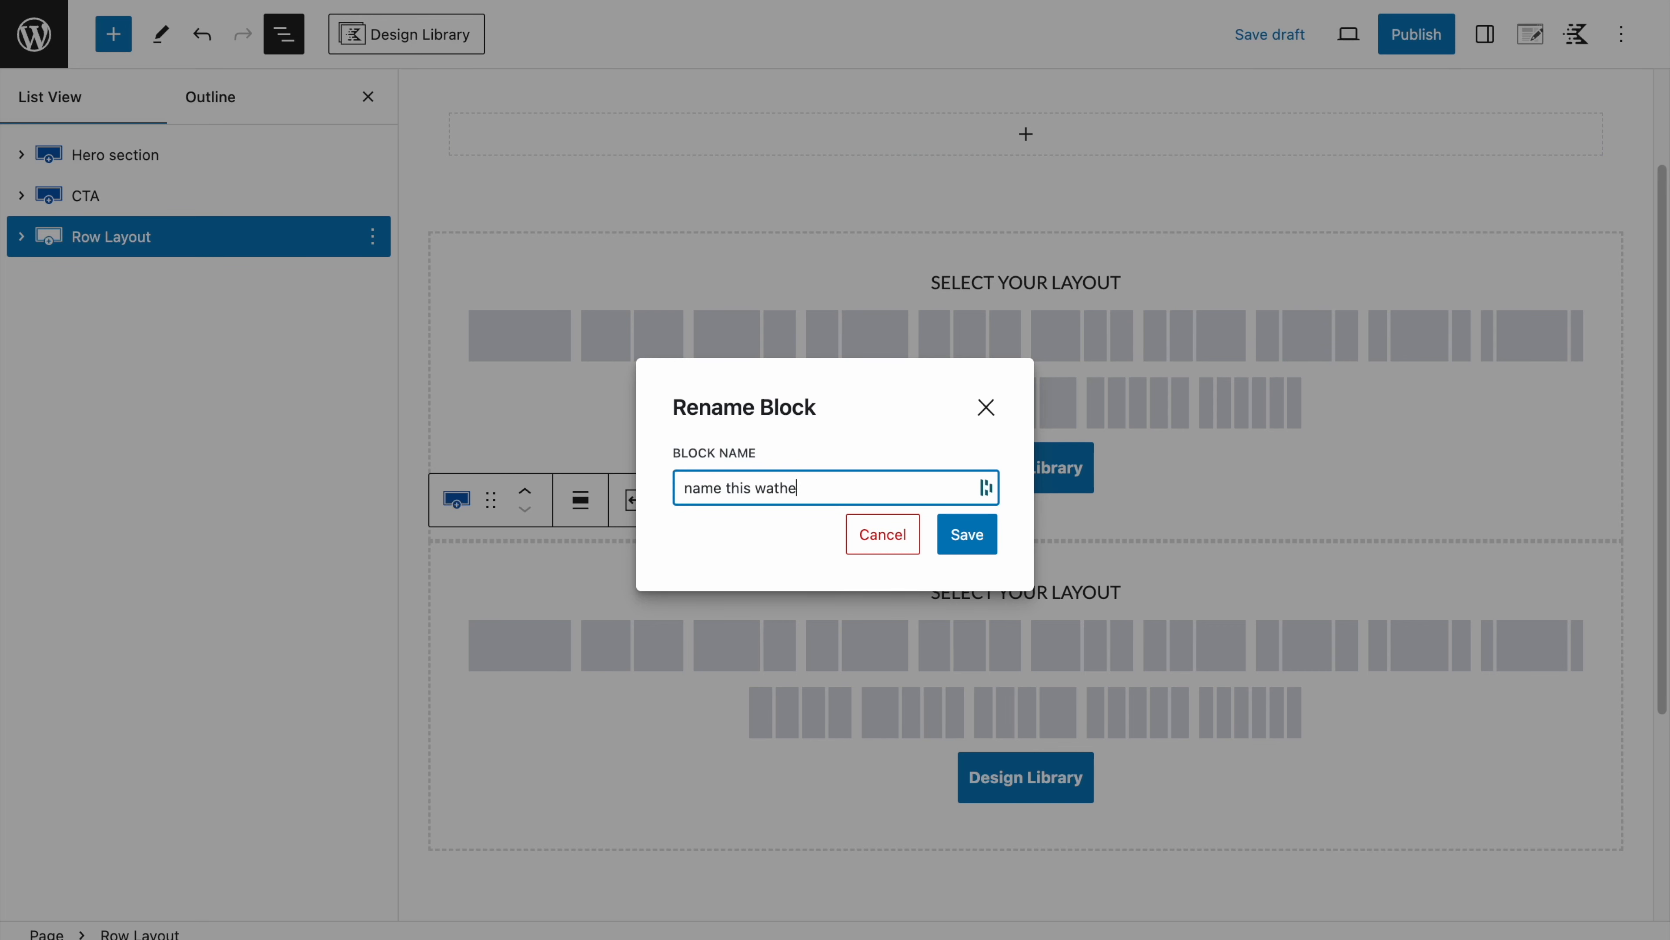
left_click(982, 530)
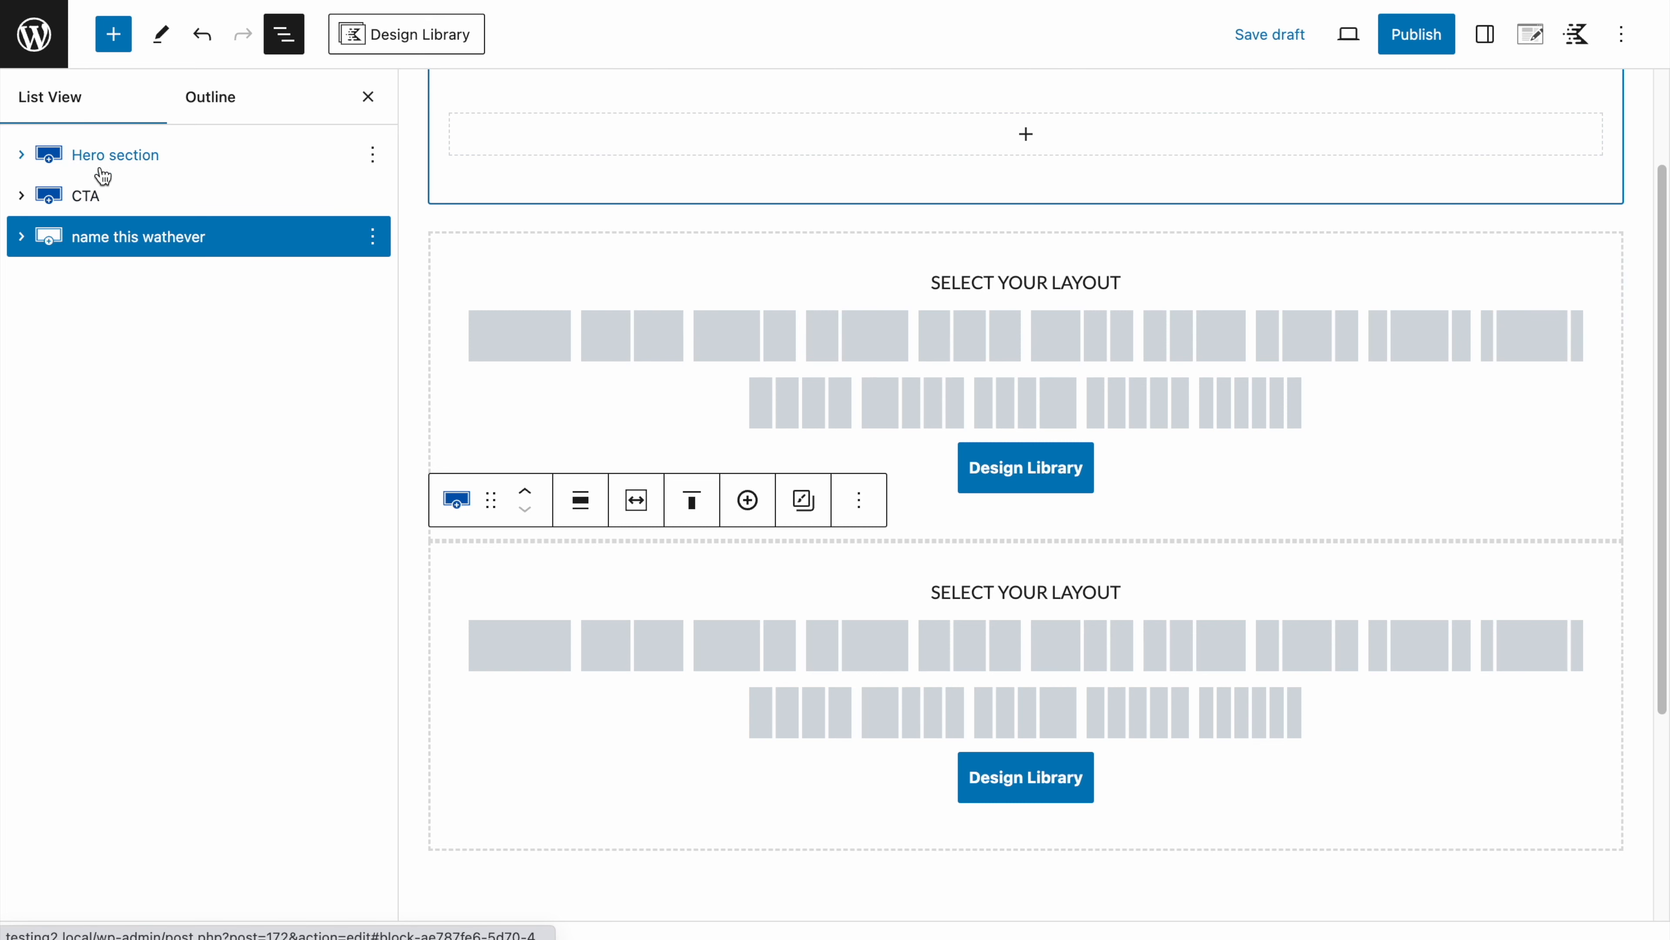
left_click(124, 164)
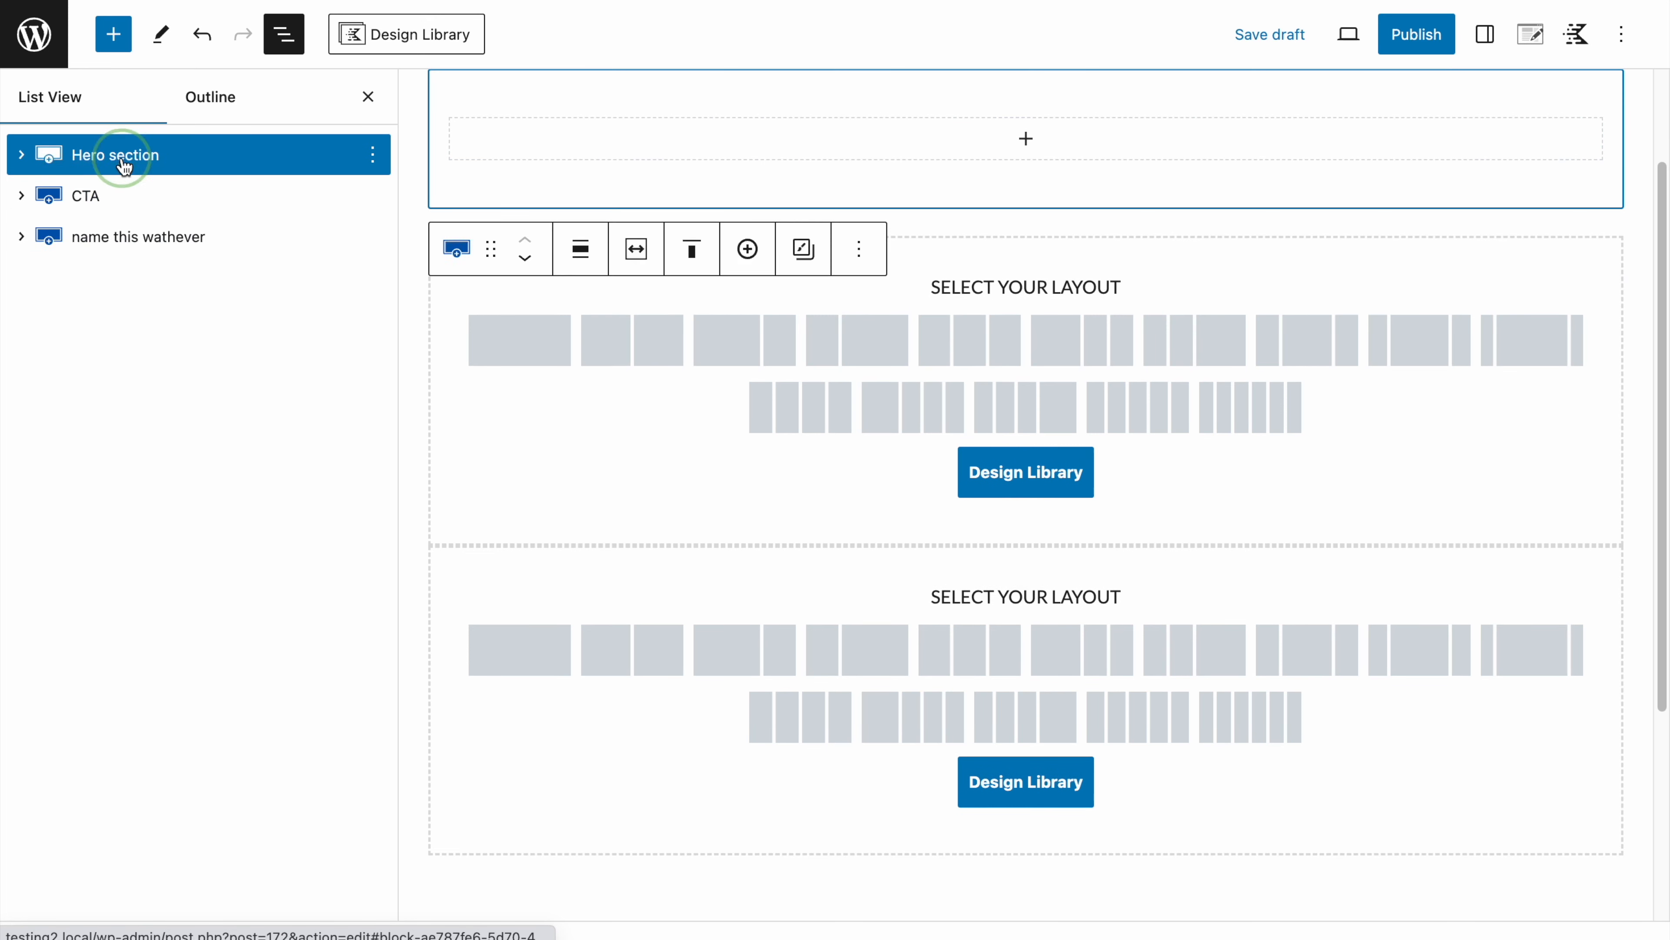
left_click(106, 197)
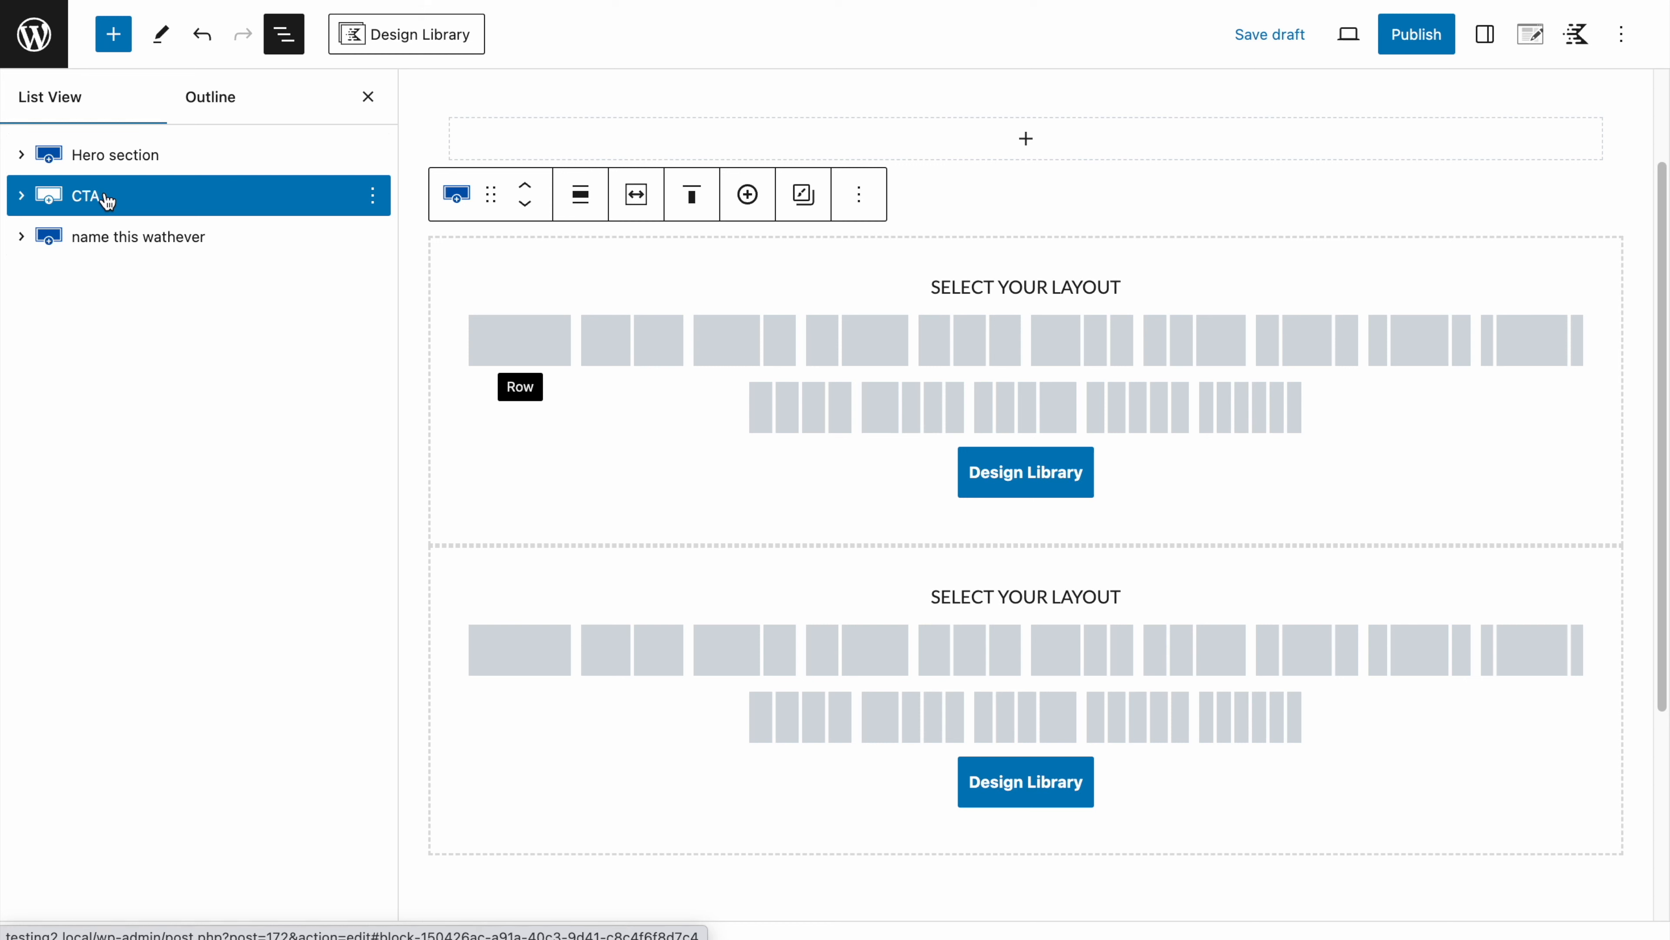
Step: Rename the first section inside the "name this wathever" row as sct-1
left_click(20, 237)
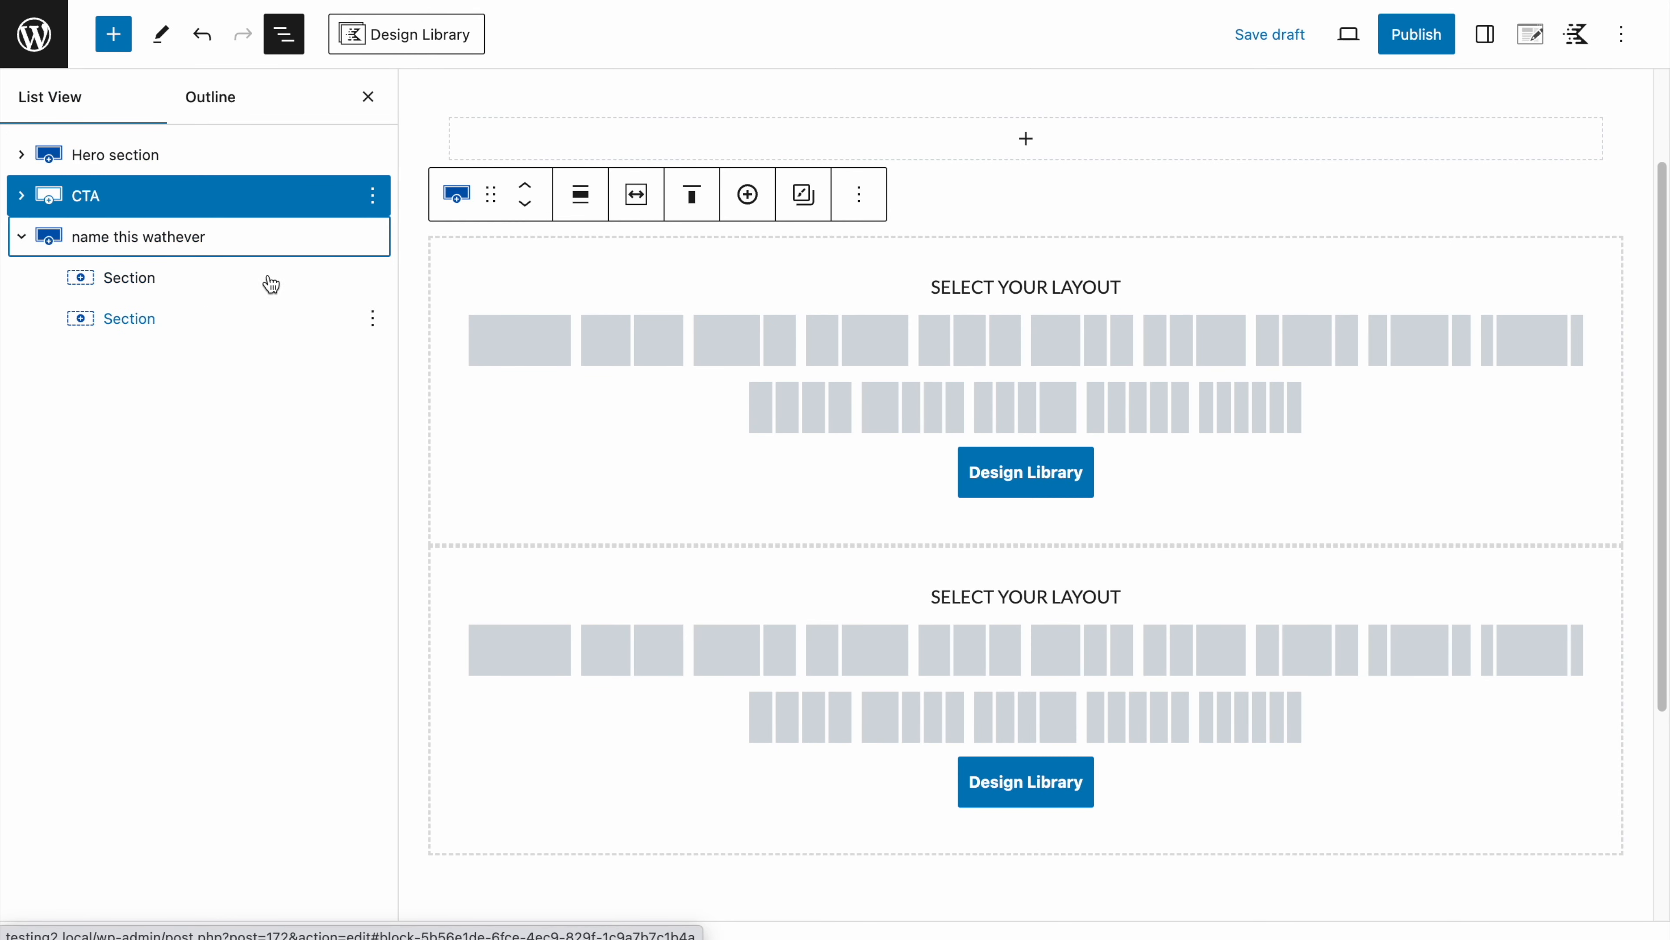
left_click(374, 283)
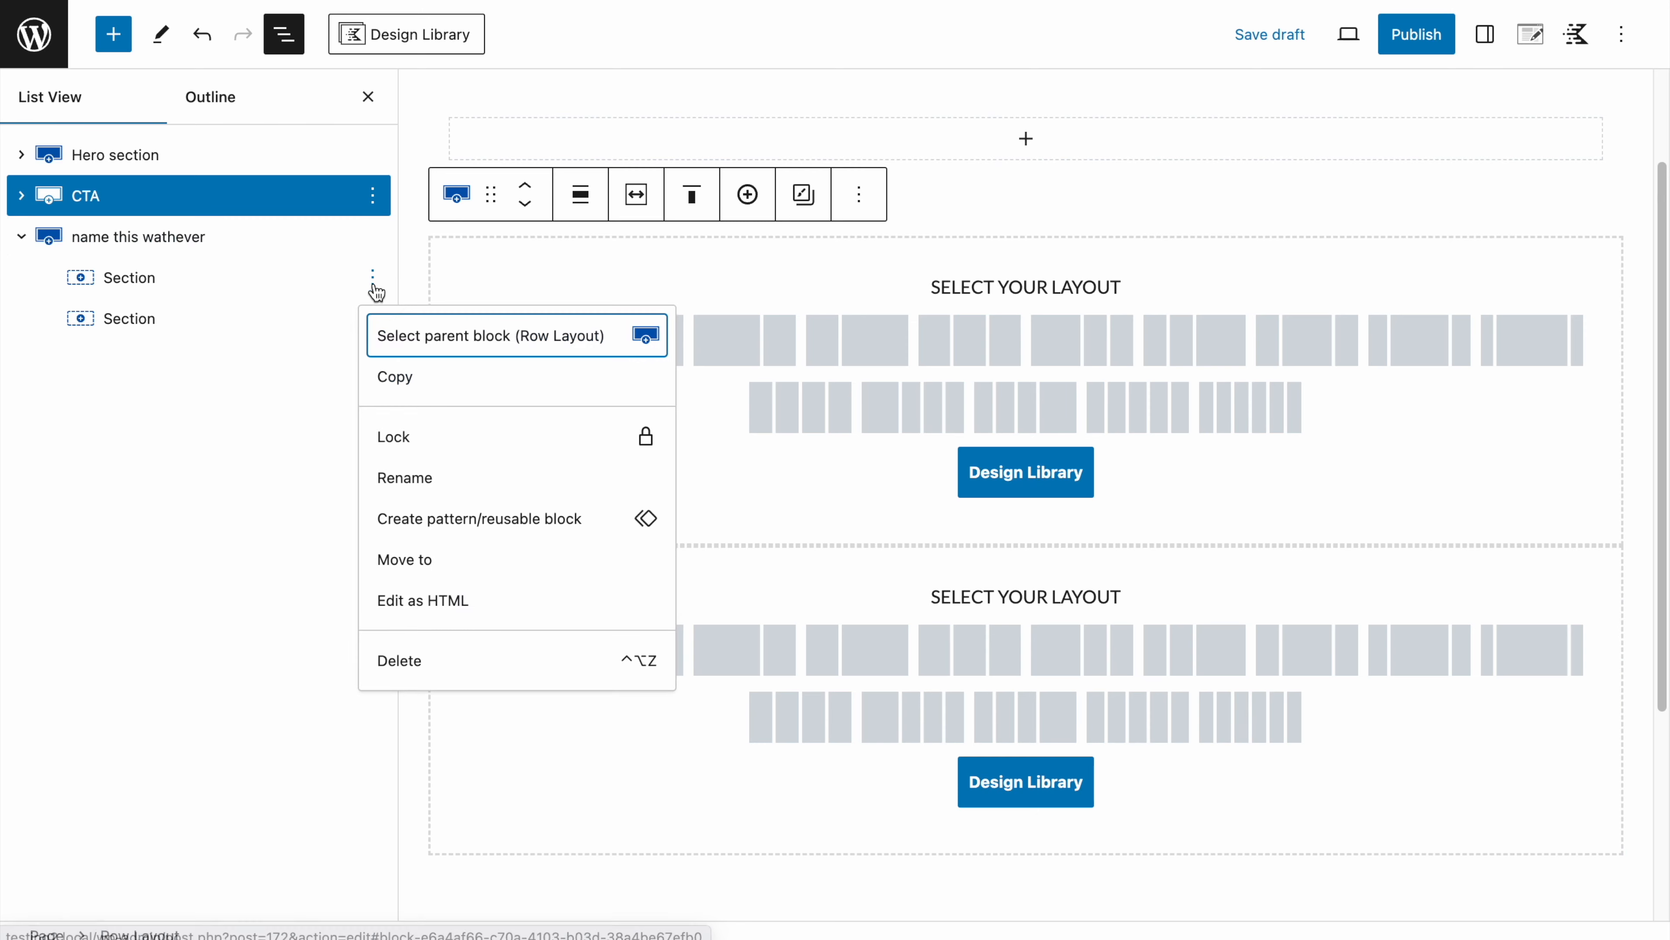
left_click(428, 478)
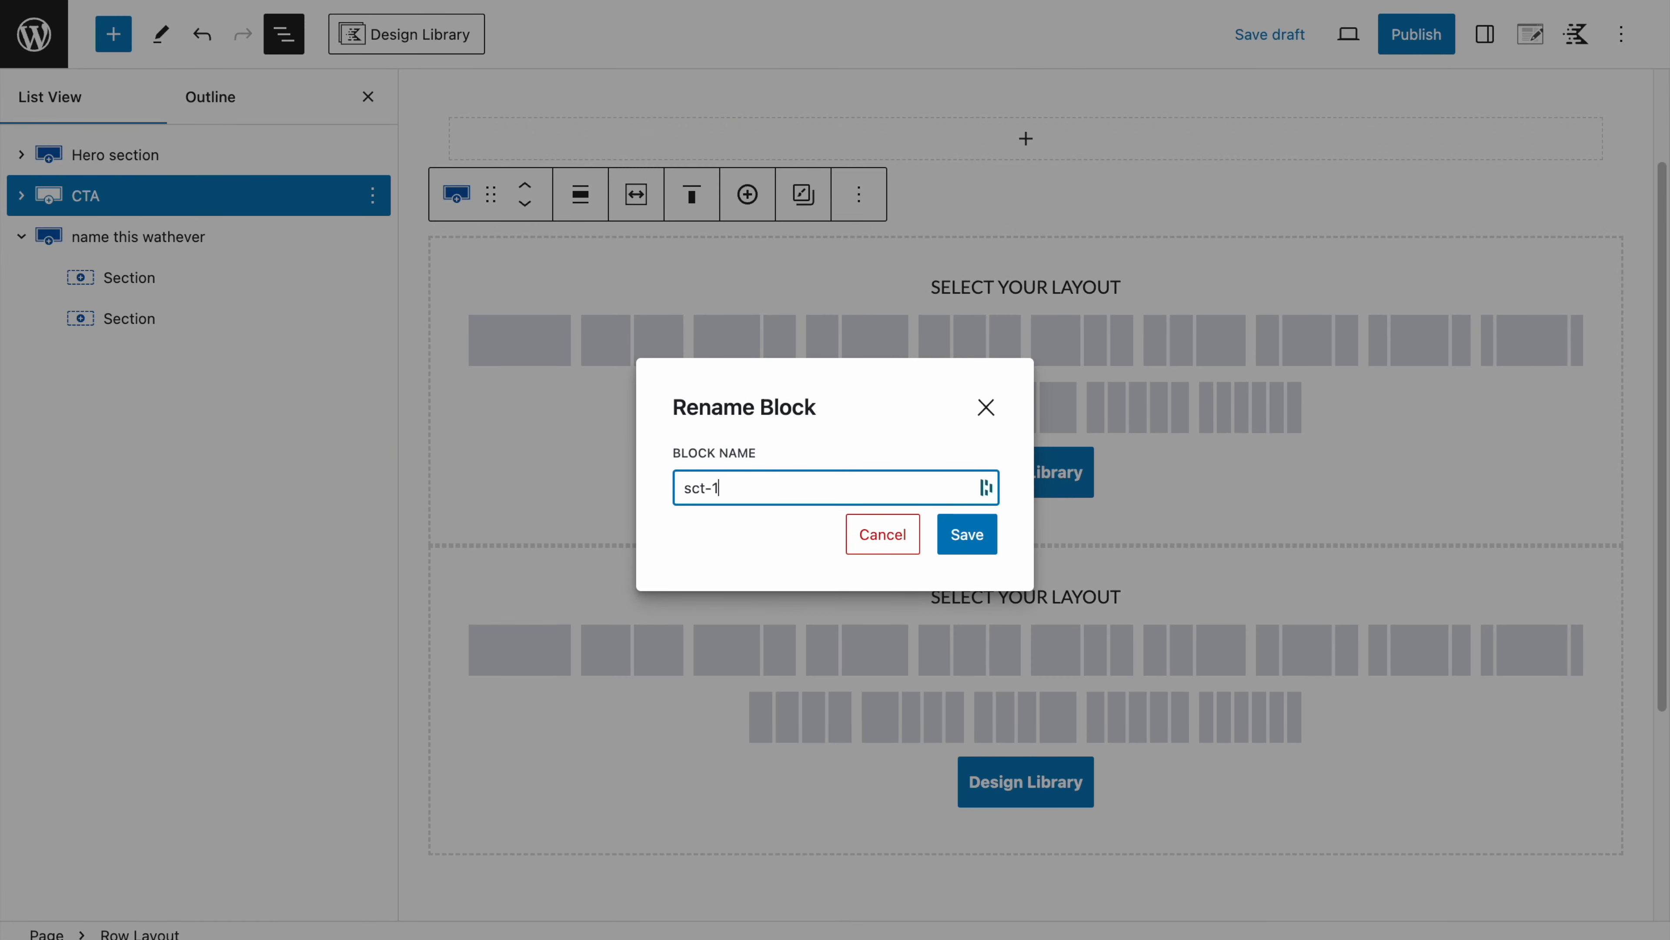
left_click(965, 534)
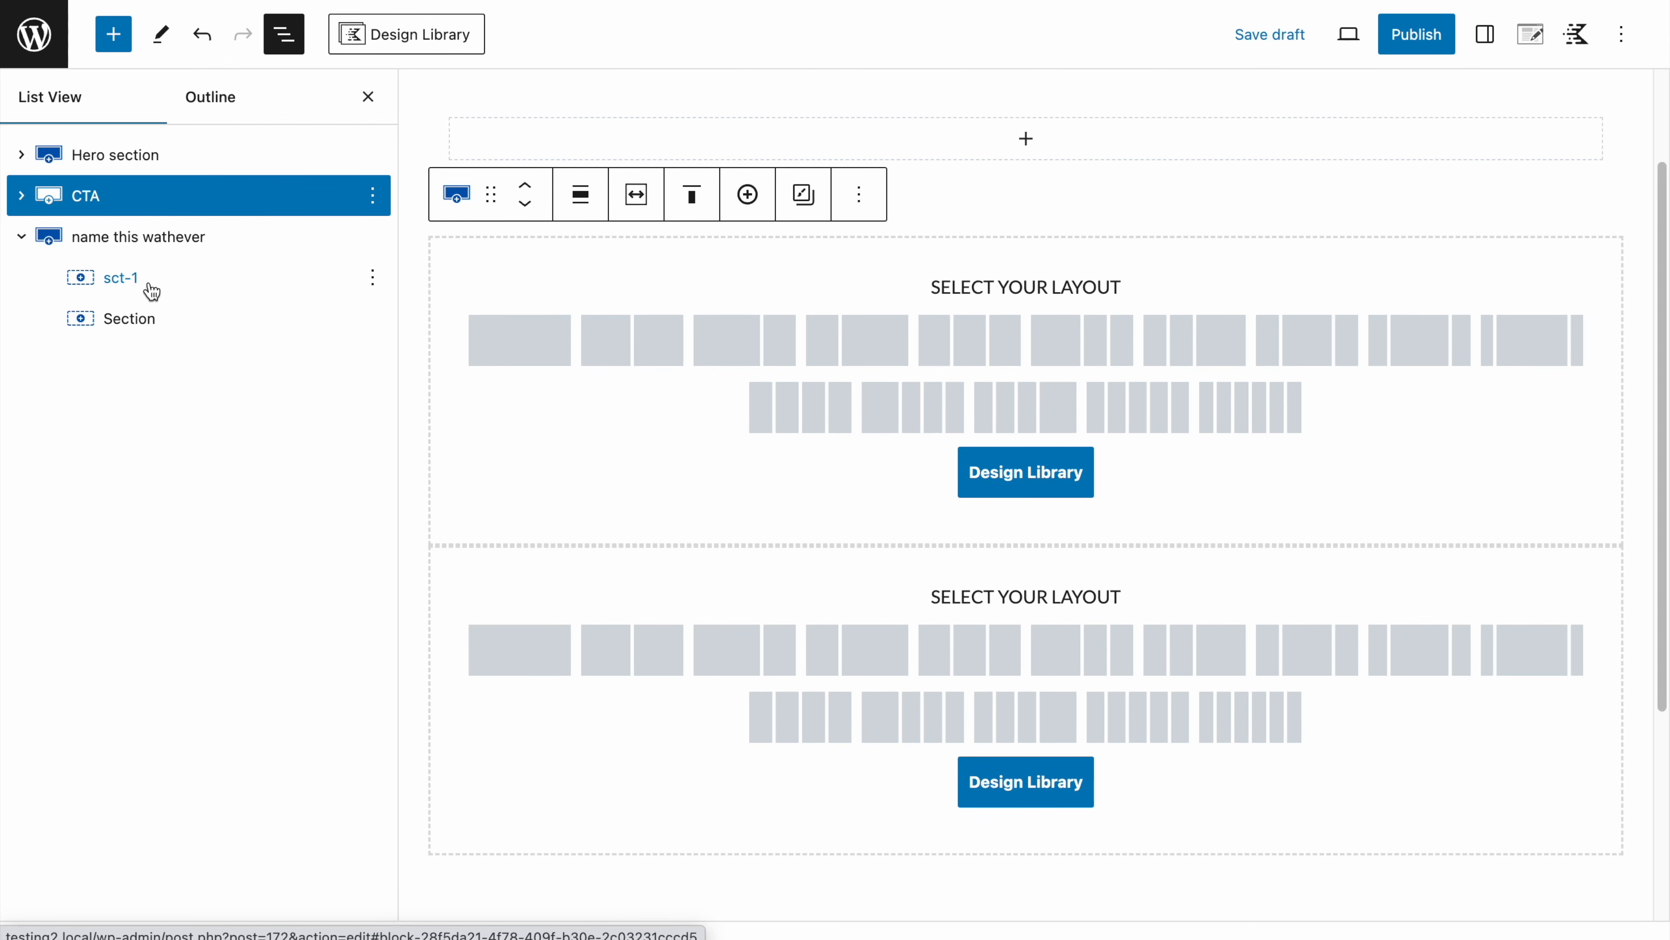
Step: Rename the second section inside the "name this wathever" row as sct-2
left_click(372, 318)
left_click(429, 526)
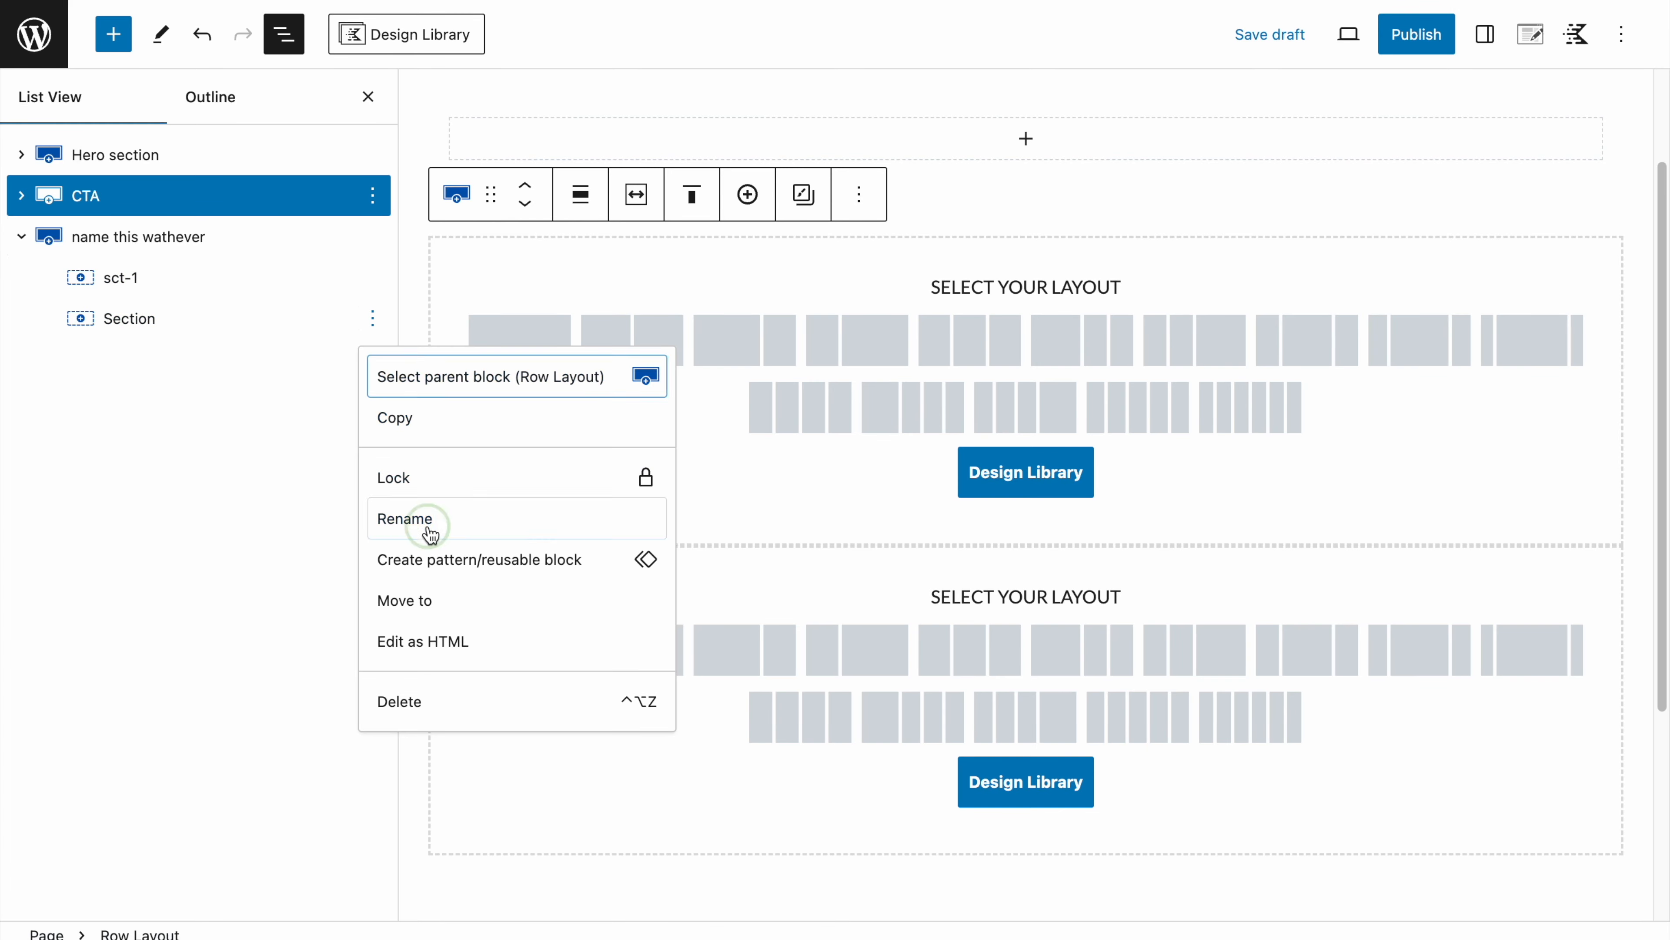
type("s")
left_click(966, 534)
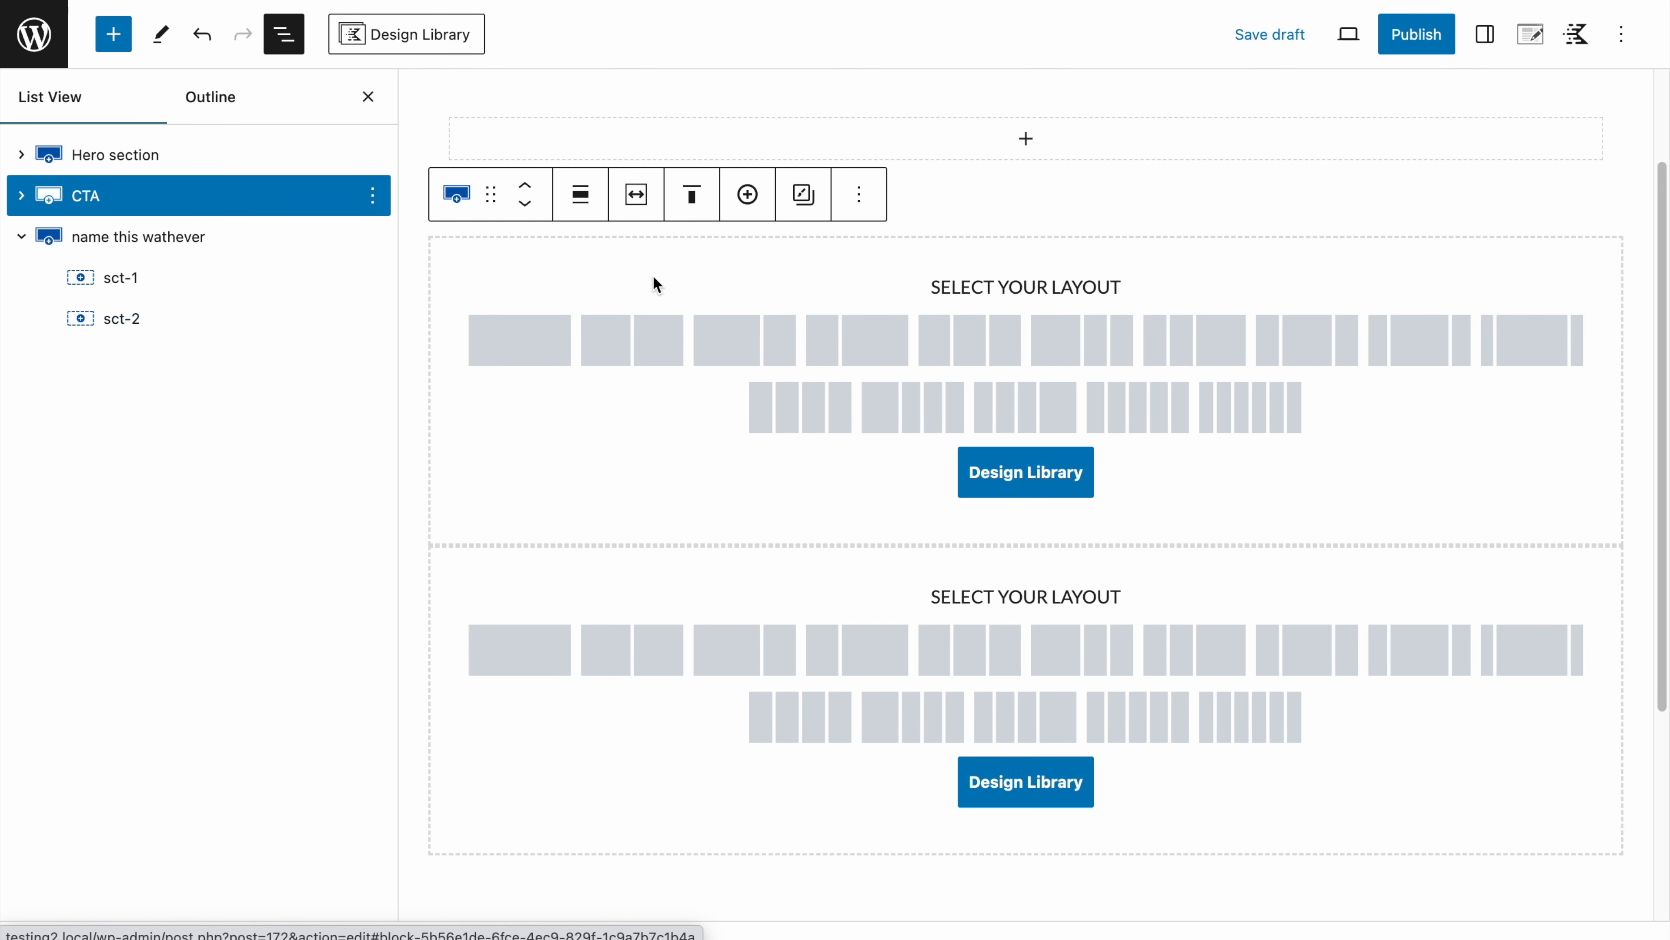
Step: Give the CTA row a single-column layout and close the block list
left_click(532, 362)
left_click(370, 99)
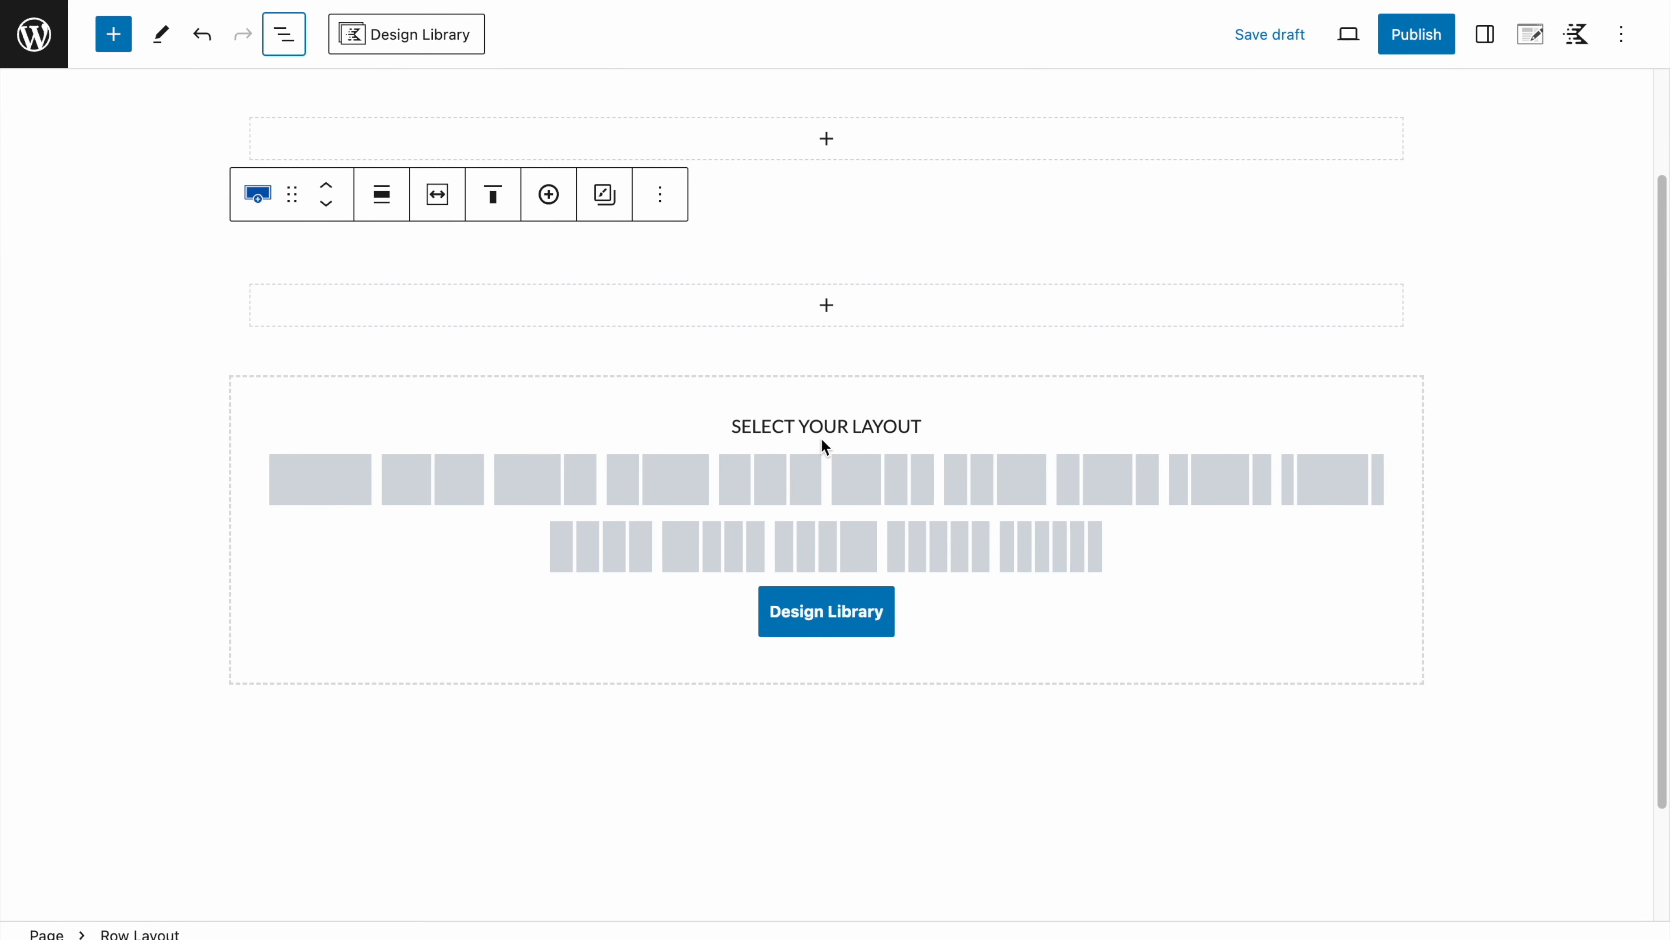
Step: Look through the CTA row's Layout and Style settings and open its Advanced settings with the padding and margin options
left_click(1484, 39)
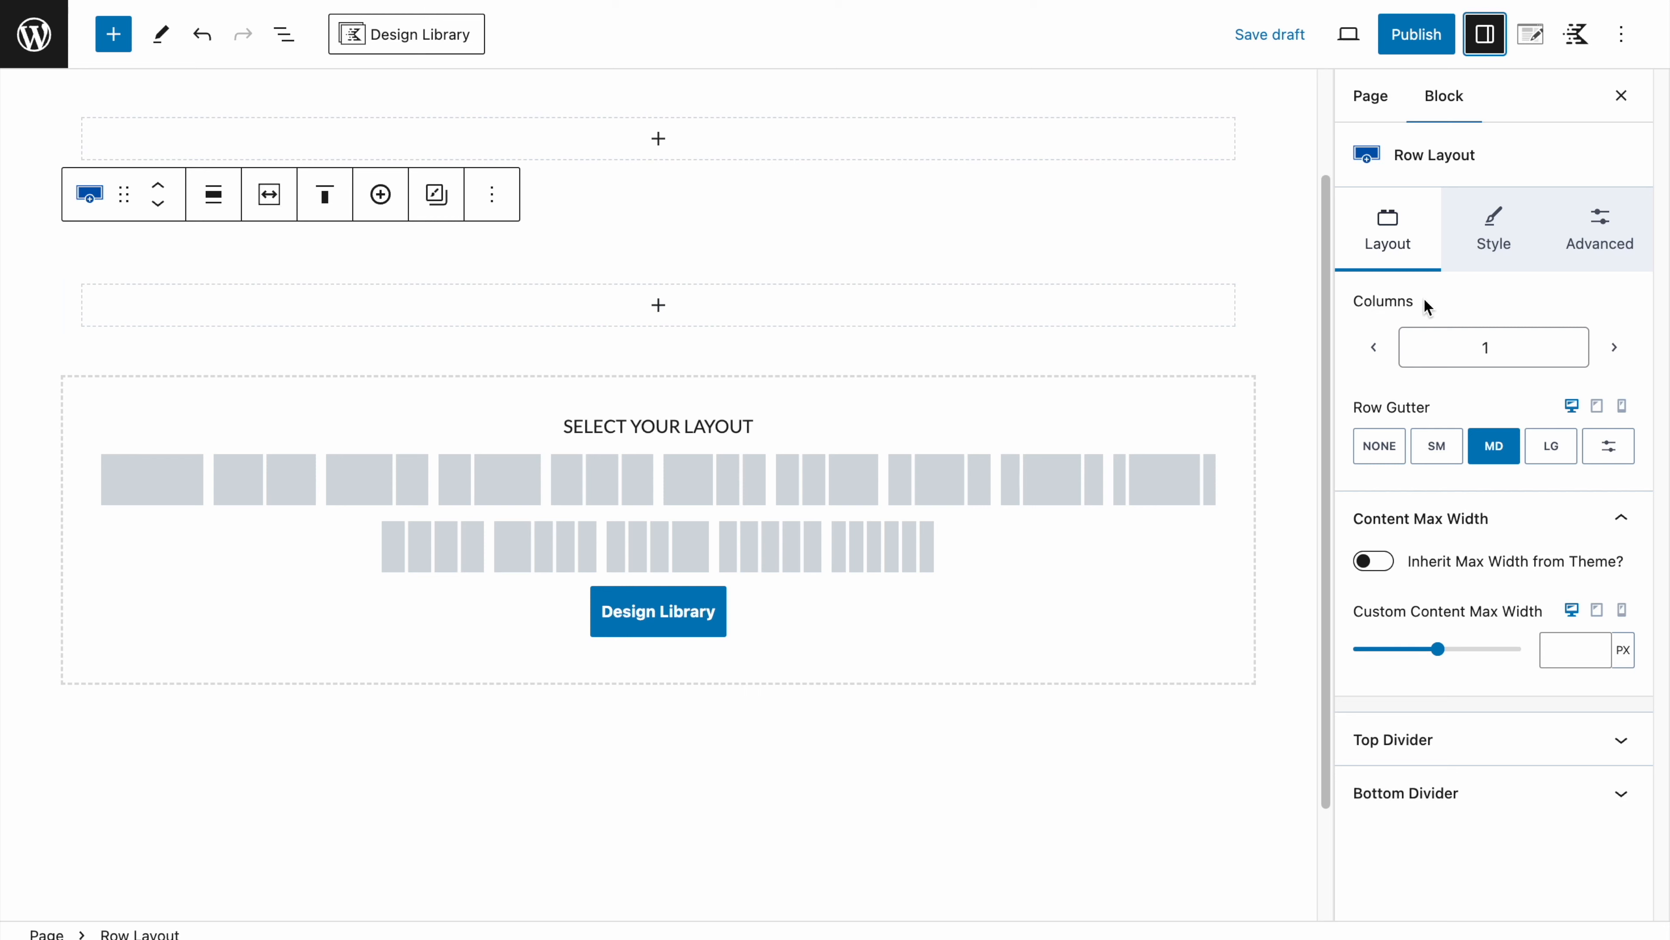
left_click(1496, 233)
left_click(1603, 227)
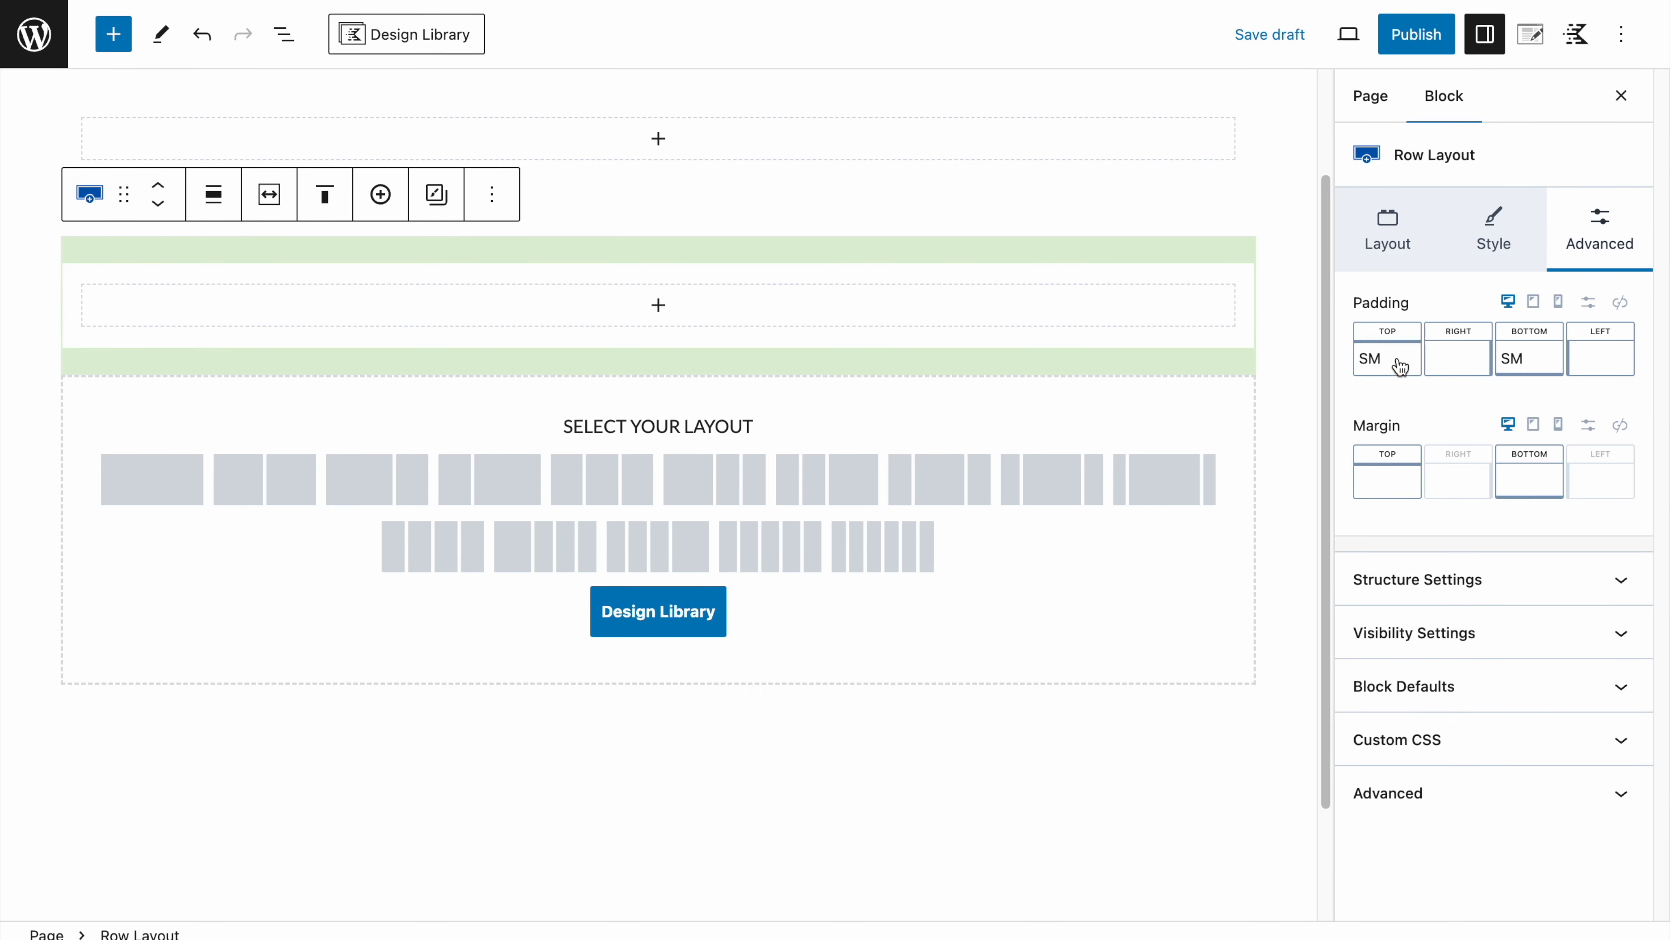
Step: Set both the top and bottom padding of the CTA row to XXL for desktop
left_click(1371, 360)
left_click_drag(1212, 466, 1297, 471)
left_click(1424, 304)
left_click(1365, 375)
left_click_drag(1217, 448, 1416, 460)
left_click(1530, 359)
left_click(1426, 302)
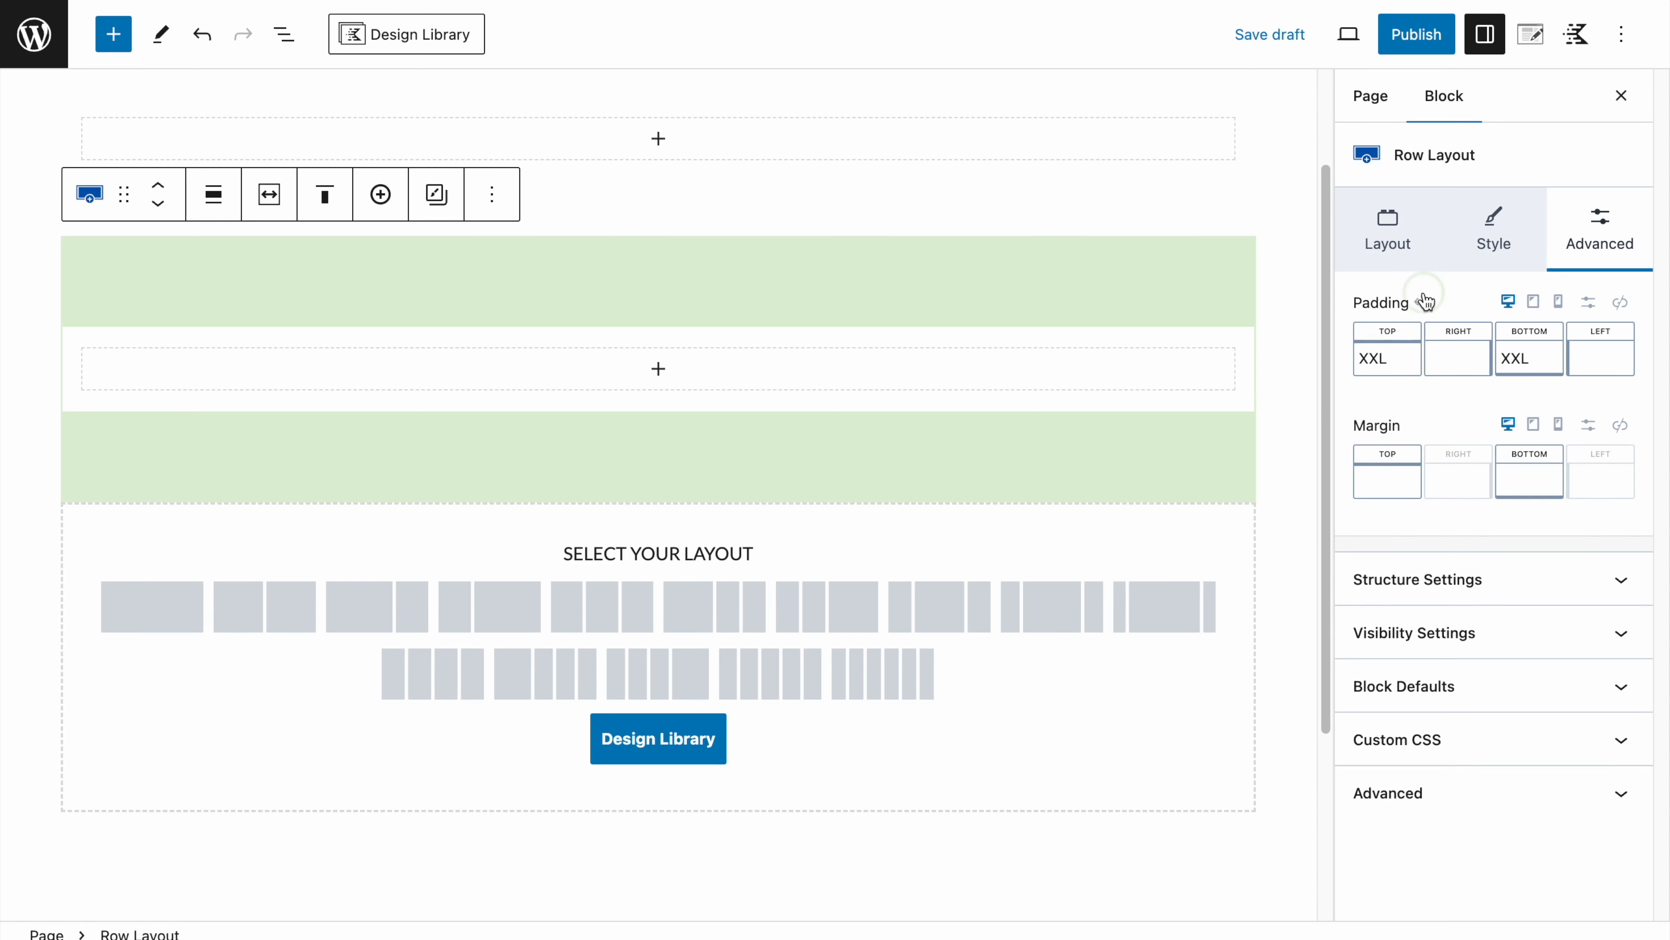
left_click(1387, 360)
left_click_drag(1192, 452, 1418, 455)
left_click(1521, 361)
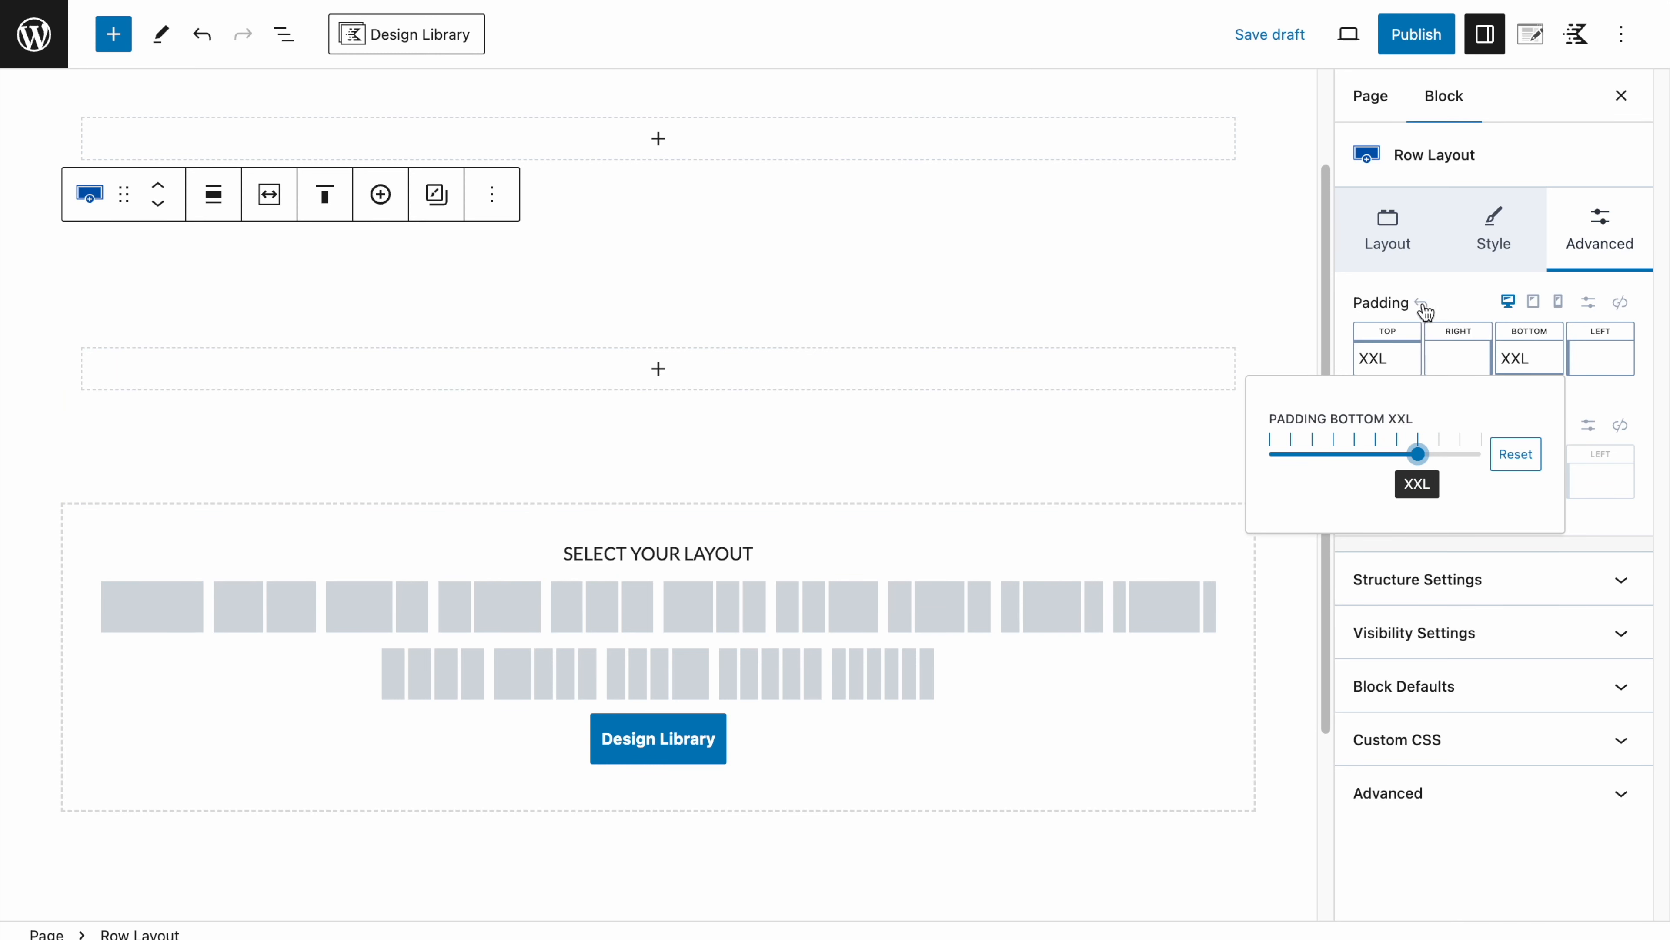
Step: Glance at the CTA row's Style settings and inspect the padding it inherits for tablet and mobile in the Advanced settings
left_click(1452, 266)
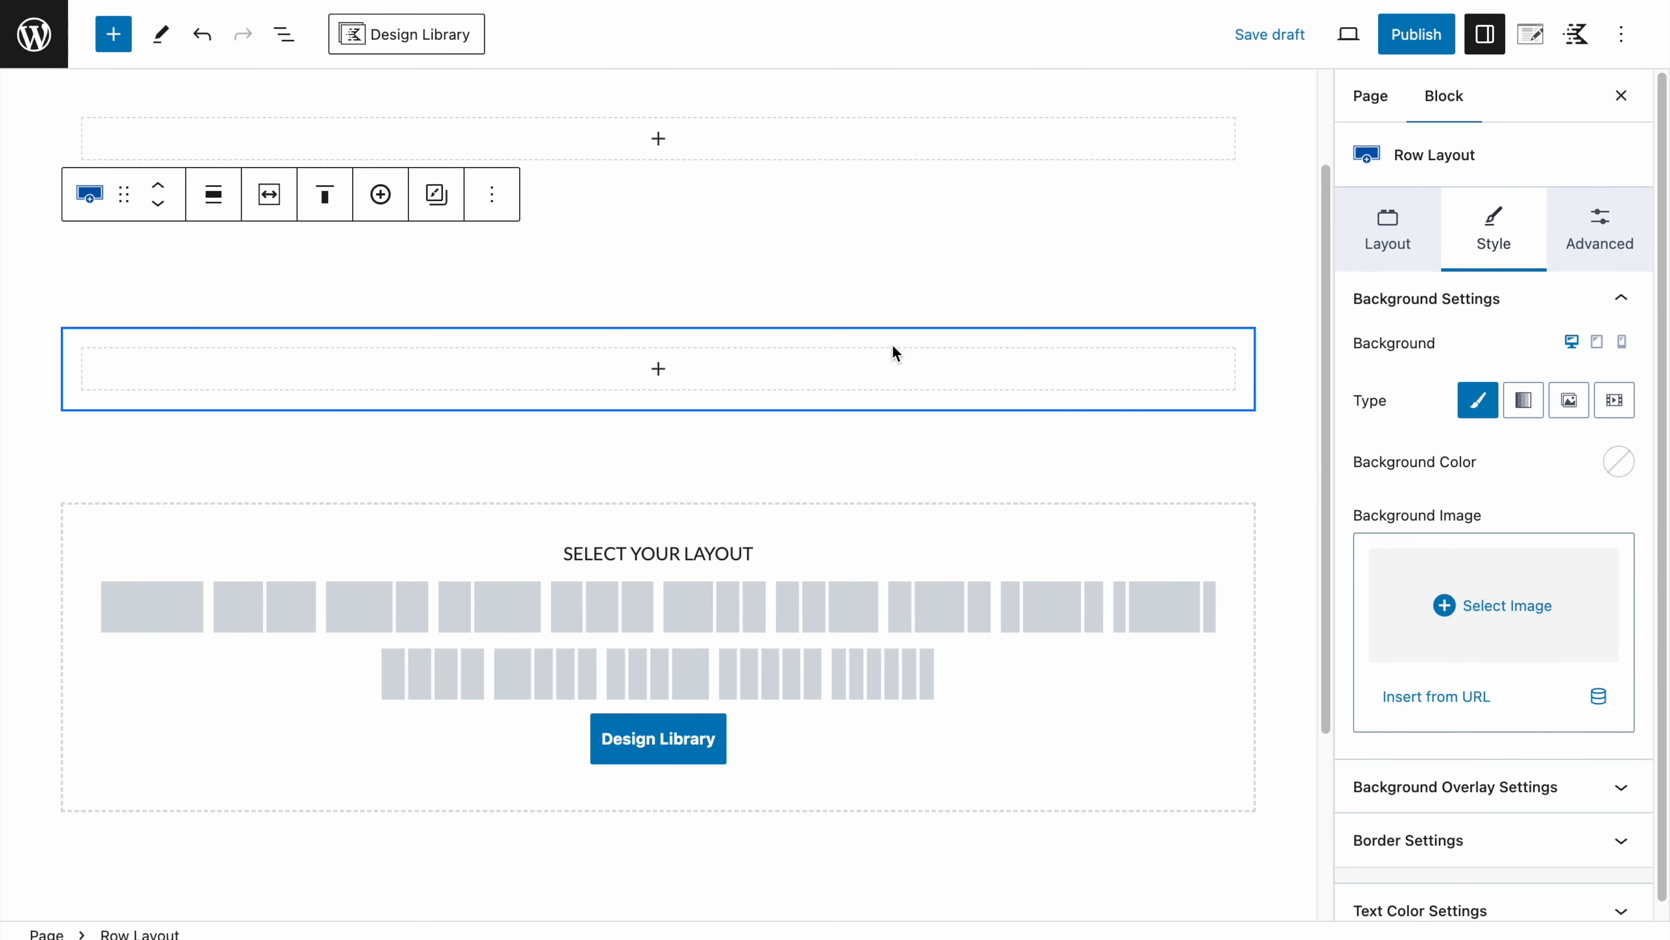
left_click(1626, 245)
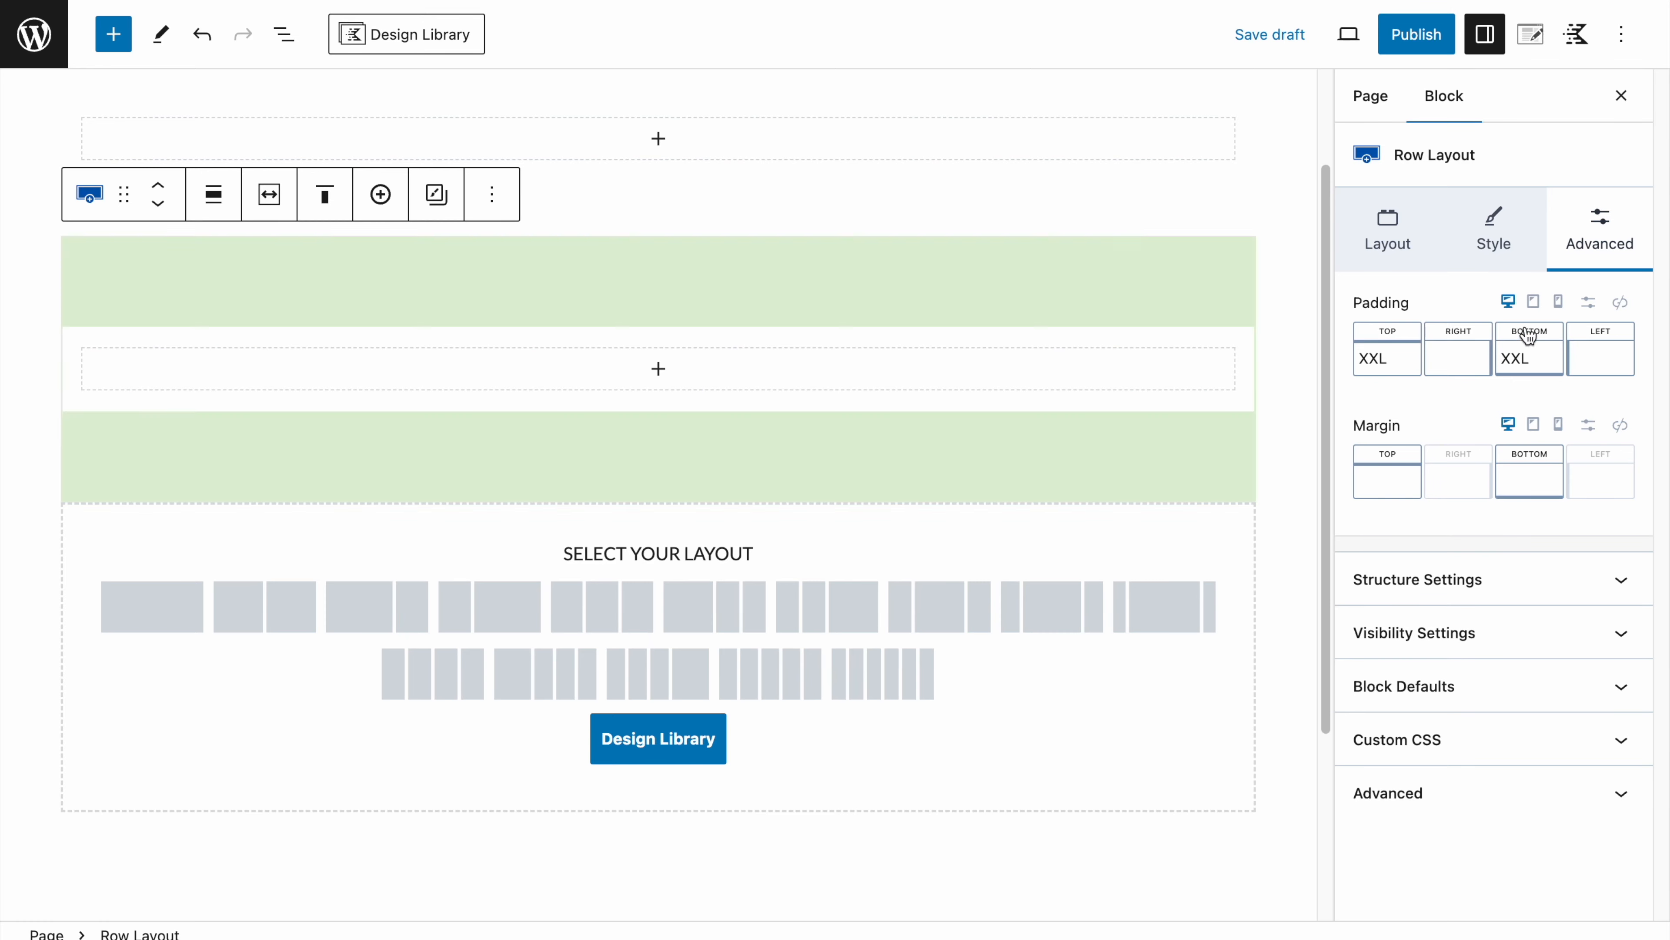
left_click(1539, 304)
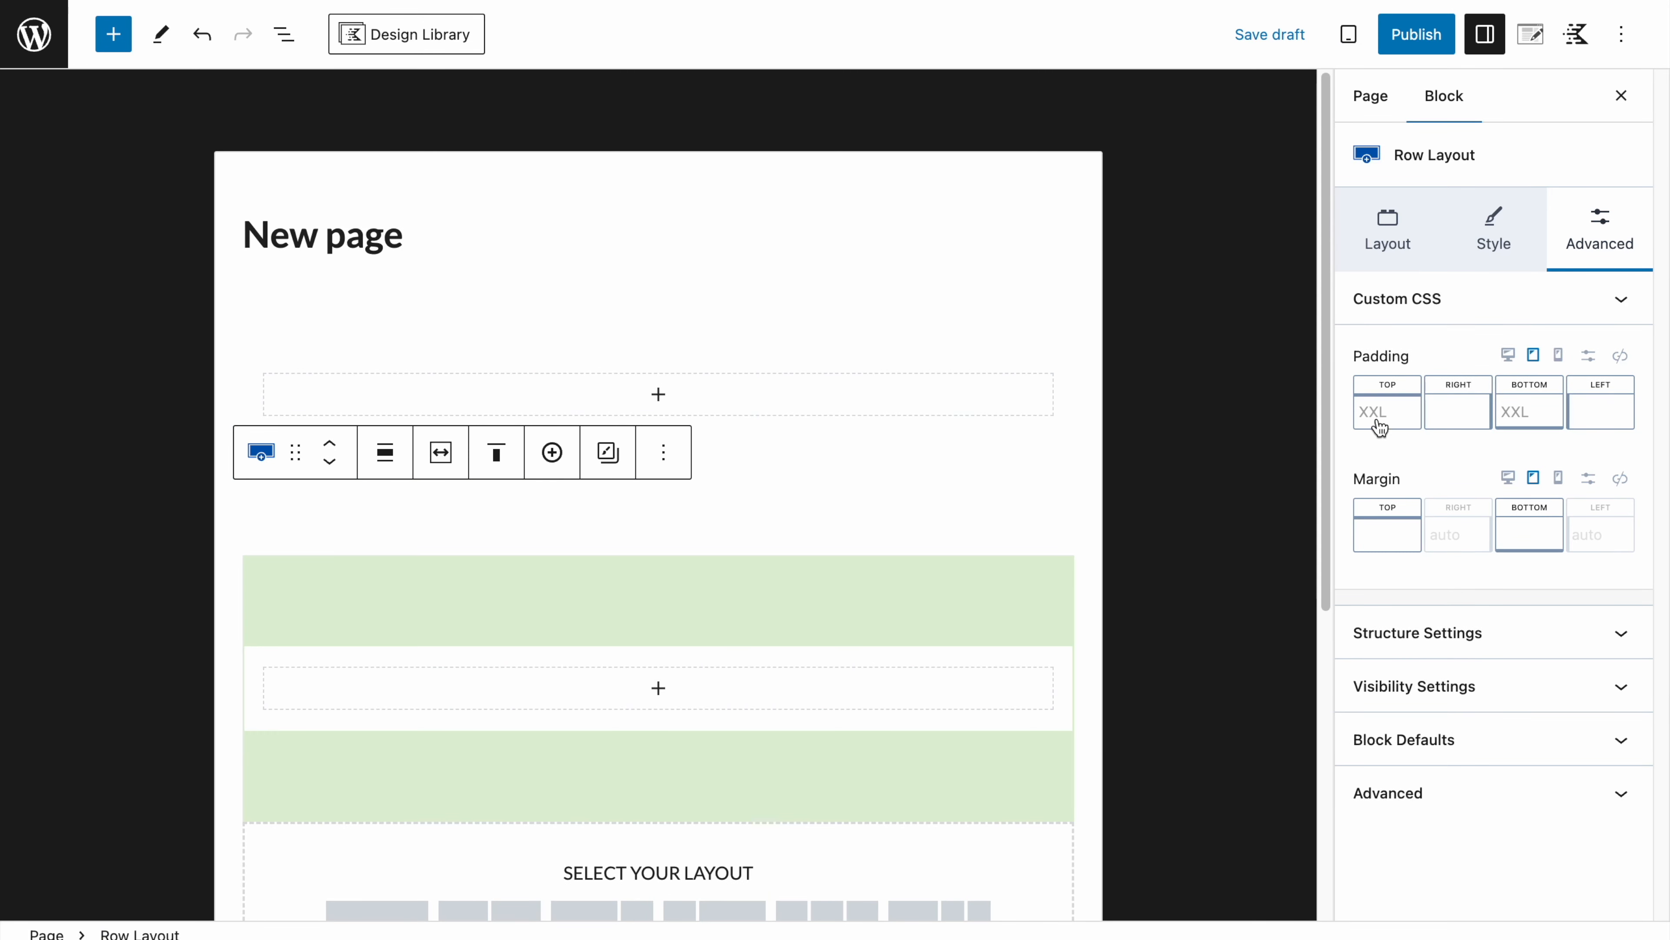
scroll(1026, 618, "down", 3)
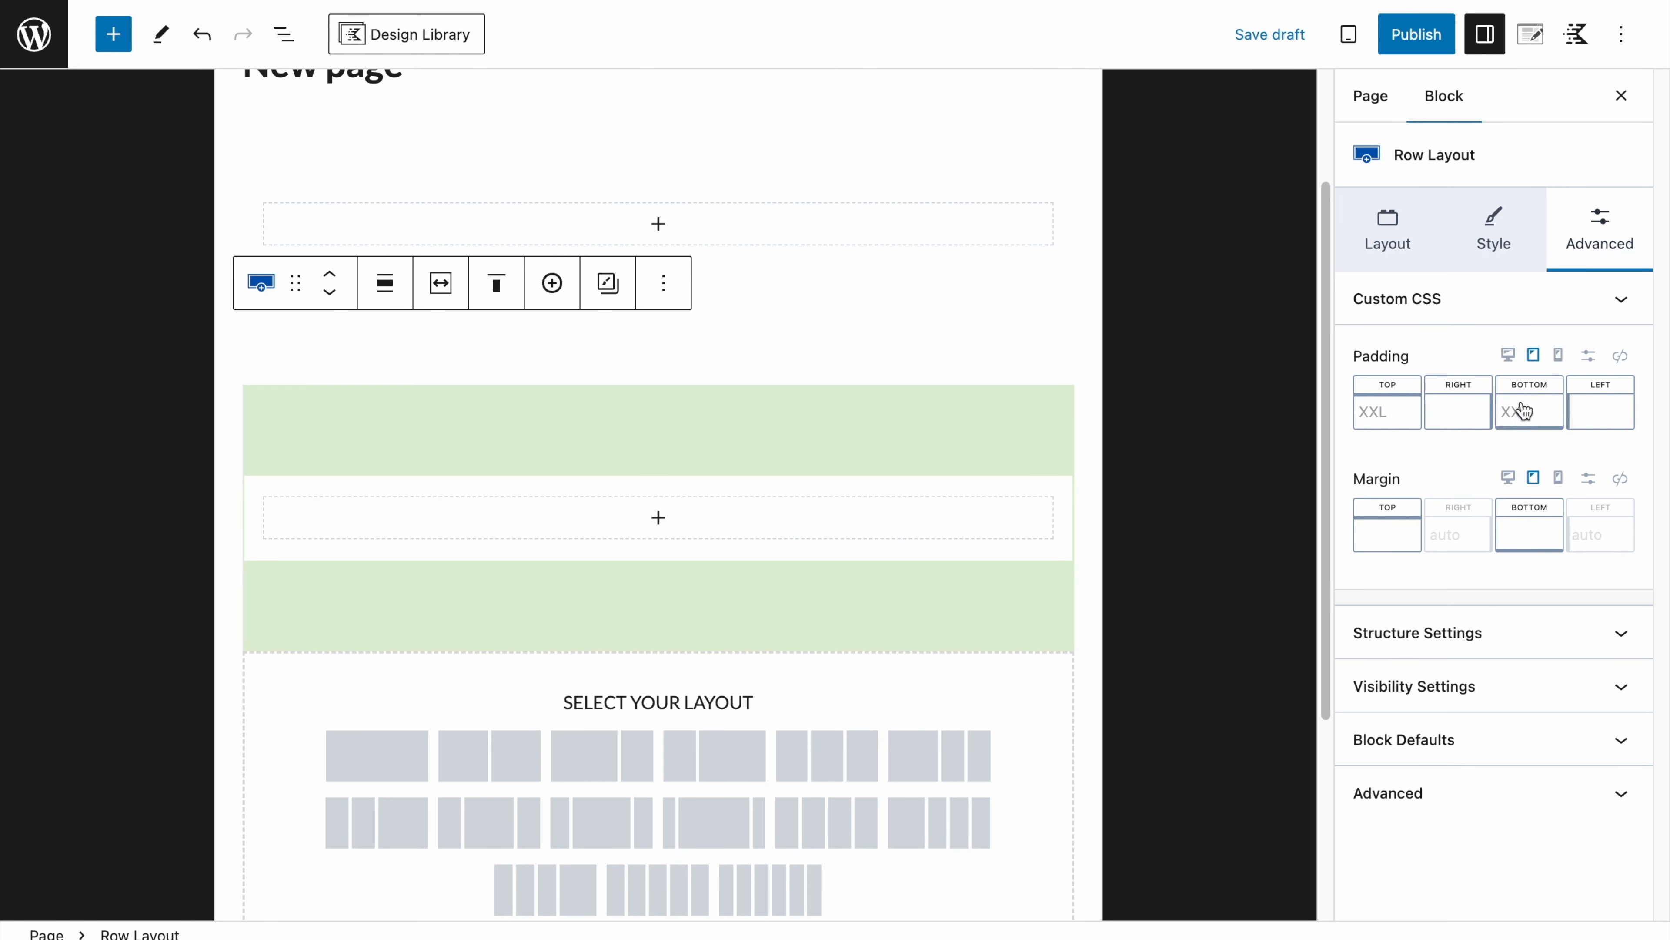
left_click(1558, 356)
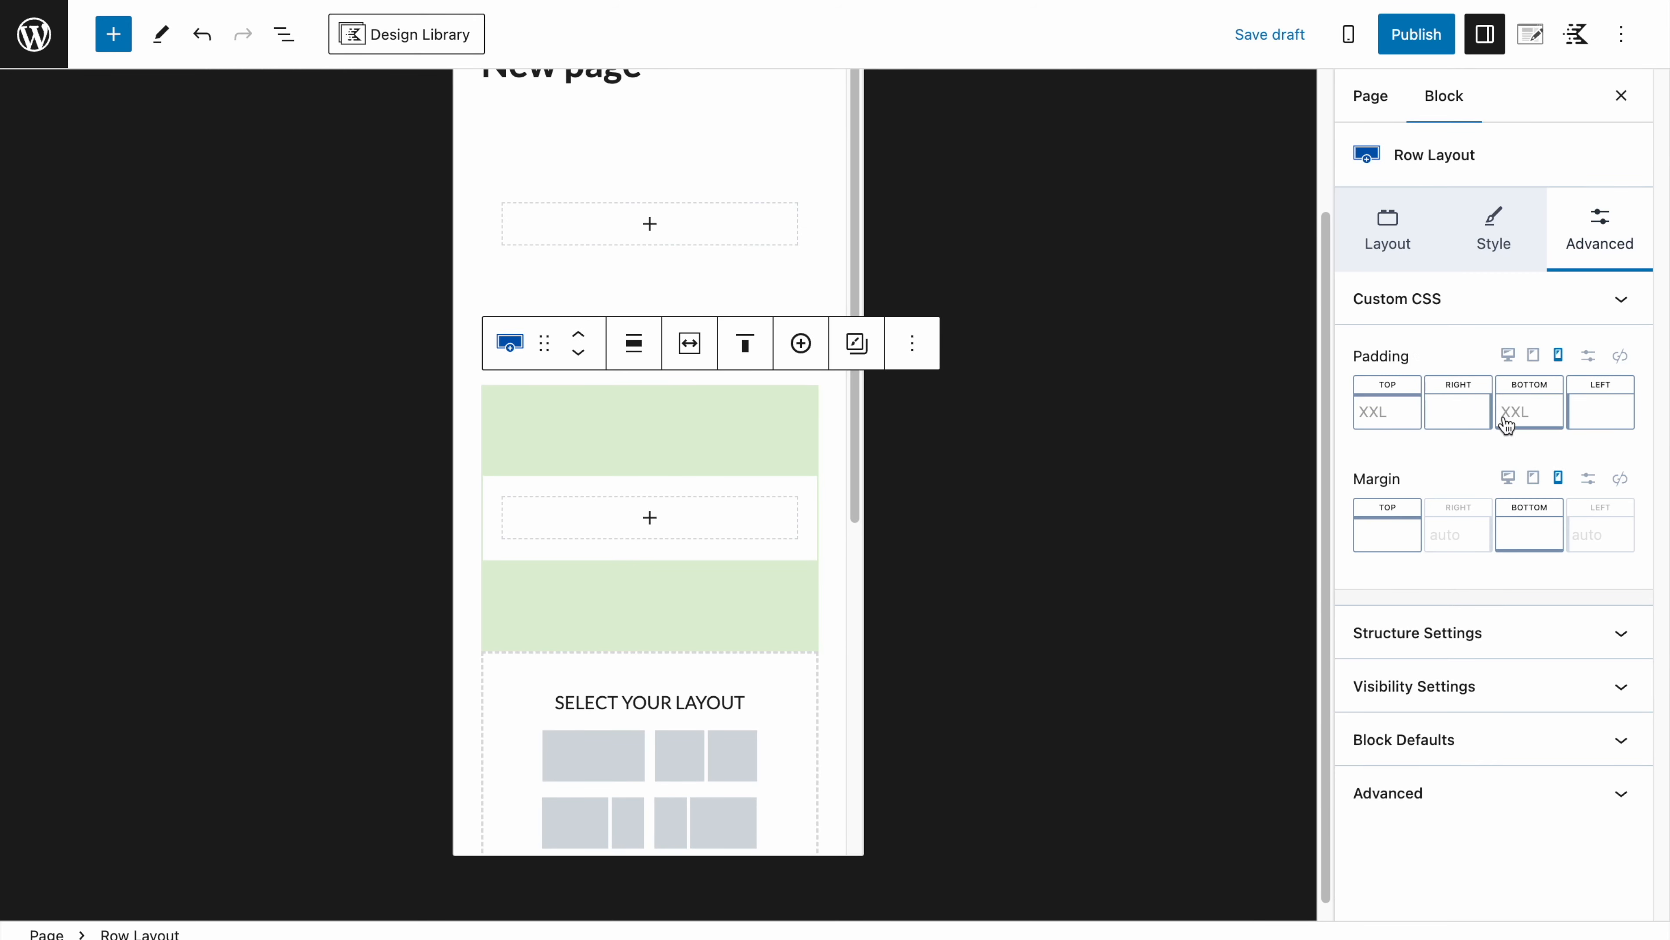
Step: Set the CTA row's tablet top padding to XS and check its mobile and desktop padding
left_click(1509, 358)
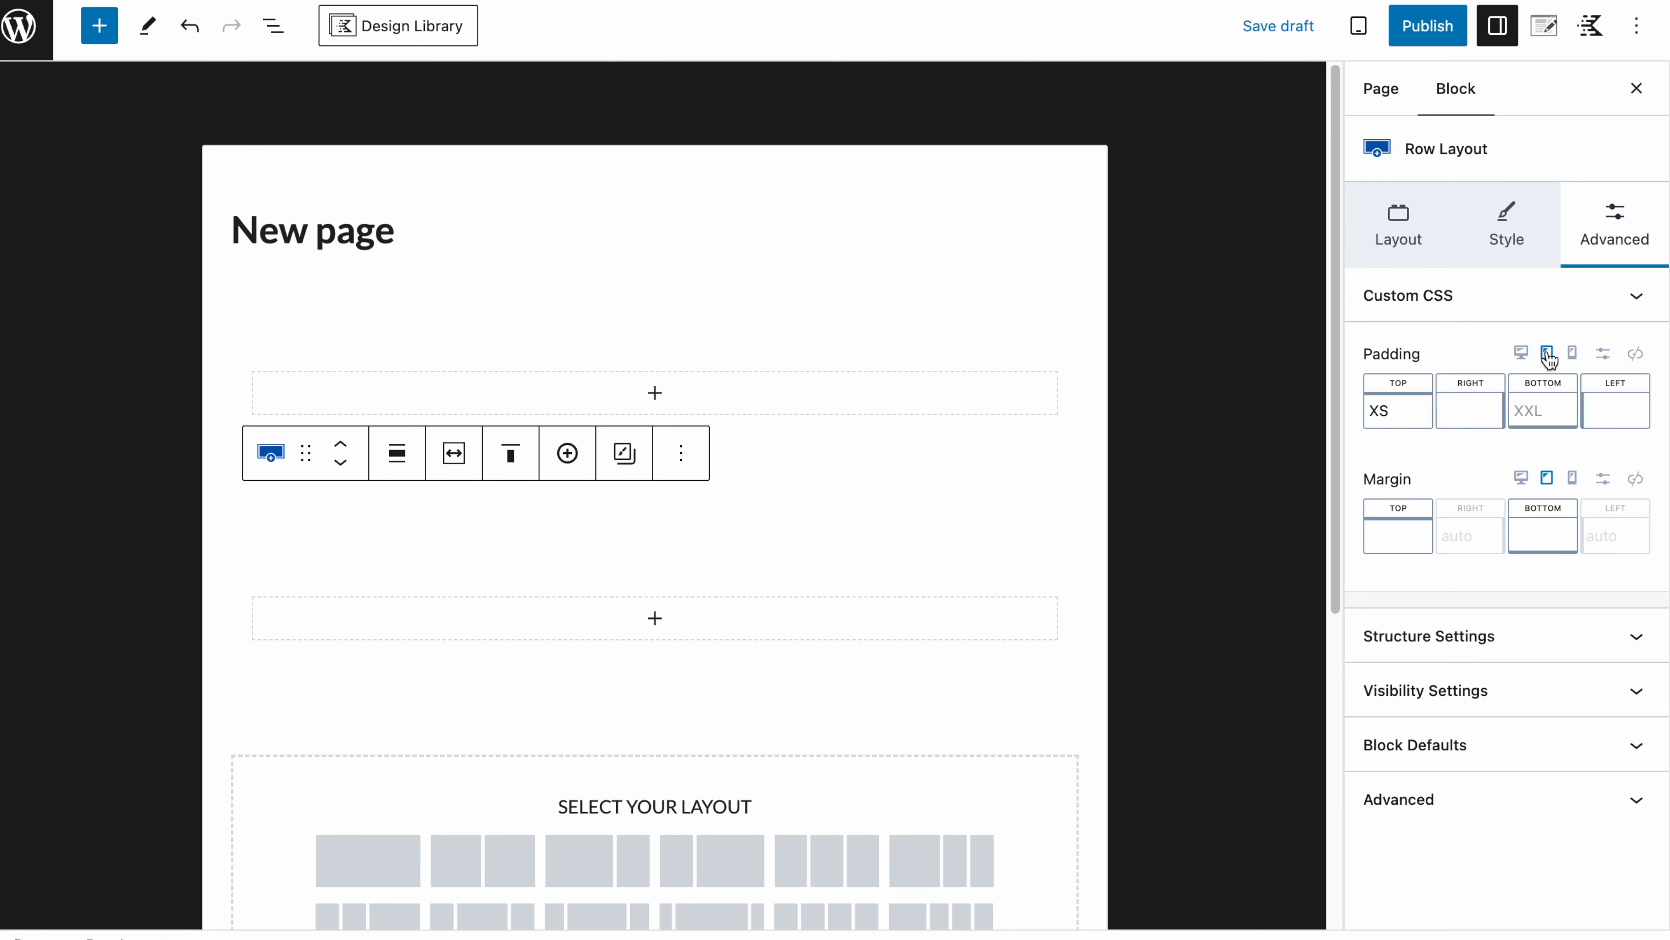
left_click(1573, 353)
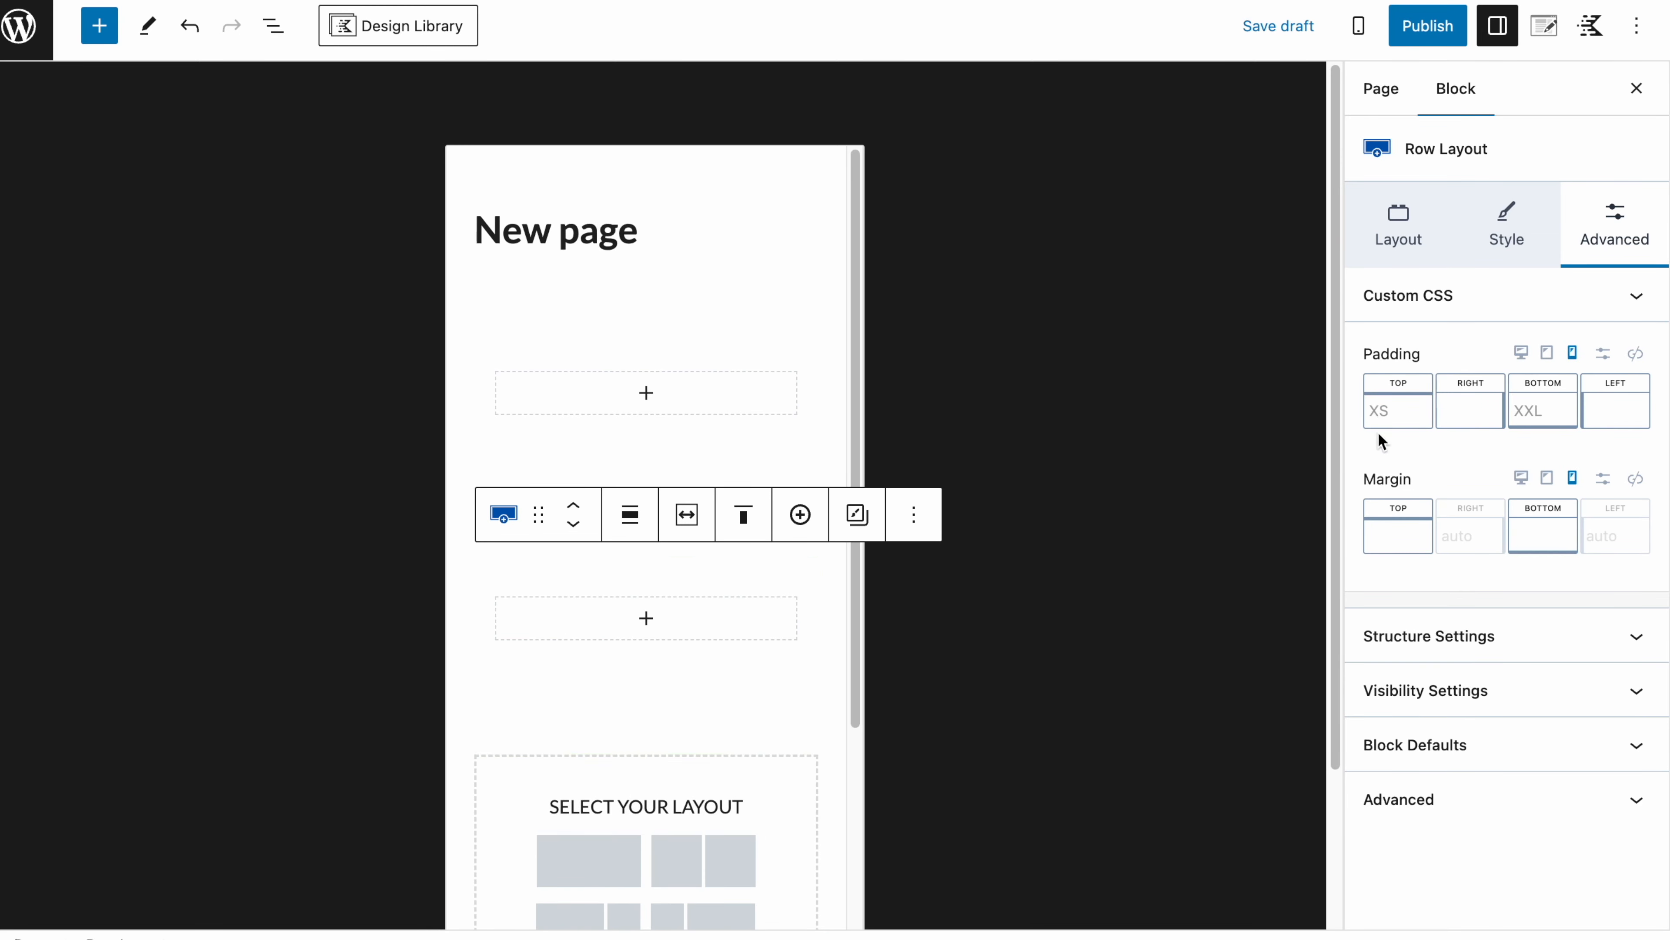
left_click(1521, 352)
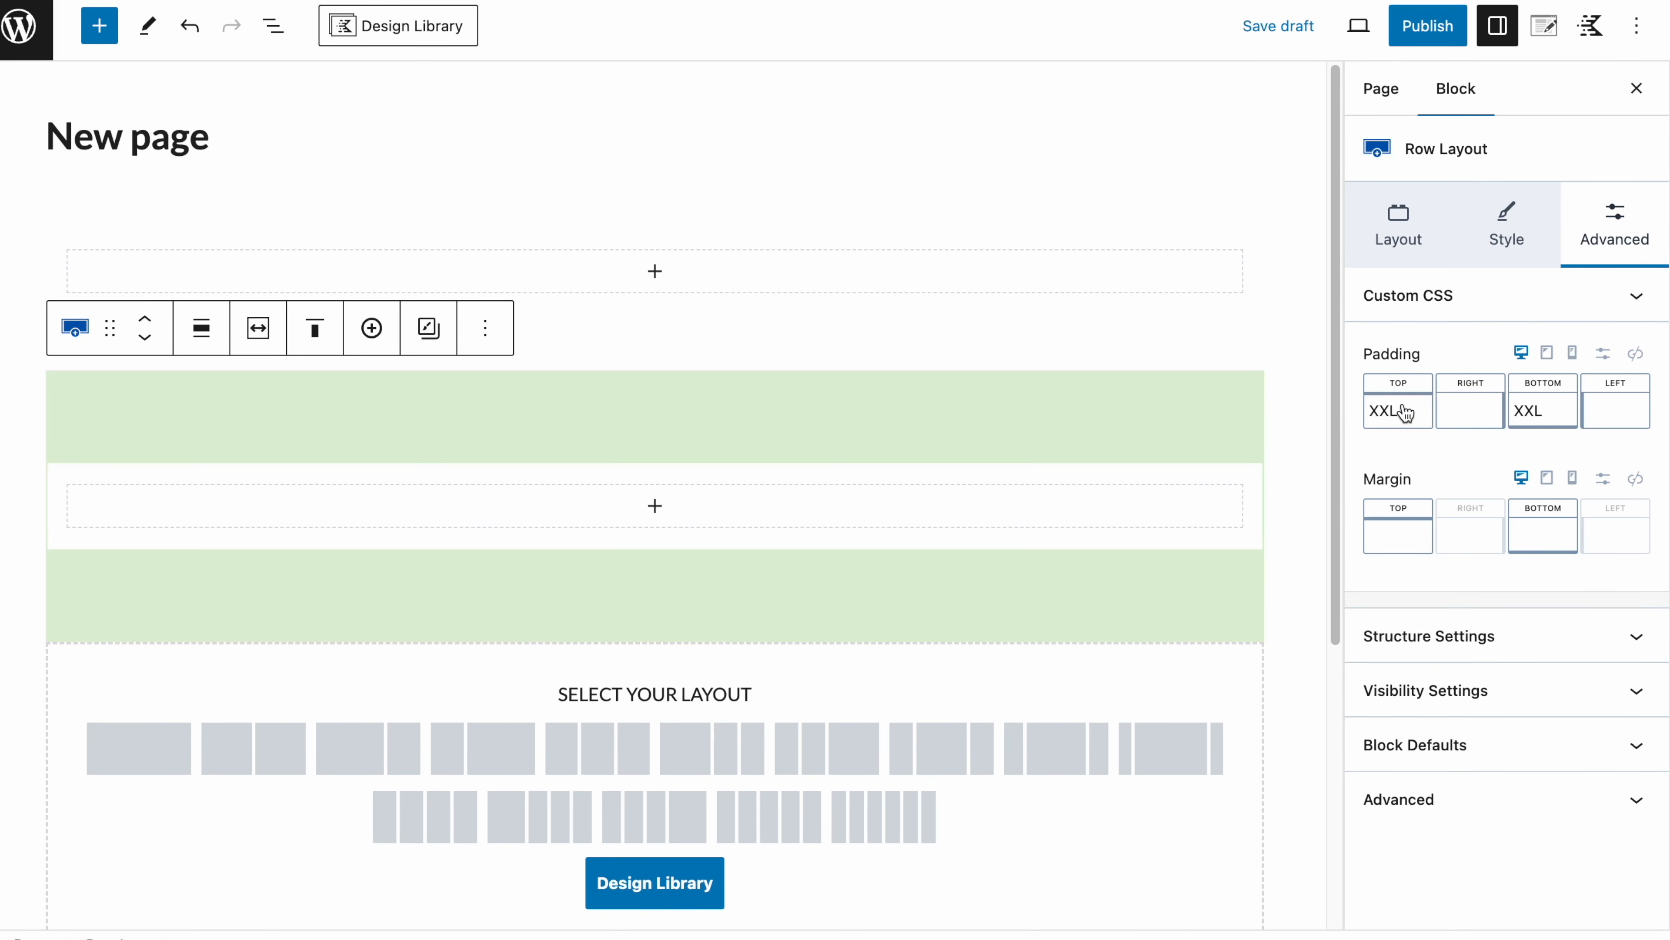
Step: Compare the CTA row's padding across the tablet, mobile and desktop views, ending on desktop
left_click(1547, 353)
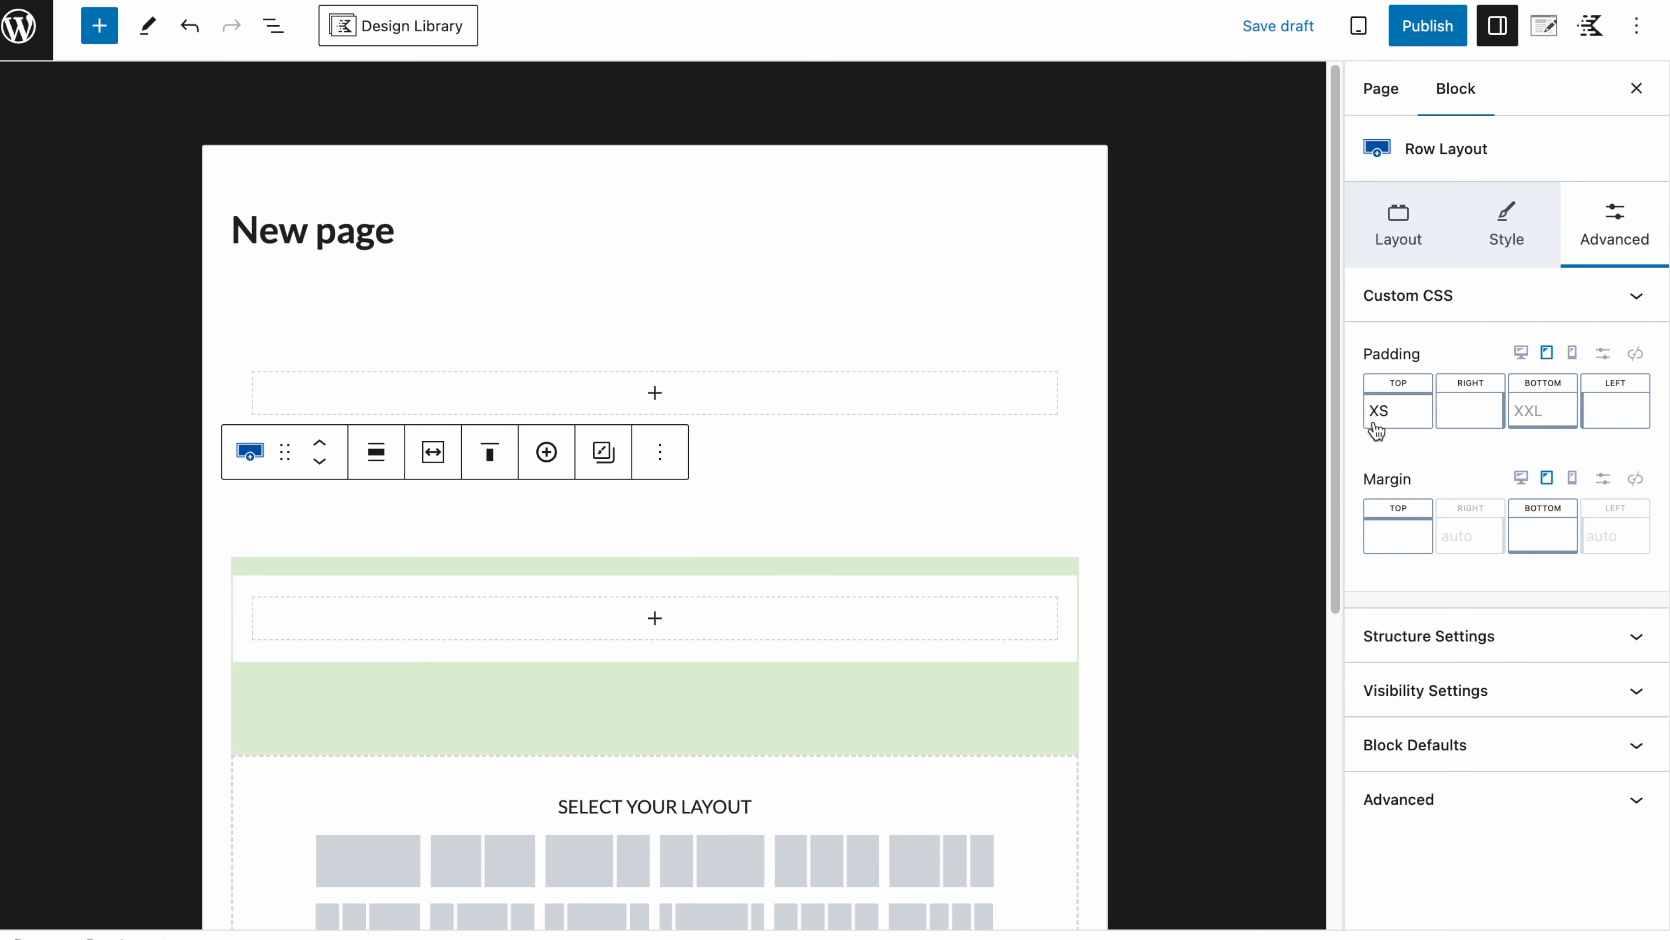
left_click(1573, 353)
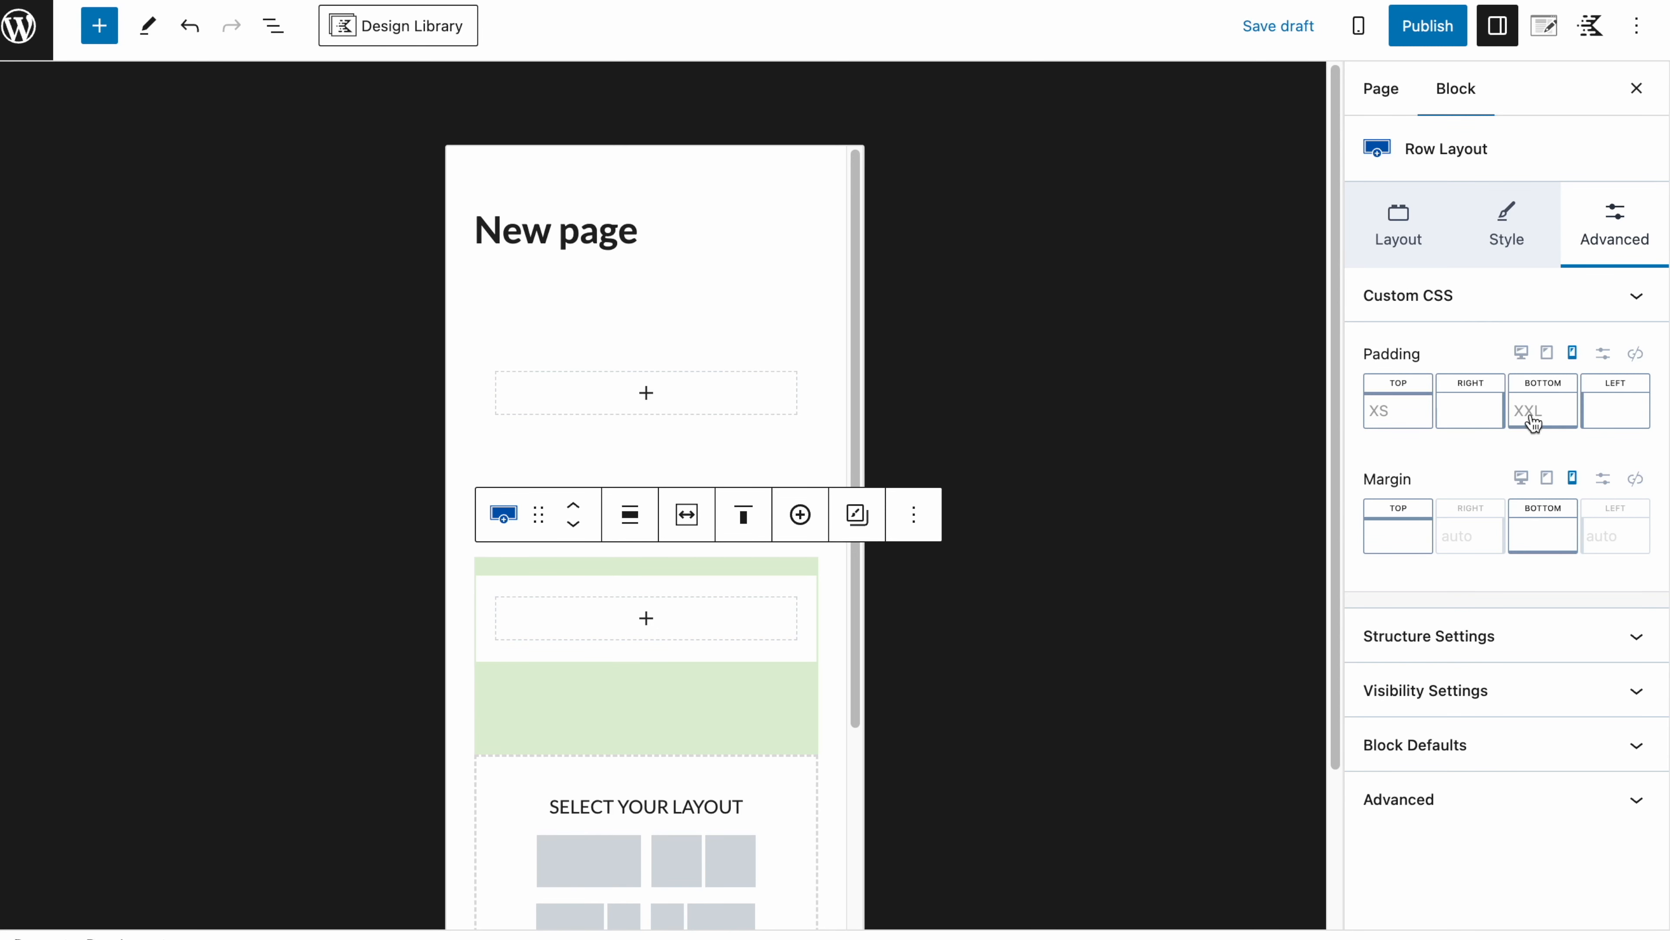
left_click(1547, 354)
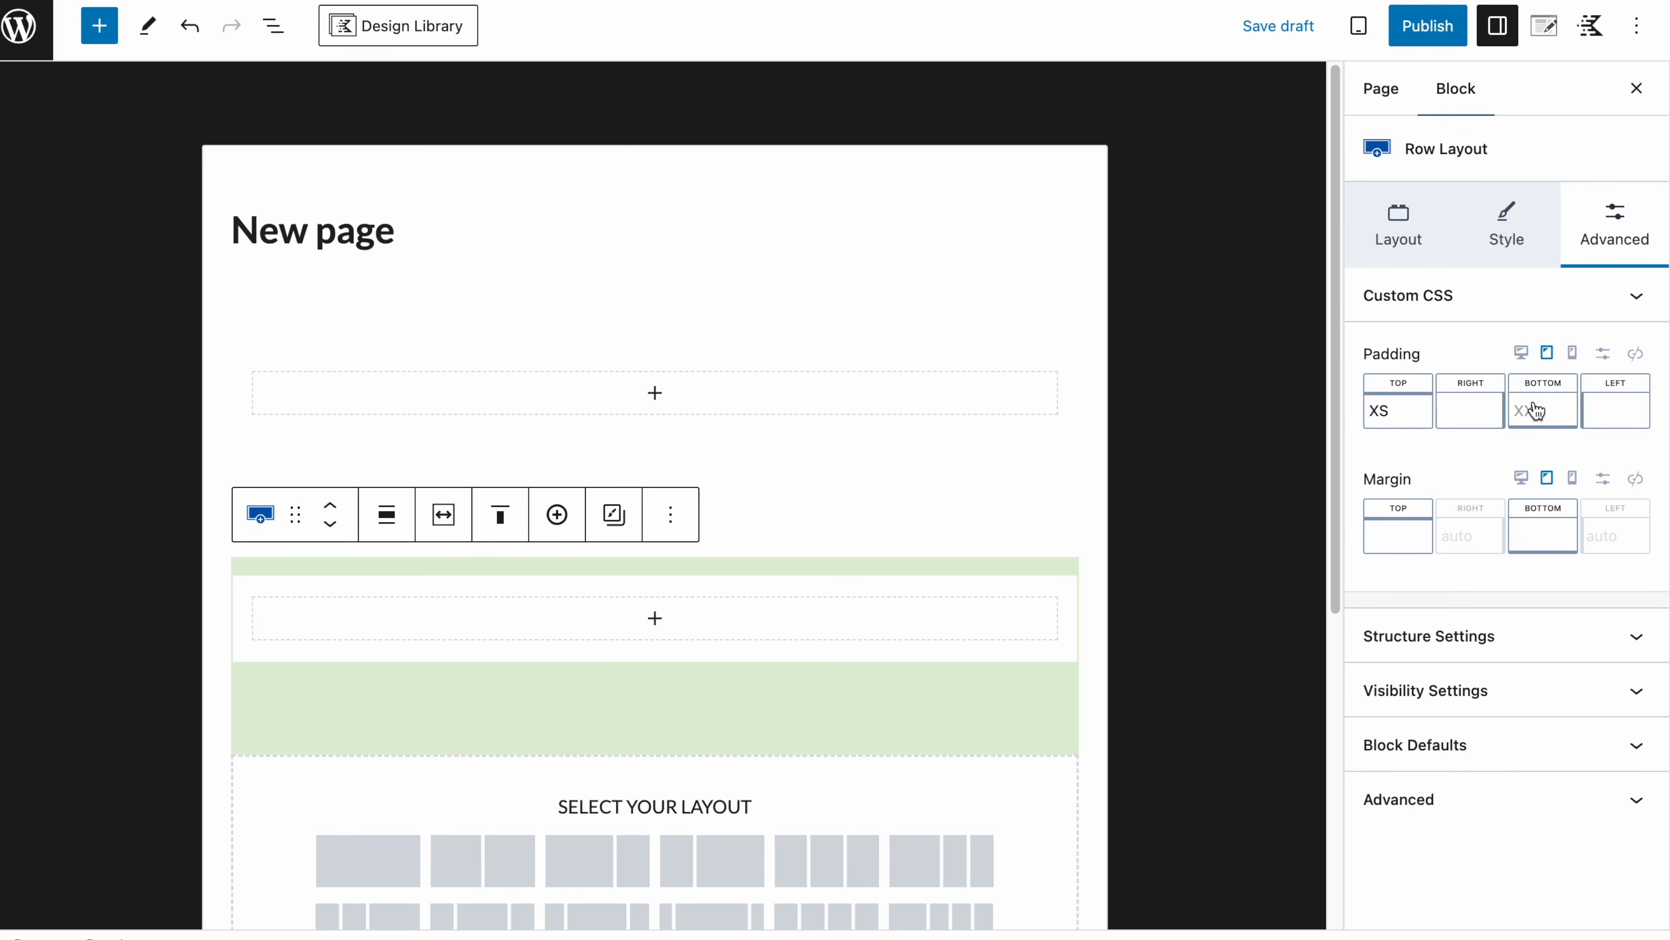
left_click(1521, 352)
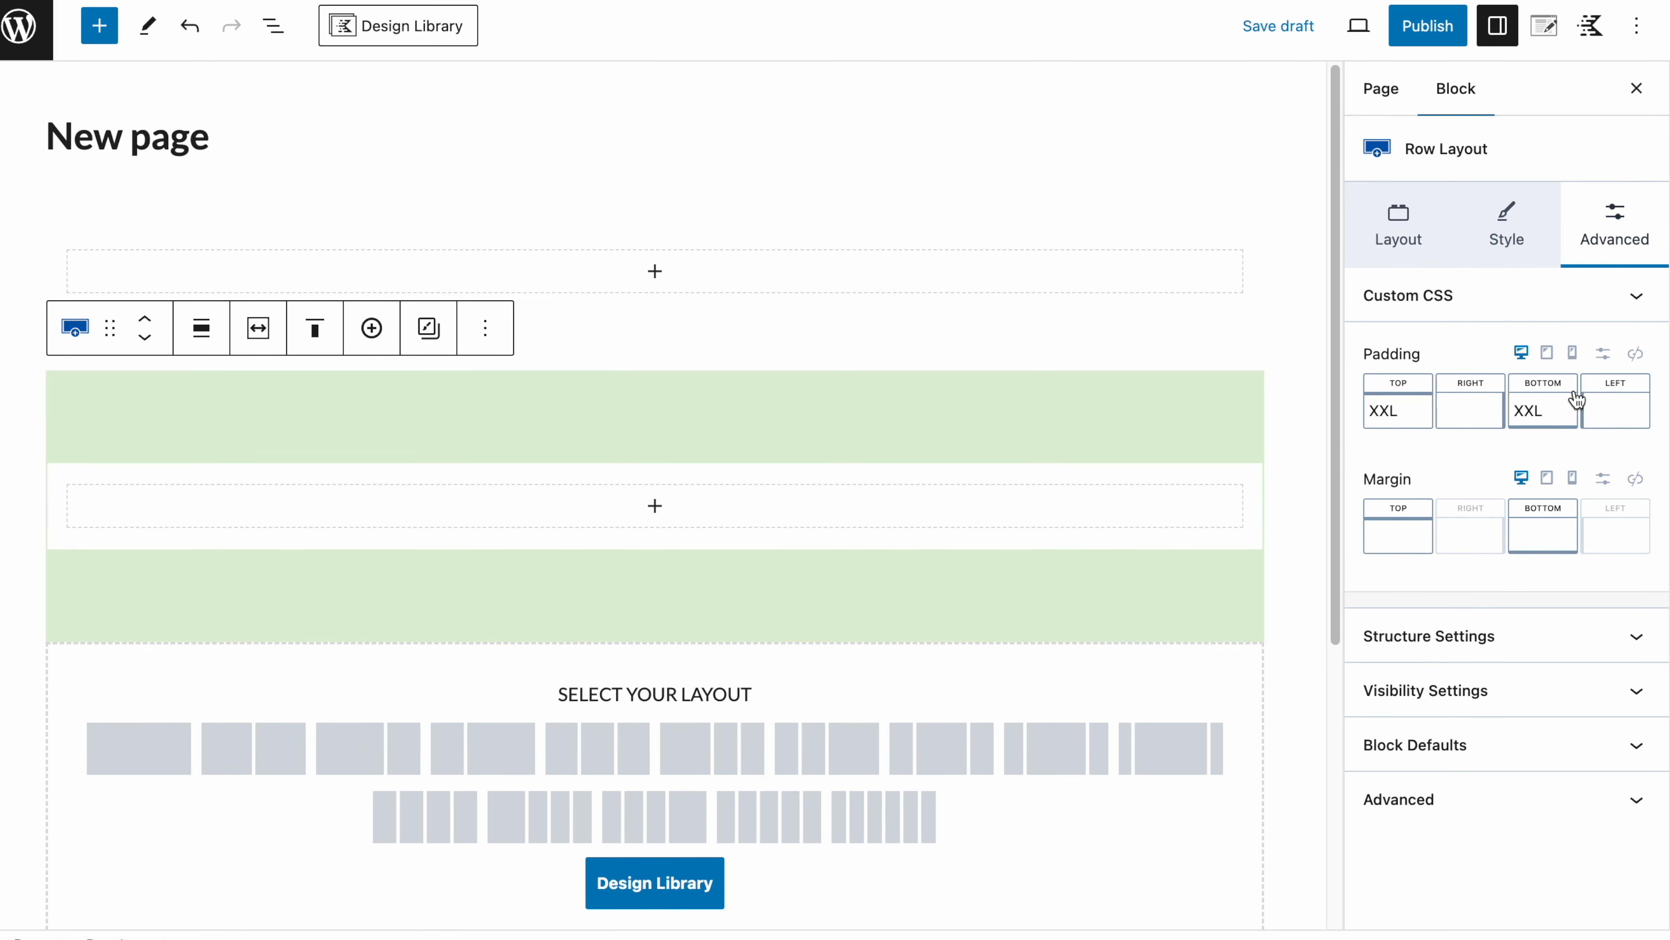
left_click(1548, 356)
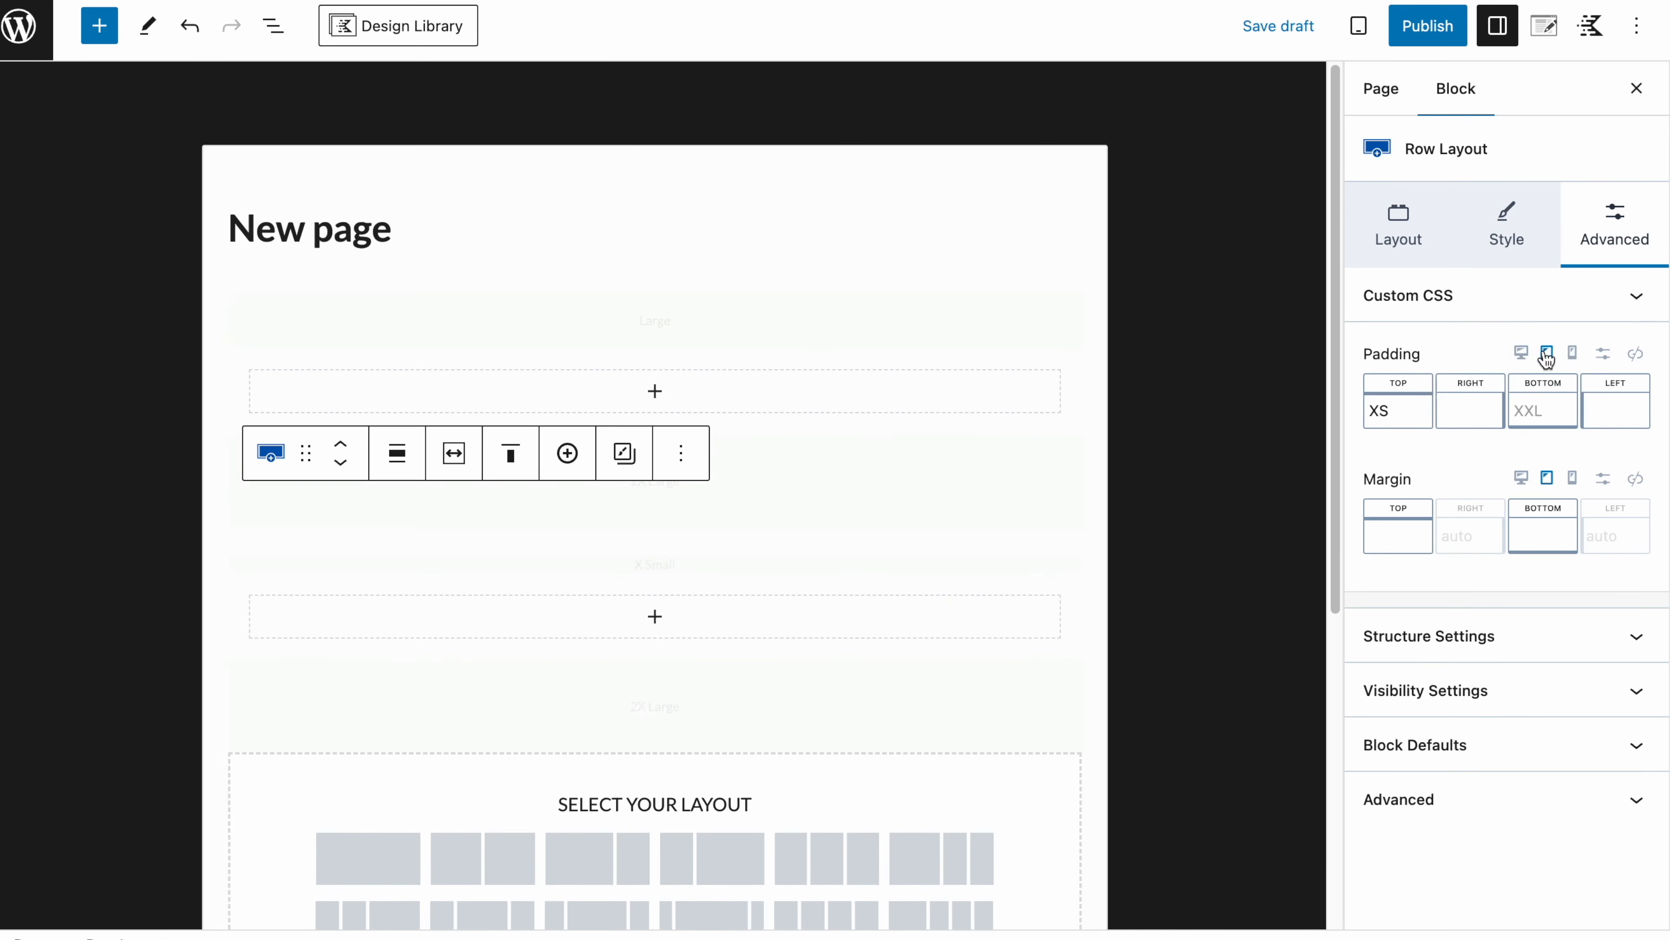
left_click(1573, 355)
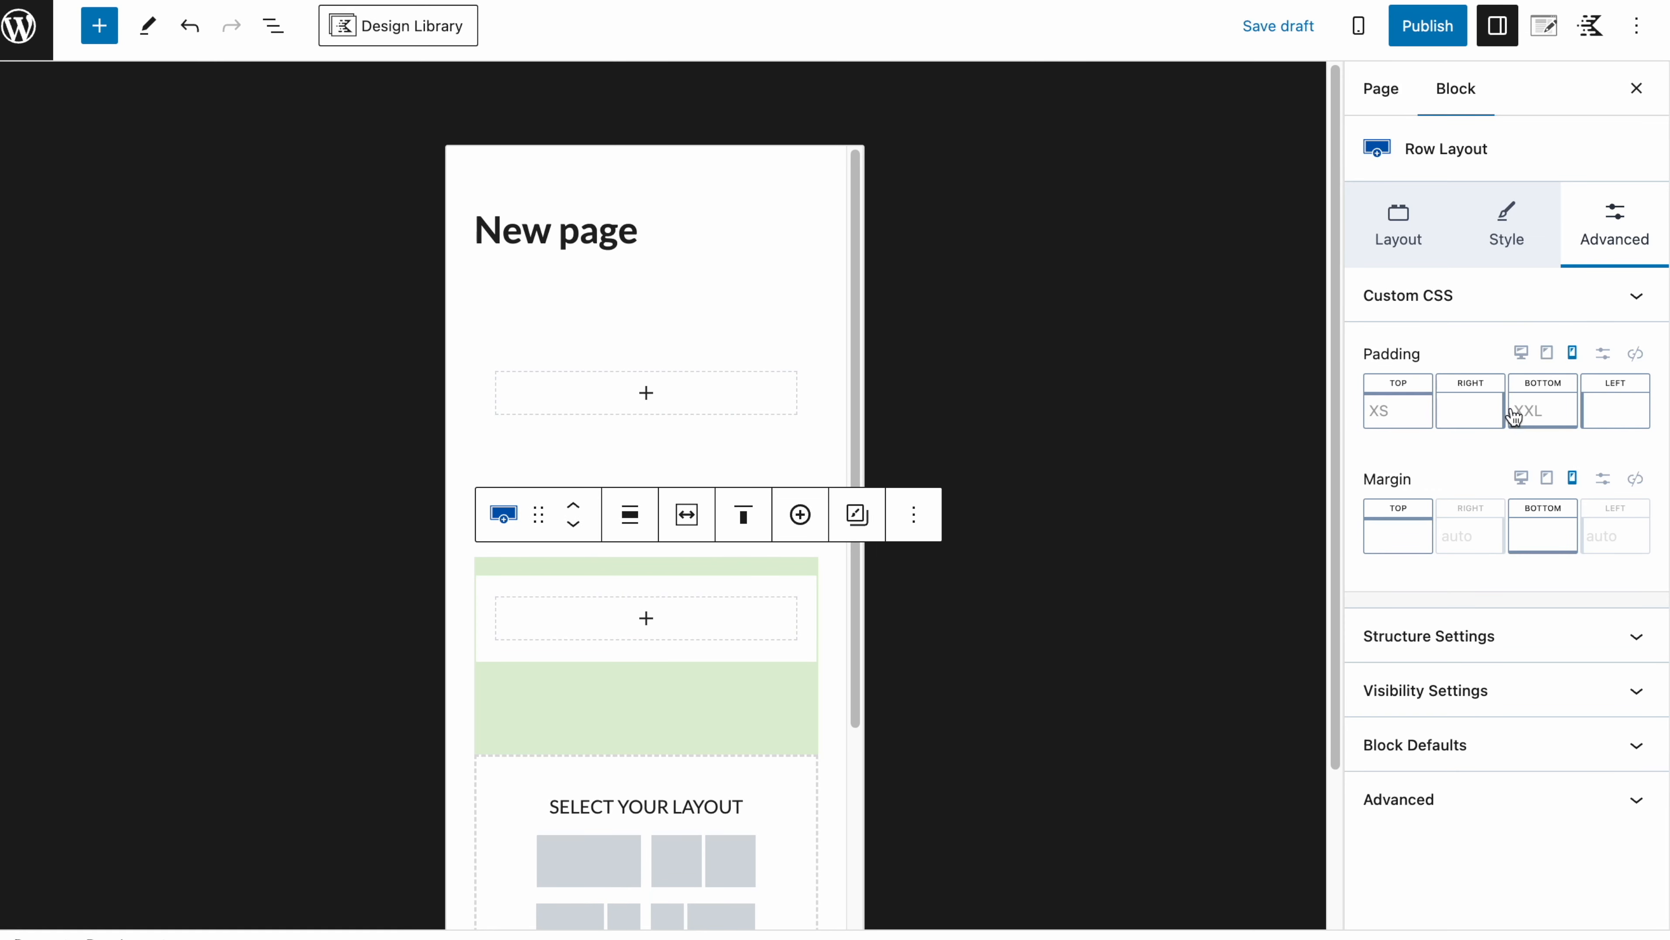
left_click(1519, 359)
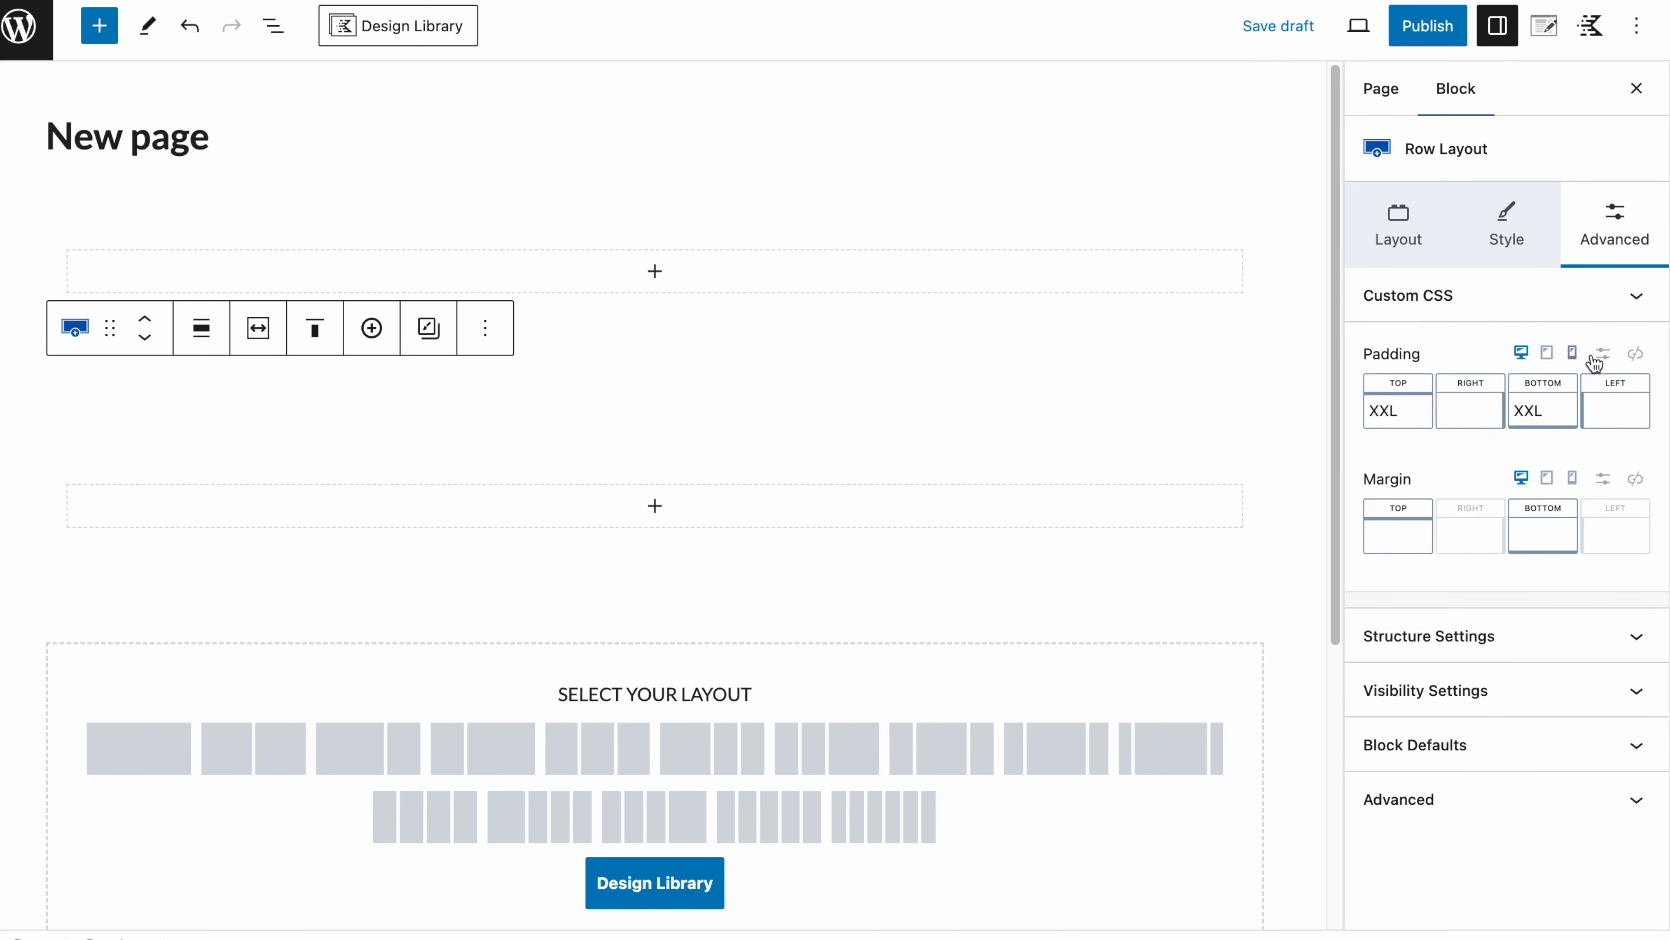
Step: Switch the CTA row's desktop padding to custom pixel values and set the top padding to 89 px
left_click(1604, 354)
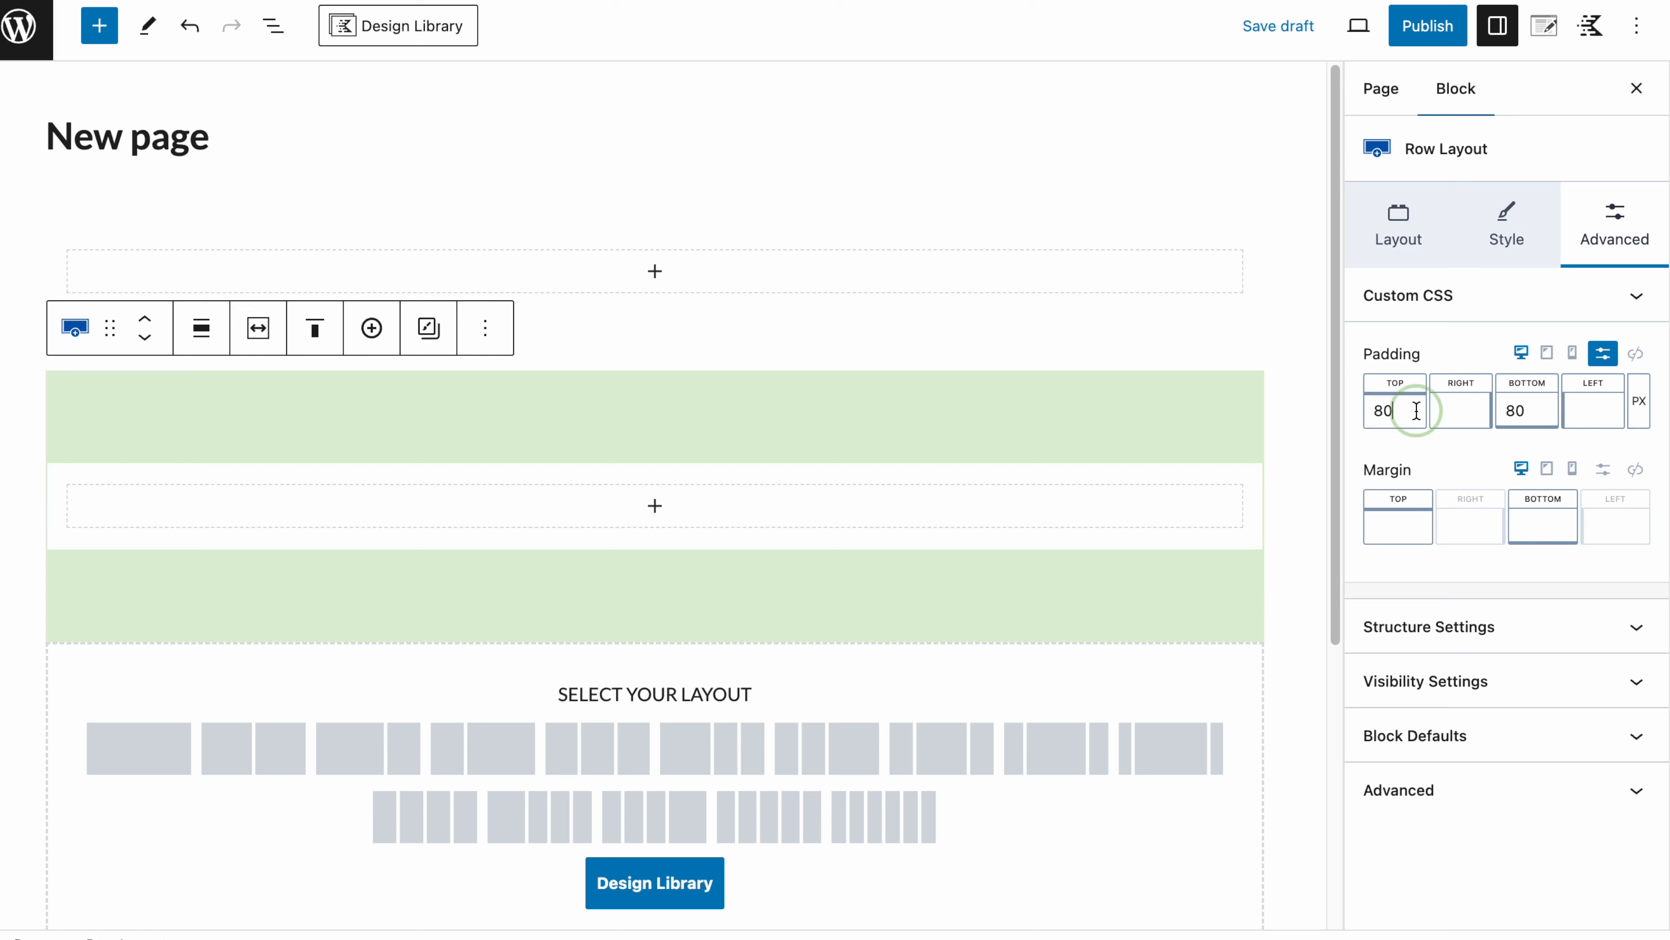
key("BackSpace")
type("9")
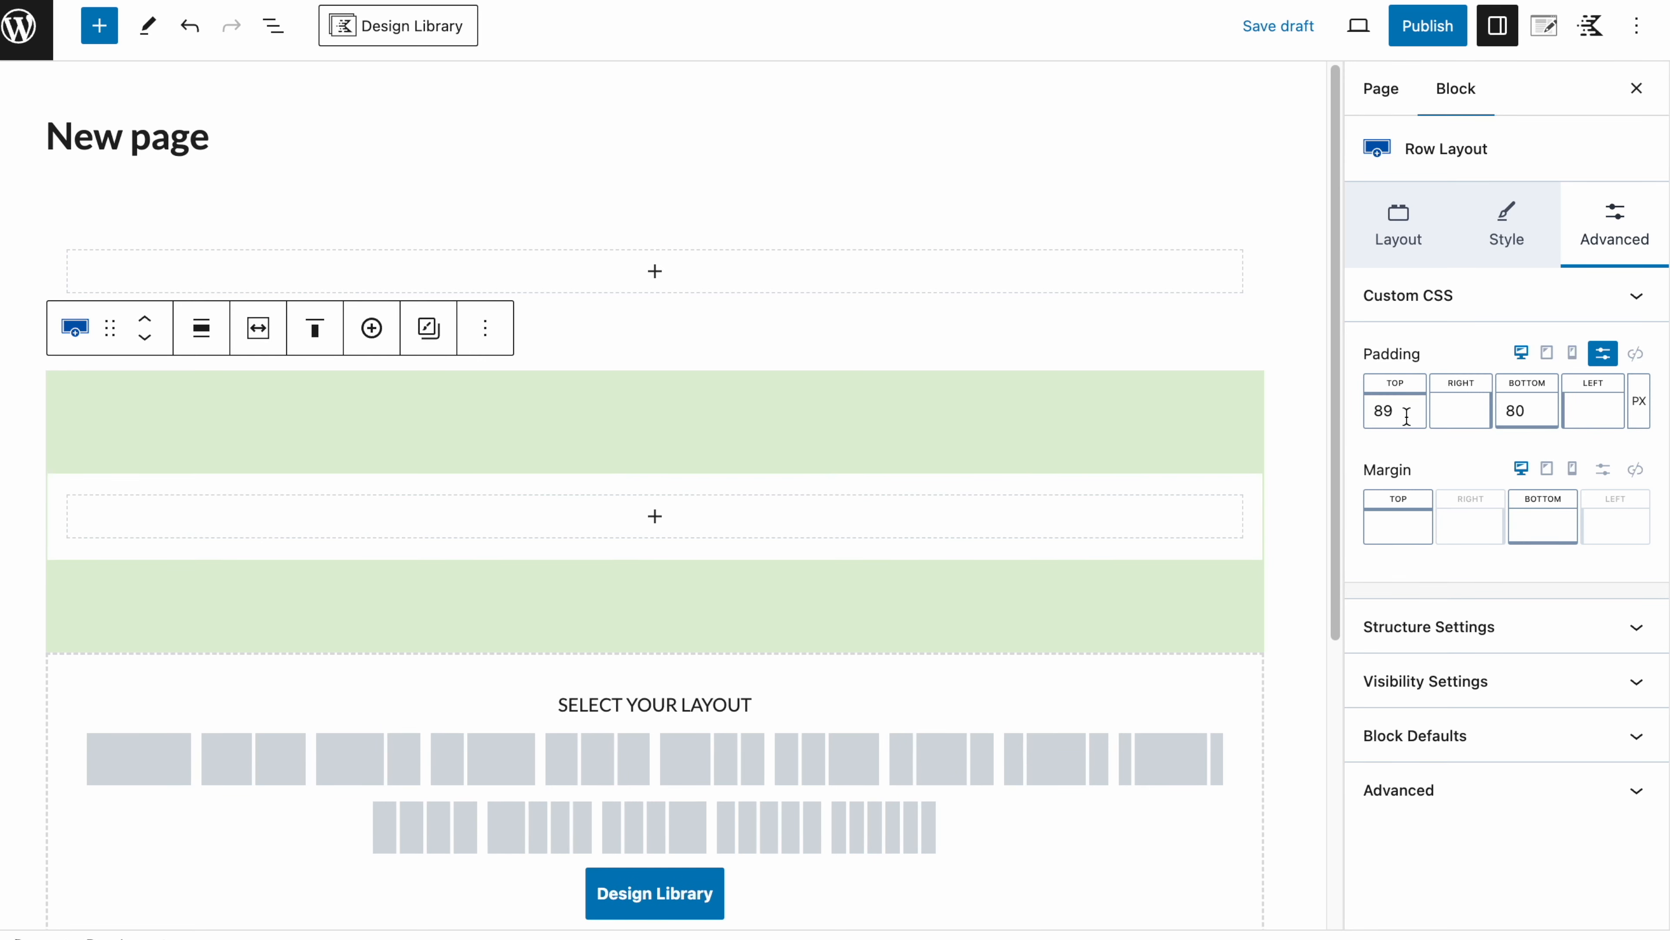
Step: Check how the custom desktop padding of the CTA row carries over to tablet and mobile, ending on desktop
left_click(1557, 356)
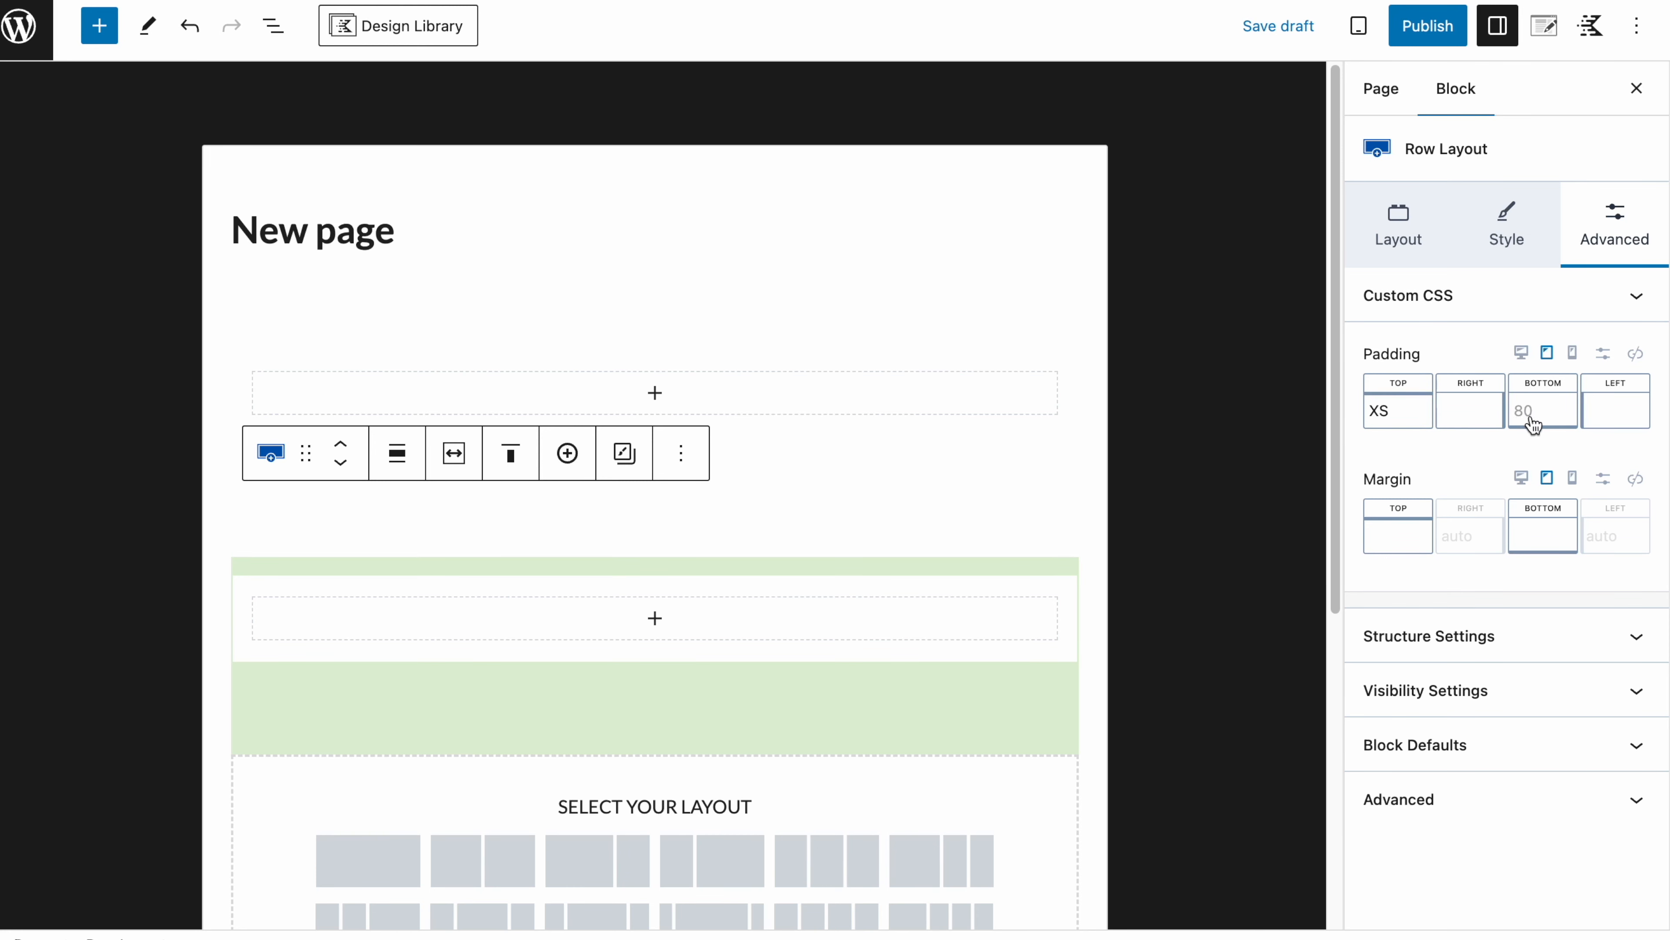
left_click(1521, 351)
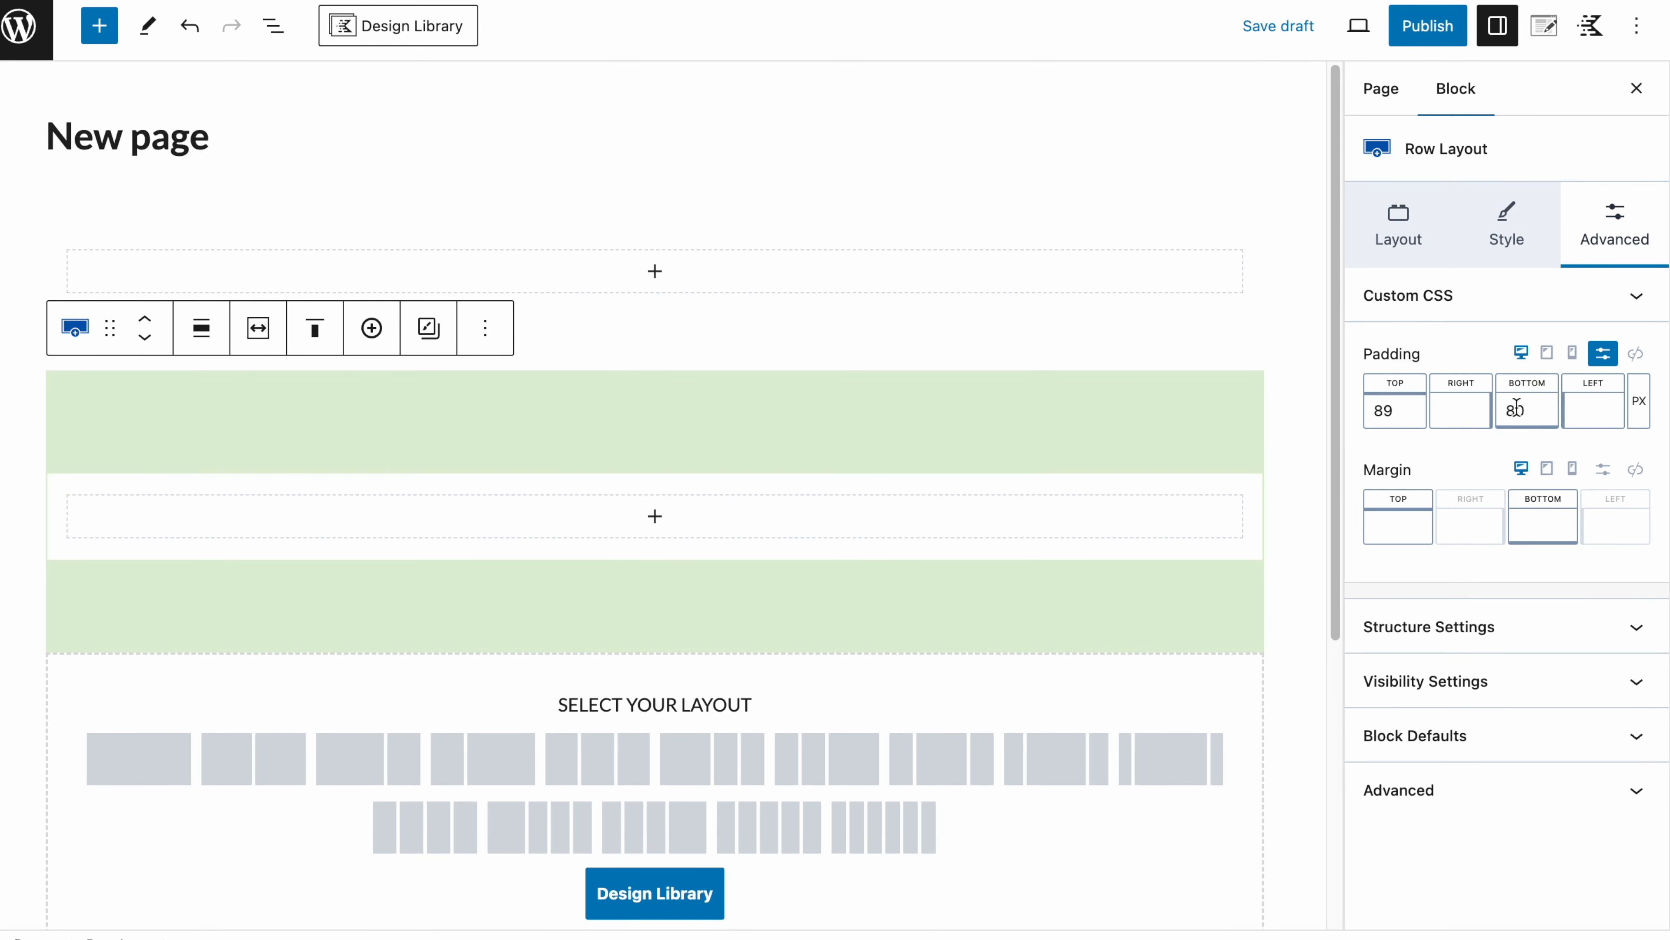
left_click(1547, 353)
left_click(1578, 355)
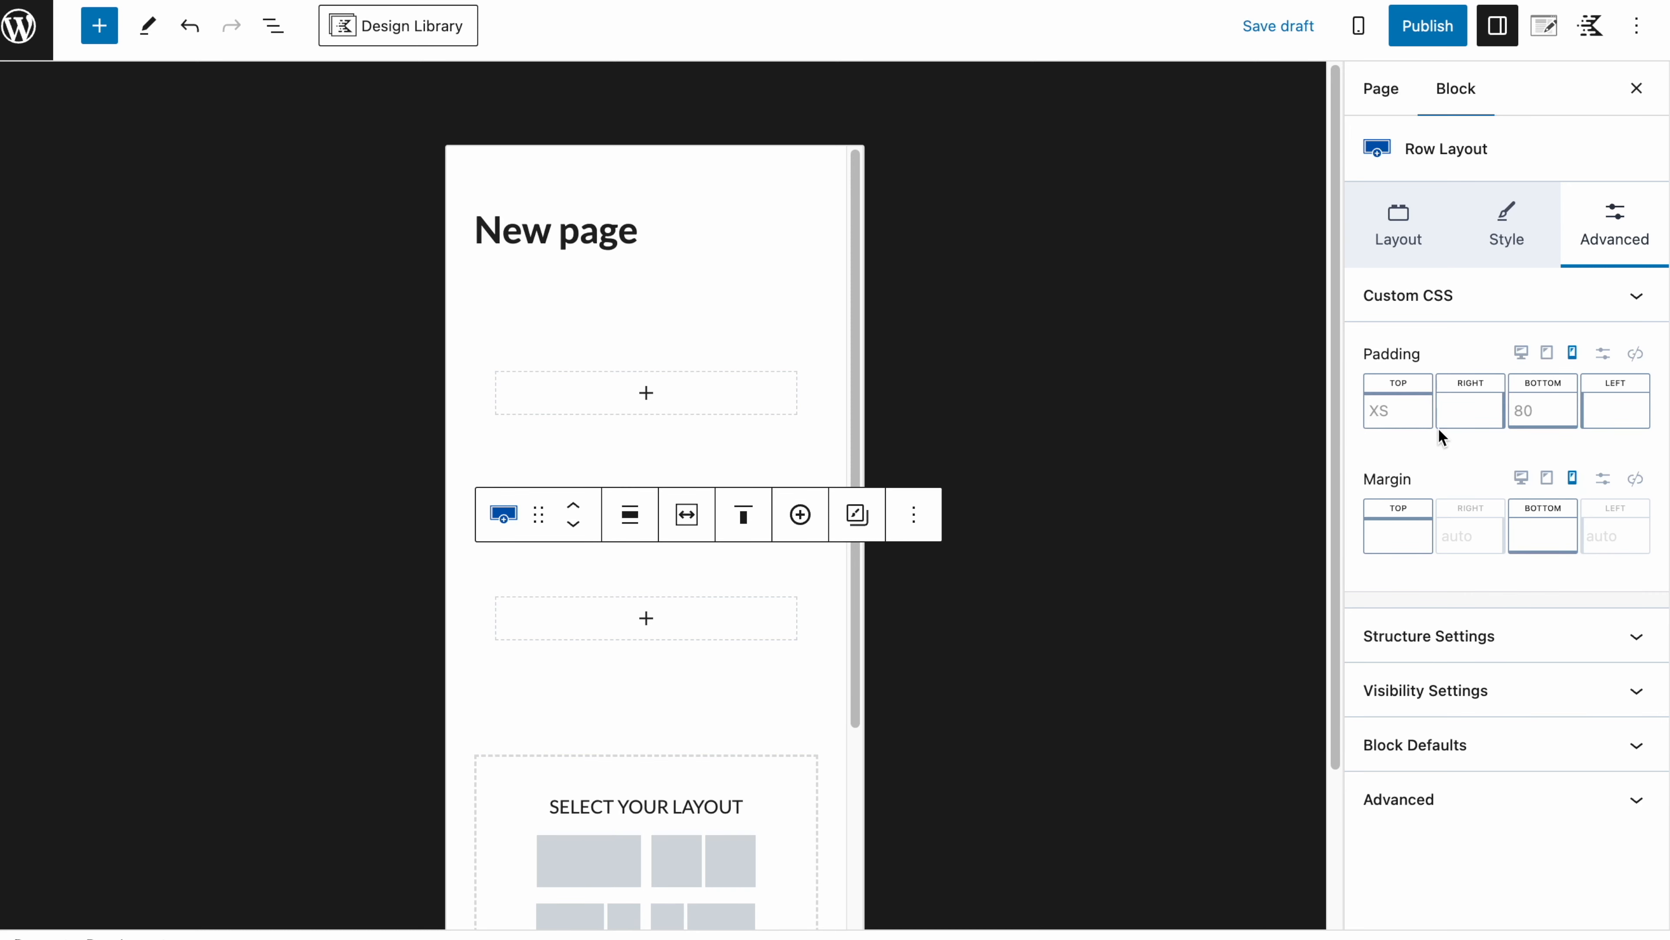
left_click(1521, 353)
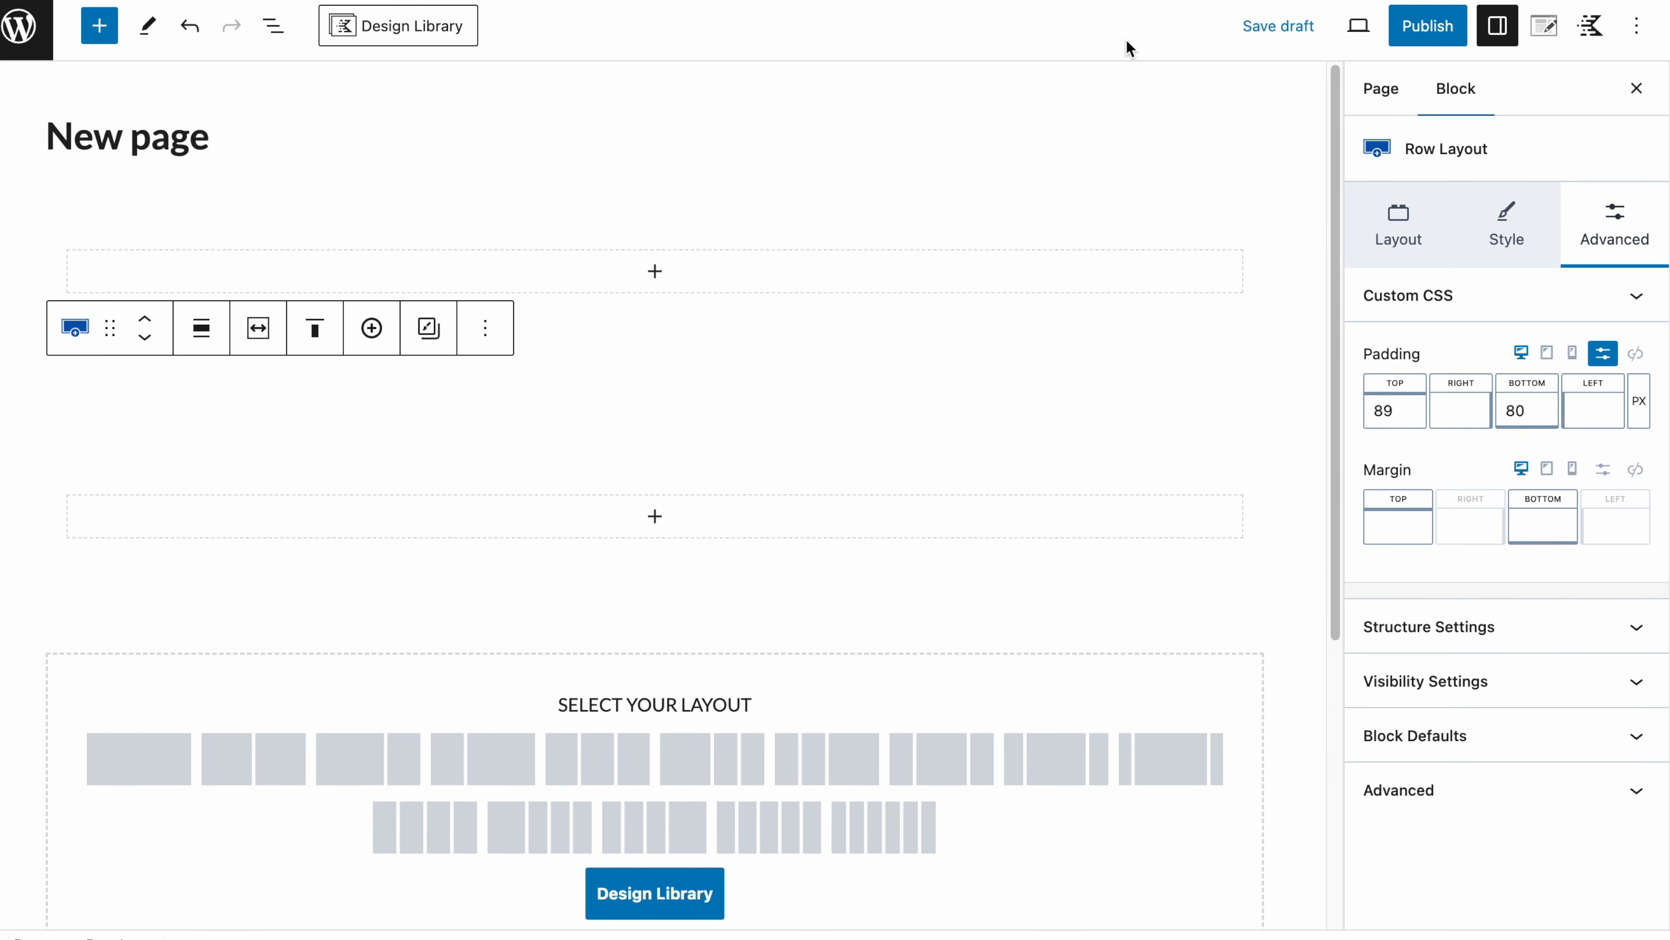
Step: Review the sections nested in the "name this wathever" row and the CTA row's responsive padding, ending with the block list closed
left_click(272, 24)
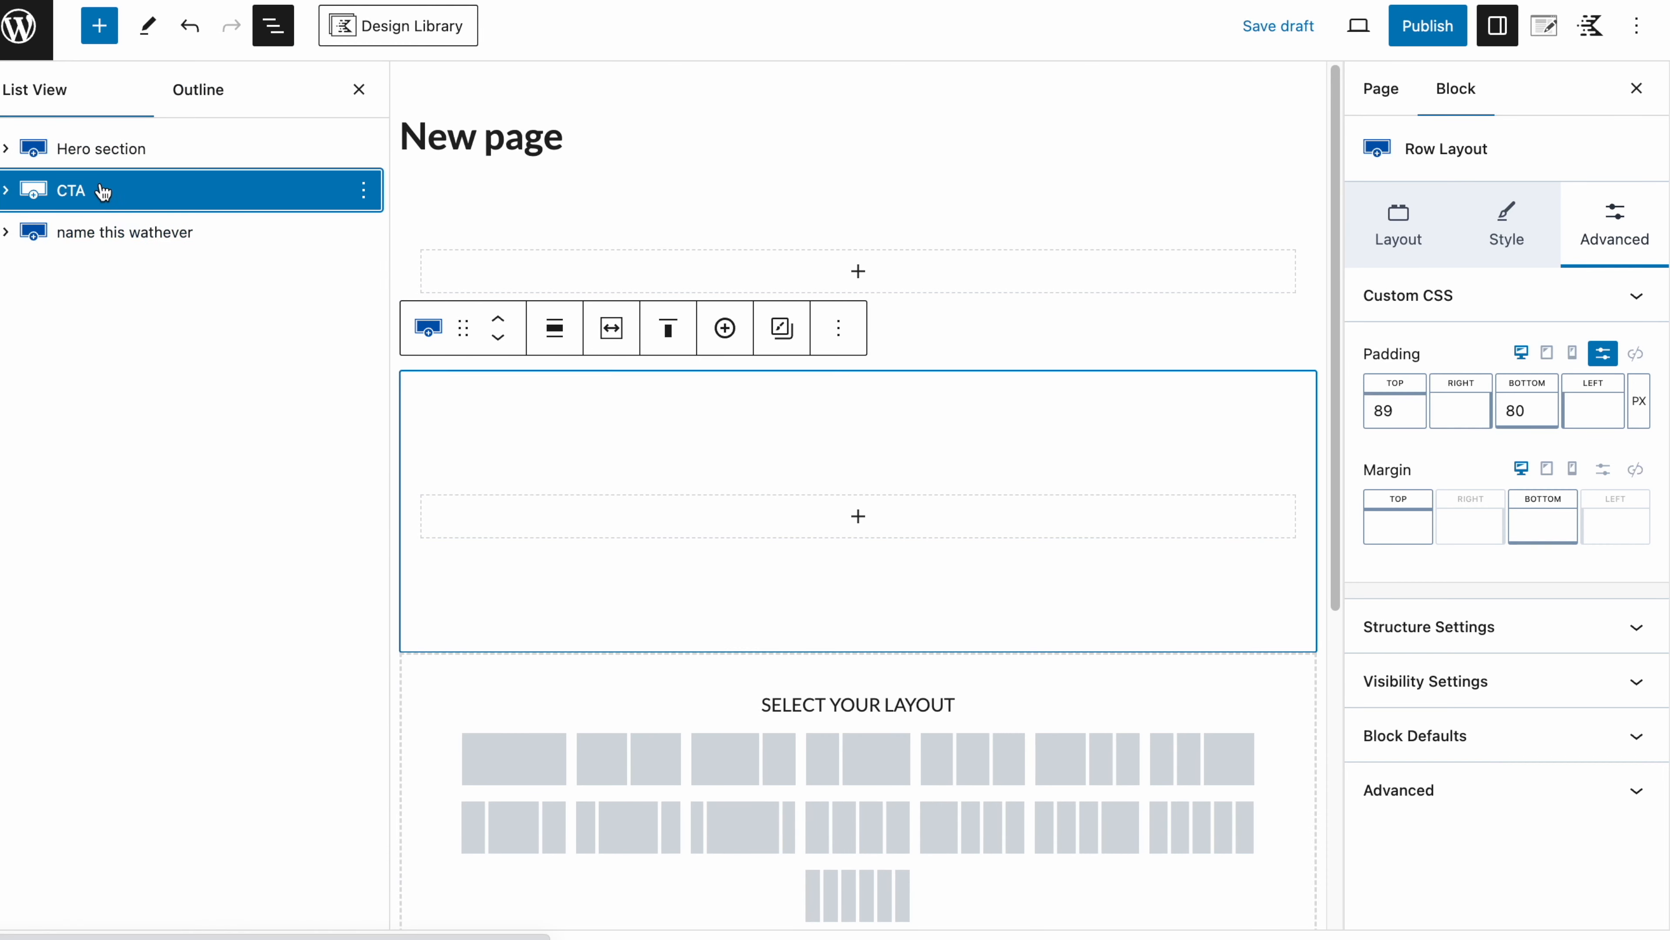
left_click(6, 231)
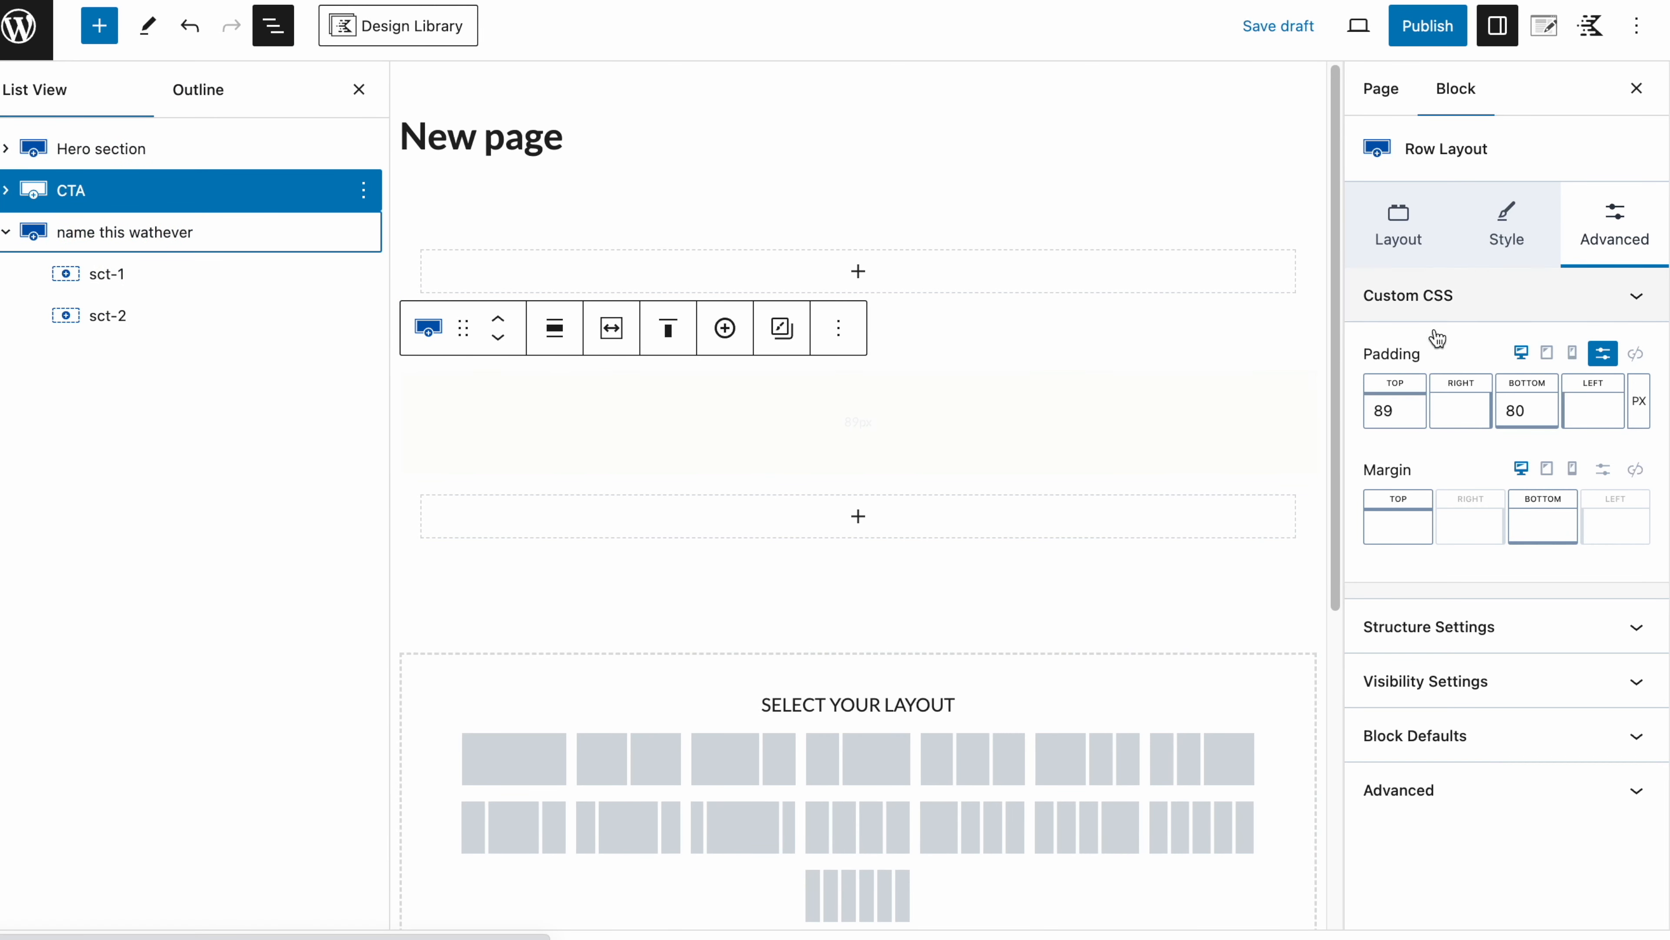
left_click(1570, 352)
left_click(1548, 354)
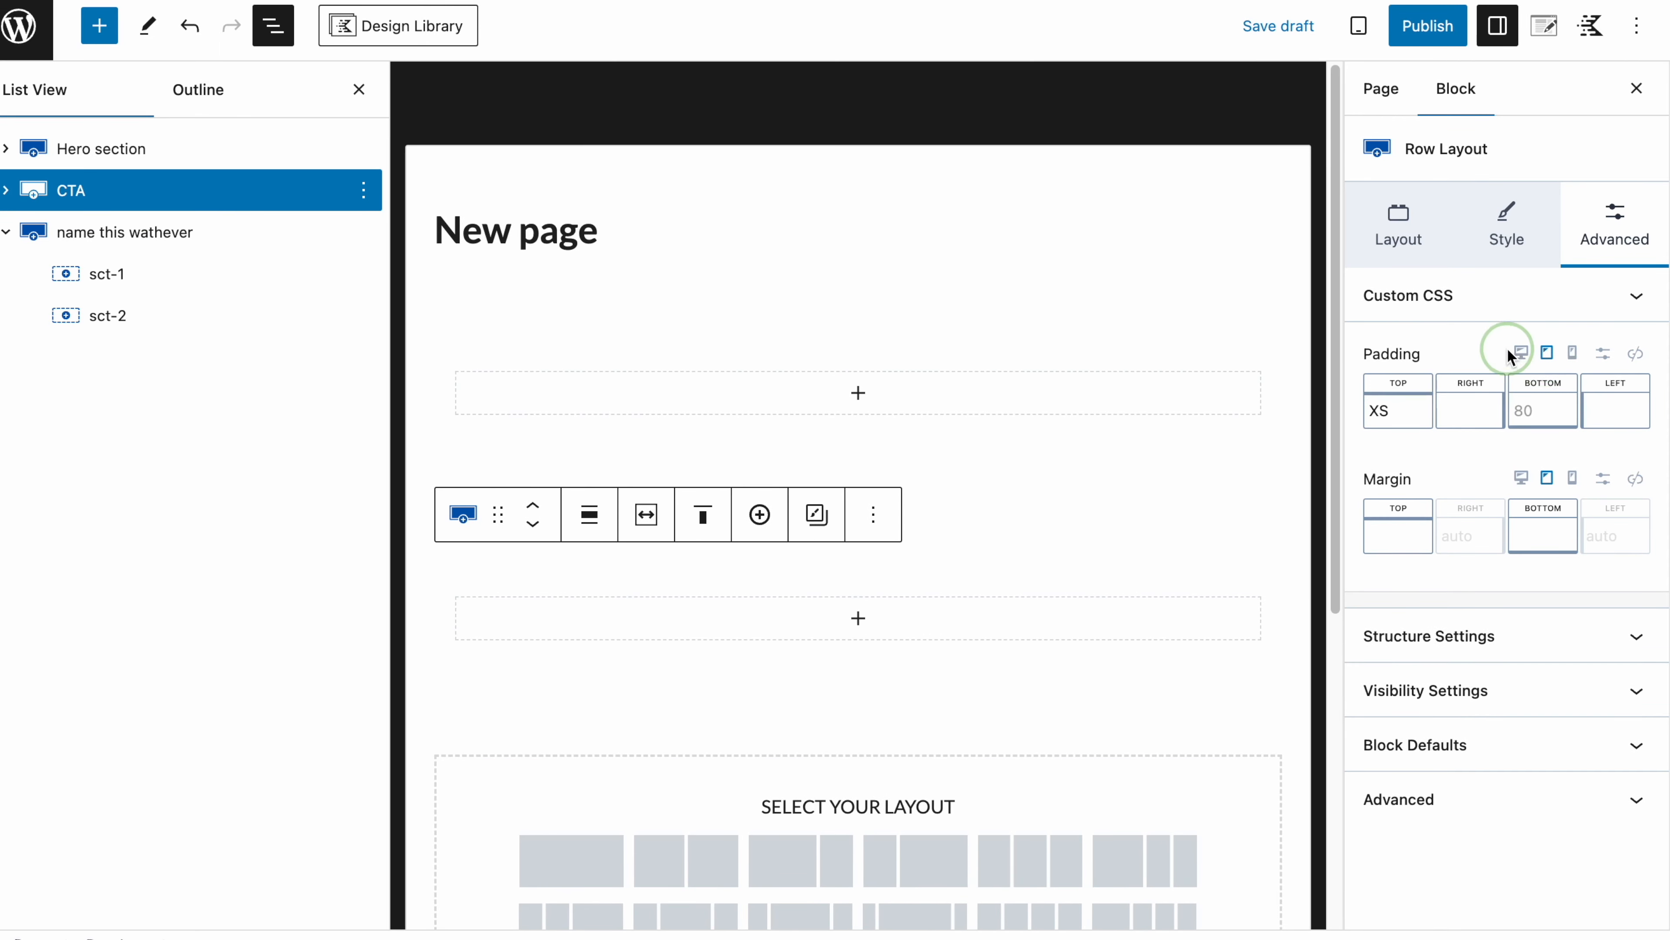
left_click(1522, 352)
left_click(359, 89)
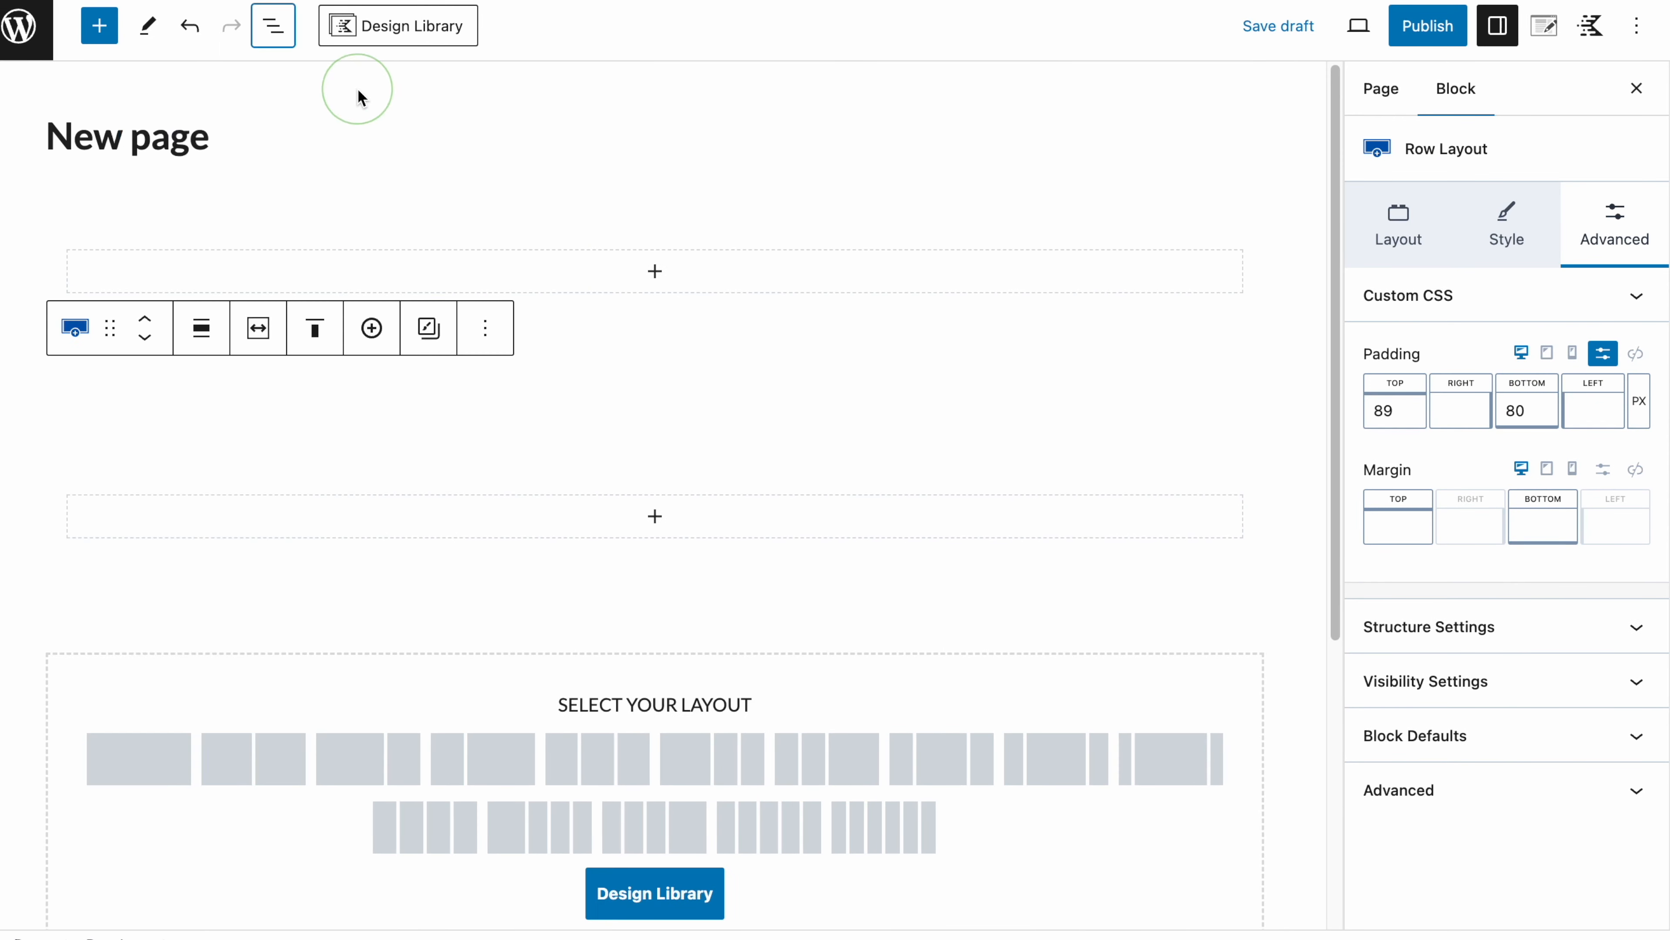
scroll(808, 429, "down", 4)
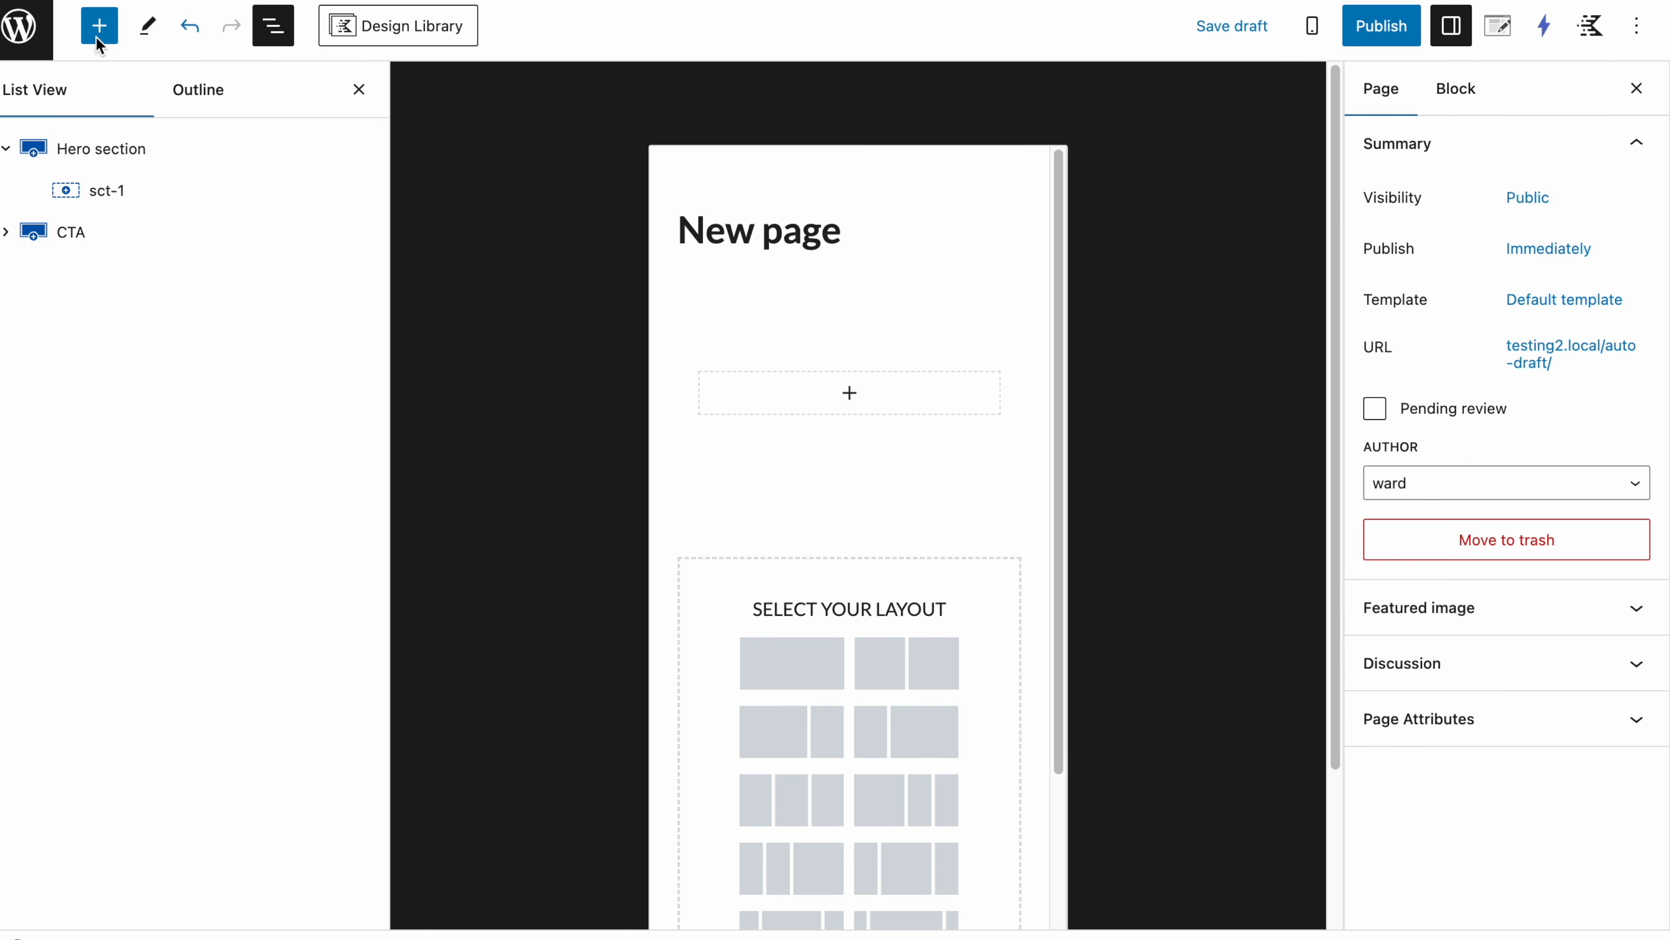
Step: Expand the Hero section and CTA rows in the block list to view their nested sections
left_click(6, 149)
left_click(6, 190)
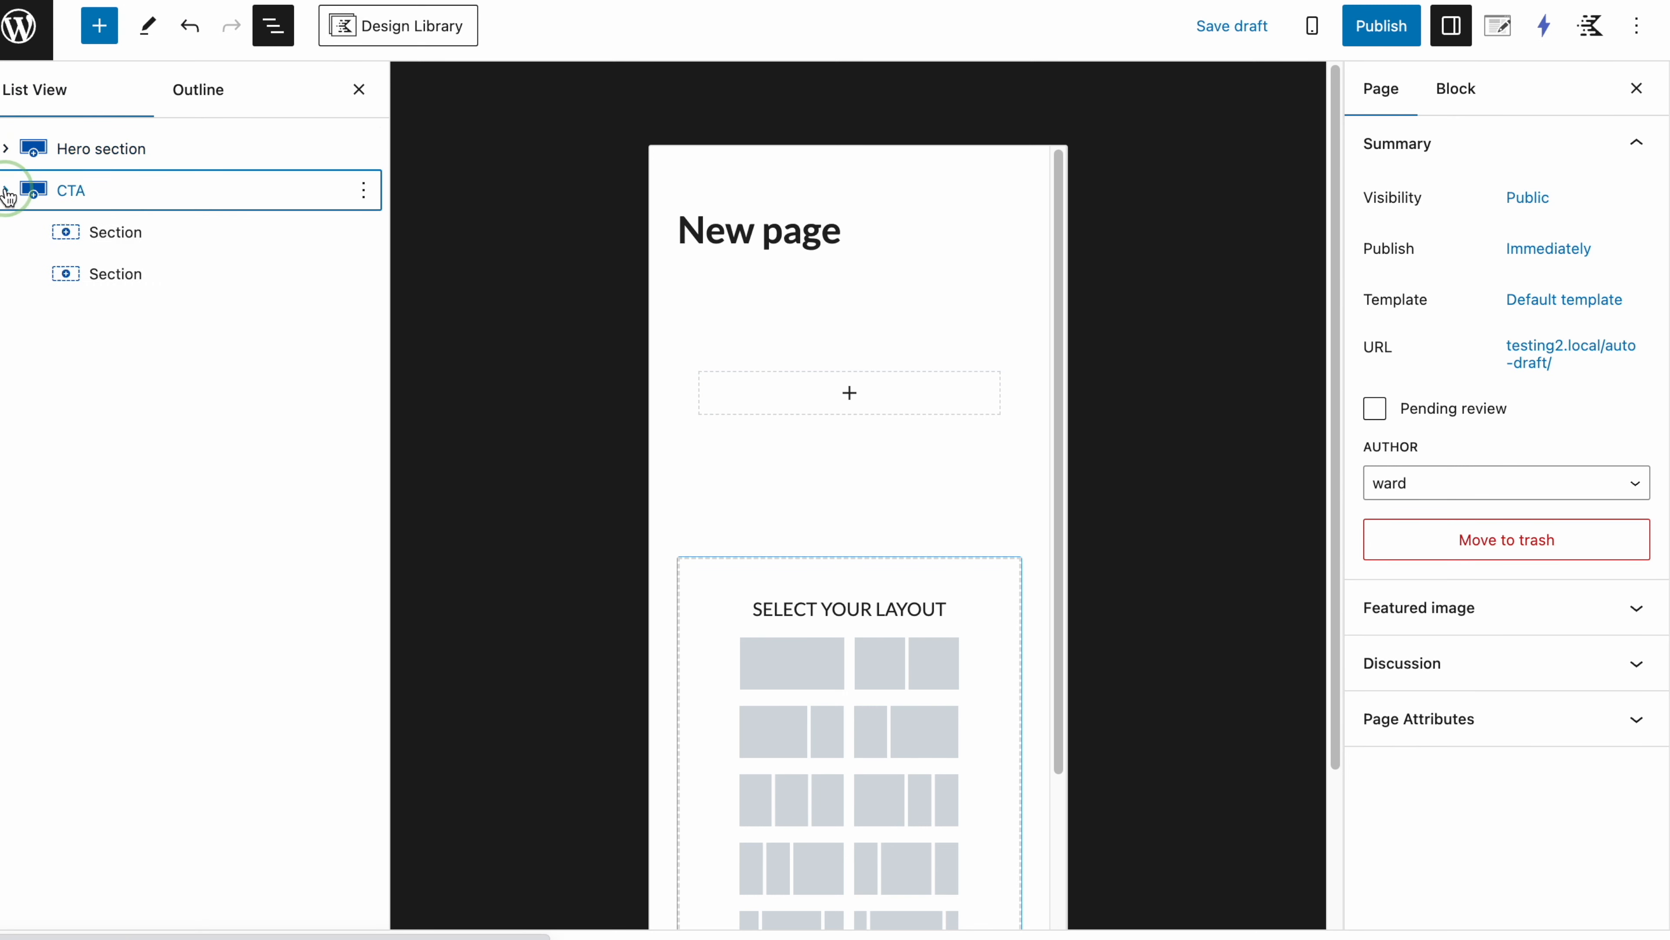
left_click(6, 149)
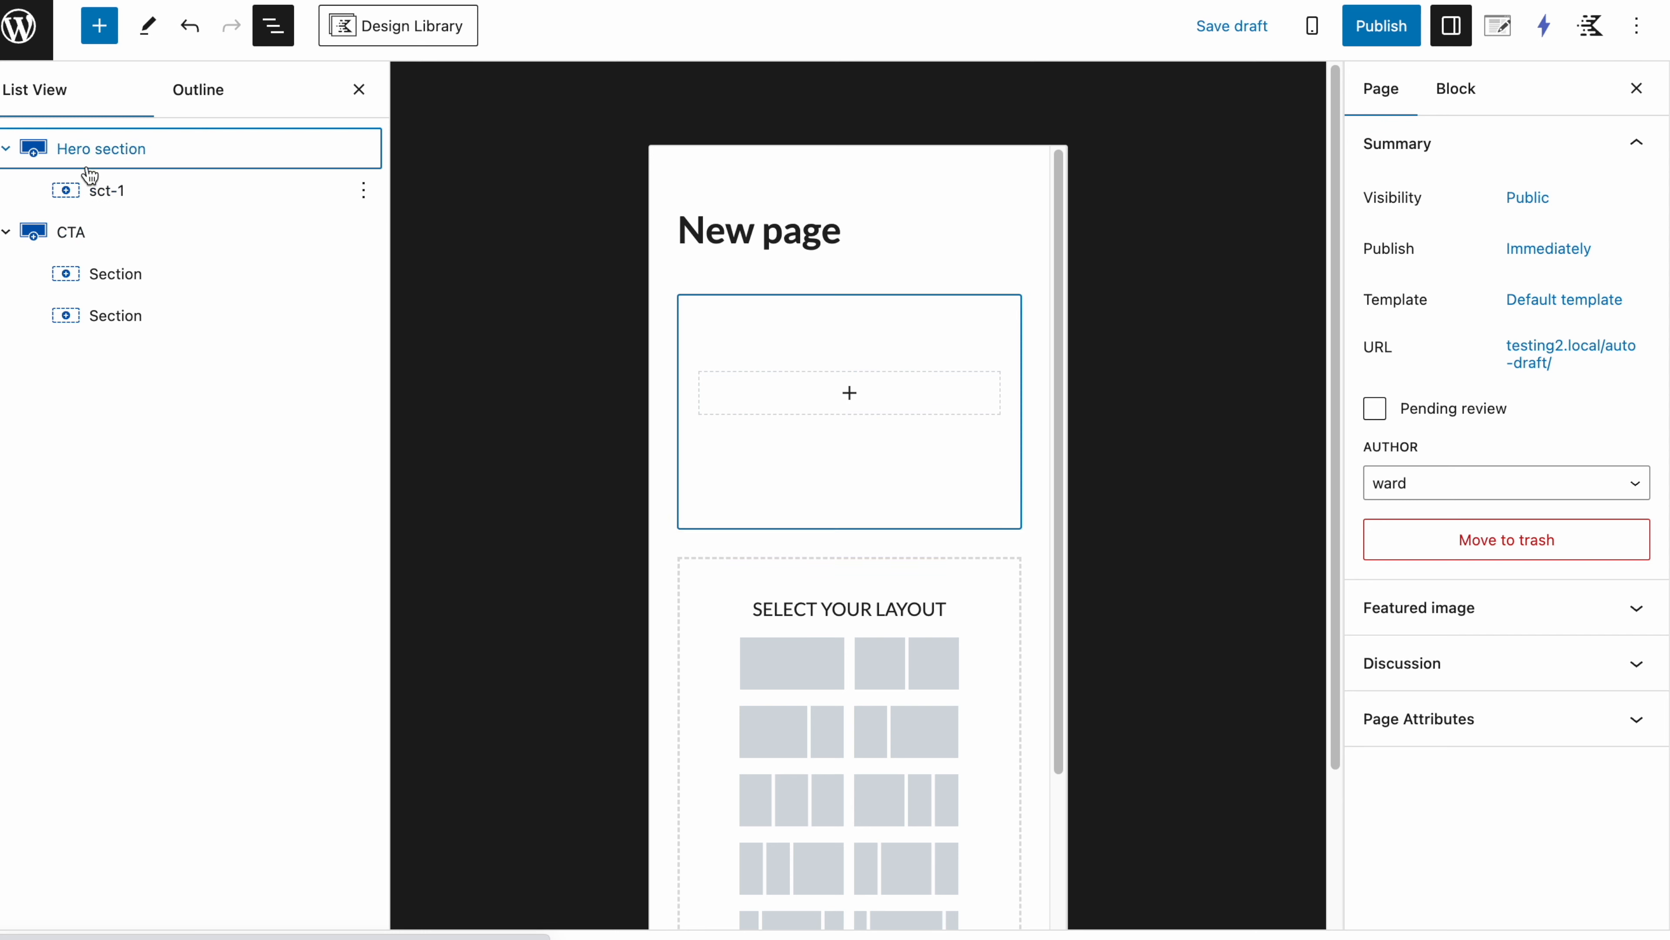
left_click(6, 232)
left_click(7, 232)
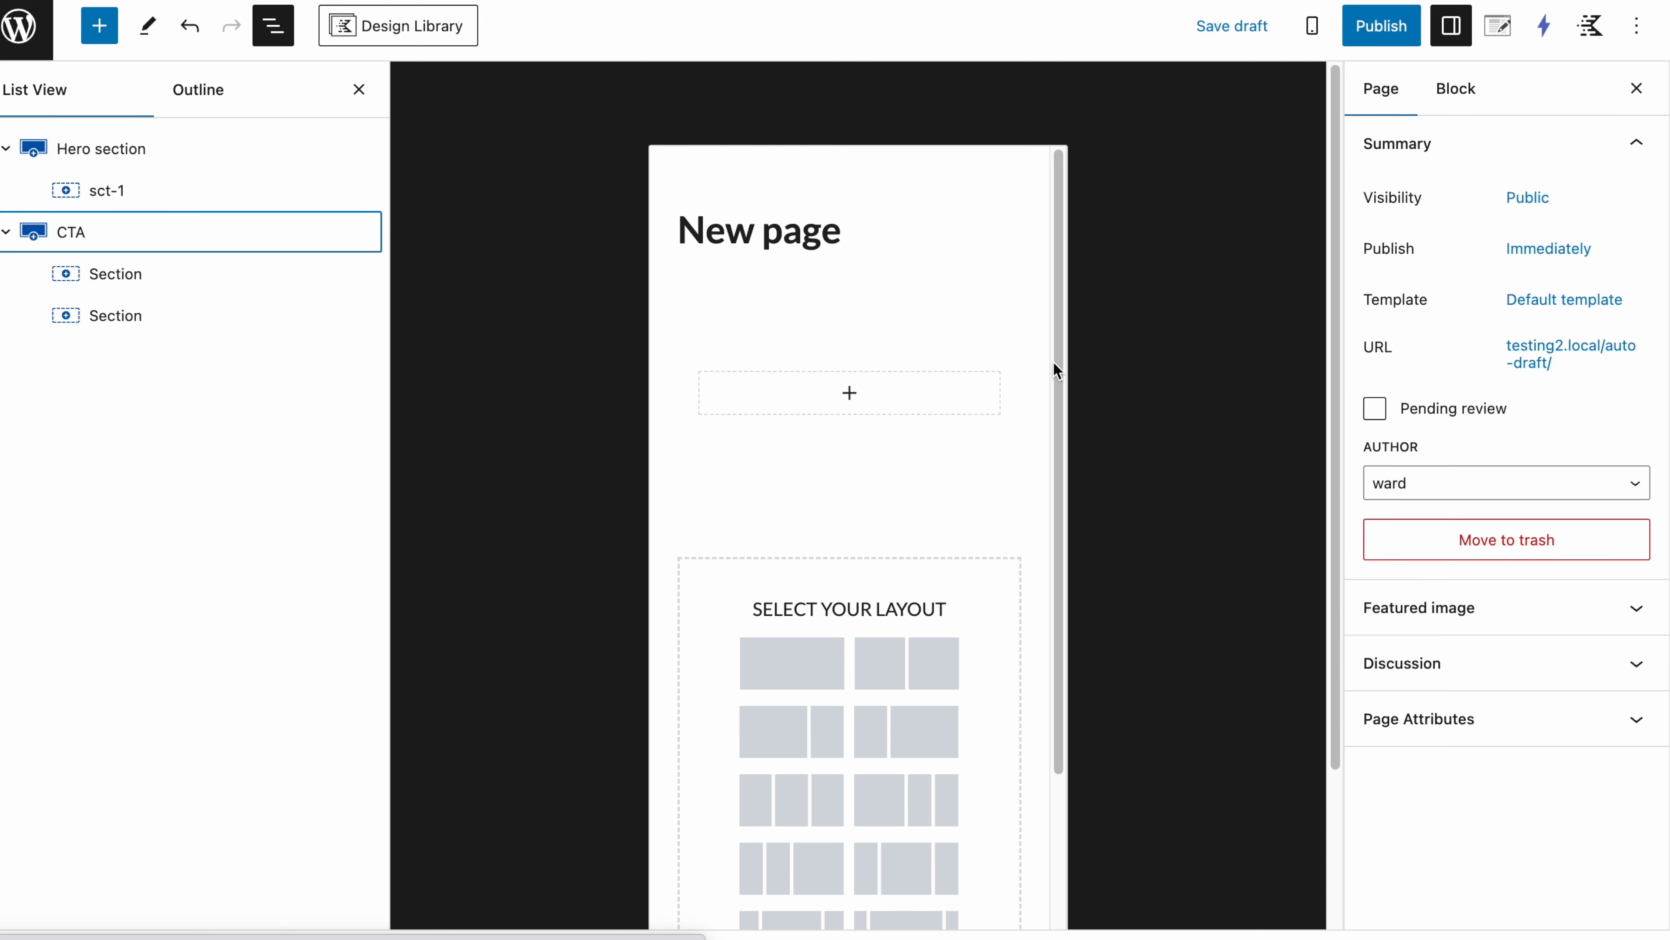
Step: Select the Hero section row in desktop view and look through its Layout settings and its Style background options, including Background Image
left_click(155, 154)
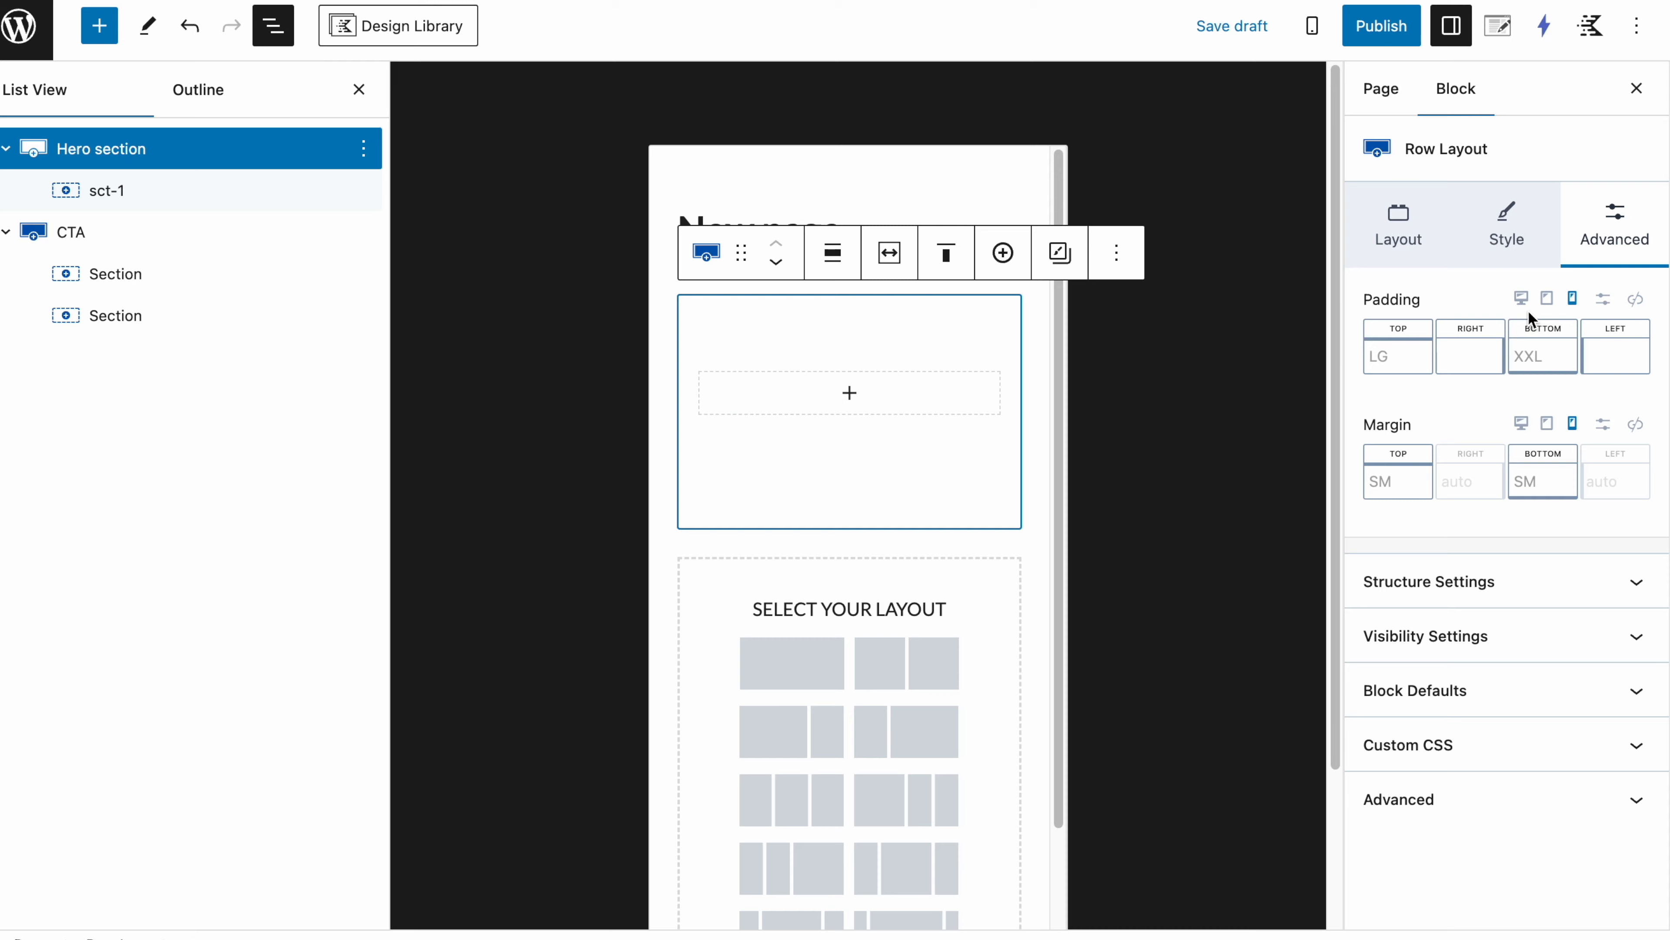
left_click(1522, 298)
left_click(1399, 223)
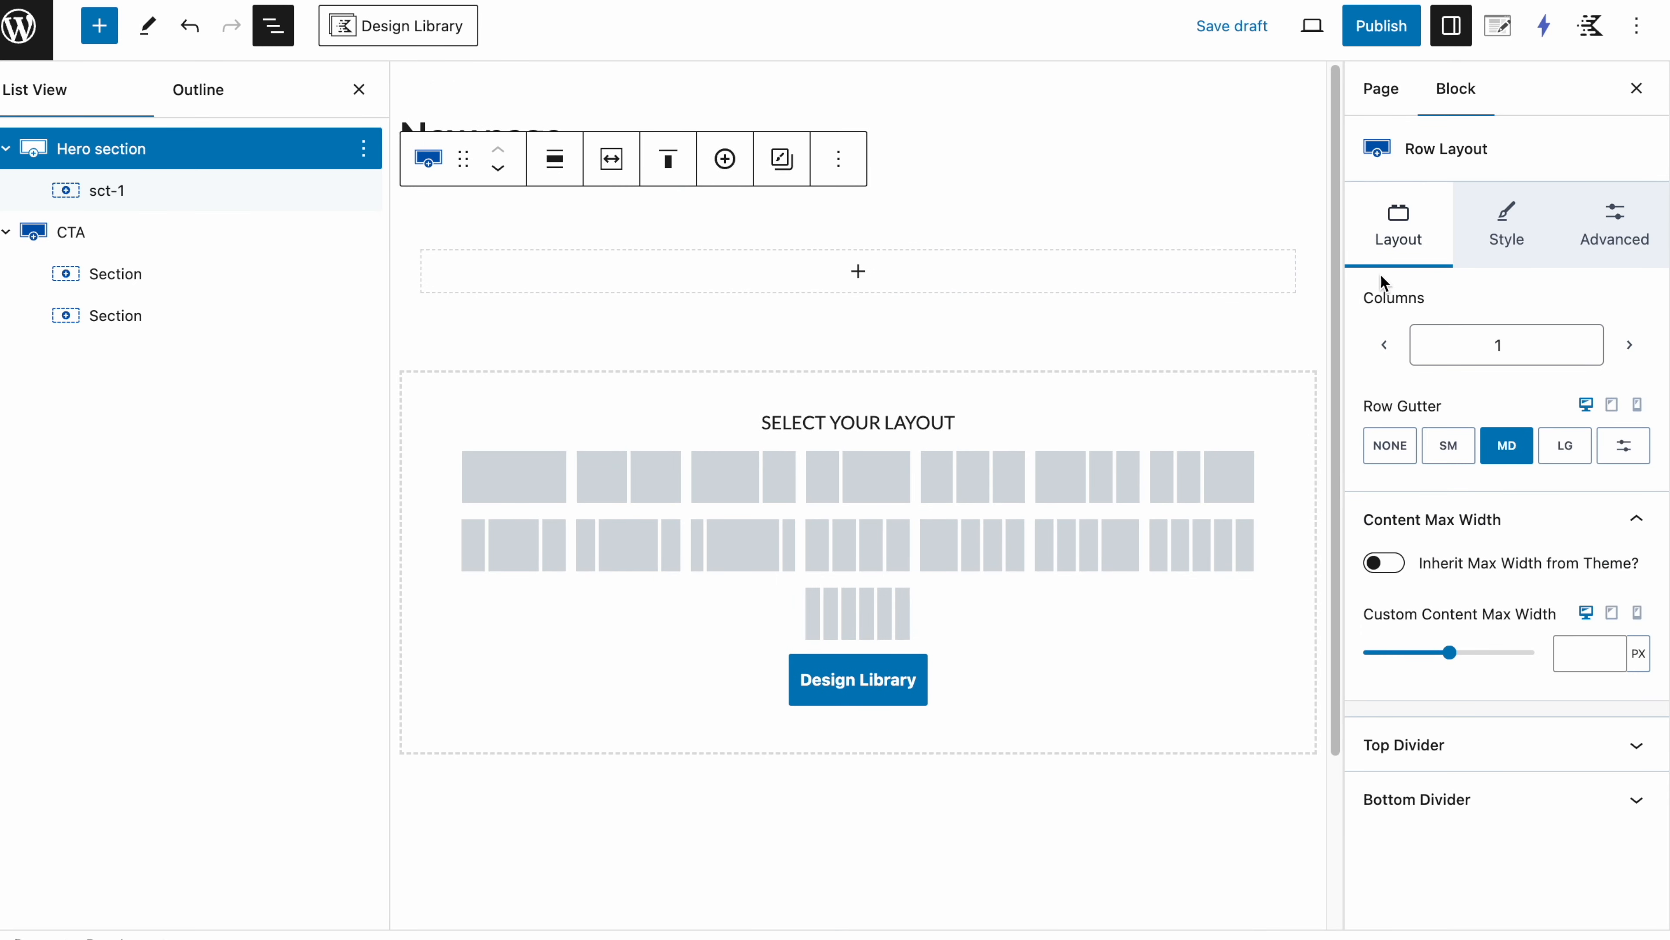
left_click(1512, 221)
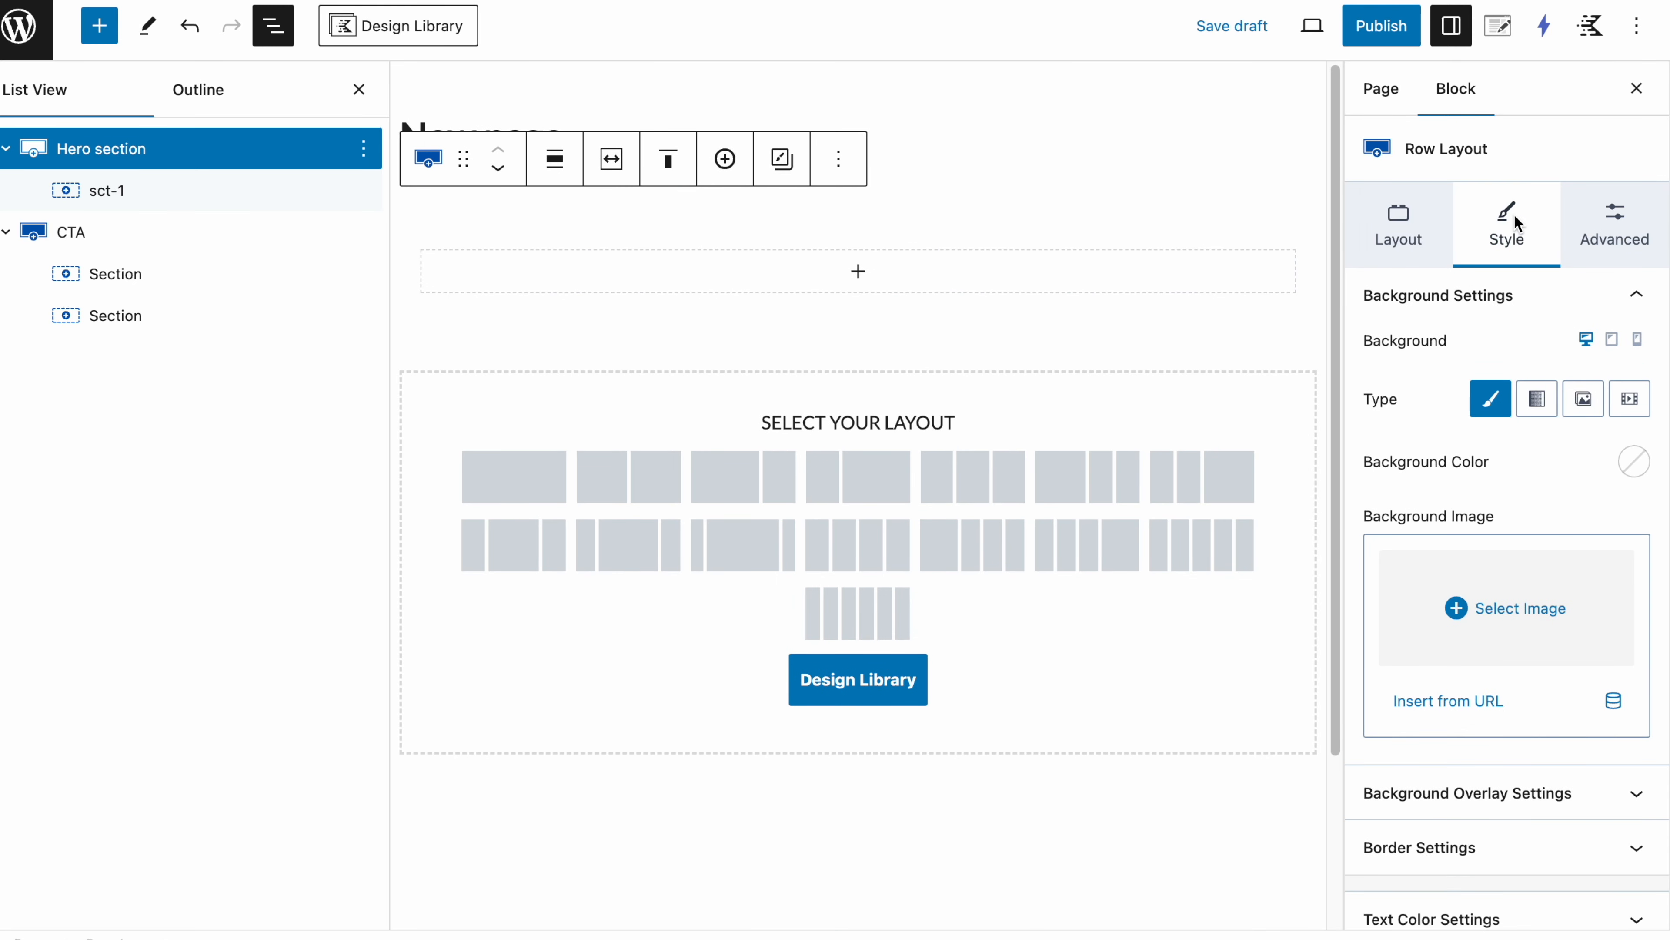
scroll(1426, 524, "down", 1)
left_click_drag(1360, 500, 1507, 500)
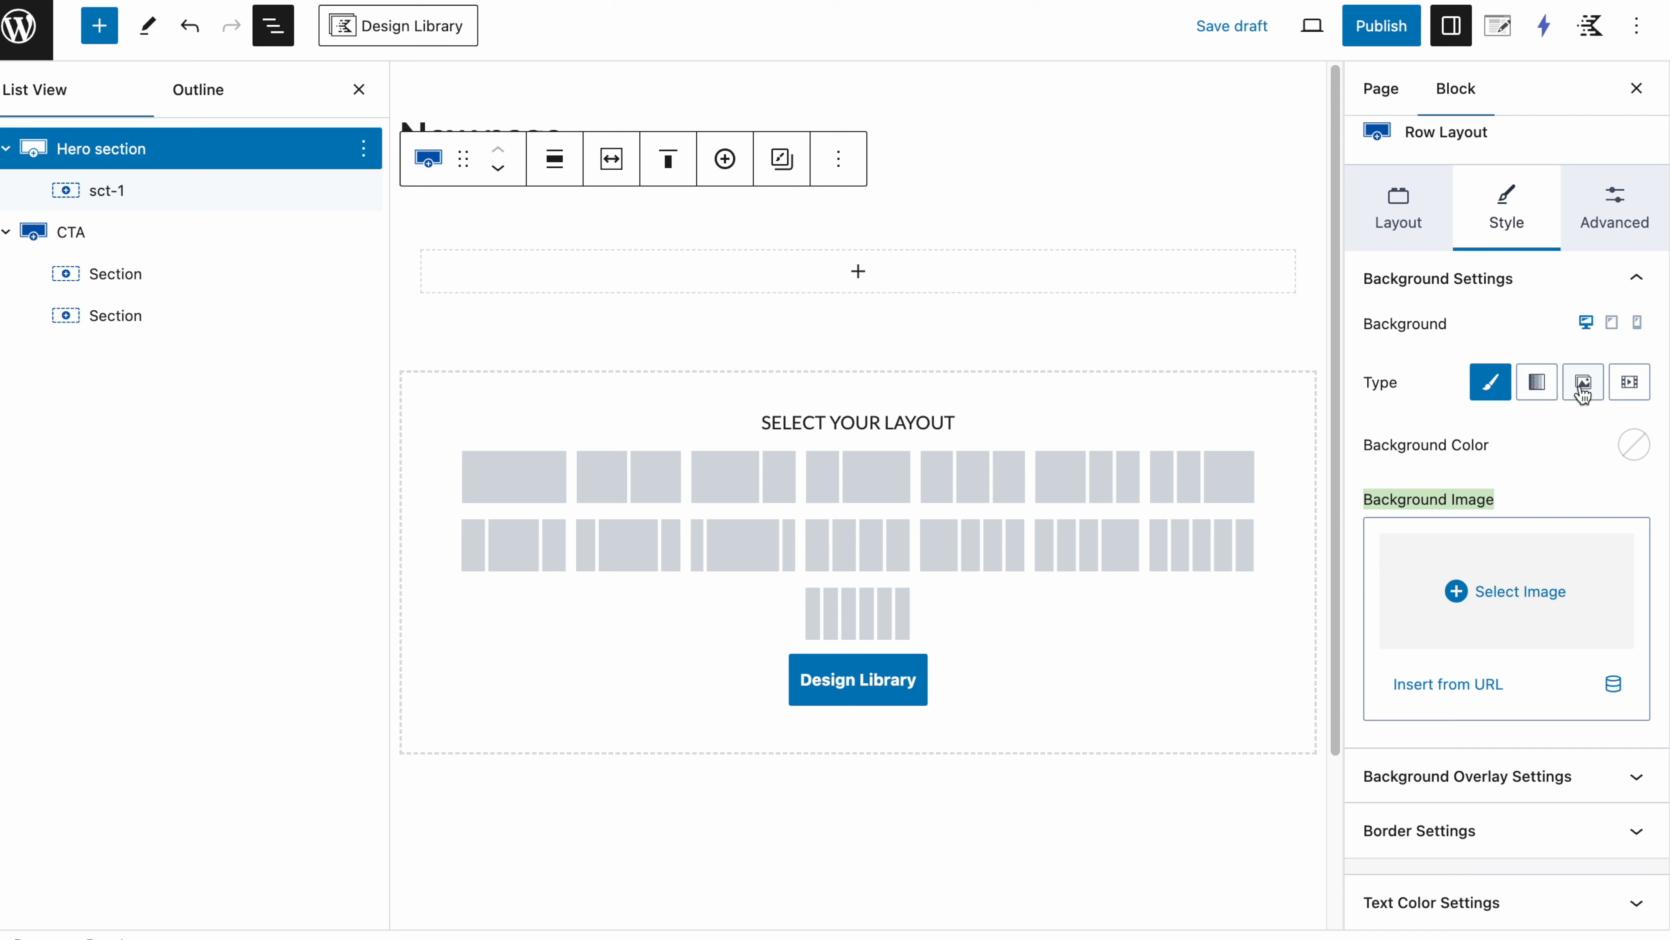
Step: Switch the Hero section row's background to video, compare the YouTube and Vimeo video types, and check the Vimeo ID setting
left_click(1623, 394)
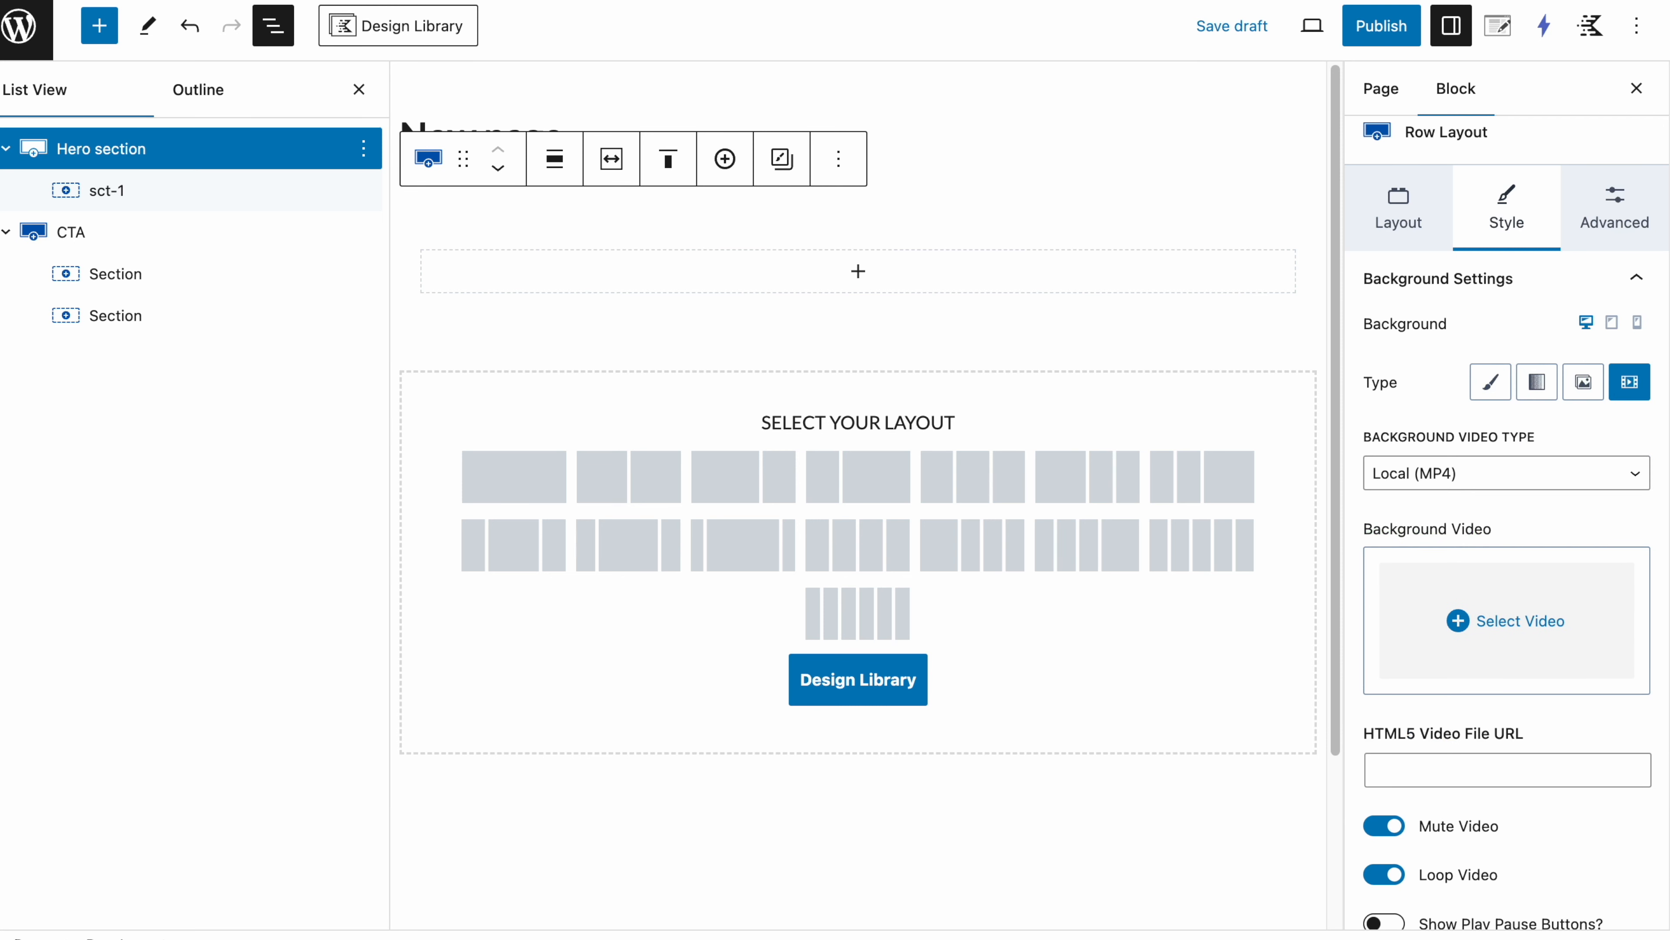
left_click(1444, 489)
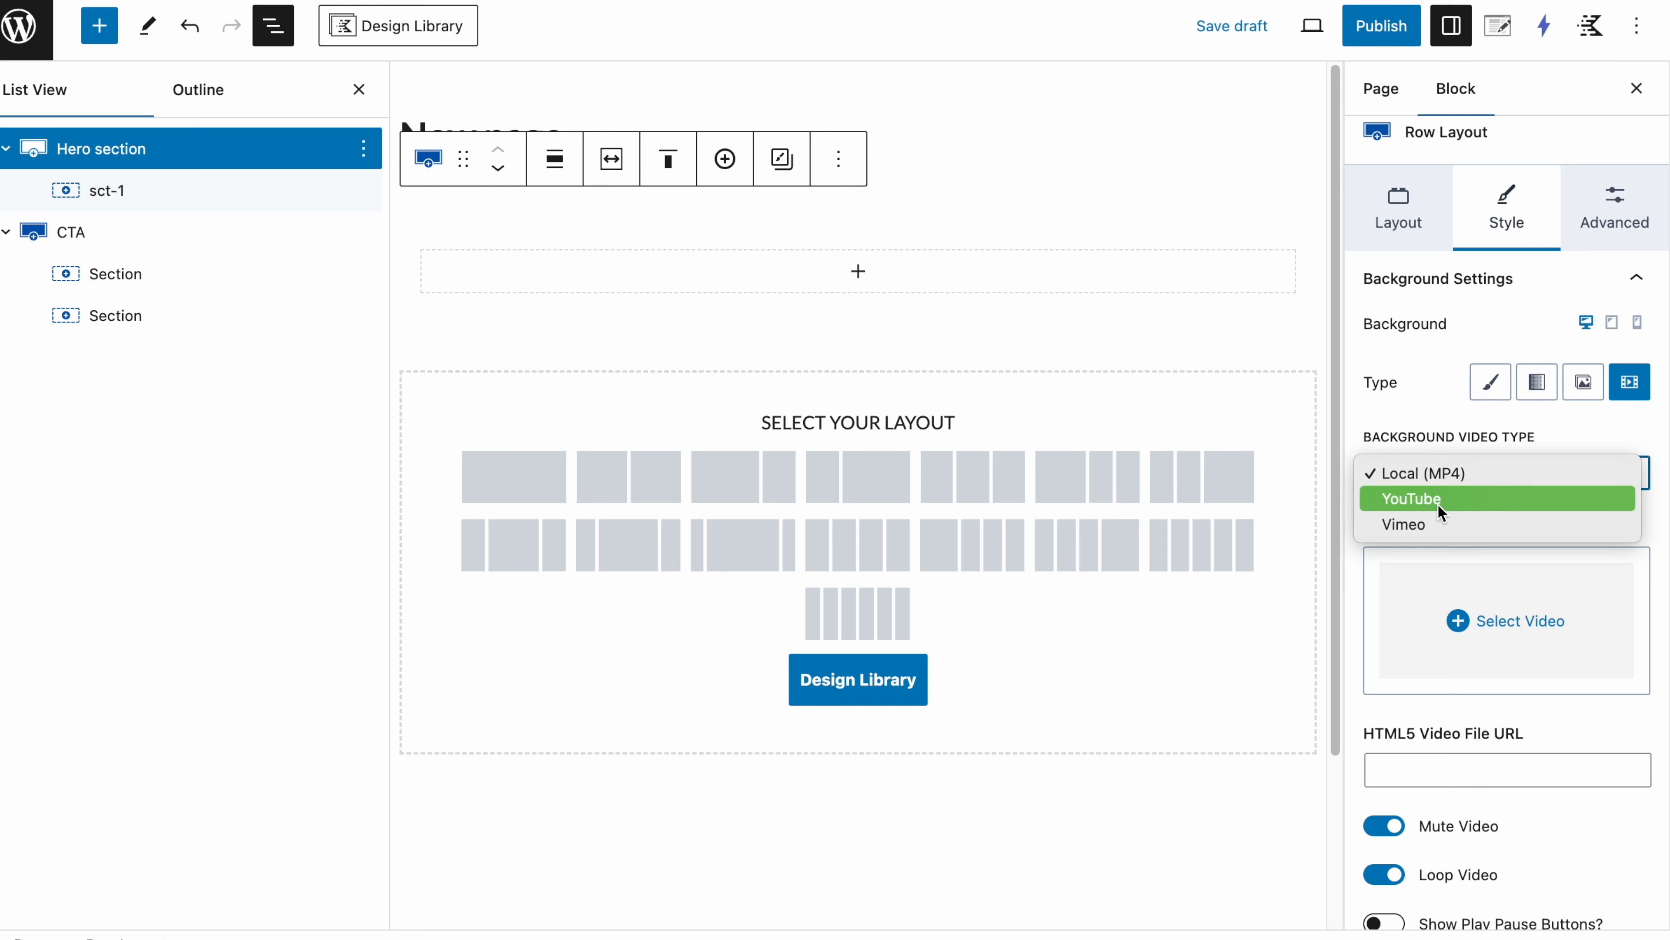
left_click(1440, 500)
left_click(1428, 485)
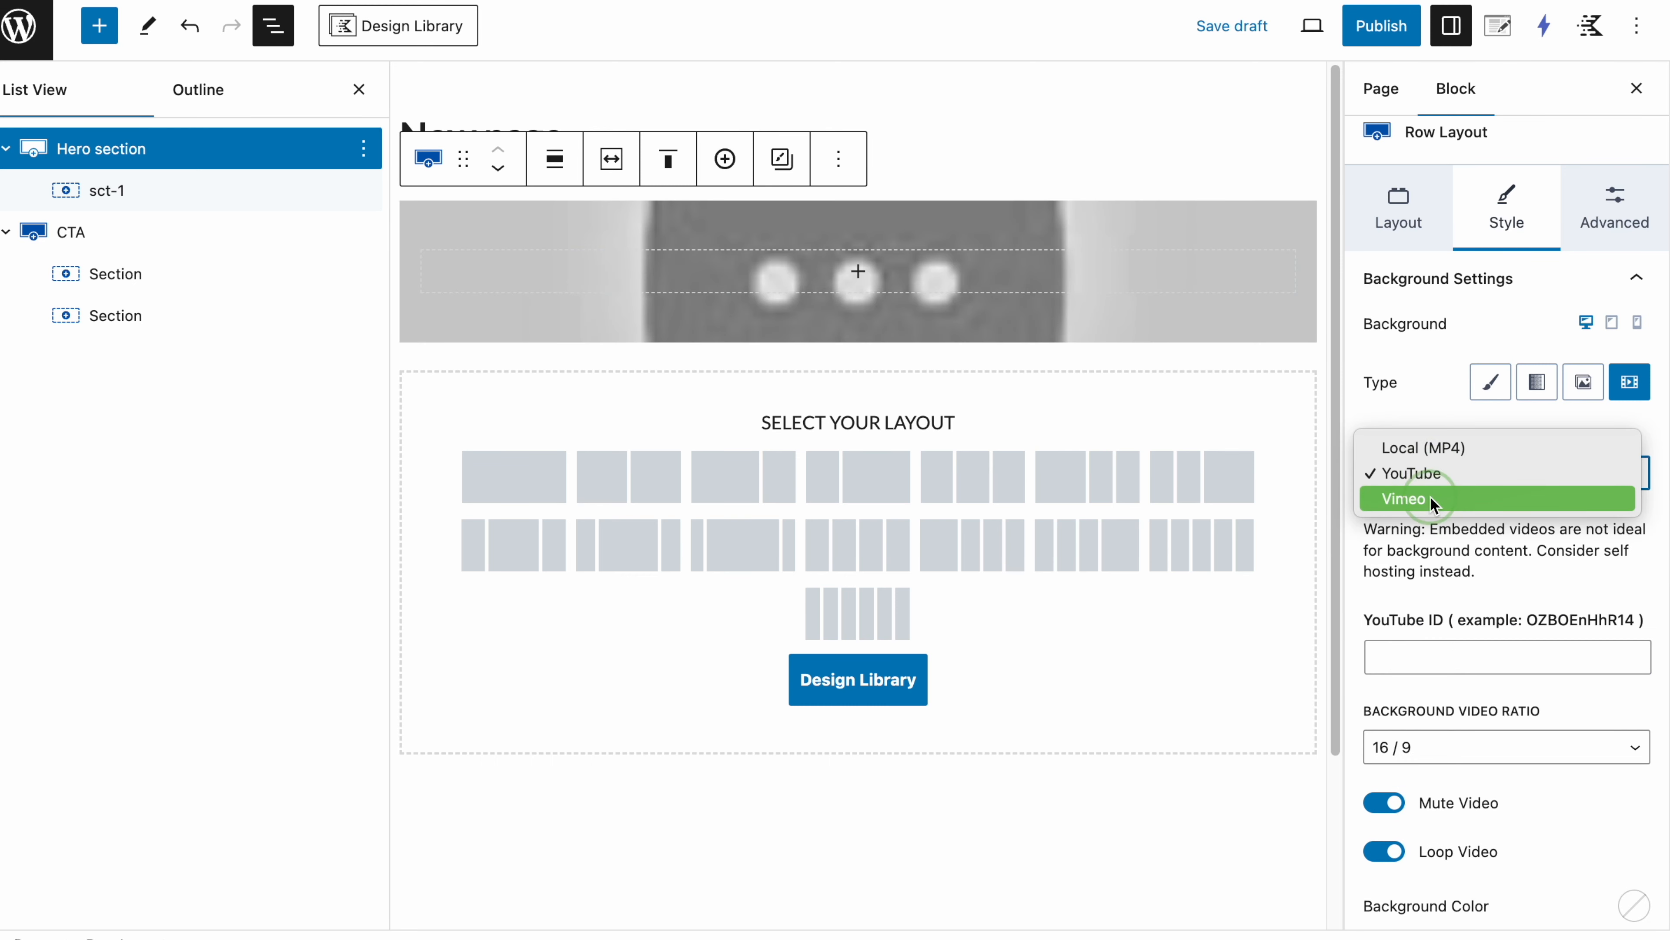
left_click(1434, 501)
left_click(1414, 653)
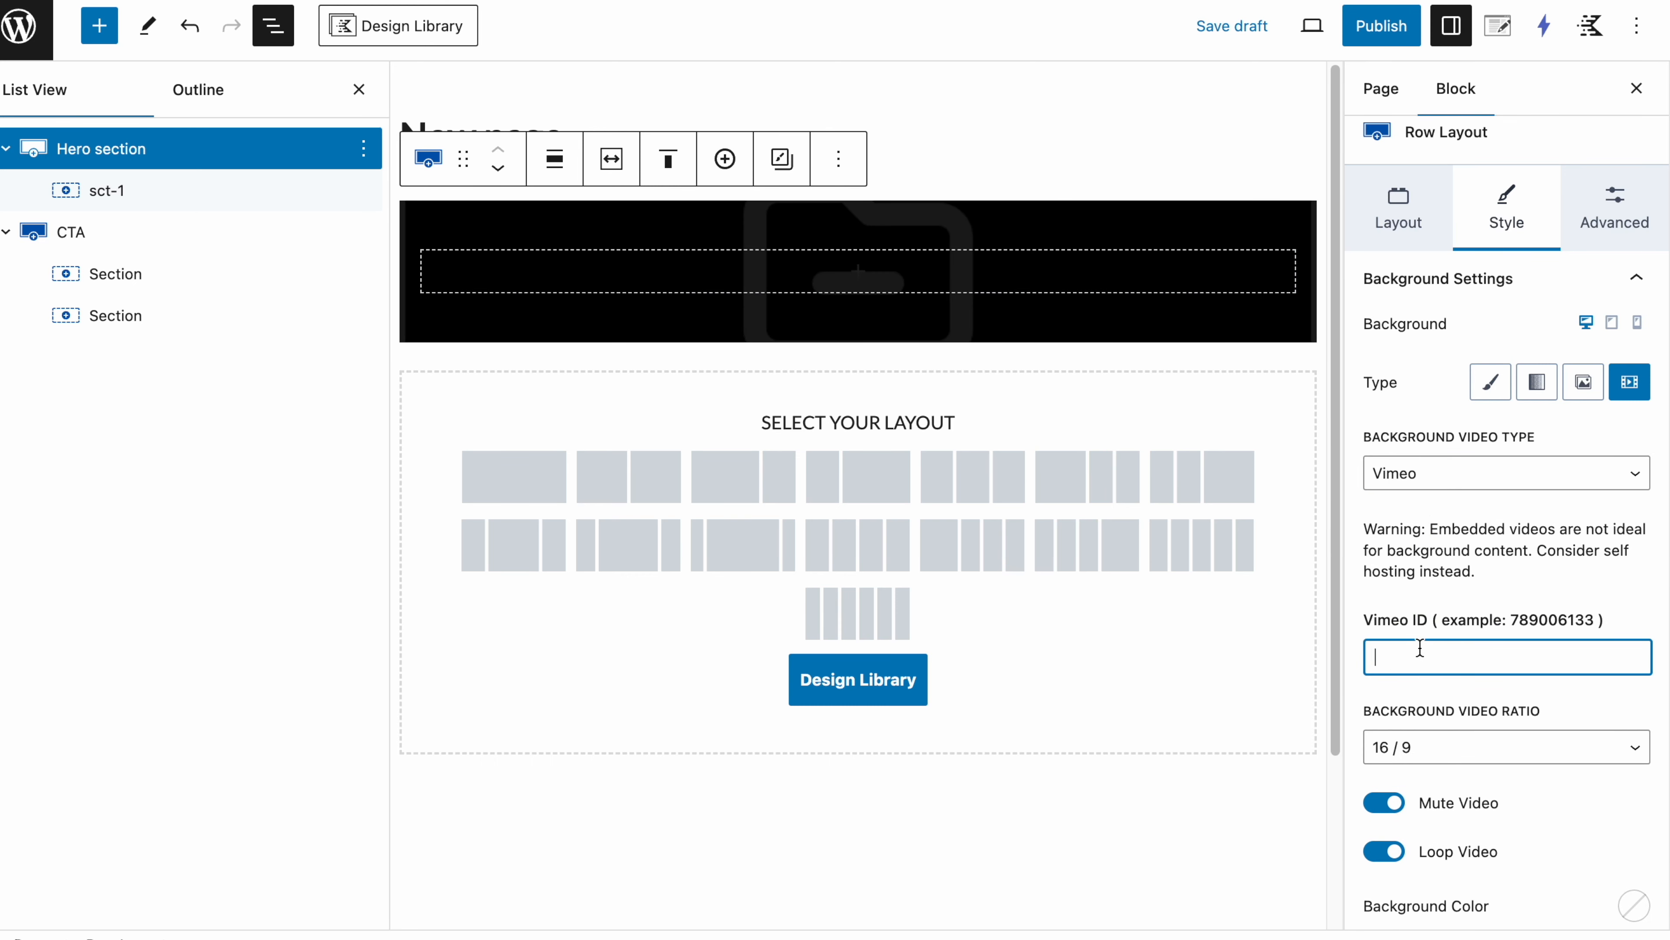
left_click_drag(1388, 629, 1416, 597)
Step: Set the Hero section's background video type to YouTube and review its ID, ratio, mute, loop and video poster settings
left_click(1406, 476)
left_click(1409, 449)
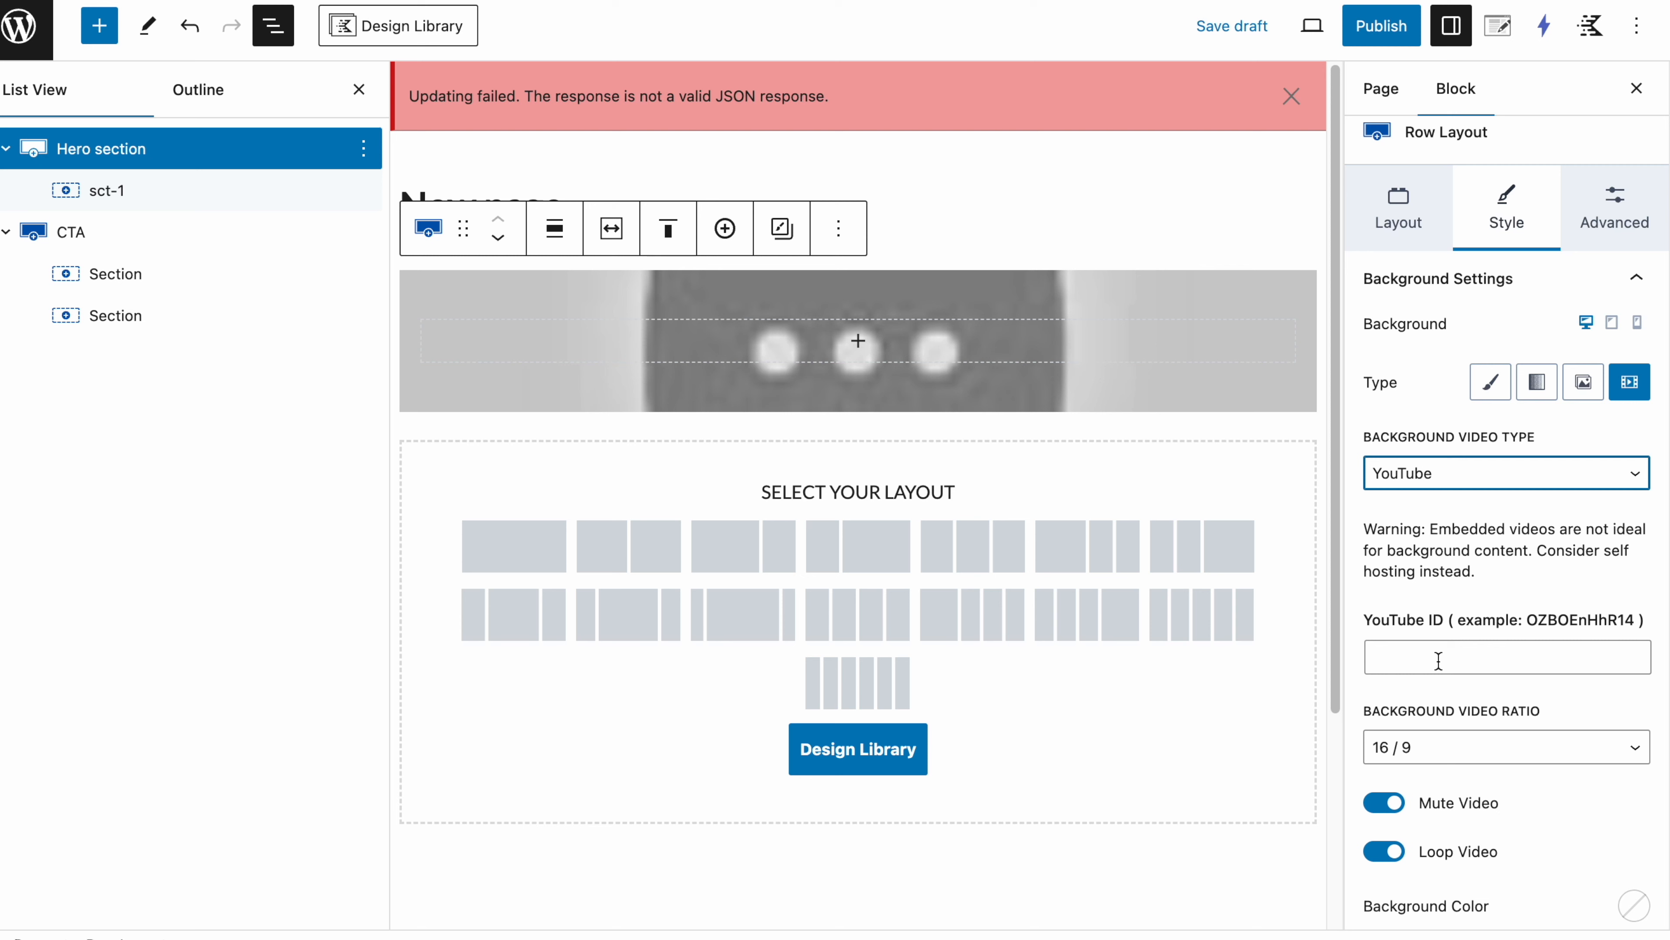
left_click_drag(1415, 548, 1500, 554)
left_click(1500, 553)
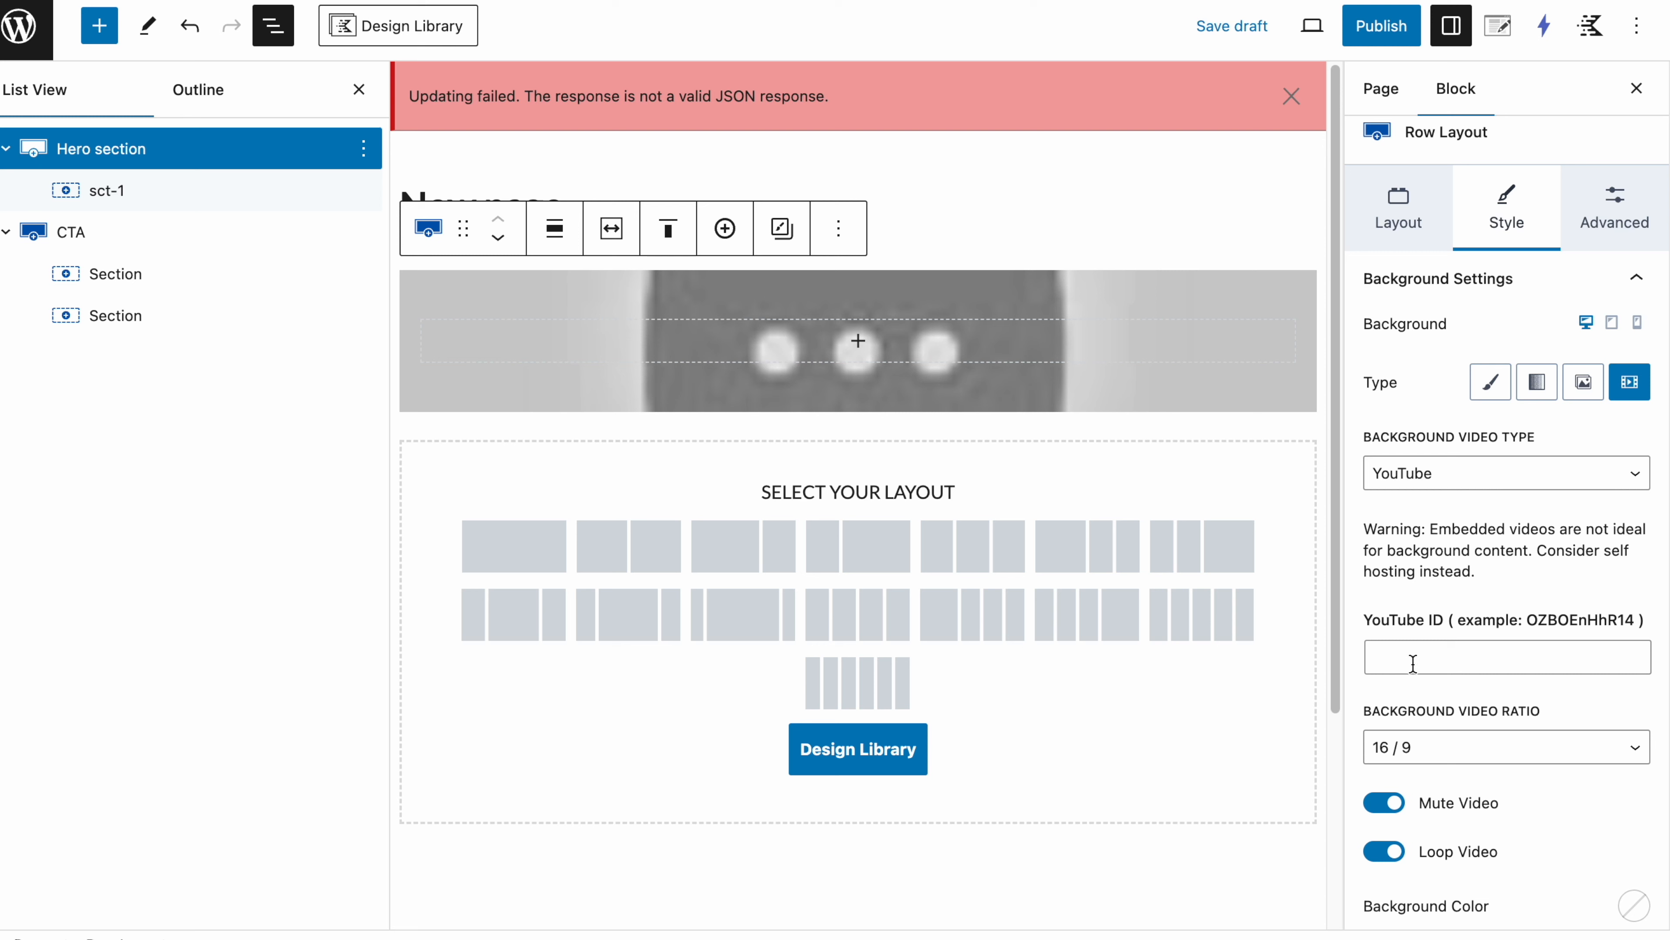
scroll(1413, 663, "down", 3)
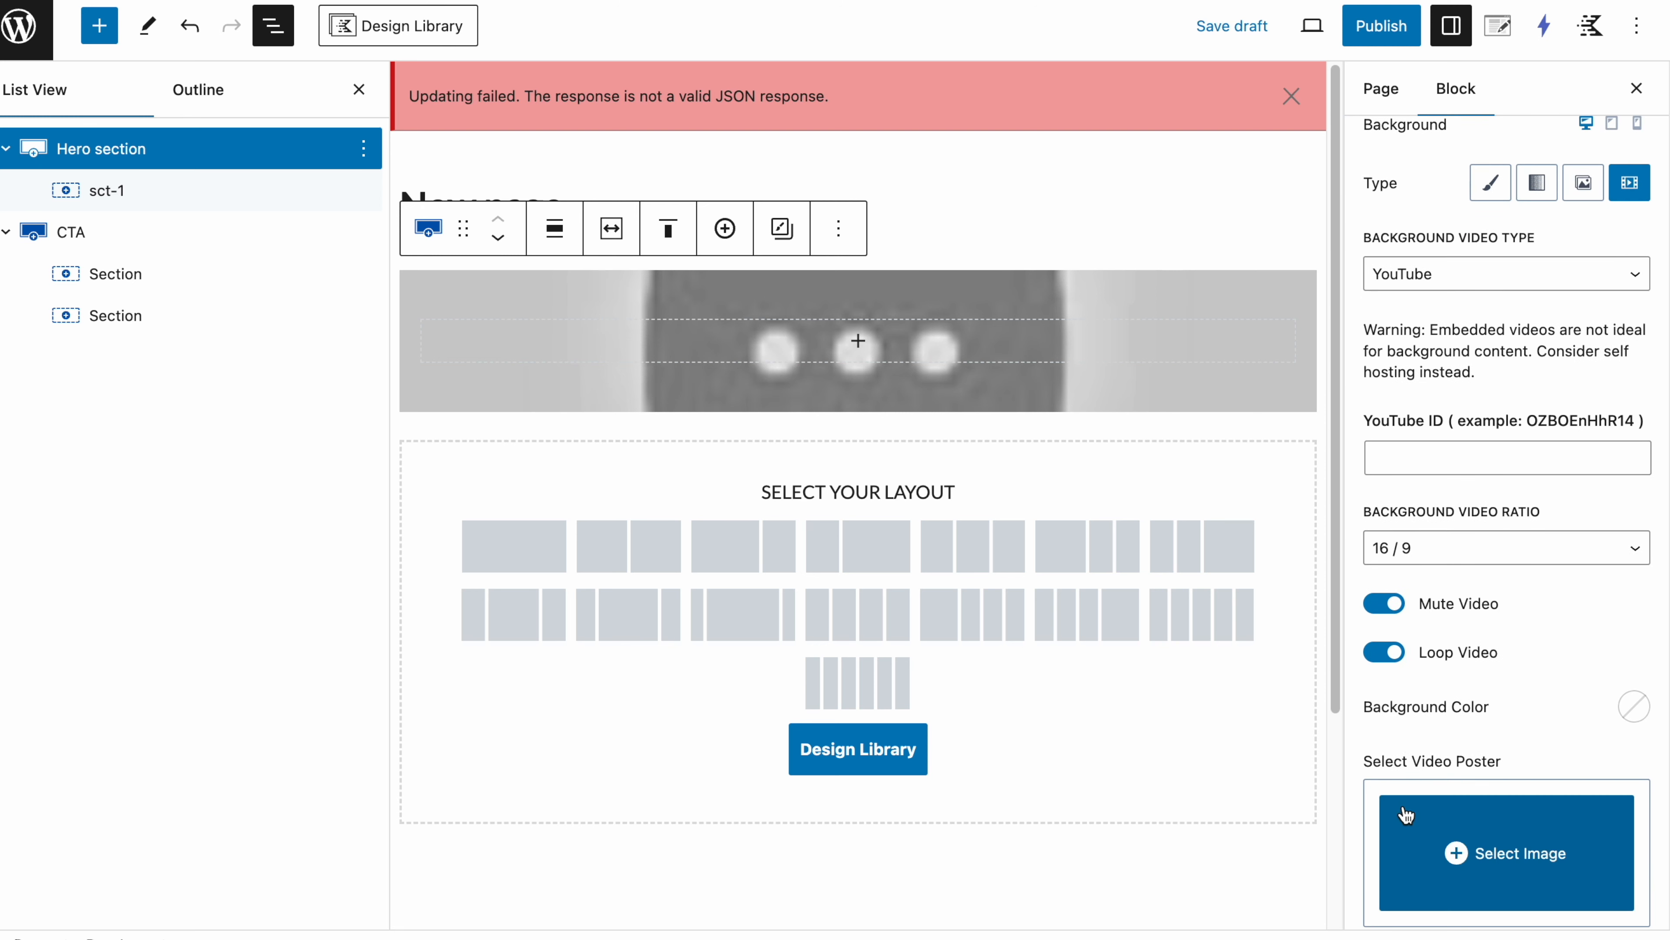
scroll(1512, 770, "up", 3)
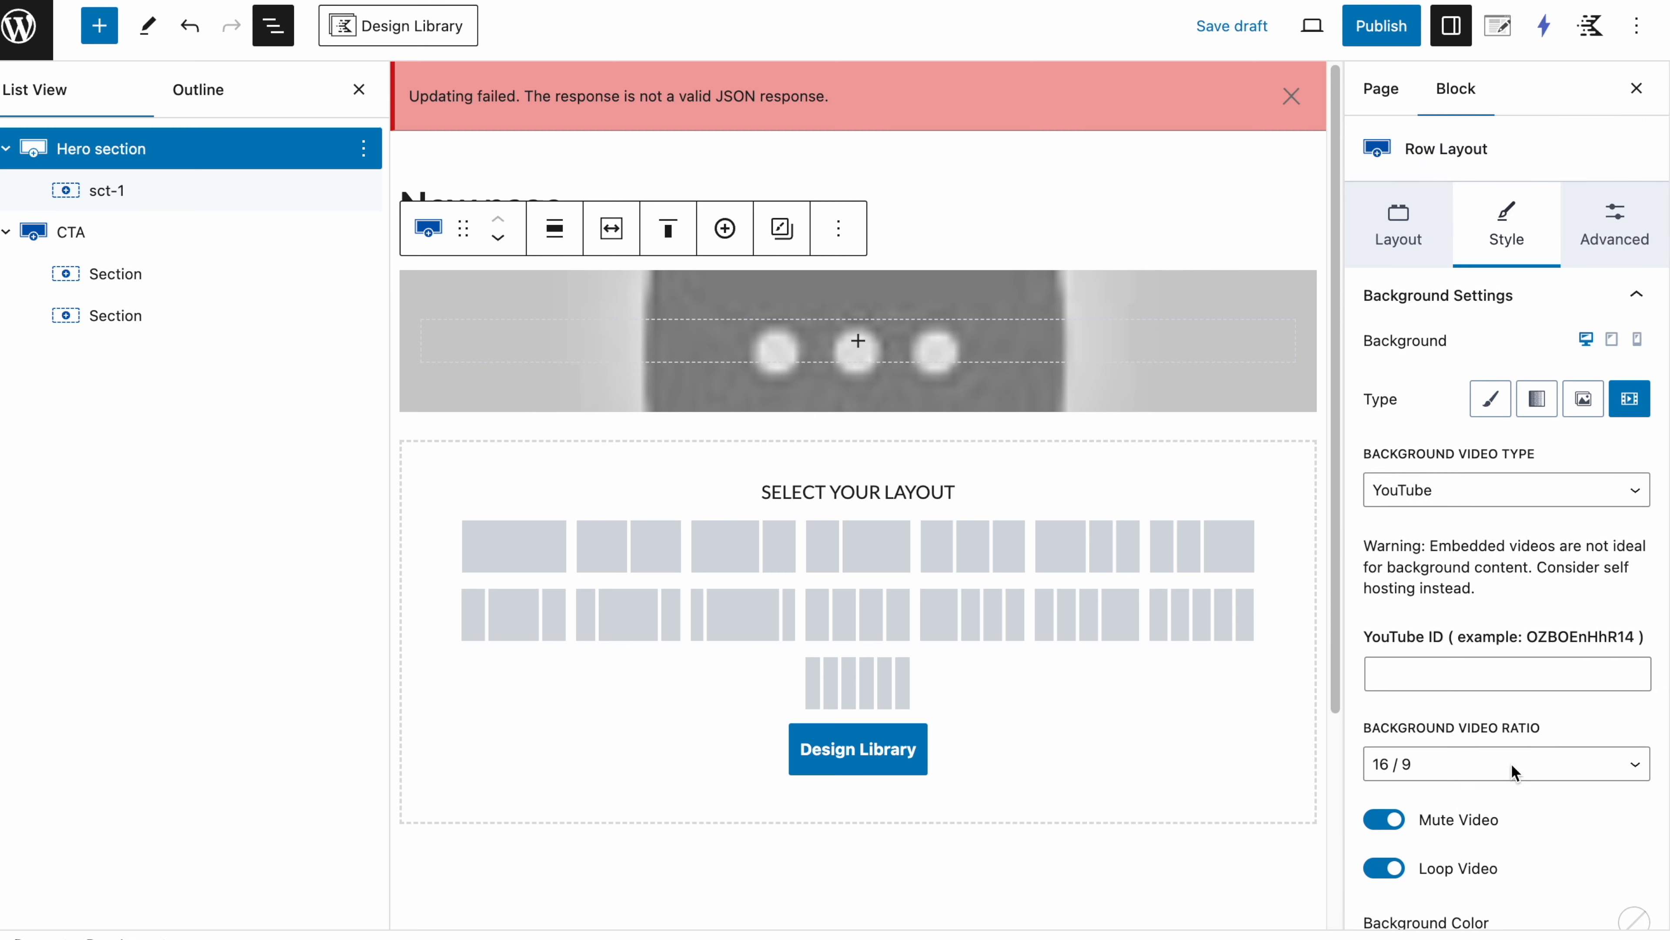
Step: Change the Hero section's background type to gradient and adjust the control point position of its first colour stop
left_click(1535, 398)
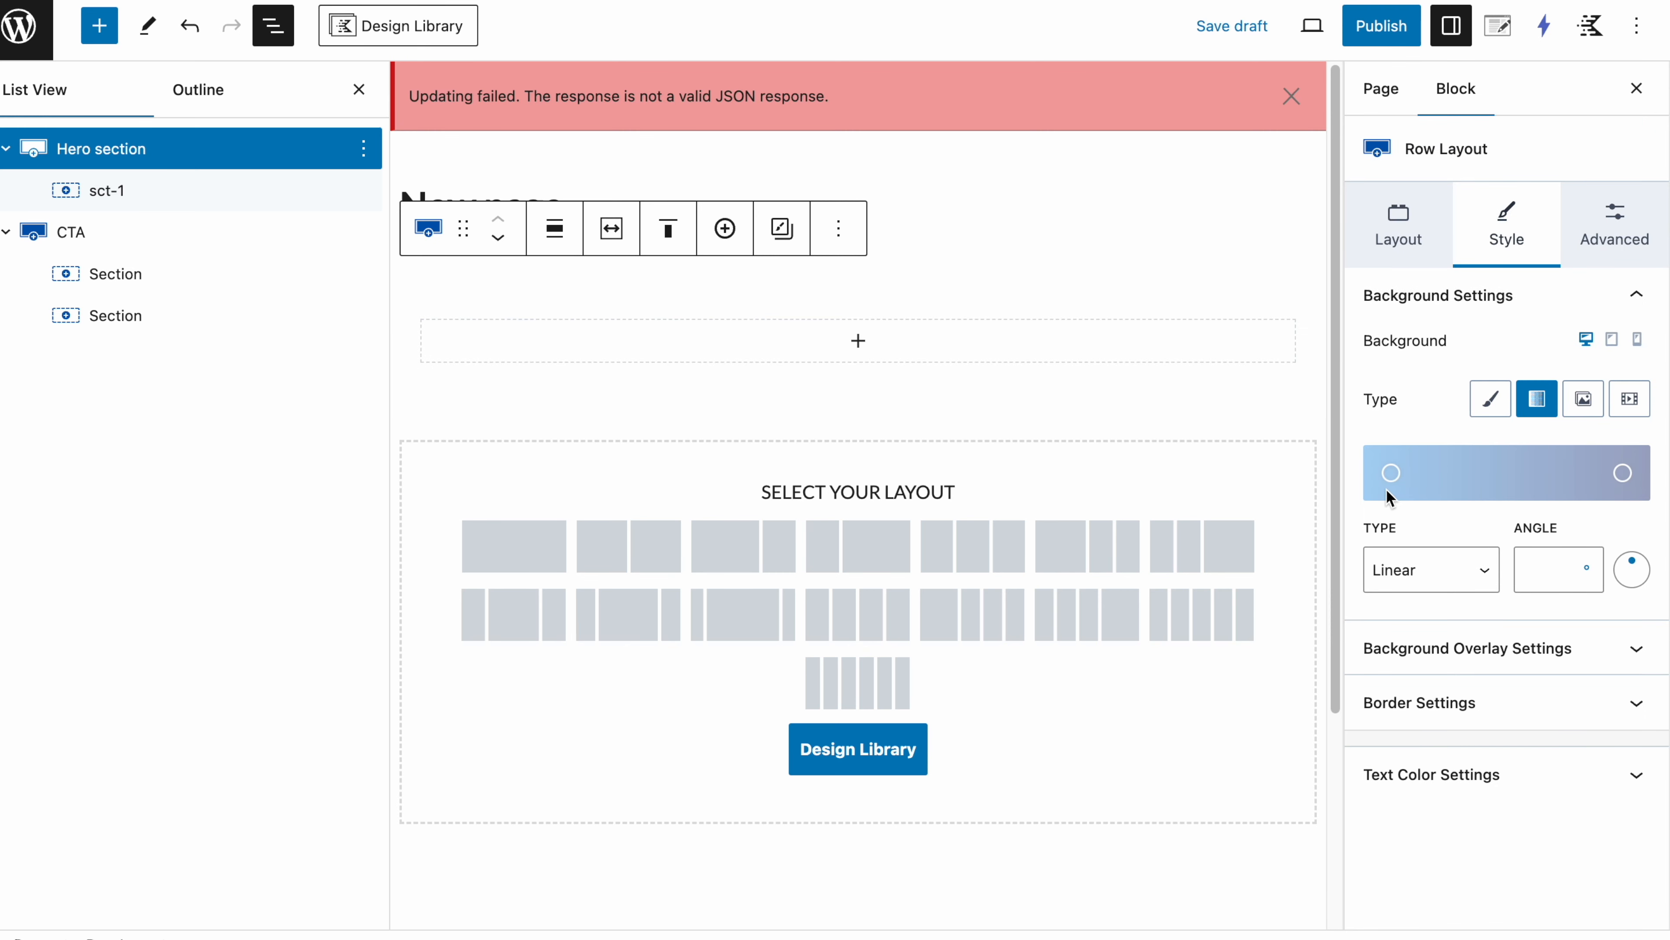
left_click(1390, 473)
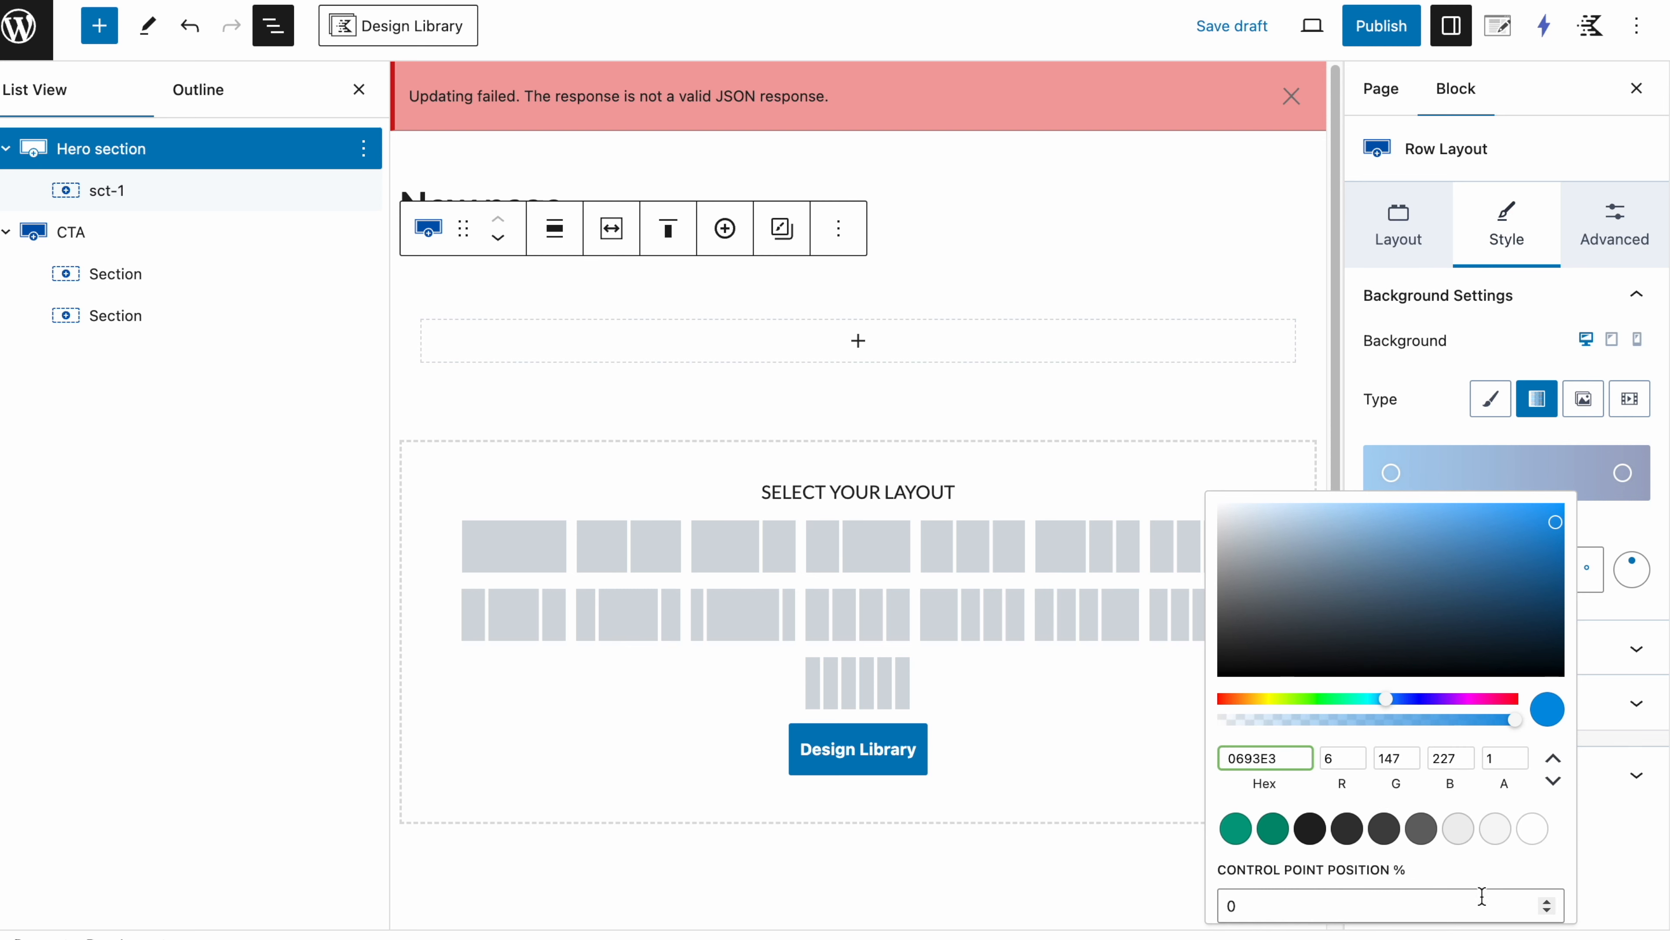
left_click(1553, 903)
left_click(1553, 903)
left_click(1553, 903)
left_click(1553, 903)
left_click(1553, 903)
left_click(1555, 903)
left_click(1558, 902)
left_click(1560, 902)
left_click(1563, 902)
left_click(1565, 902)
left_click(1428, 871)
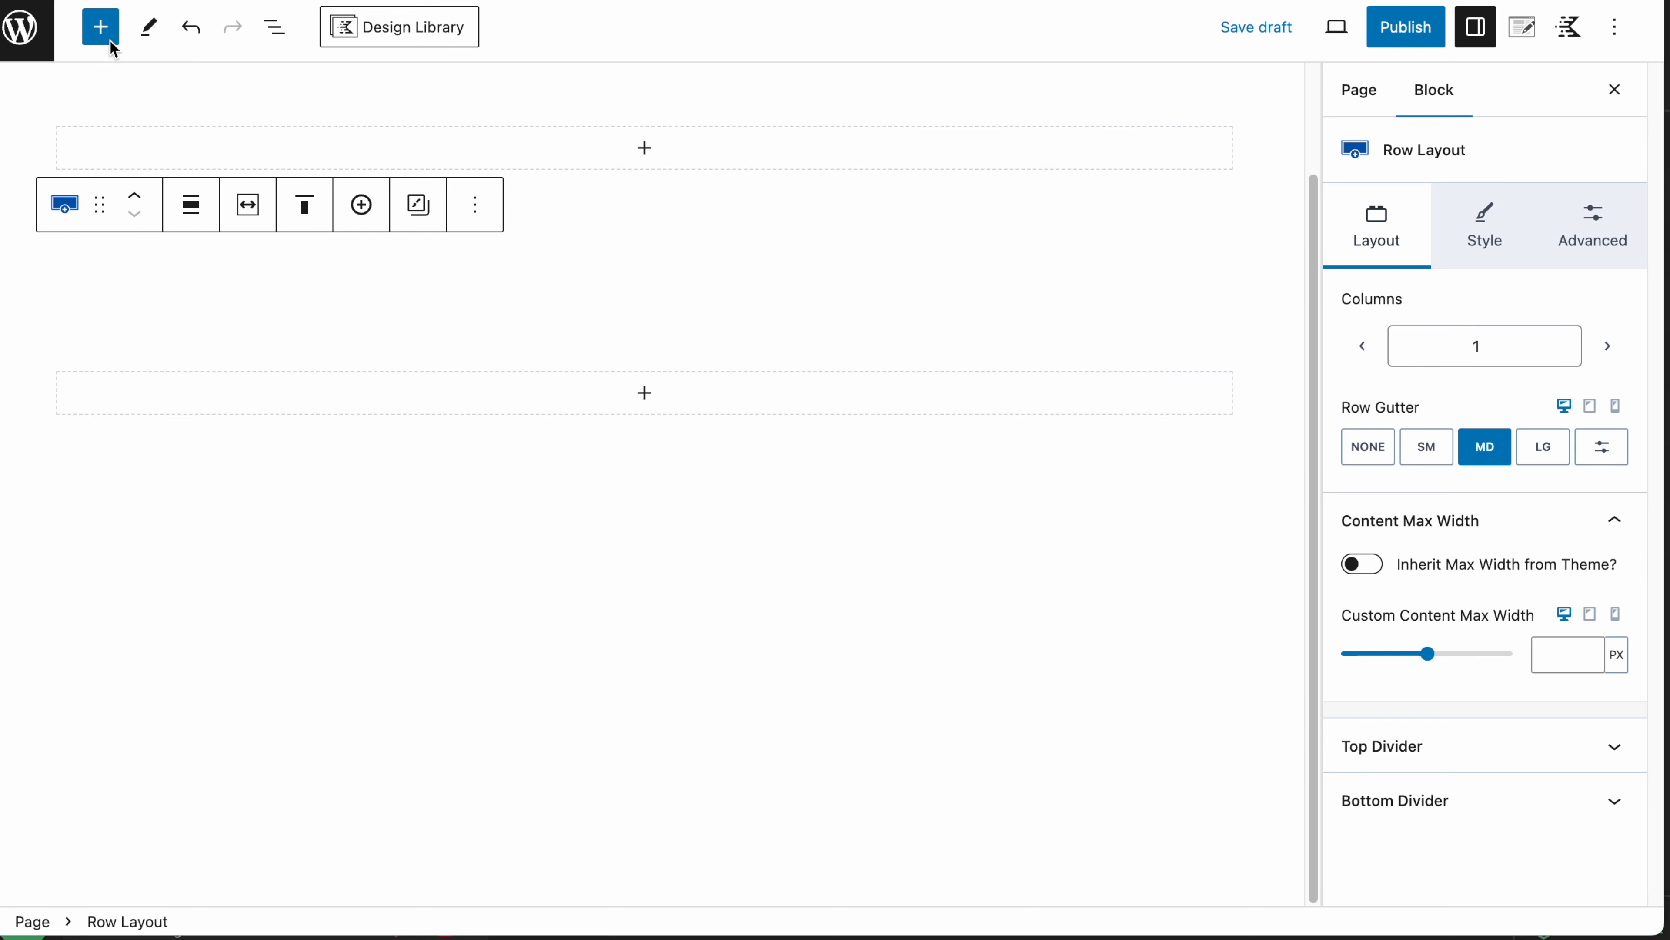
Step: Insert a Form (Adv) block below the existing rows and start creating a new form in it
left_click(93, 36)
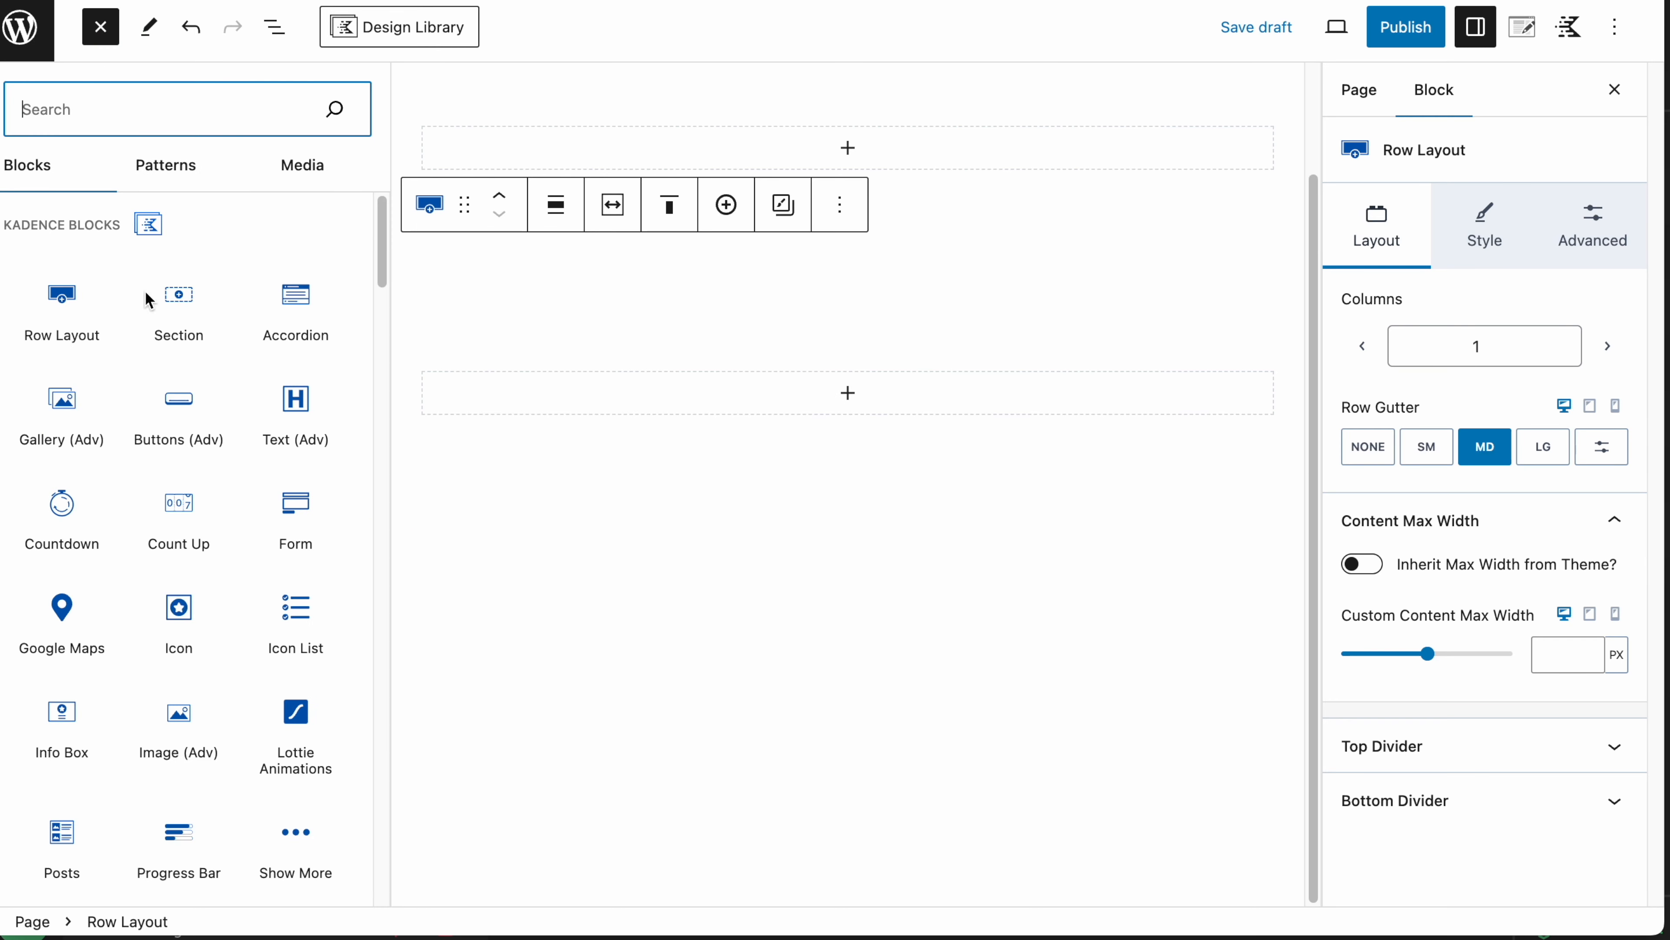
scroll(179, 454, "down", 7)
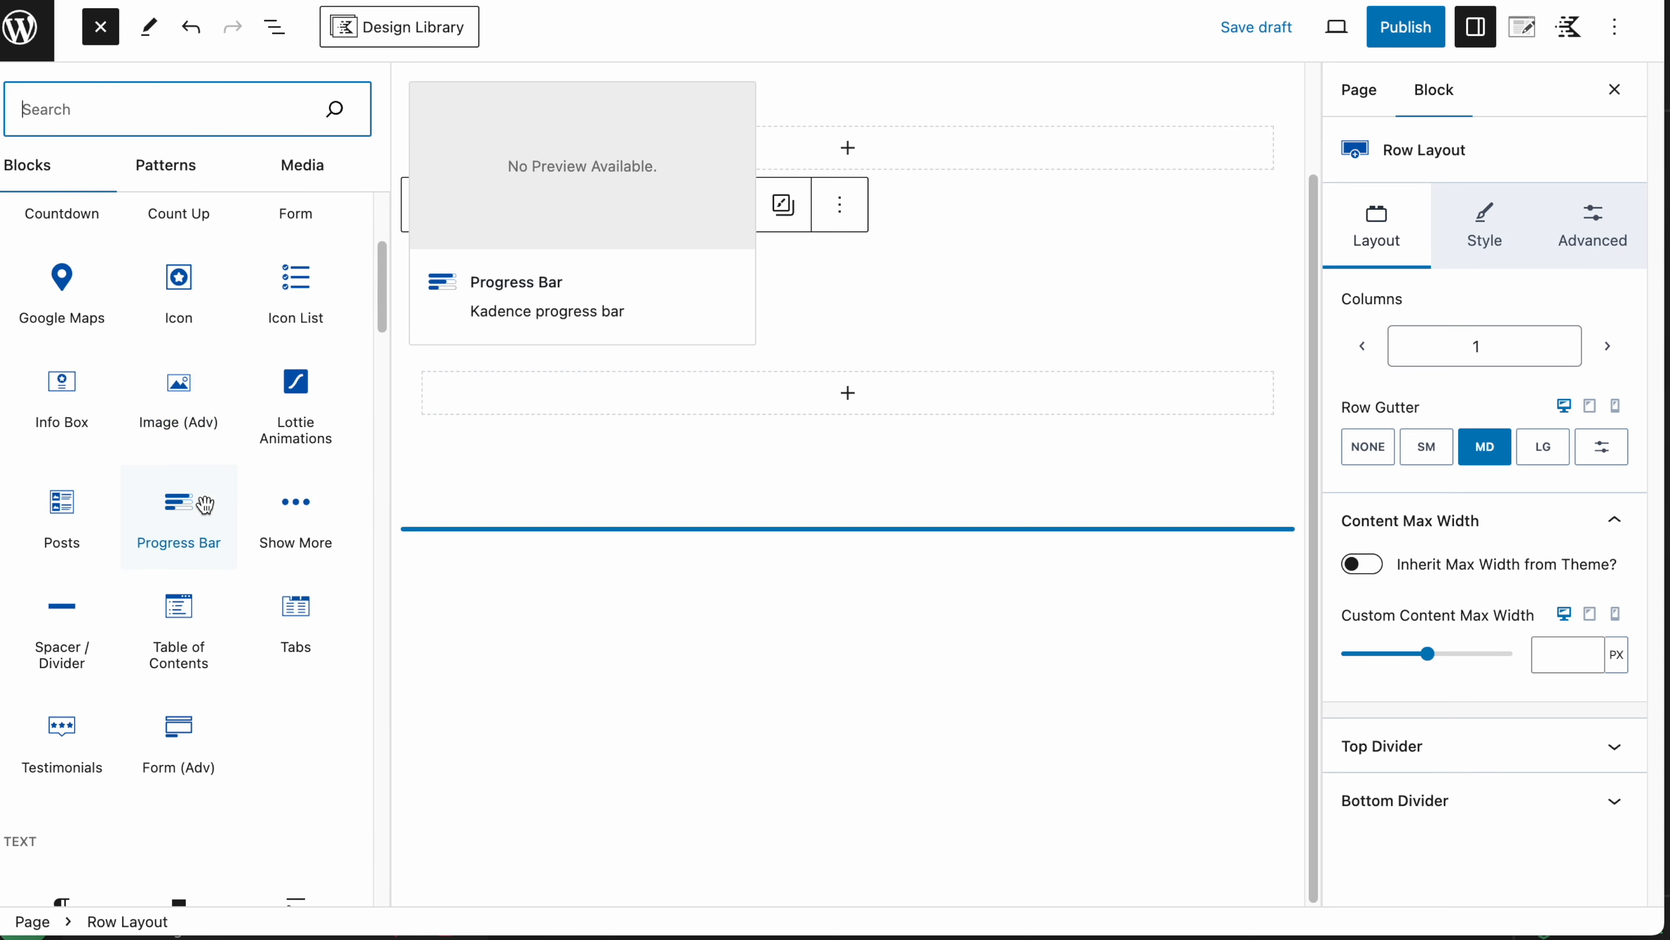
left_click(168, 563)
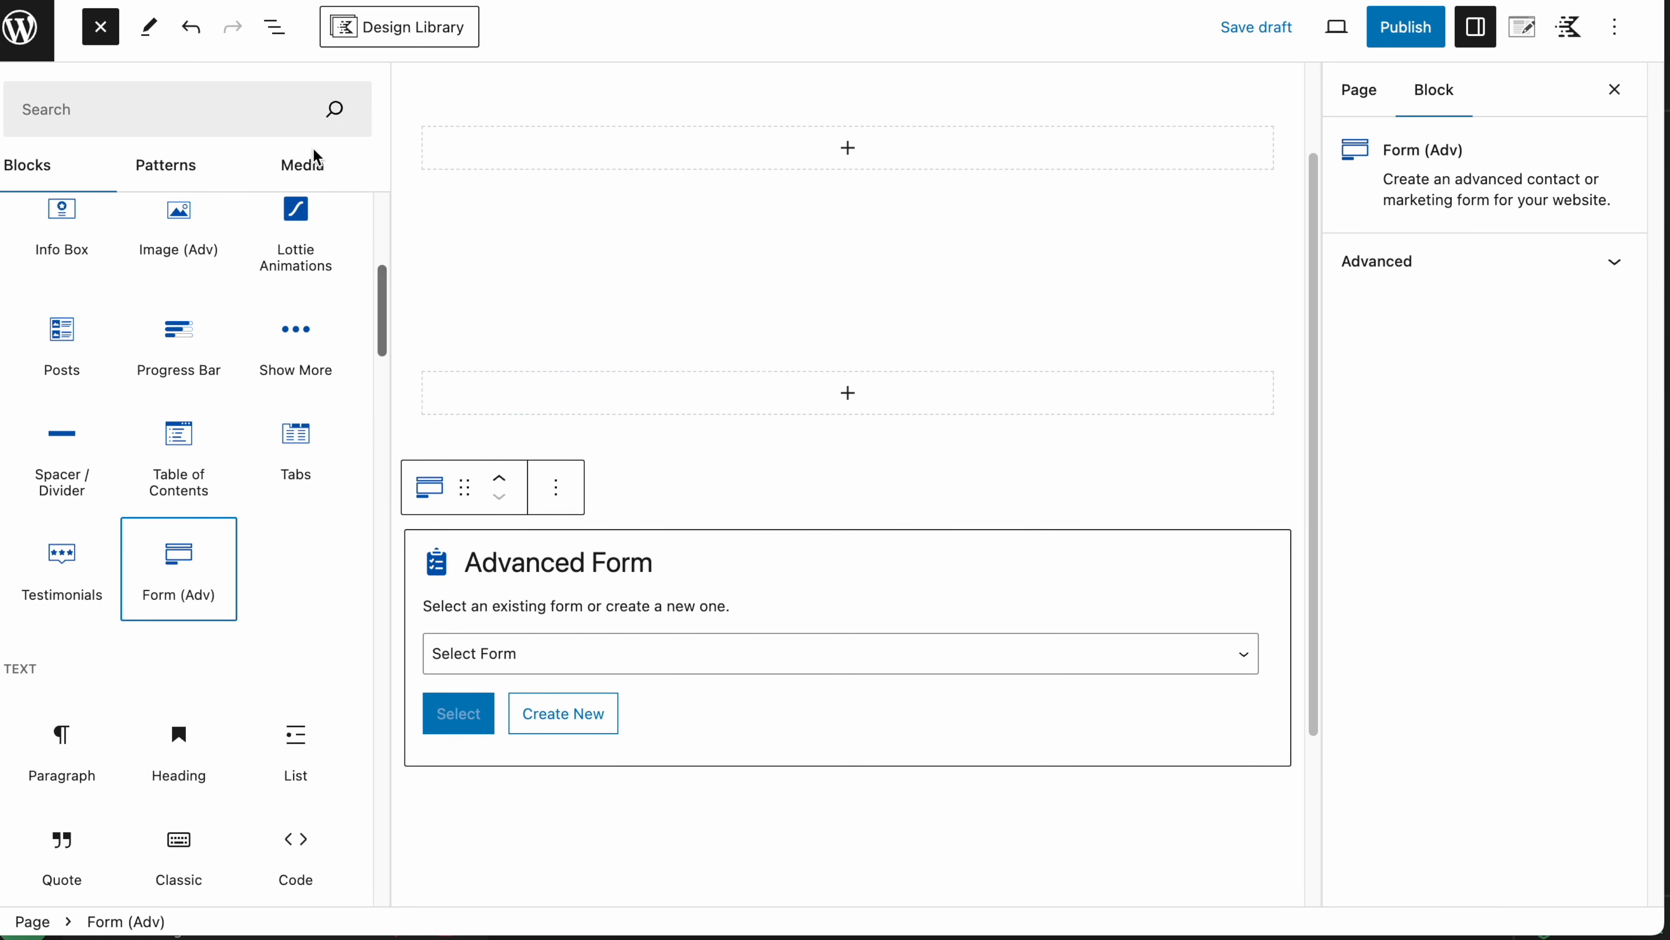
left_click(98, 30)
scroll(417, 589, "down", 2)
left_click(120, 527)
left_click(168, 528)
left_click(213, 596)
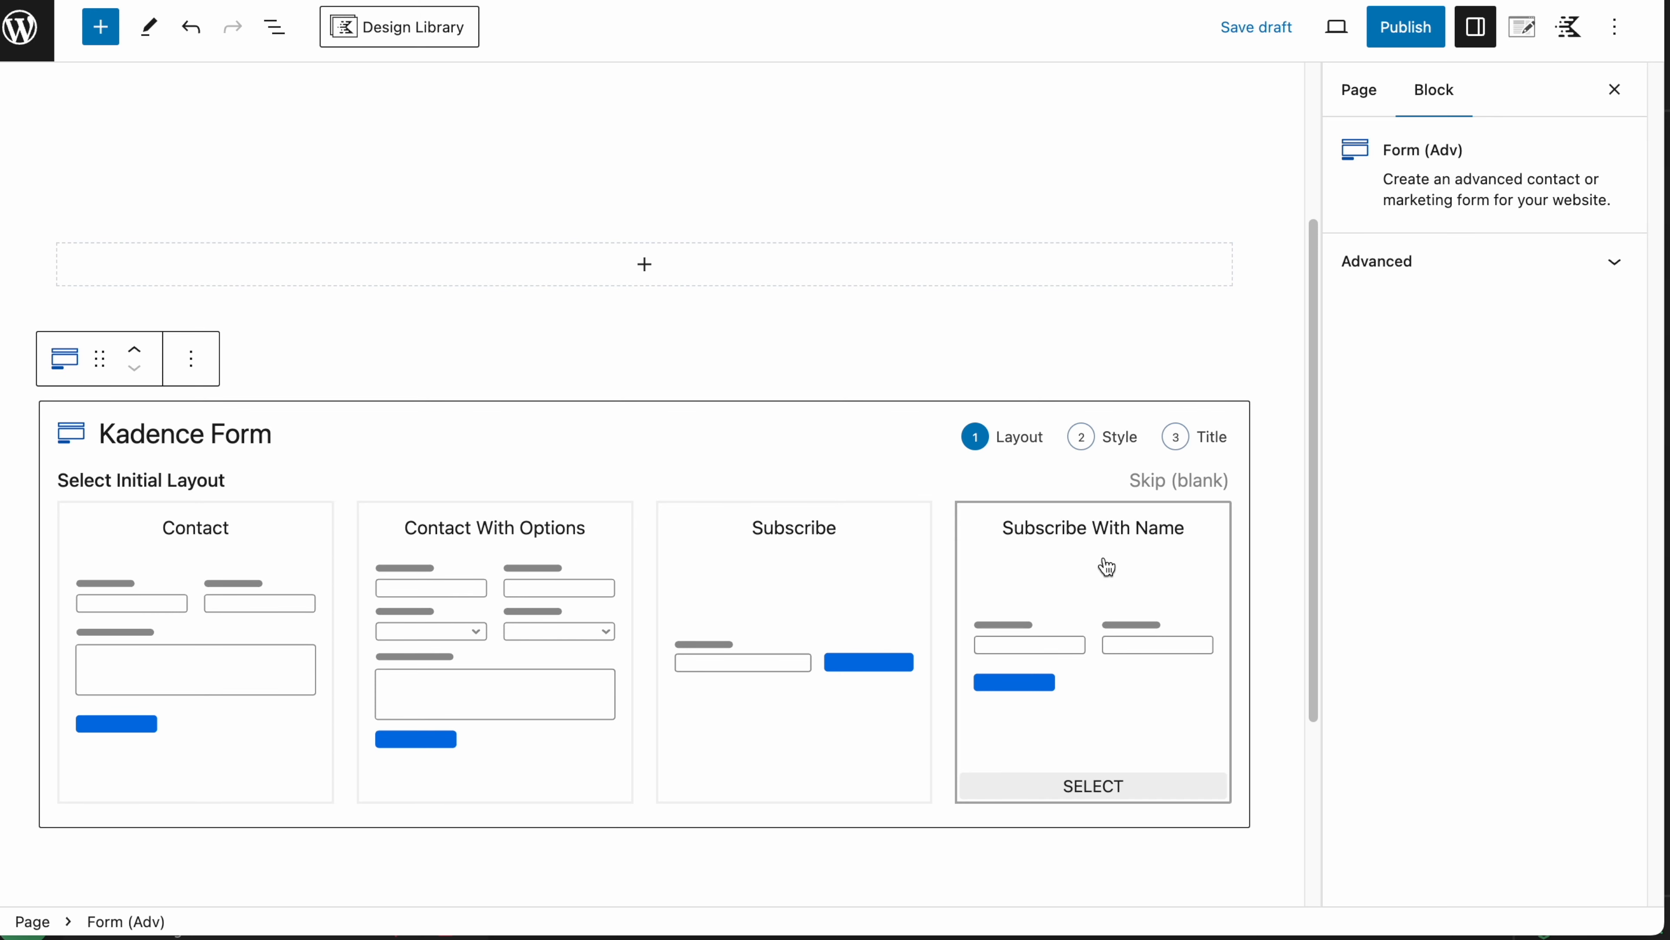
Step: Choose the Contact With Options layout and the Underline style for the new form
scroll(281, 648, "down", 1)
scroll(282, 648, "down", 1)
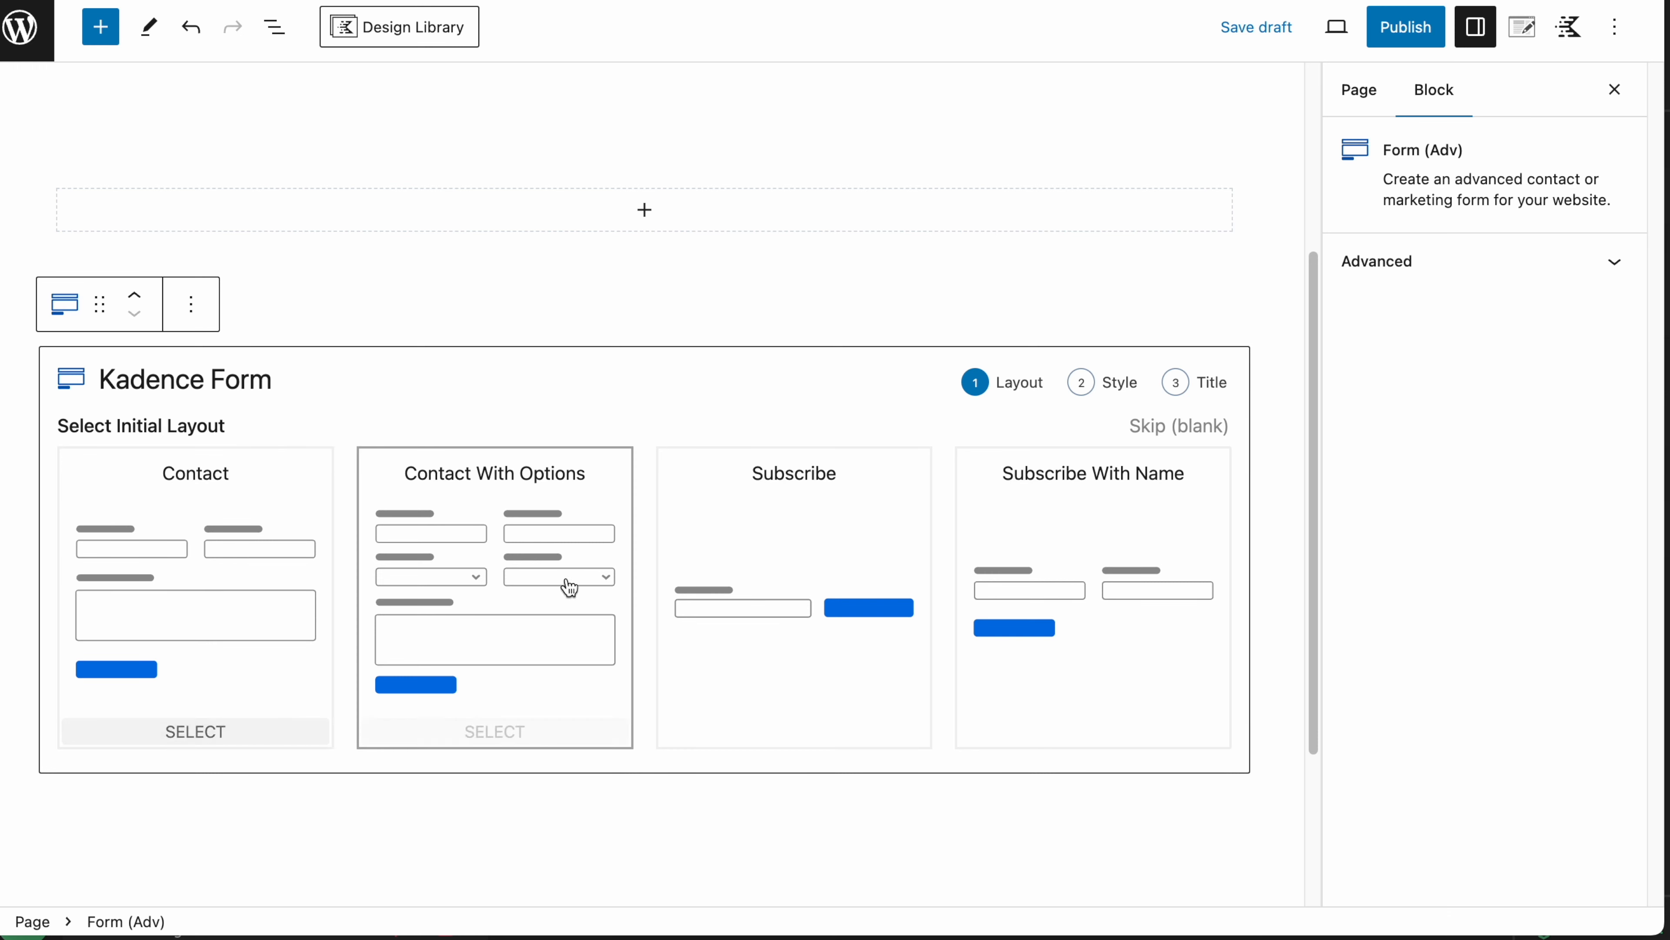
left_click(513, 534)
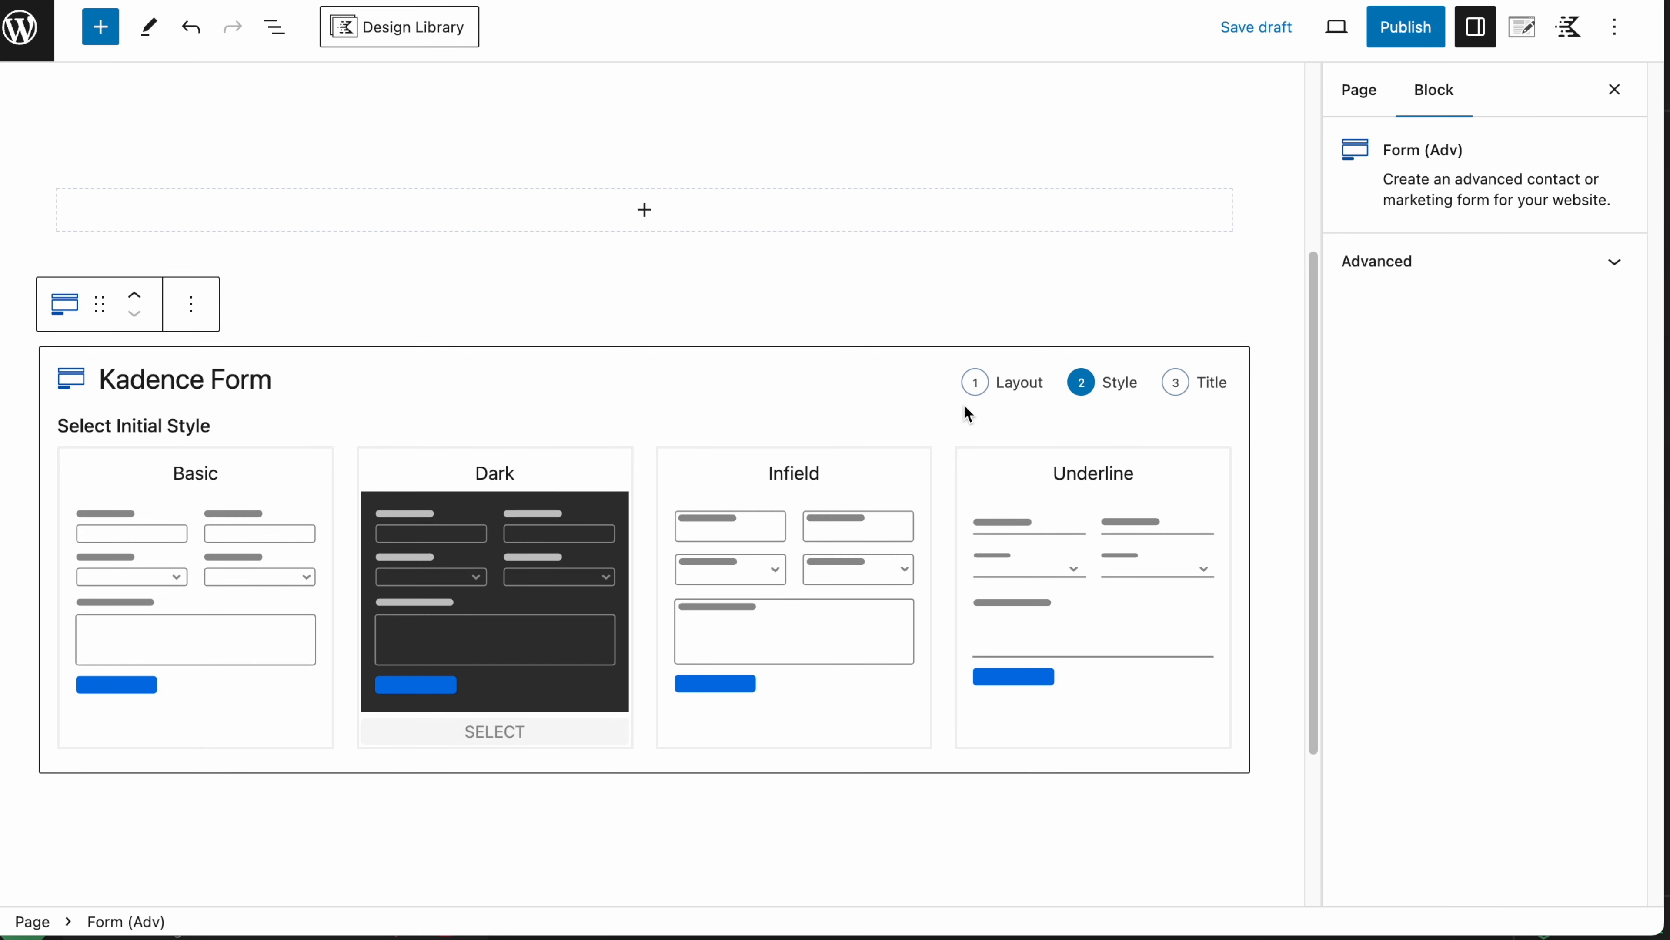
left_click(1011, 383)
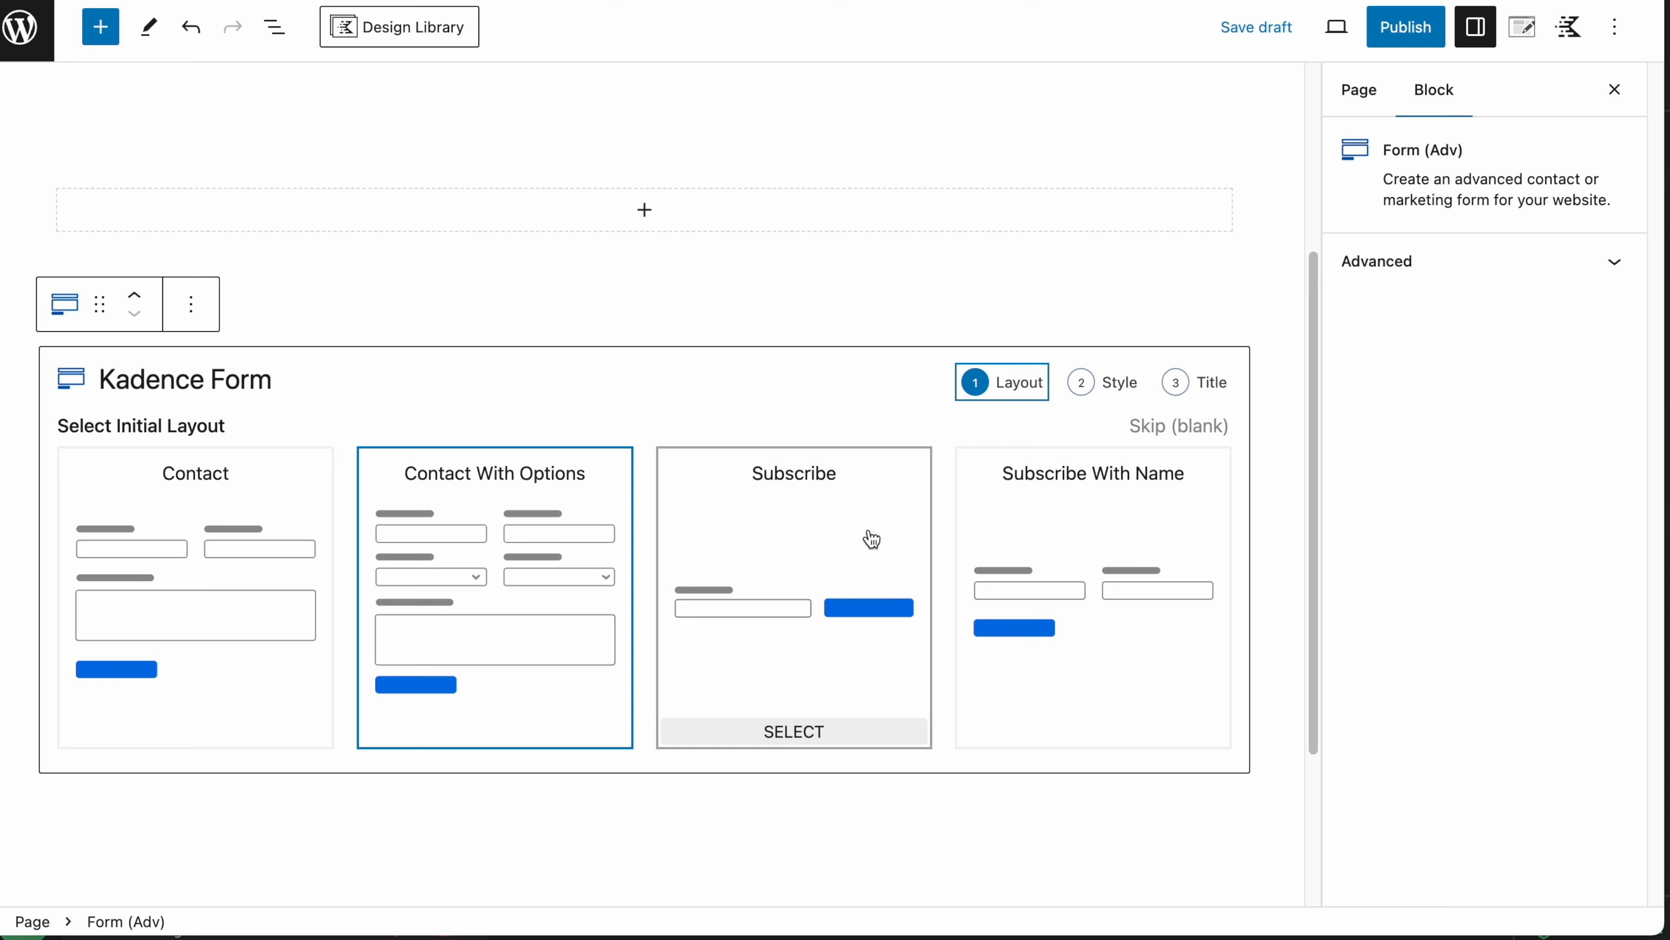
left_click(516, 534)
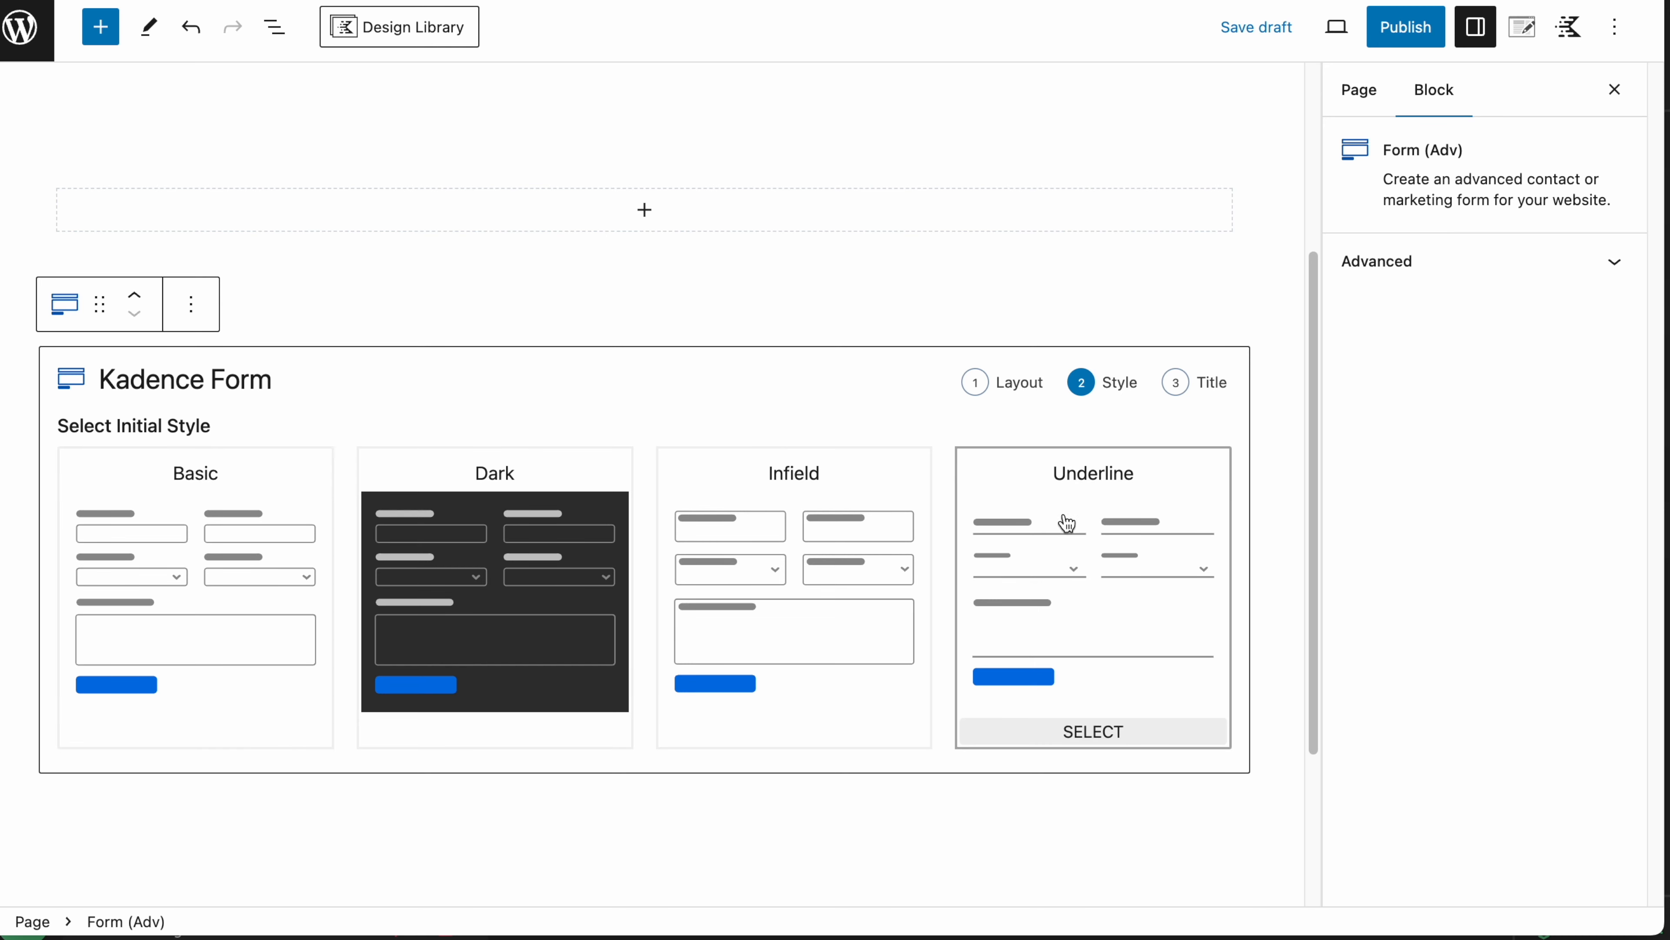
left_click(1147, 536)
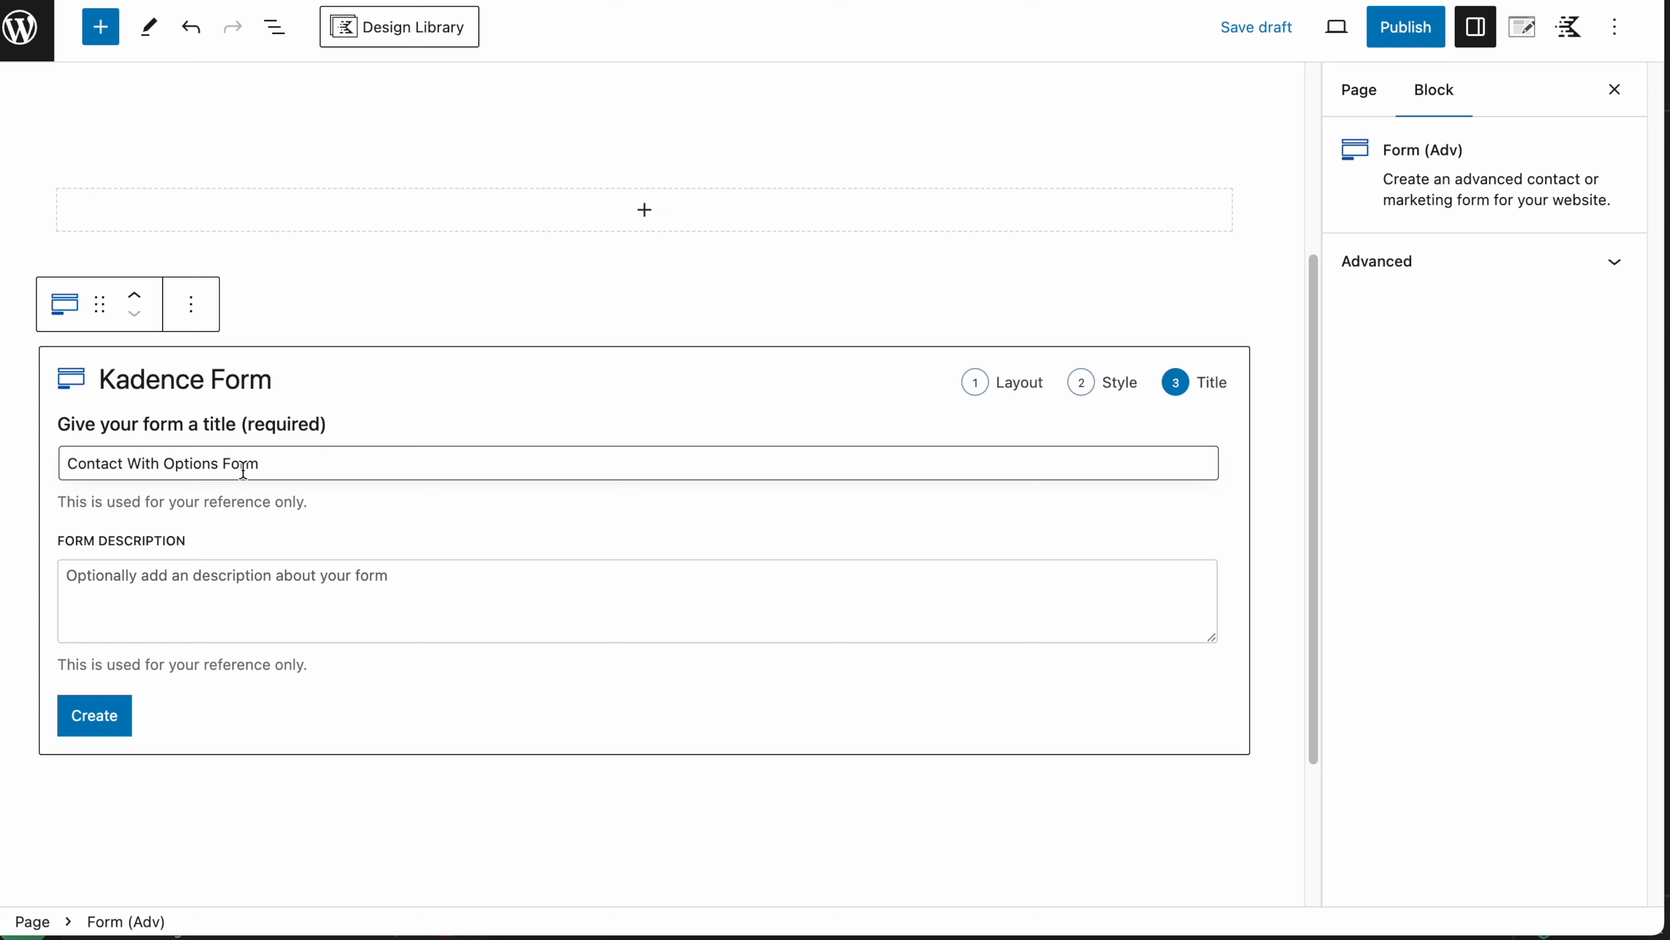
Step: Create the form with the title "CTA form" and the description "description about the form"
triple_click(310, 463)
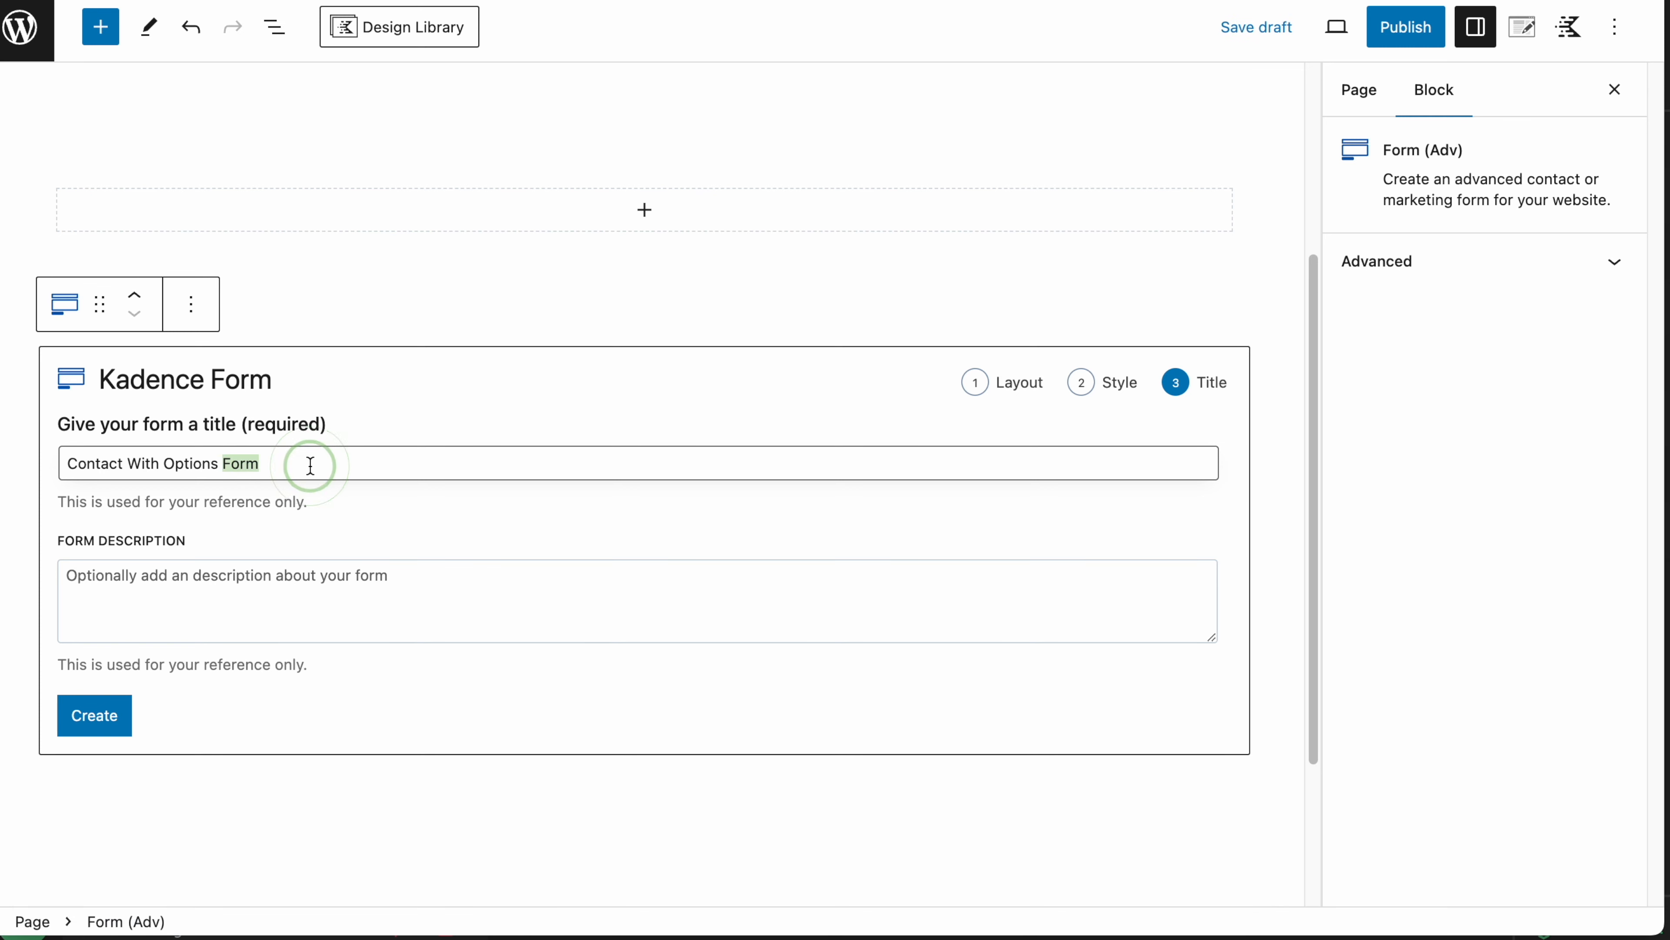
type("CTA")
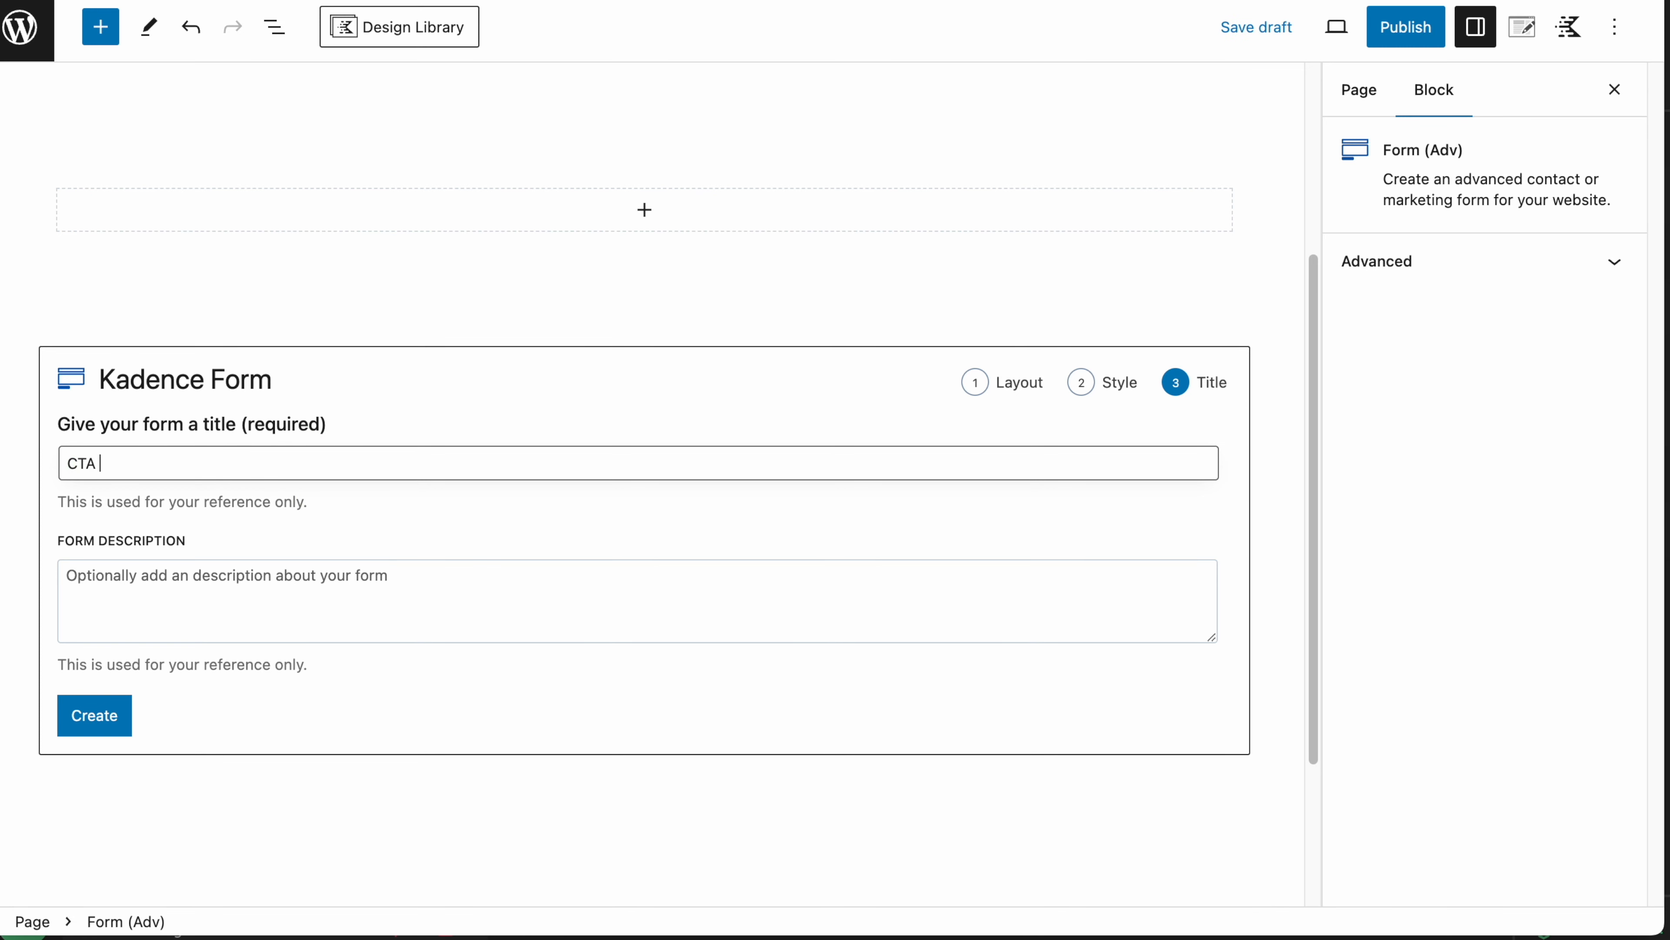
type(" form")
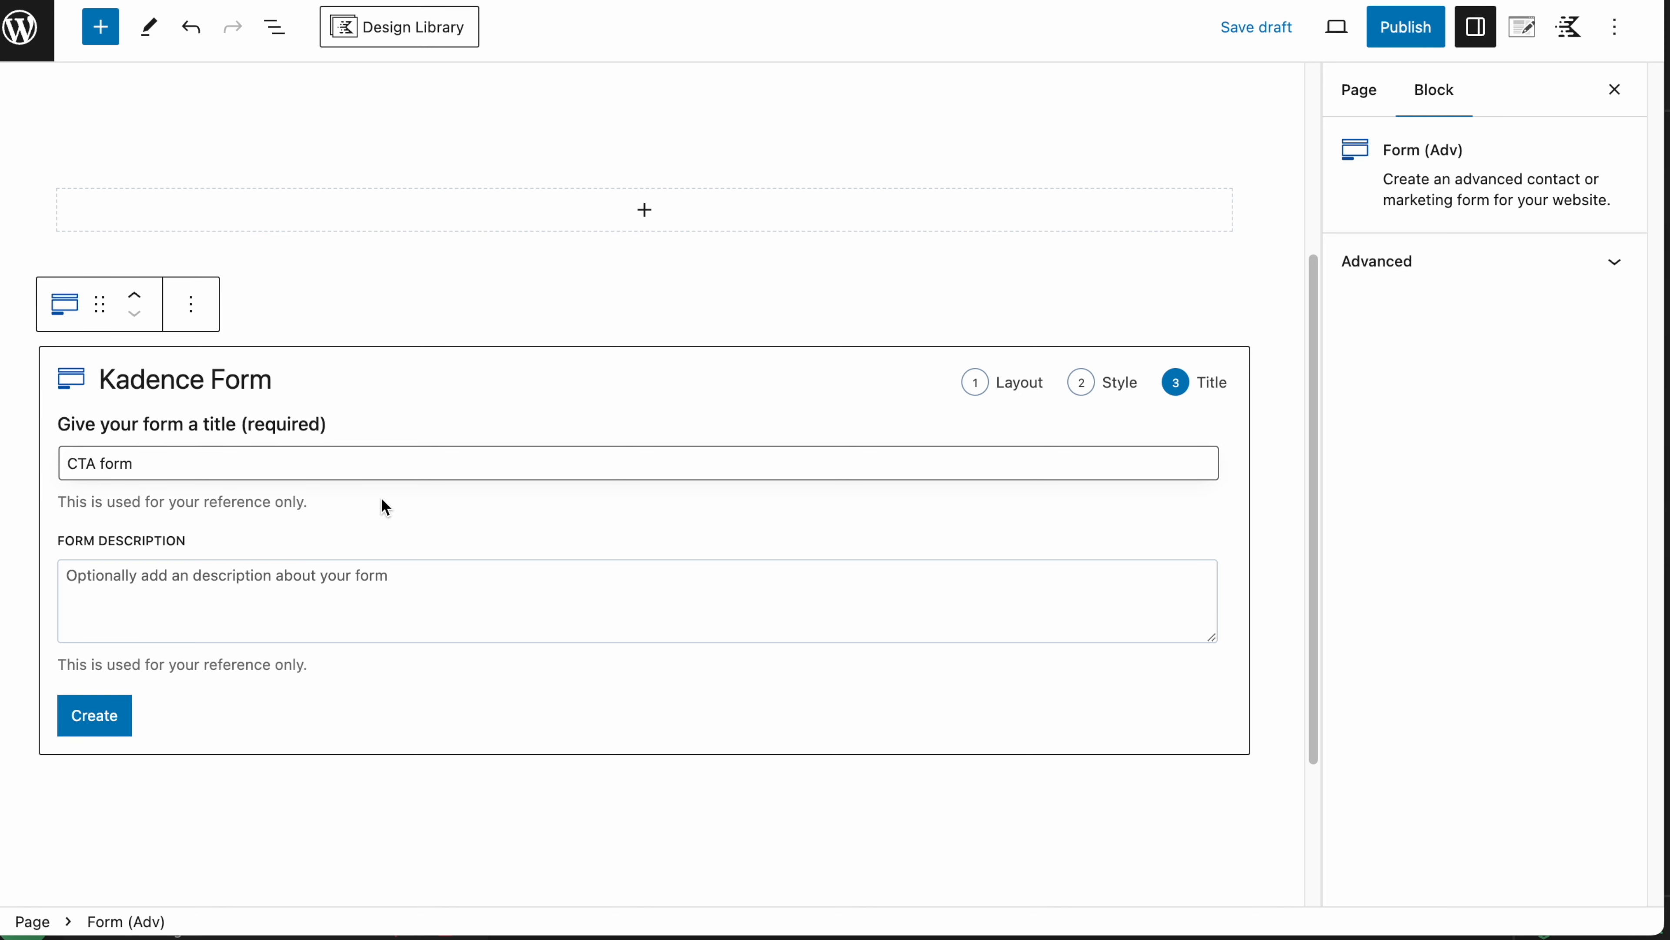
left_click(222, 583)
type("description about the form")
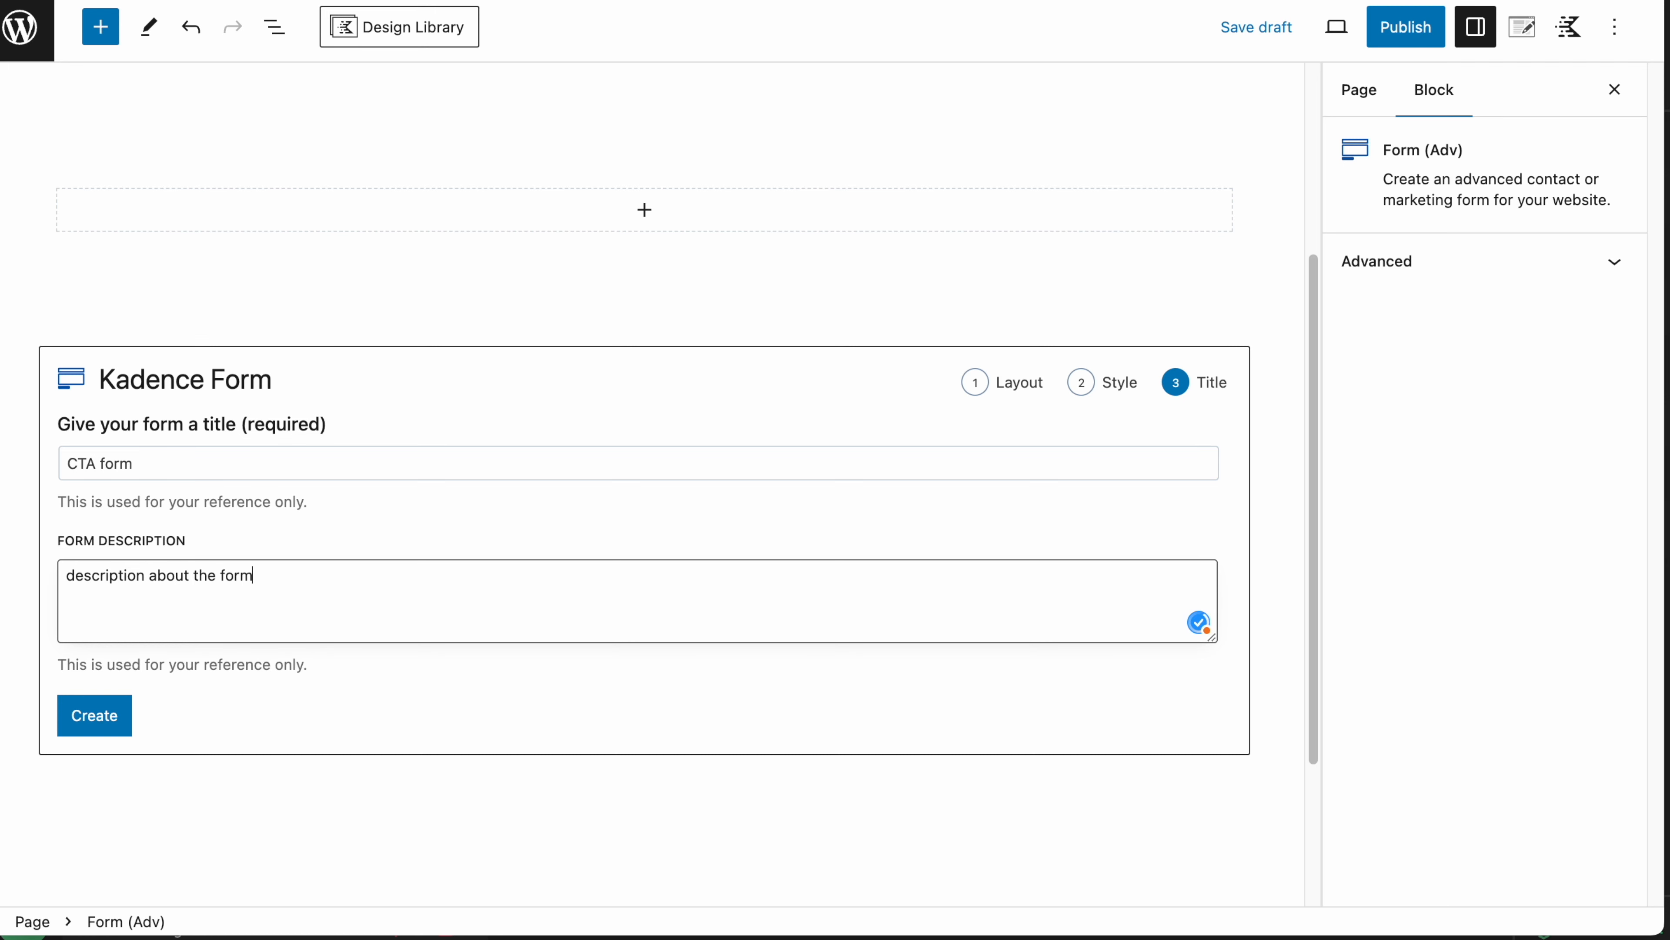
left_click(94, 714)
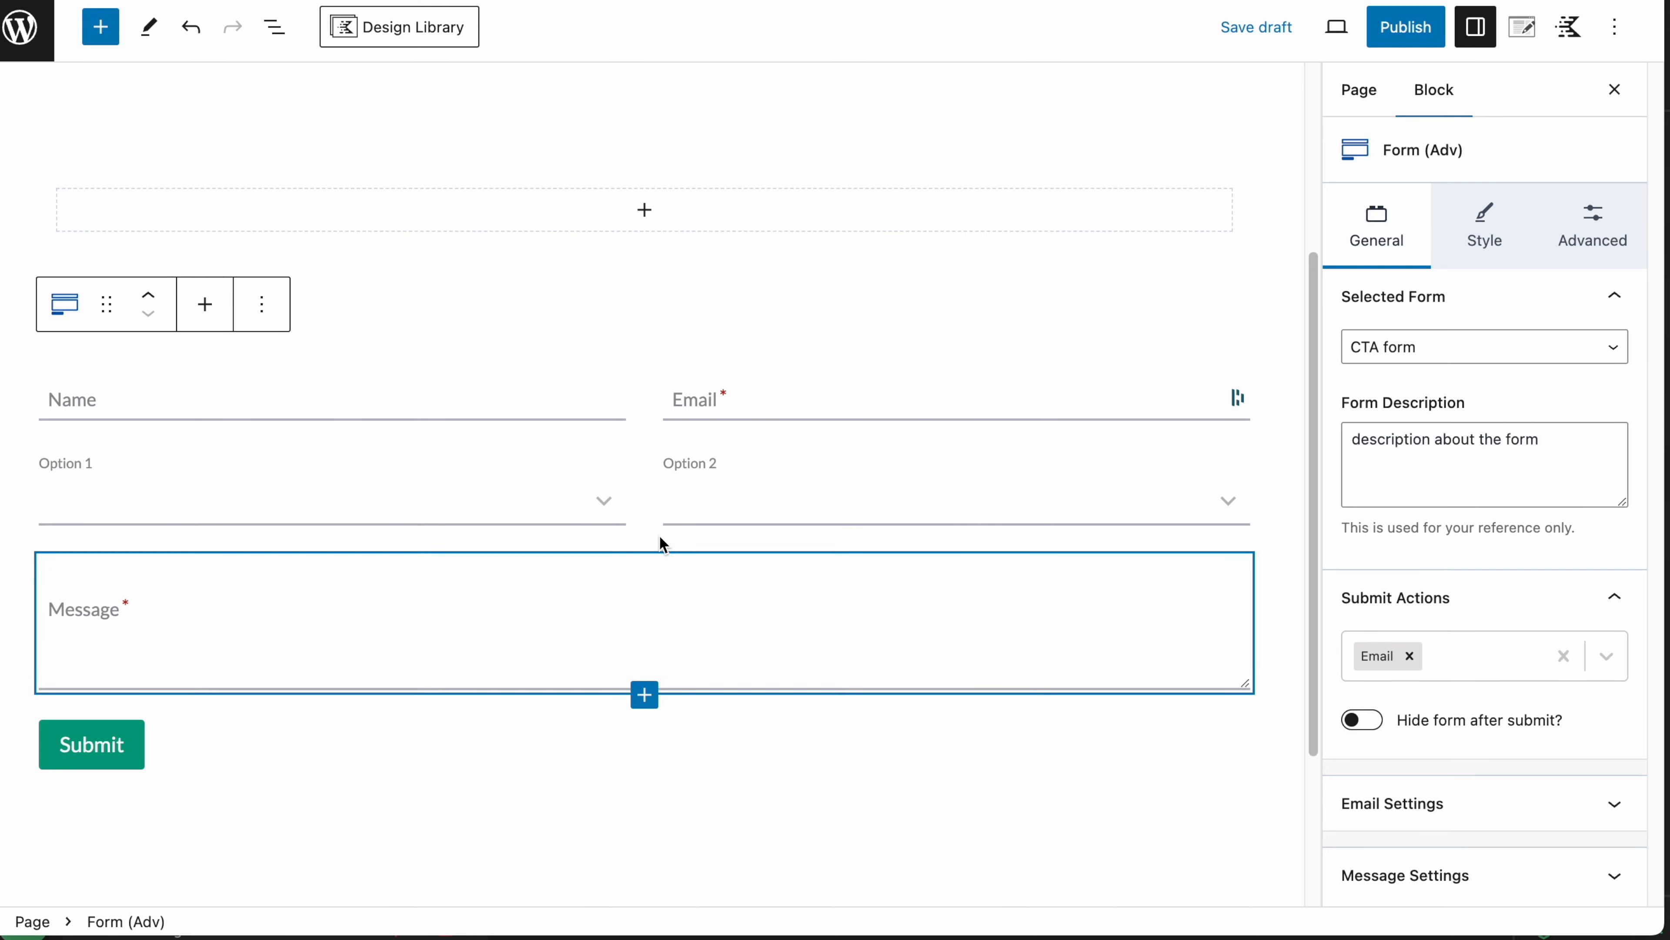
Step: Add an Accept advanced field to the CTA form and label it "Accept me"
left_click(206, 309)
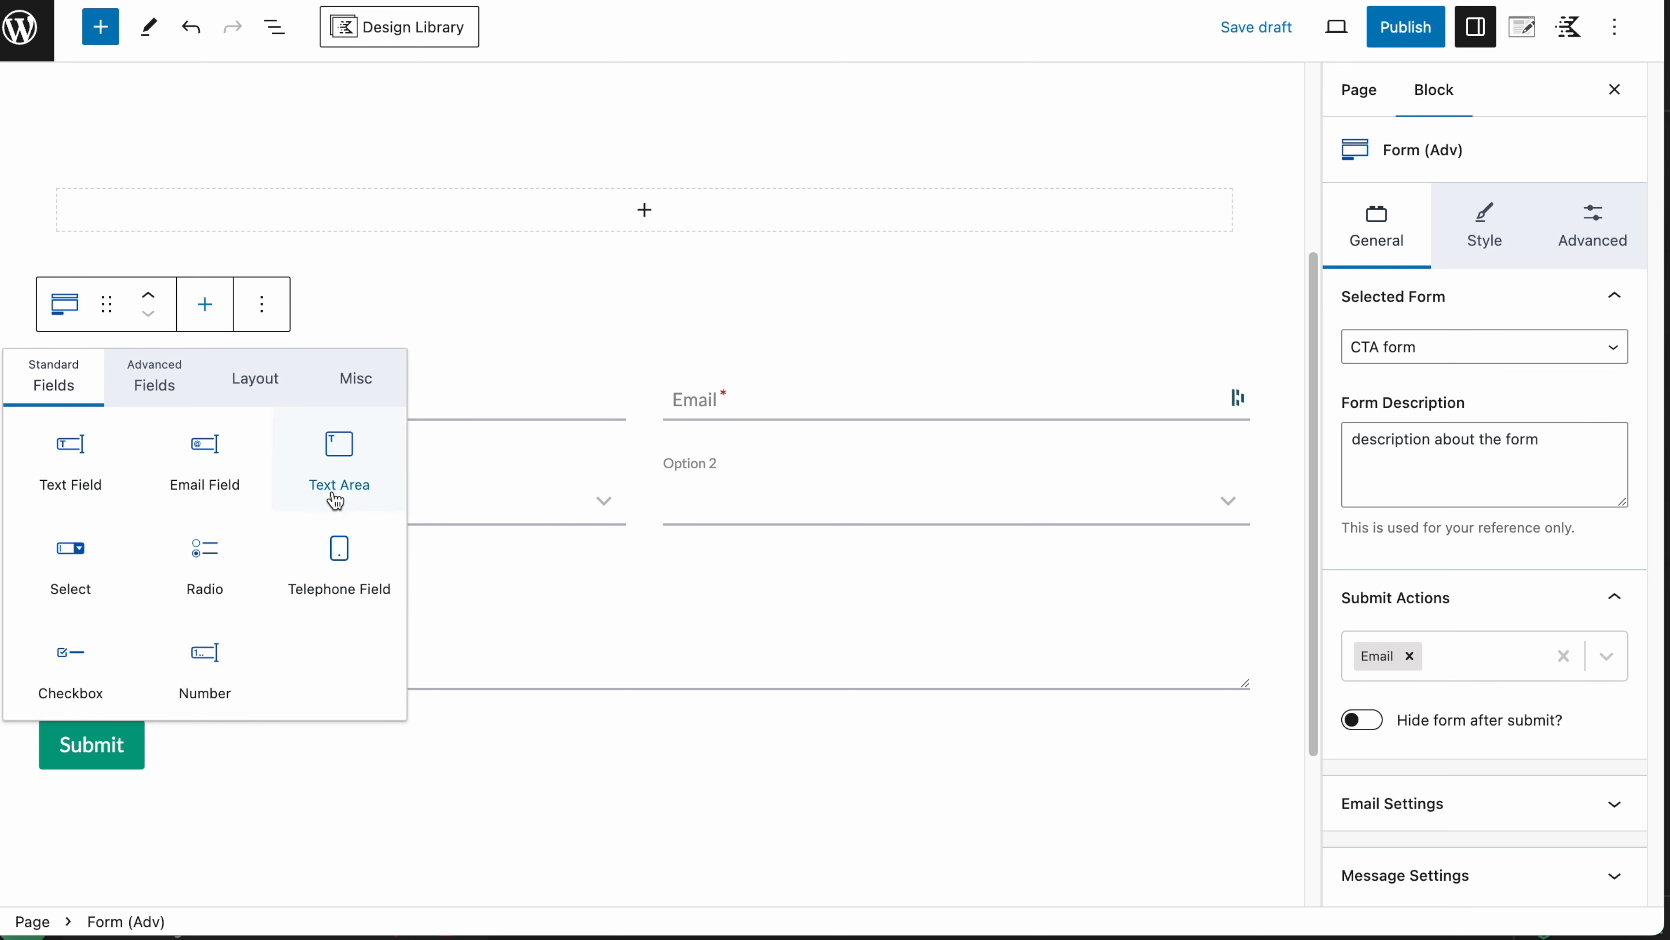
left_click(141, 391)
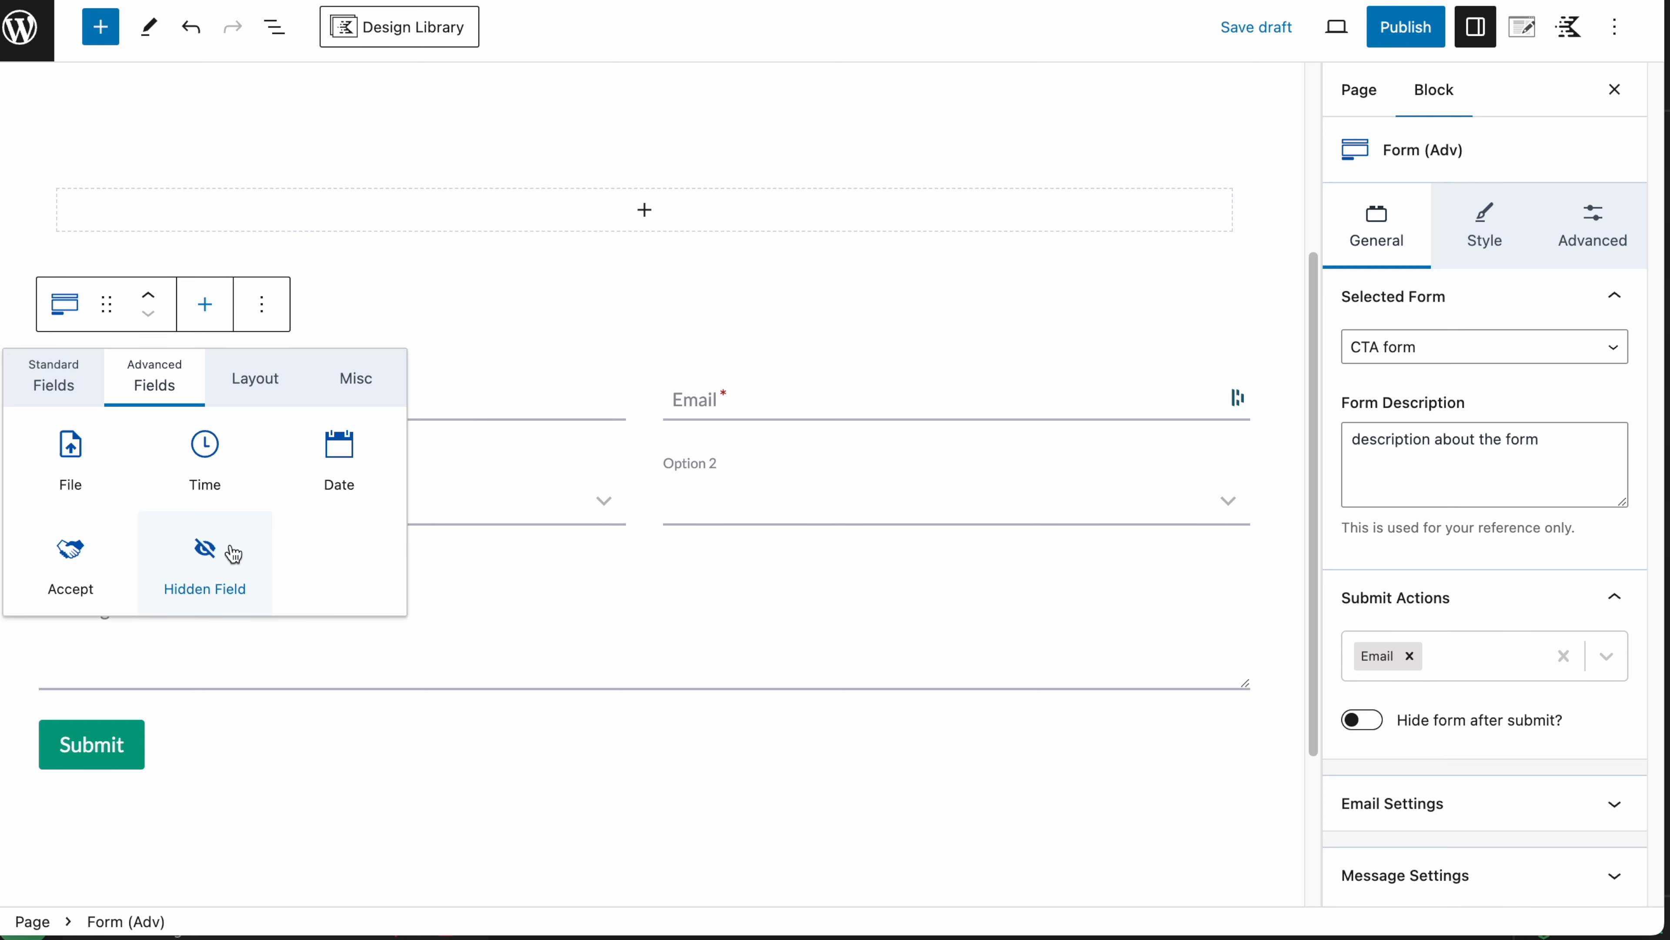
left_click(73, 566)
left_click(54, 611)
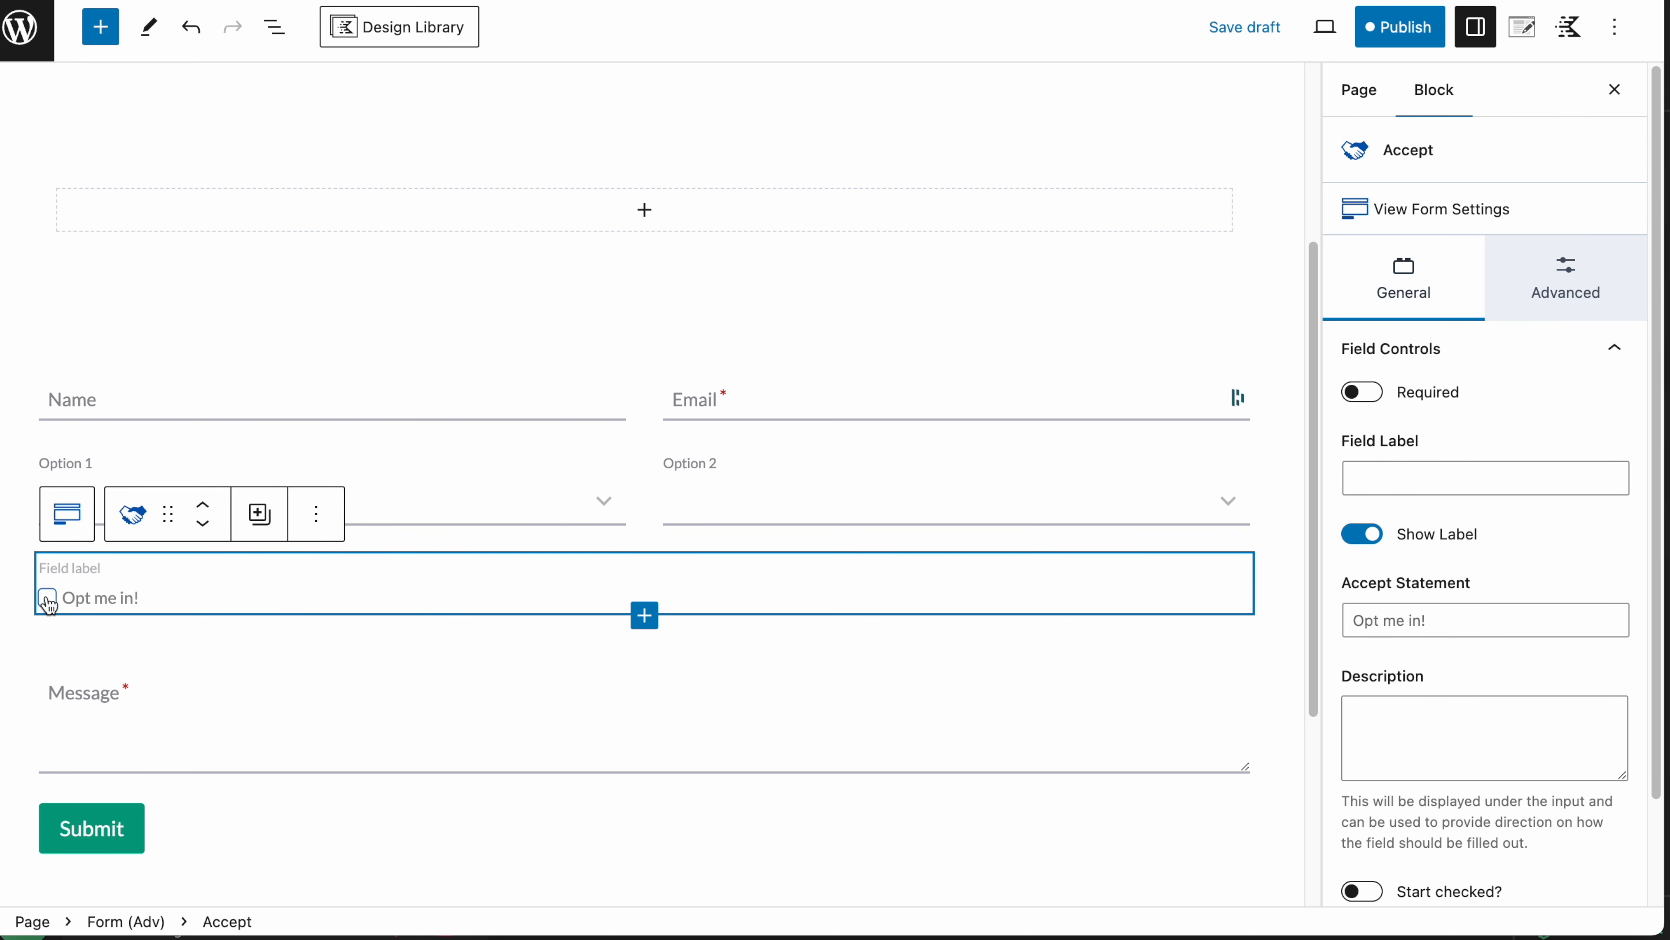
left_click(54, 568)
type("A")
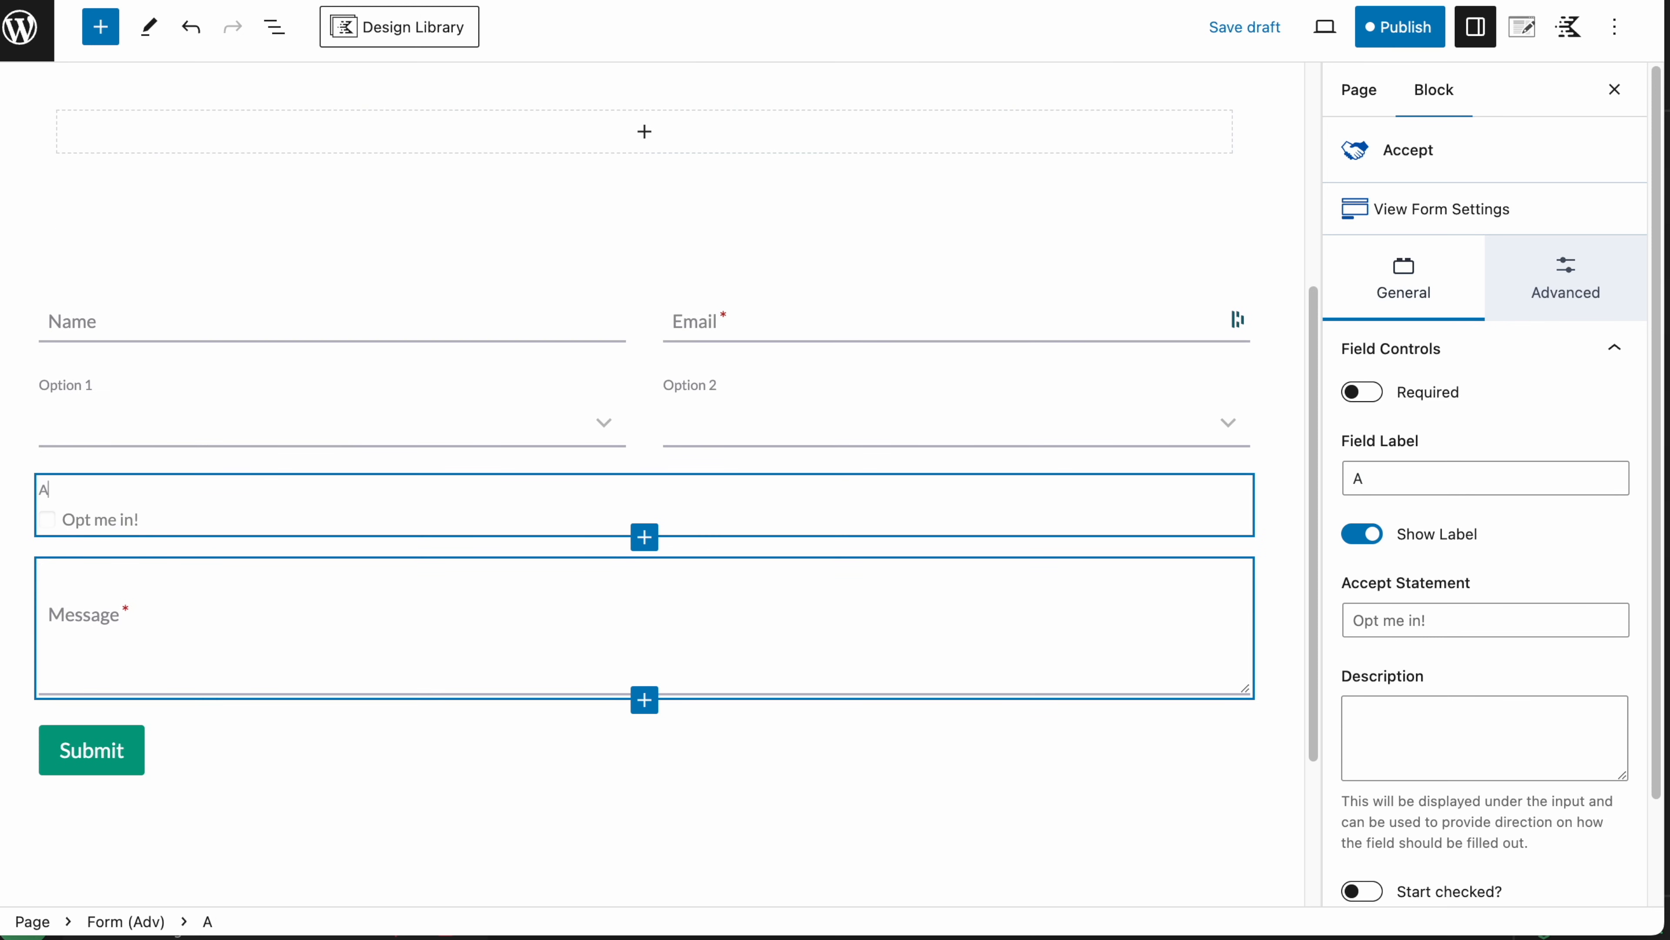
type("ccept me")
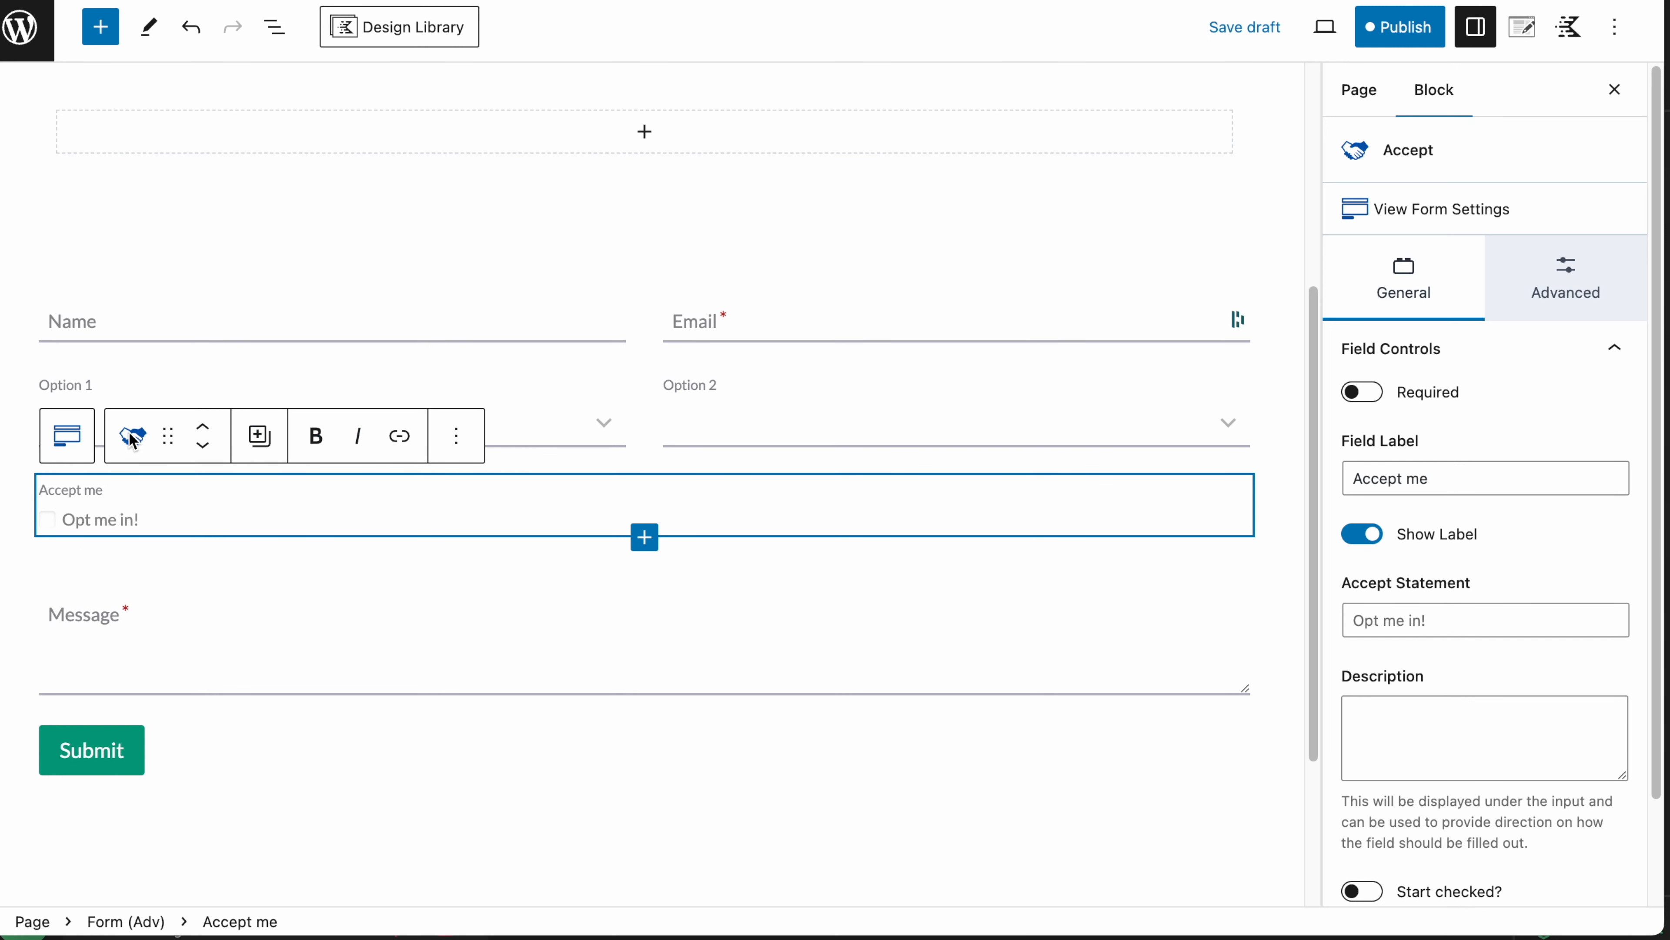
Step: Try the "Accept me" field at the top of the form, and place it between the Message field and the Submit button
left_click(204, 444)
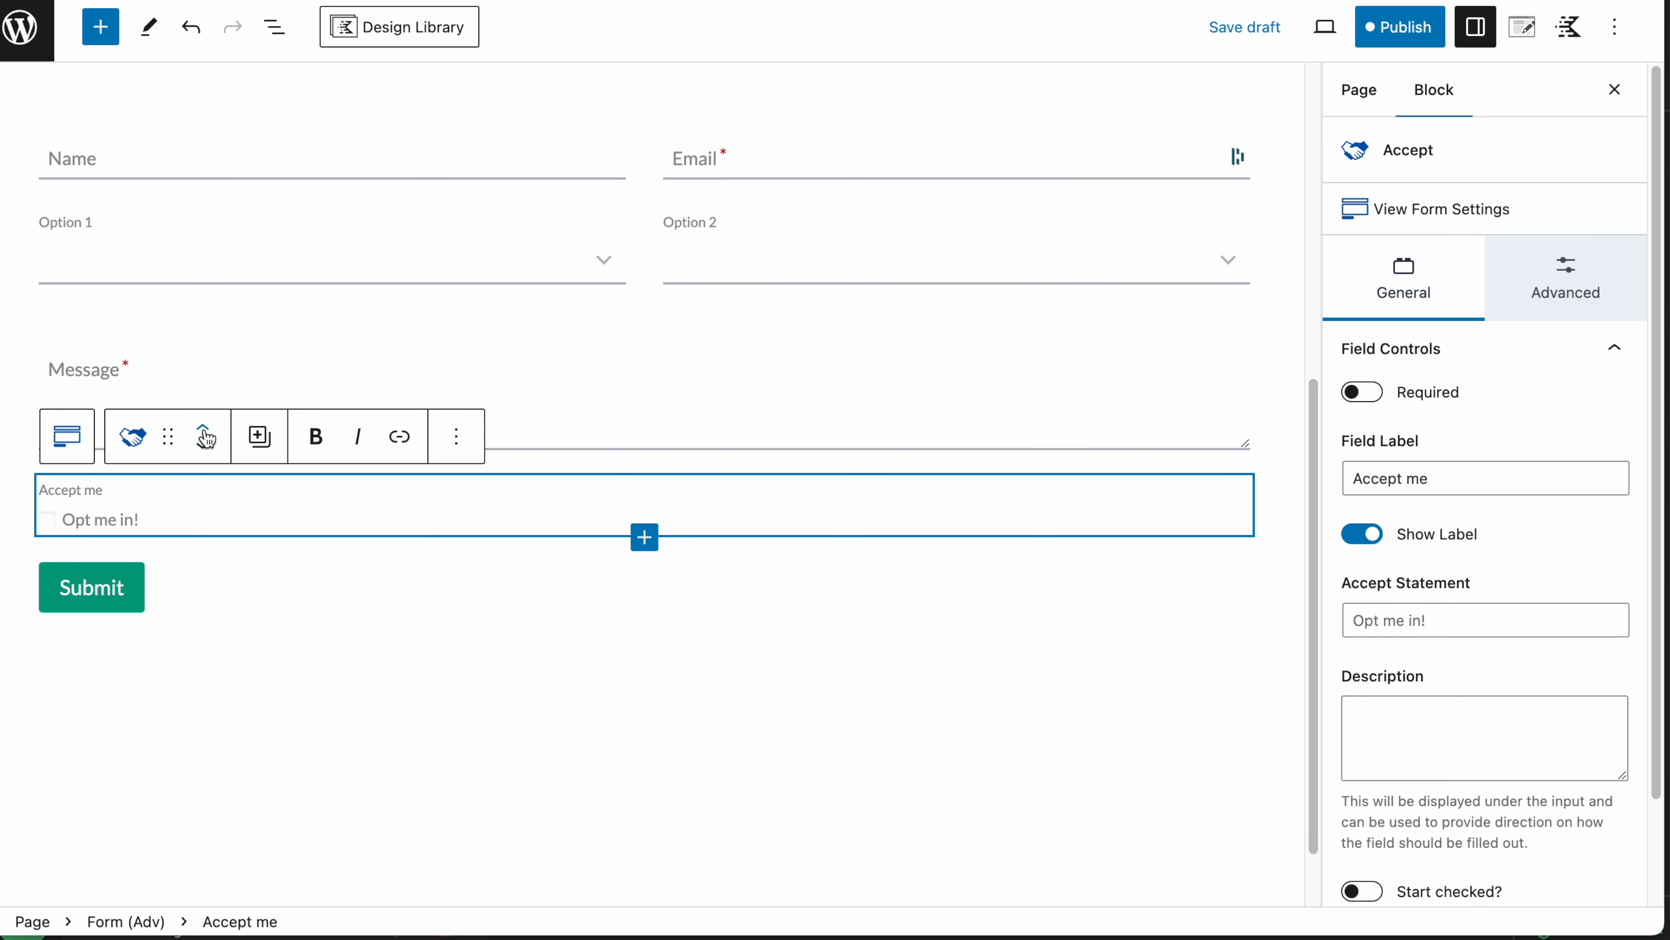
left_click(205, 434)
left_click(205, 436)
left_click(205, 435)
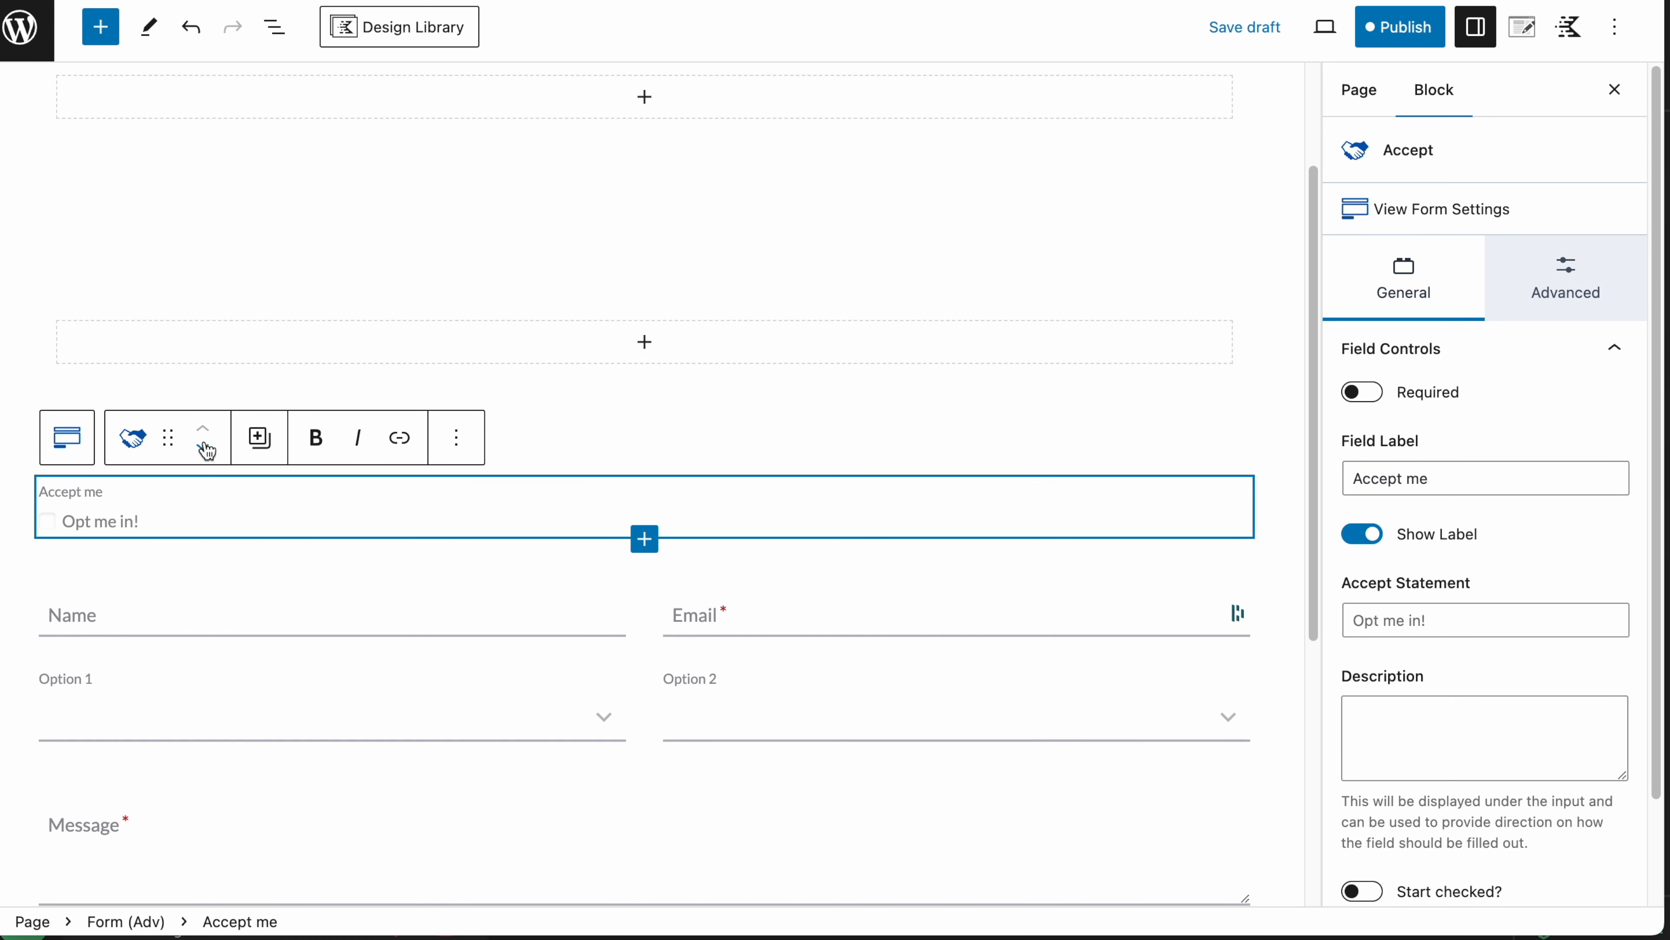
left_click(205, 449)
left_click(205, 449)
left_click(205, 449)
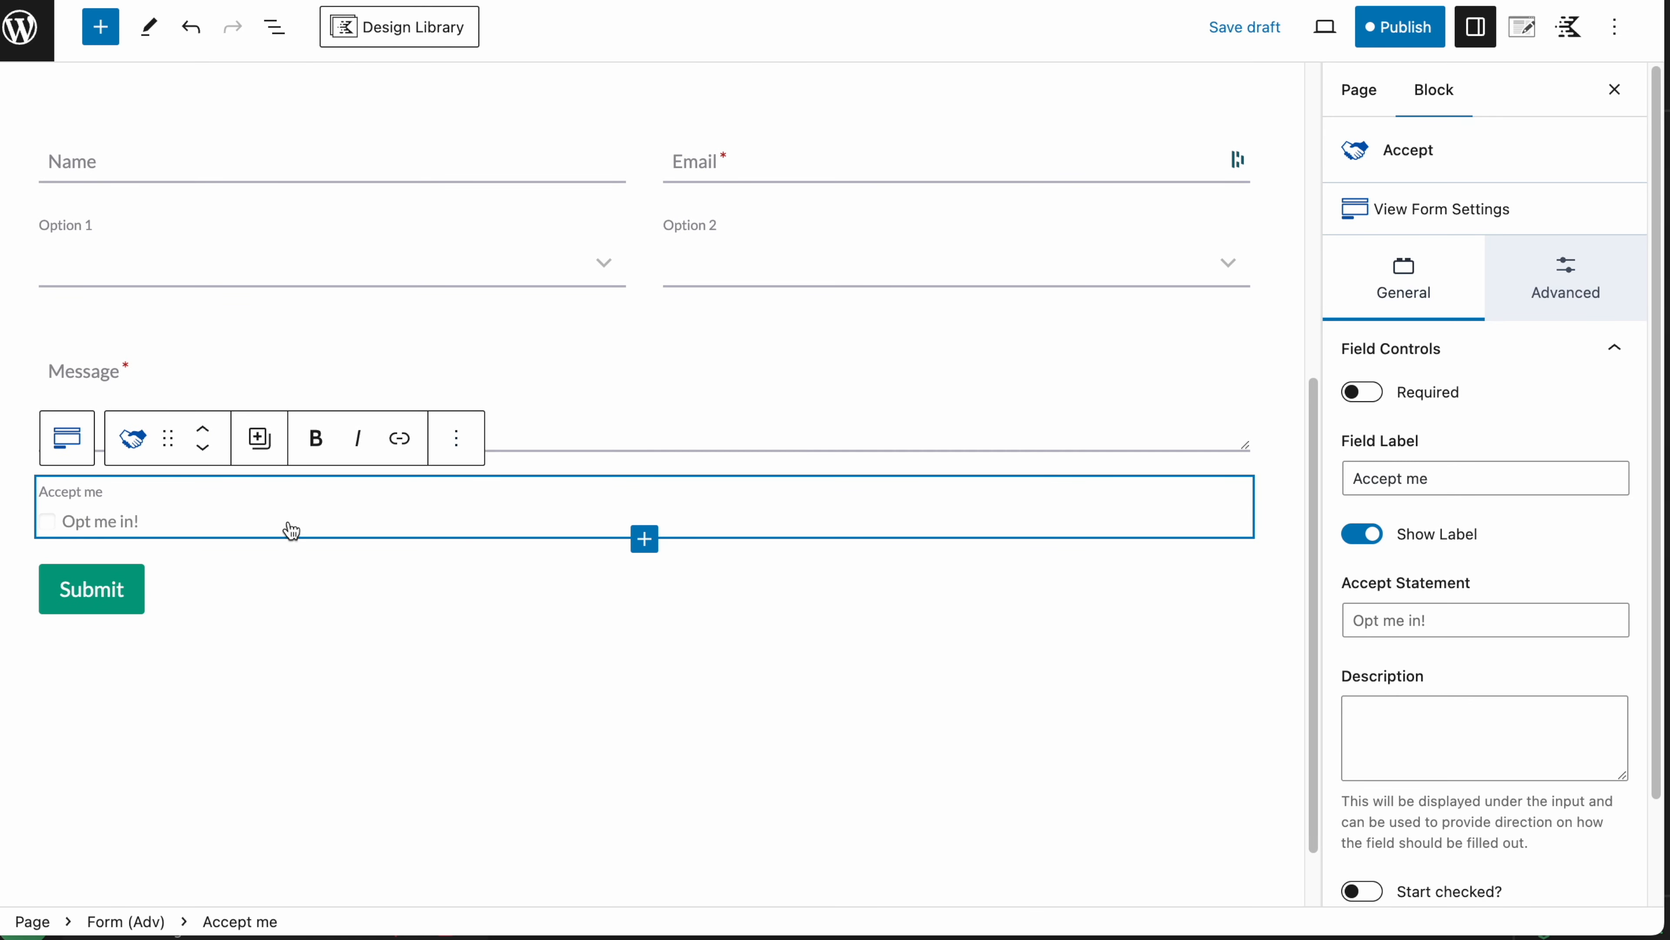
Step: Add a File advanced field to the CTA form, above the Message field
left_click(75, 453)
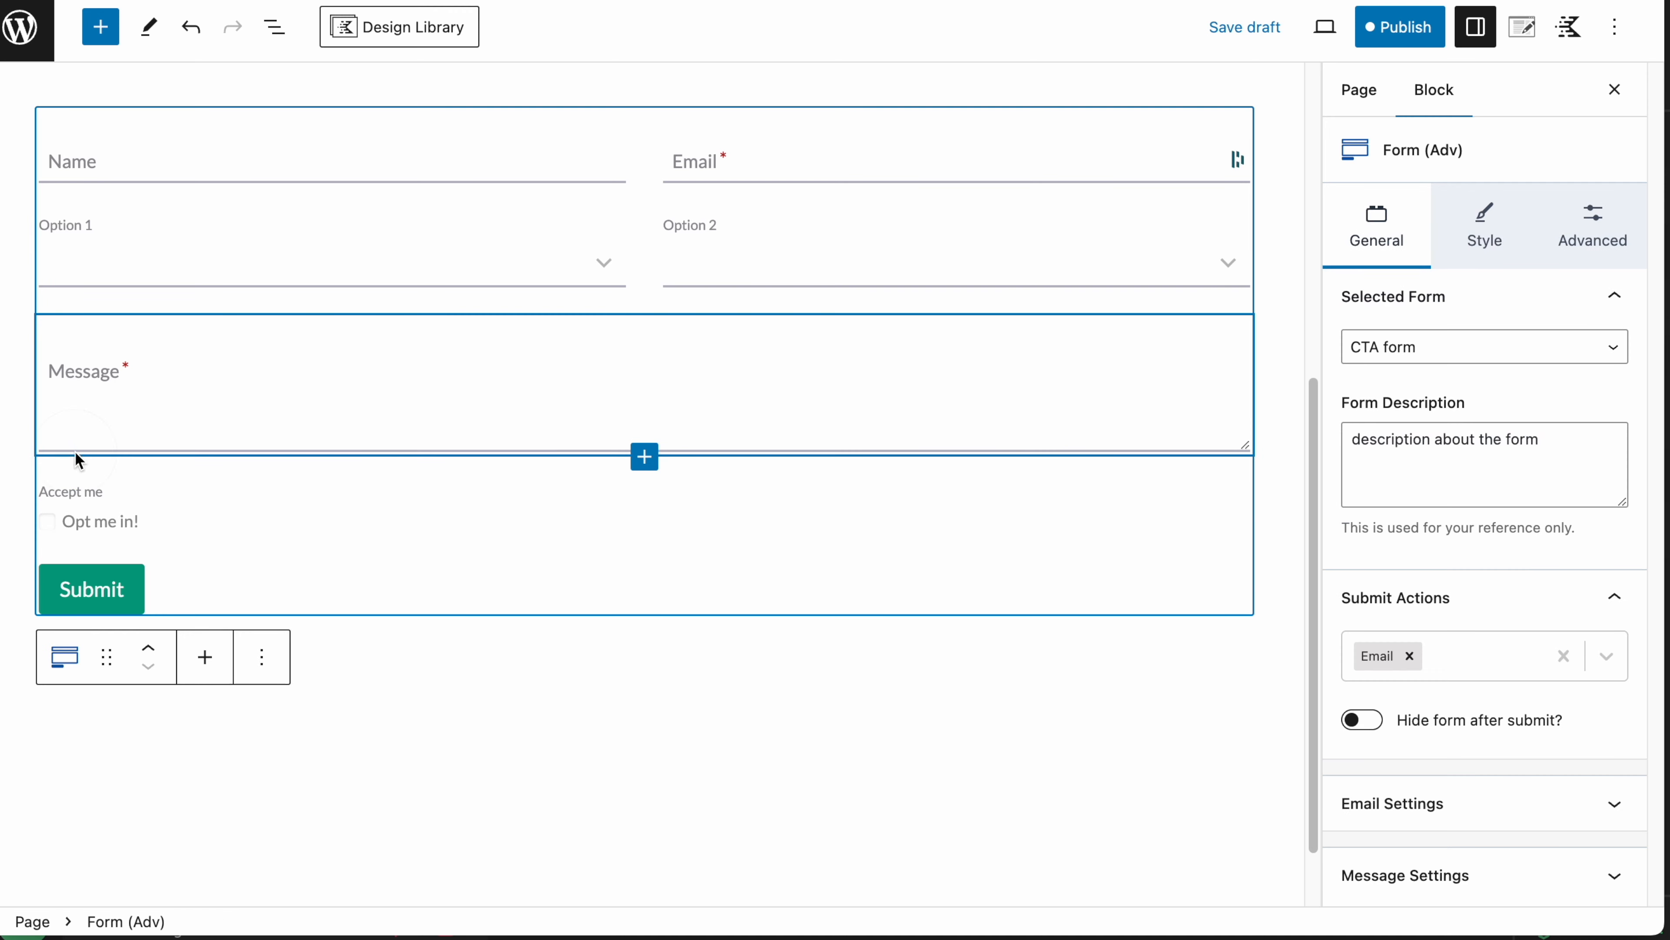
left_click(206, 657)
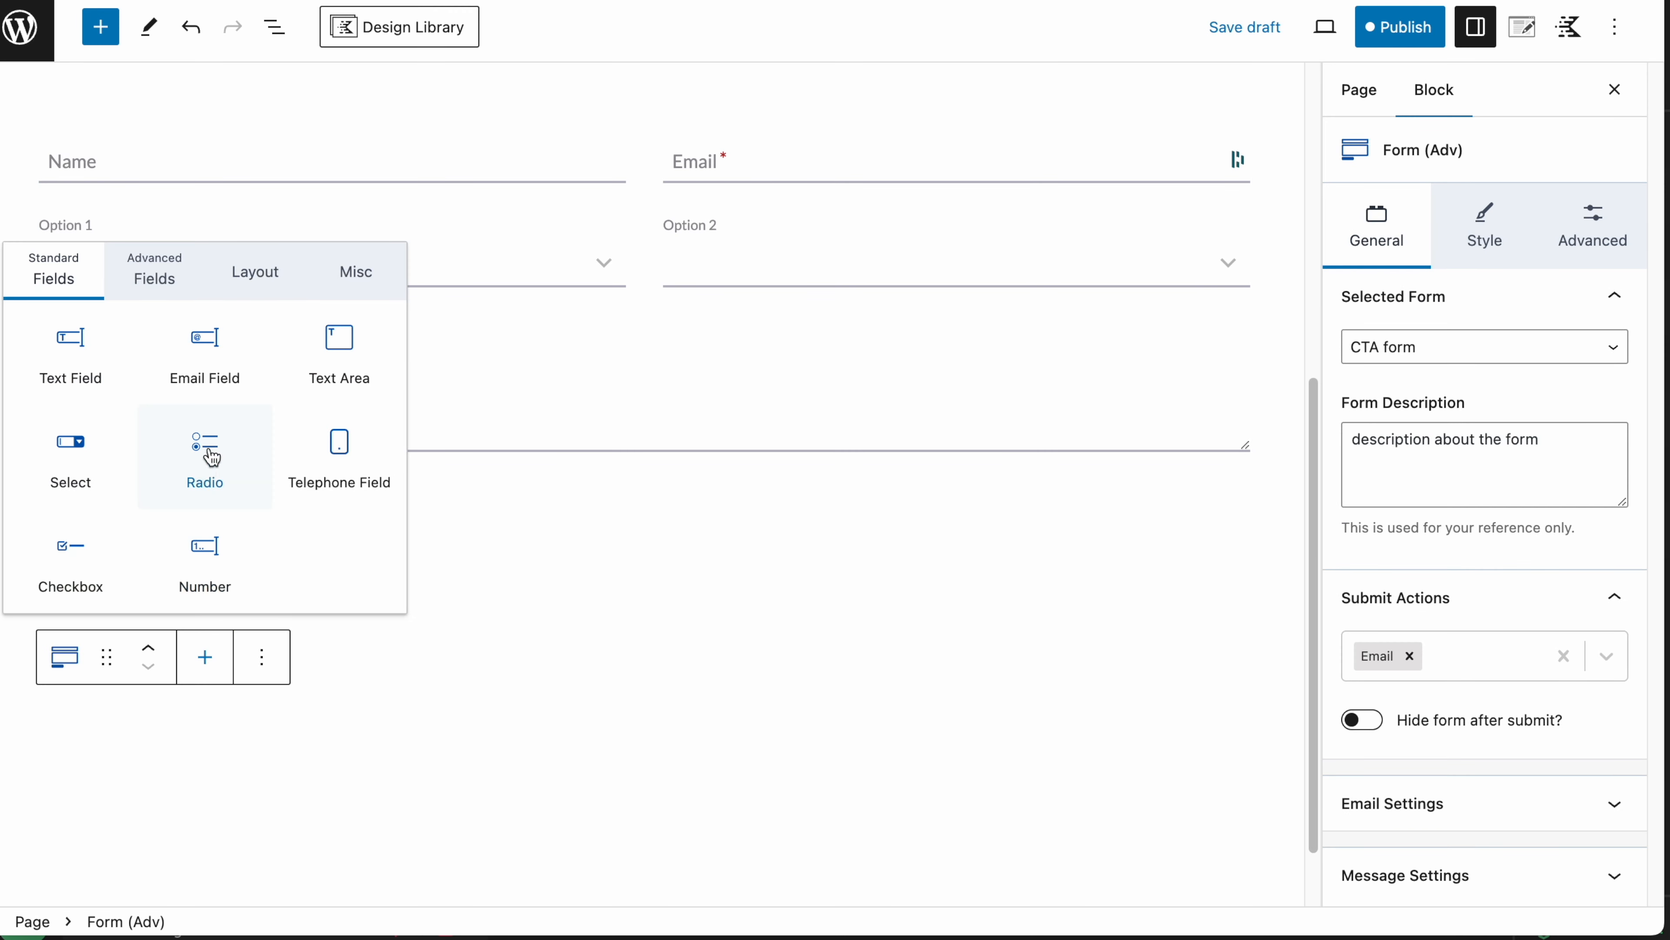
left_click(149, 291)
left_click(72, 448)
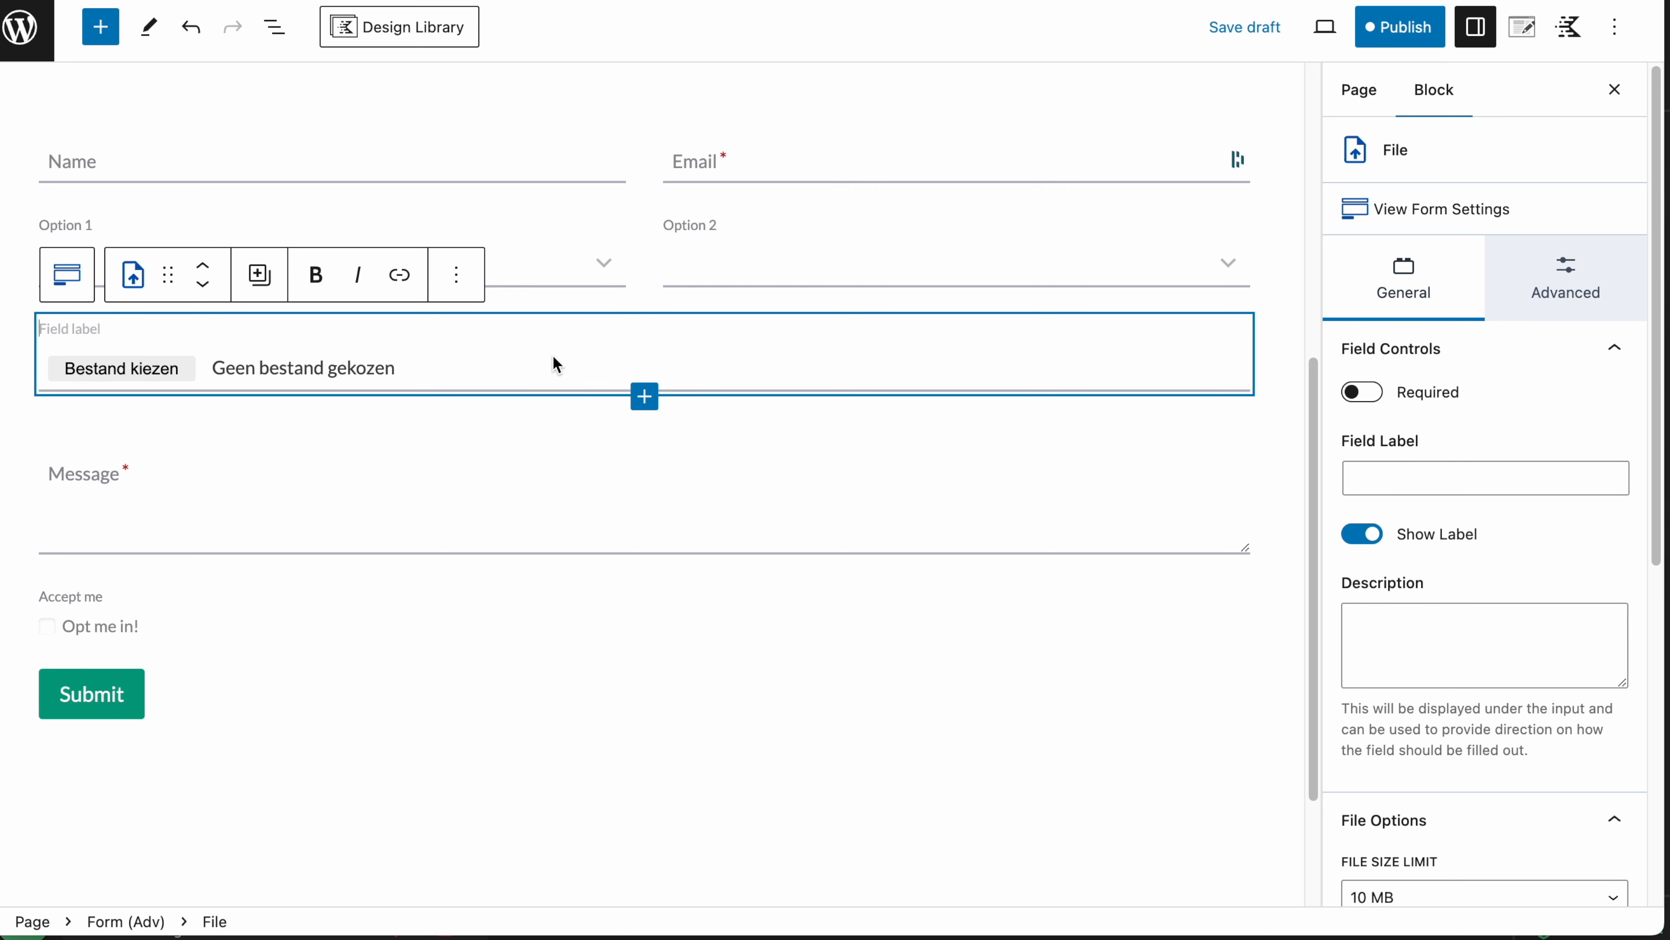
Step: Keep the File field's size limit at 10 MB and allow PDF uploads in addition to images
scroll(1529, 605, "down", 5)
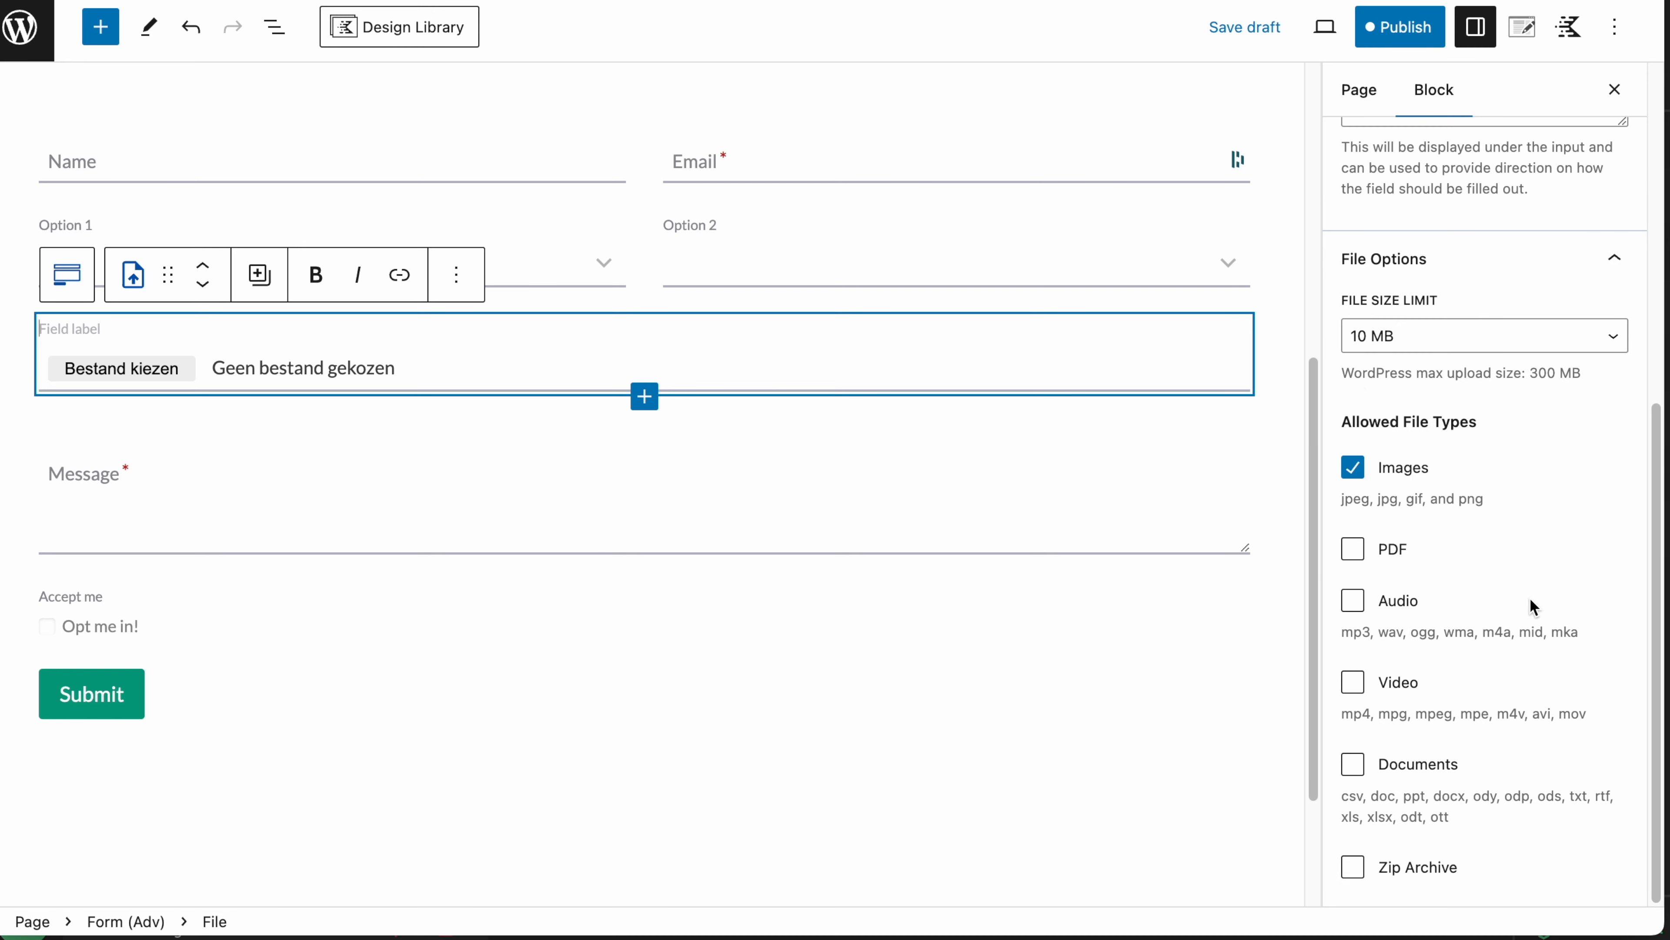
left_click(1463, 343)
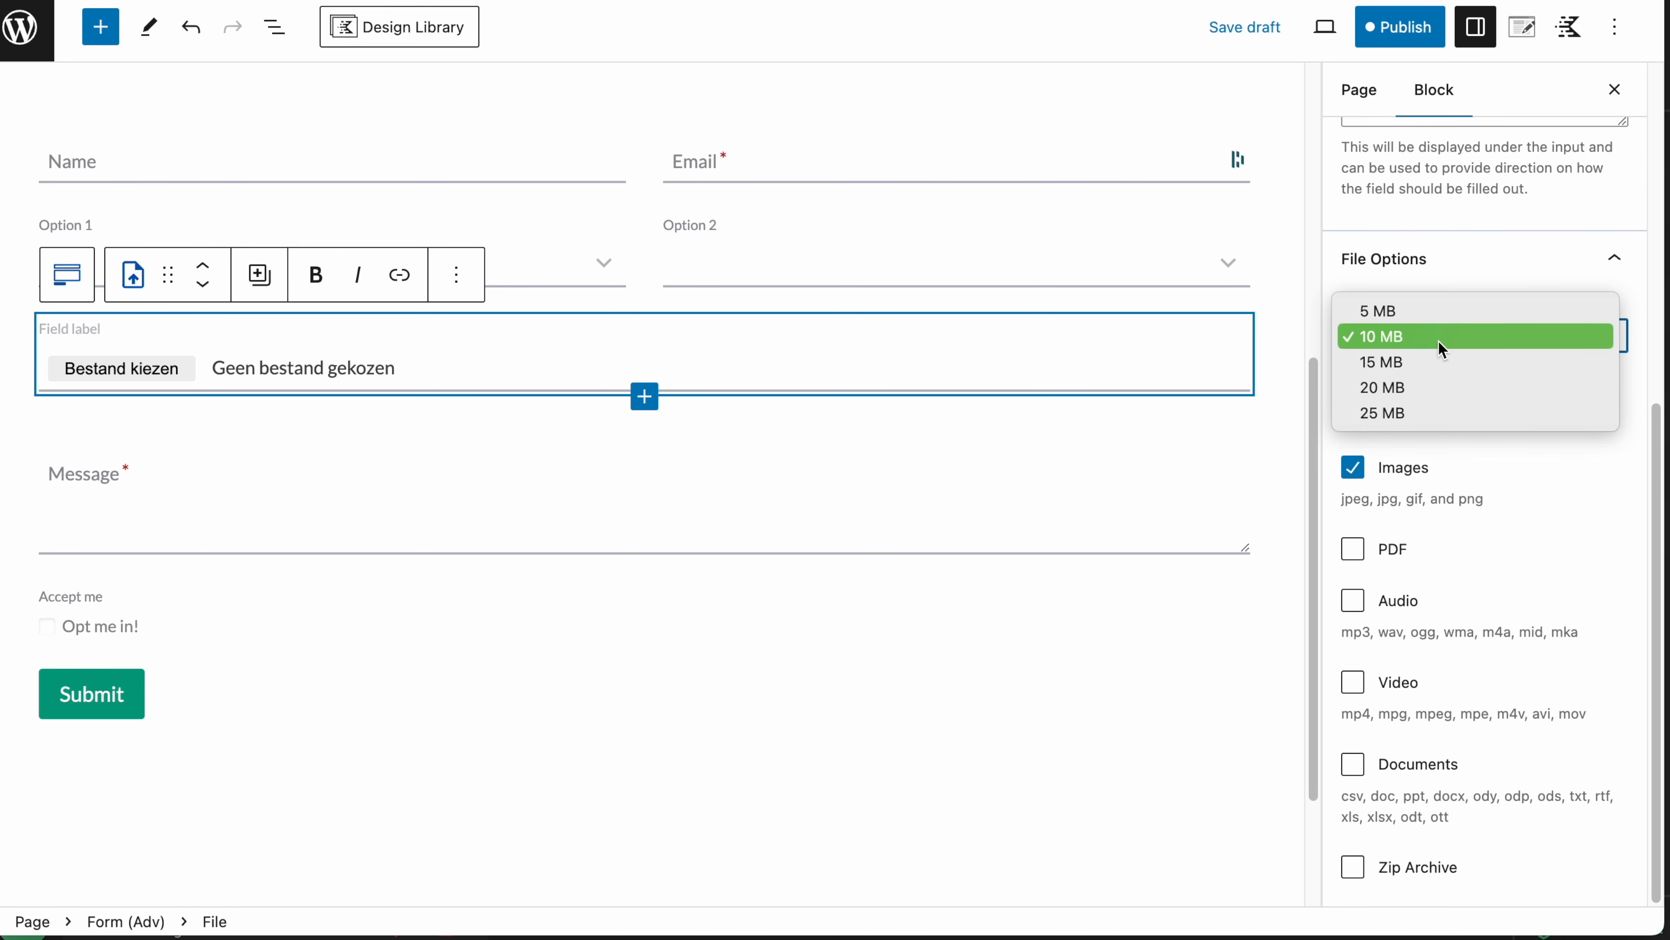
left_click(1436, 341)
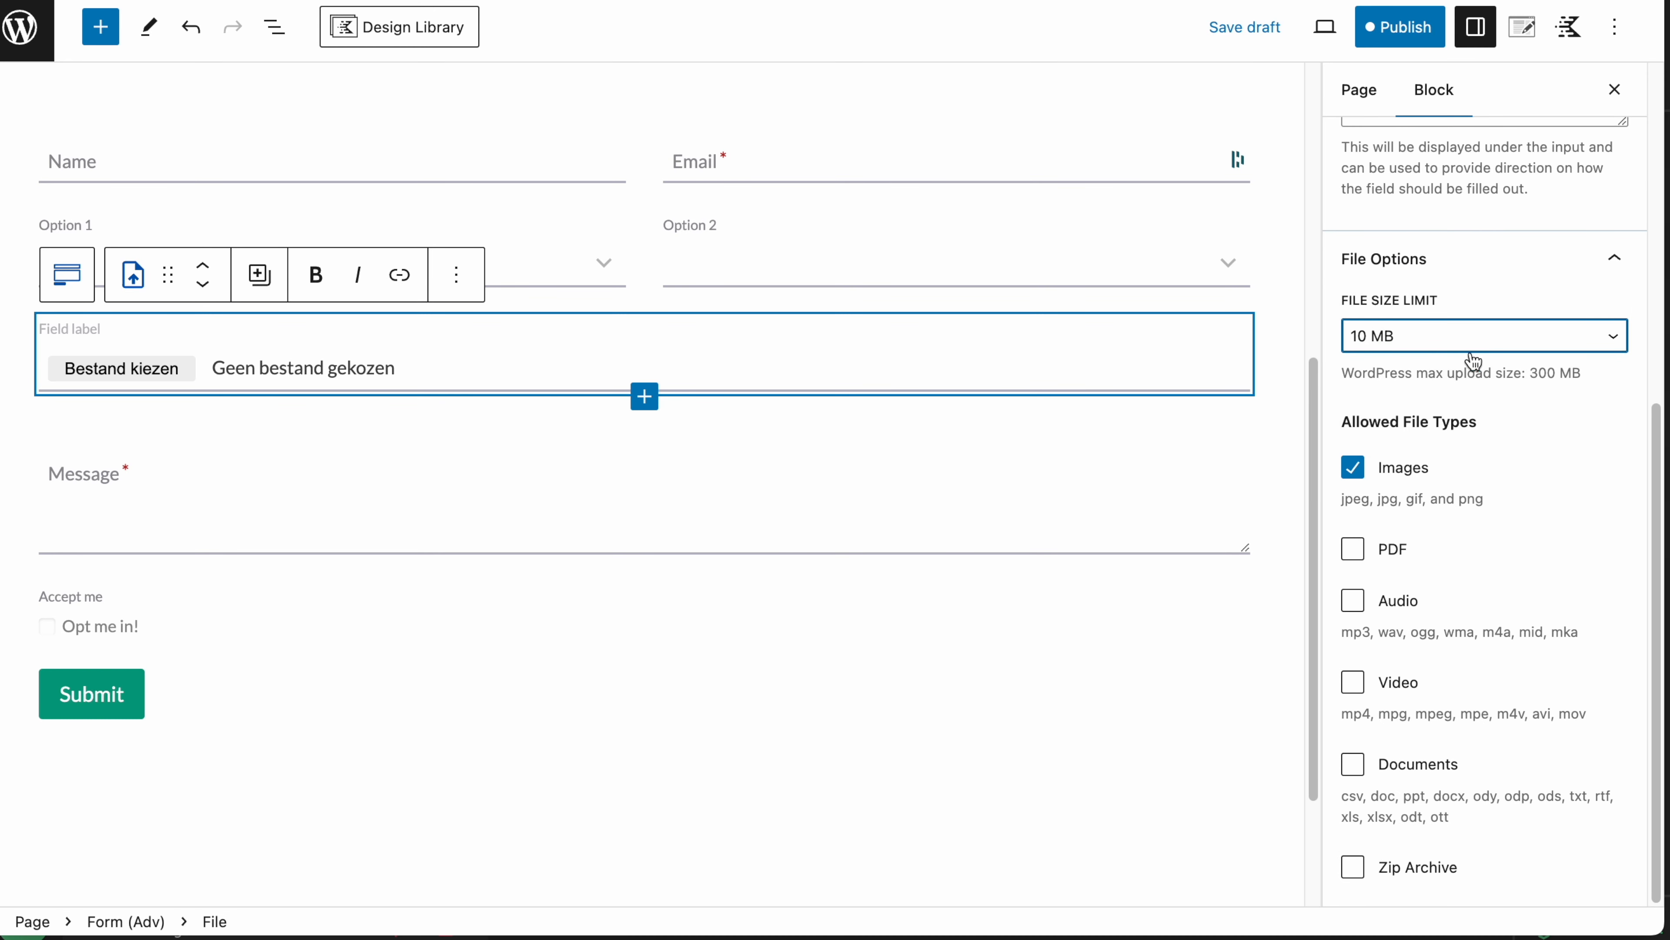
left_click_drag(1392, 427, 1496, 425)
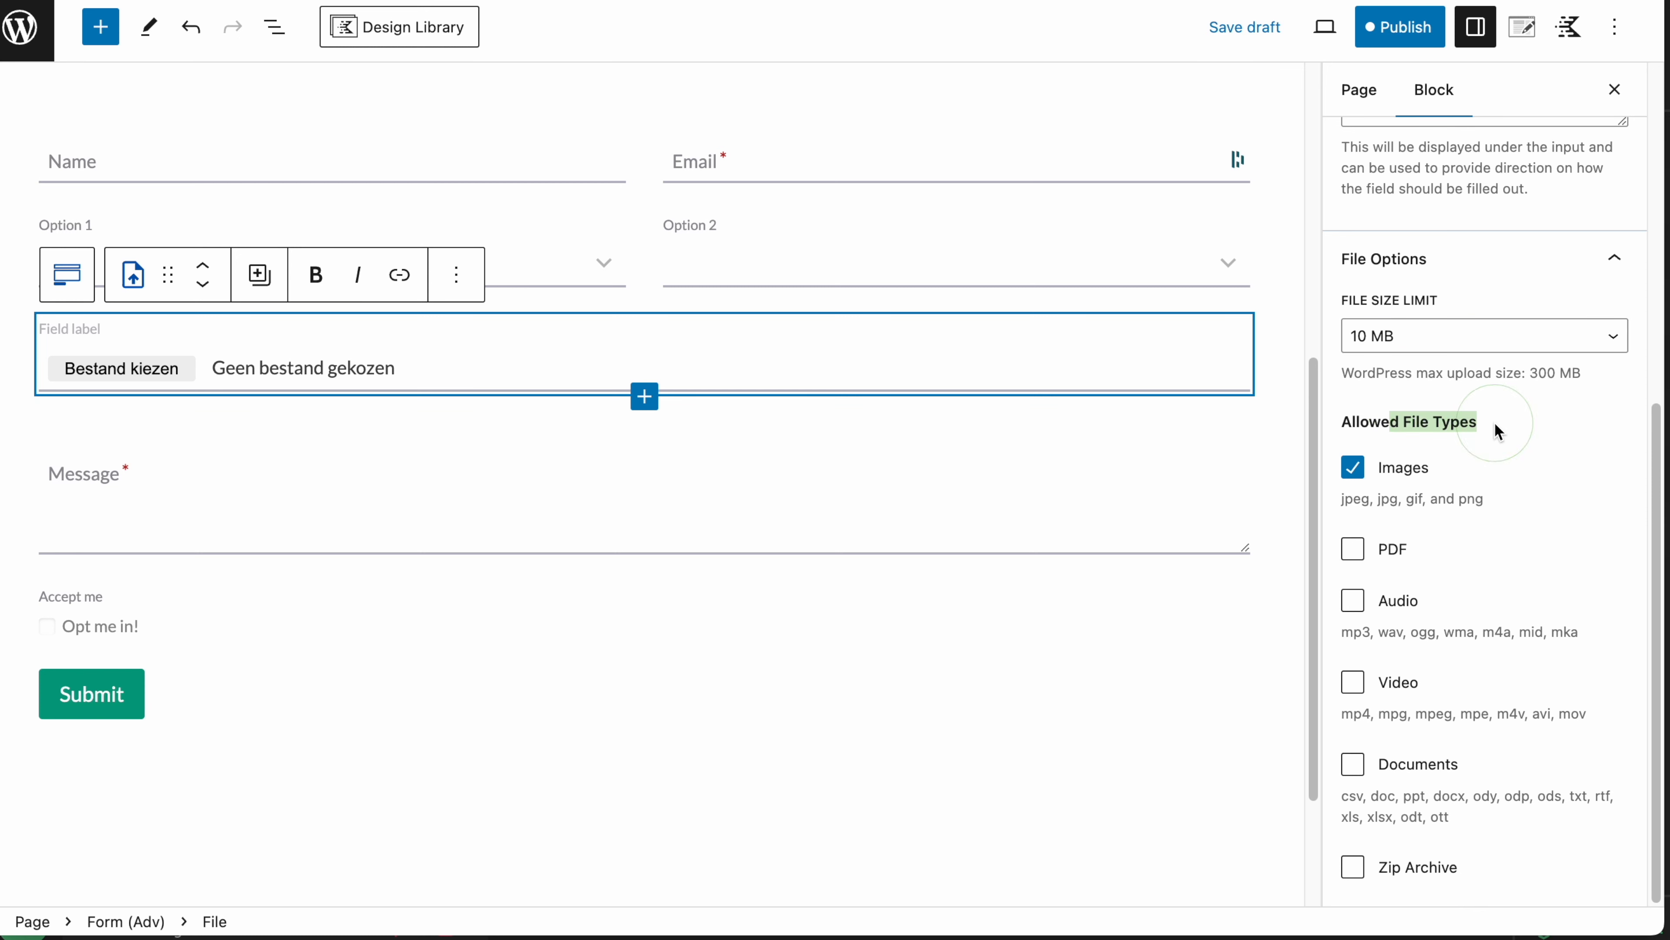
left_click(1353, 549)
scroll(1436, 403, "up", 5)
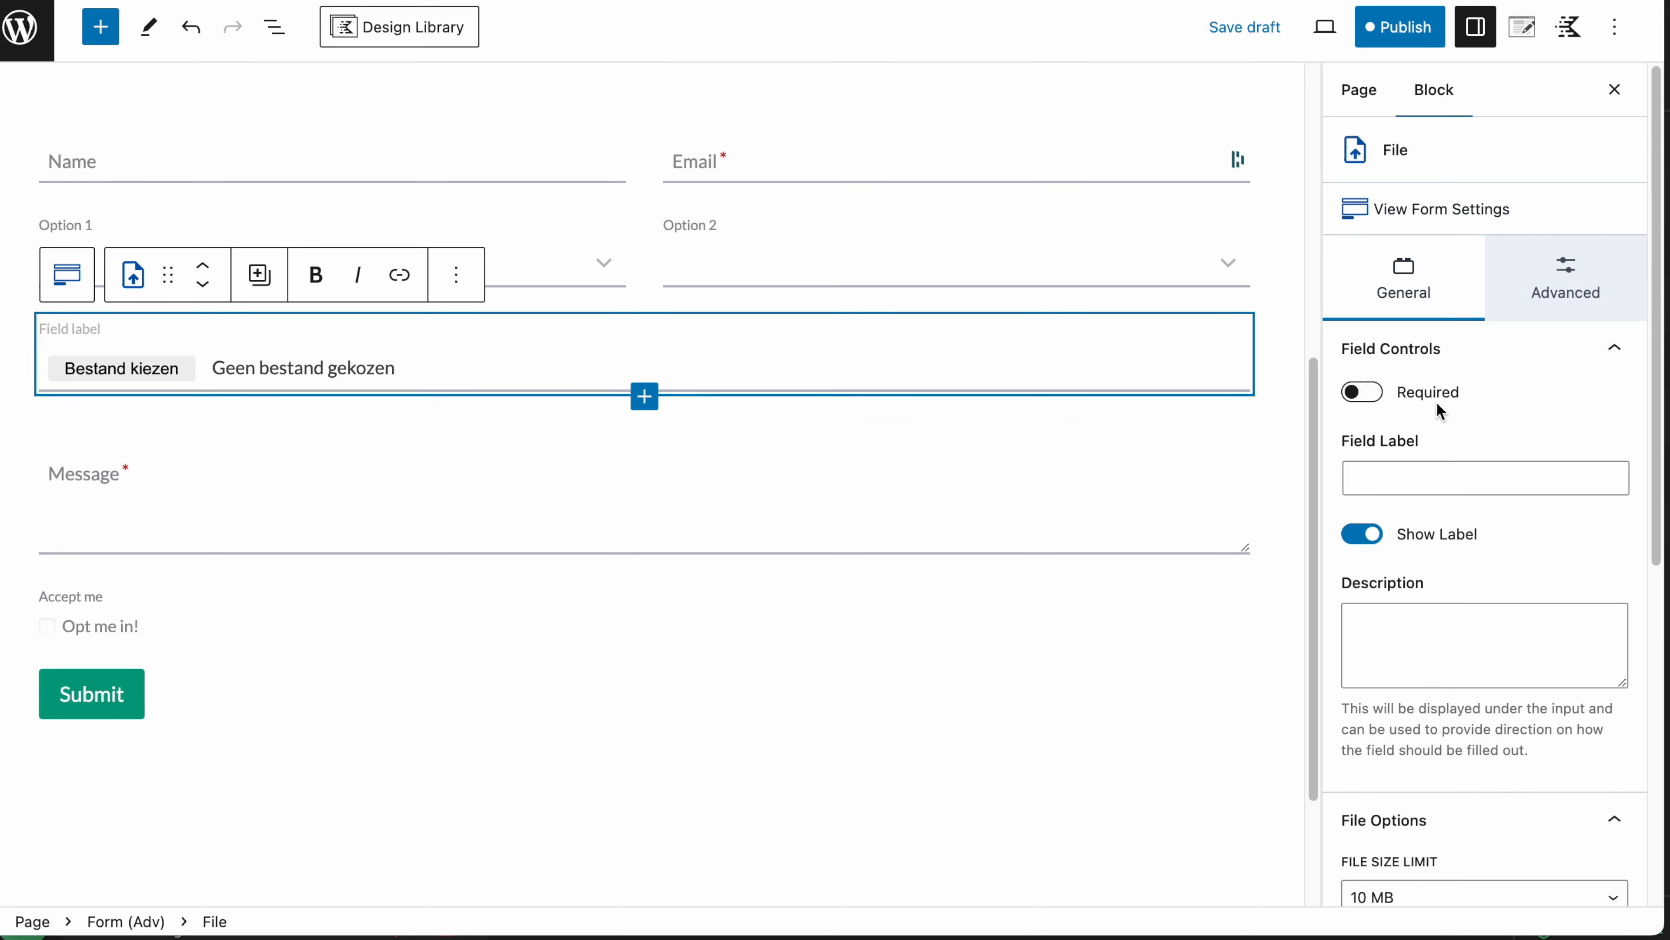
Step: Set the File field's maximum width to 50% and look through its extra settings and general options
scroll(1437, 411, "down", 1)
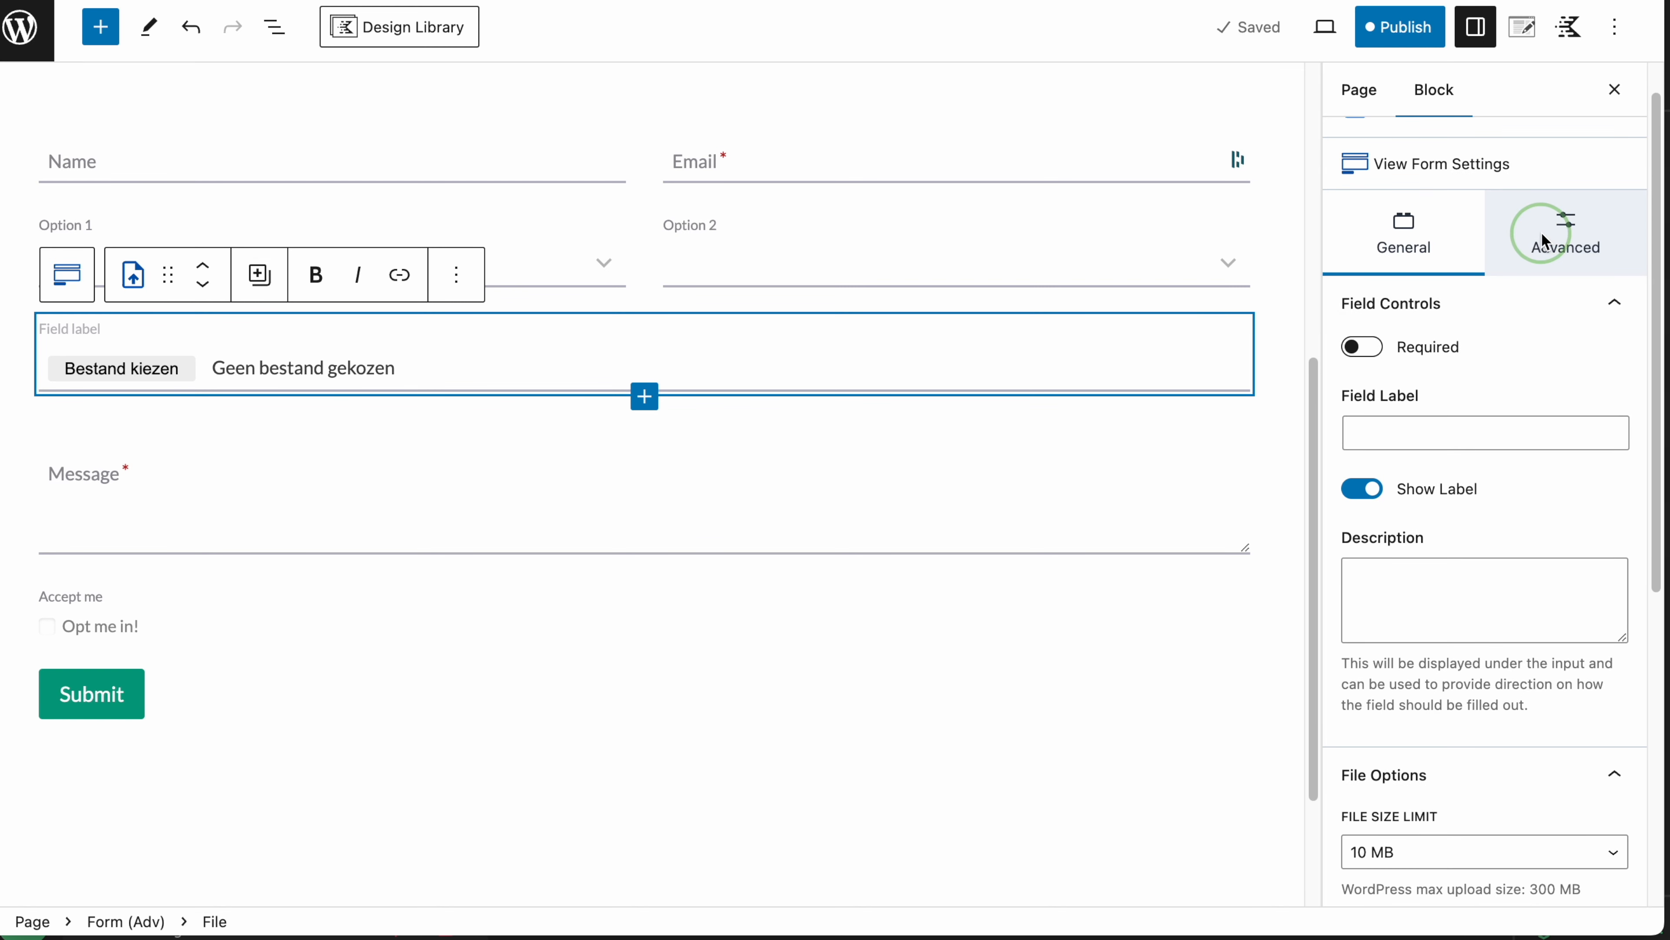
left_click(1550, 256)
mouse_move(1428, 432)
left_mouse_down()
mouse_move(1410, 433)
mouse_move(1450, 432)
mouse_move(1407, 435)
mouse_move(1460, 435)
mouse_move(1431, 442)
left_mouse_up()
left_click(1368, 602)
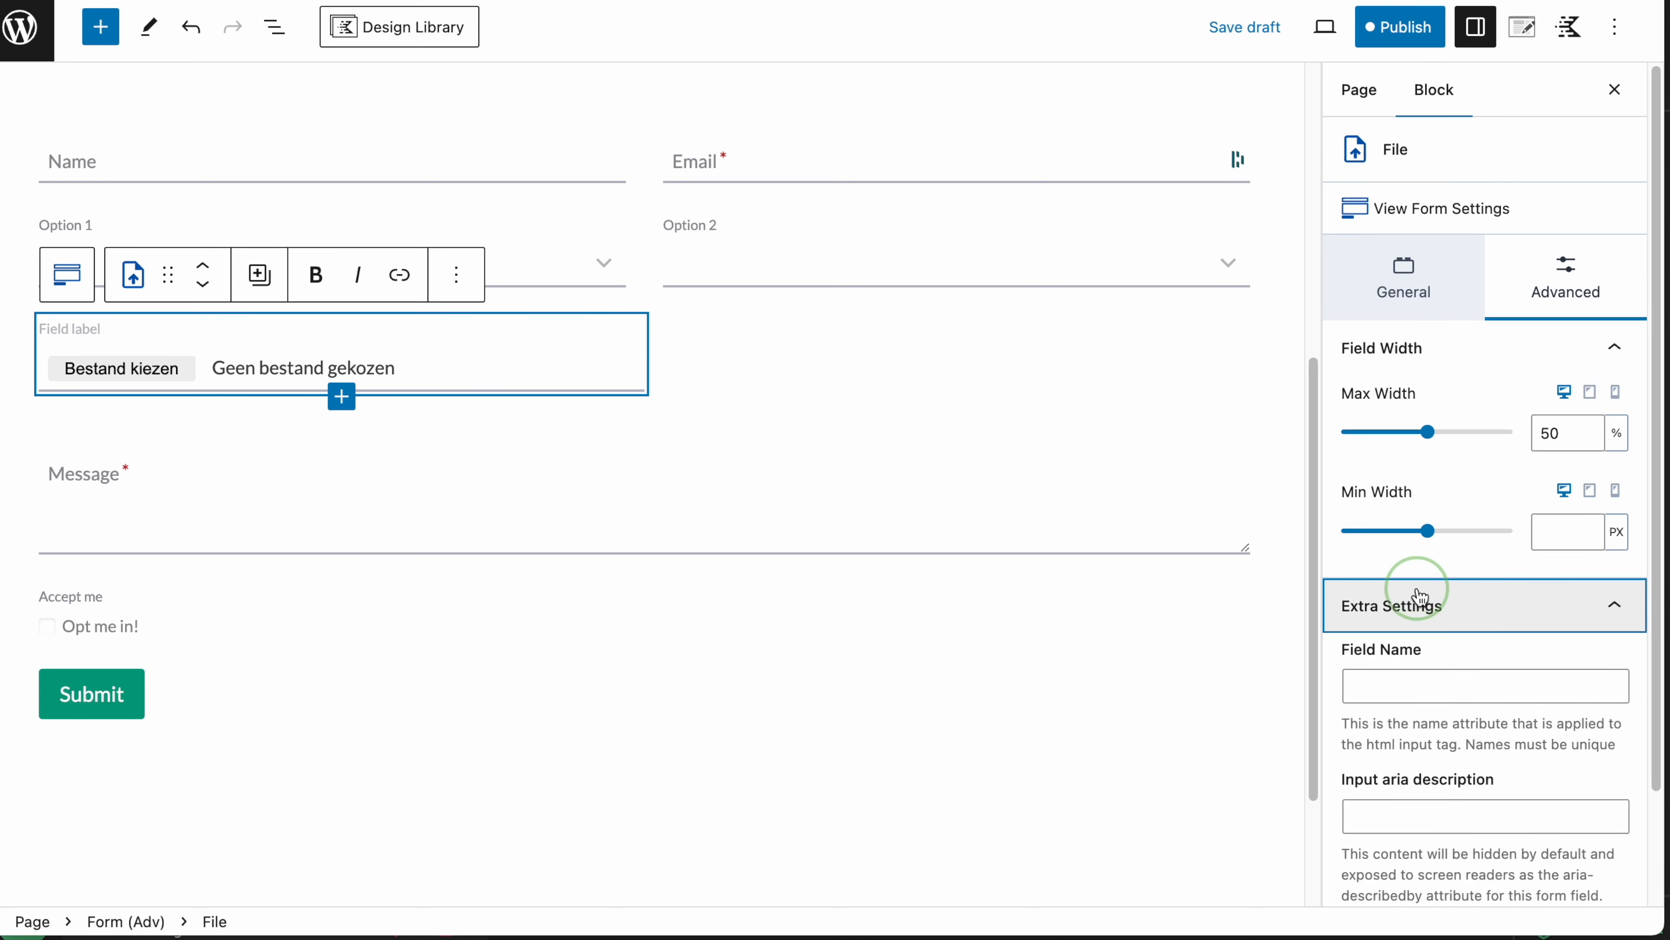
left_click(1403, 571)
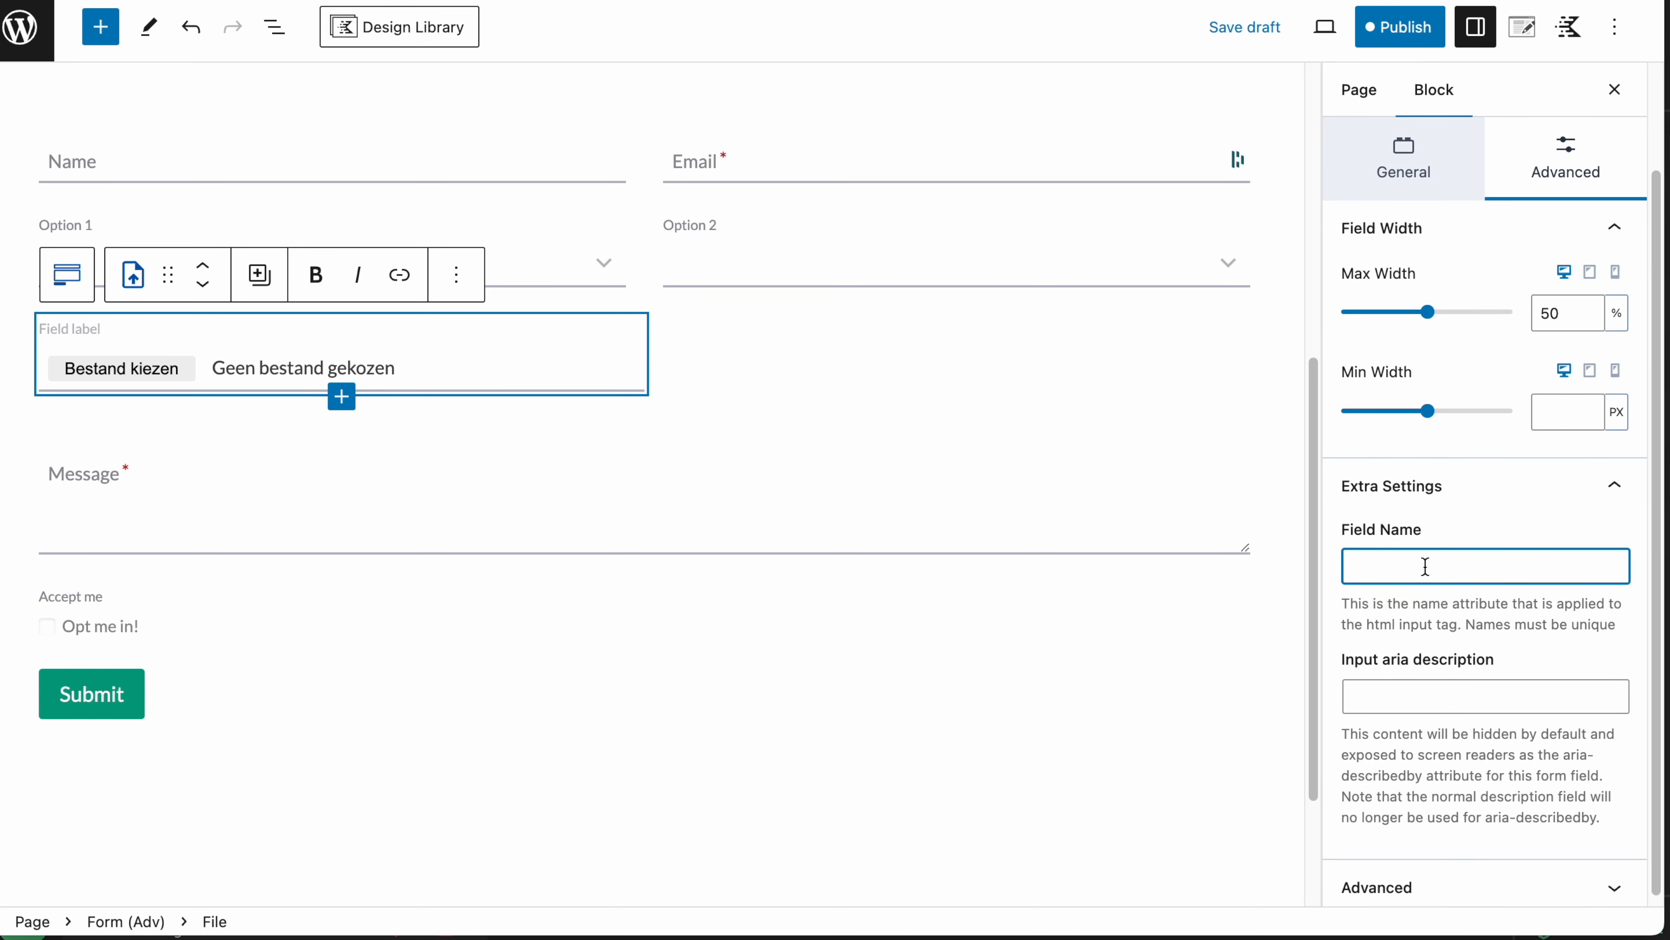
scroll(1428, 567, "up", 2)
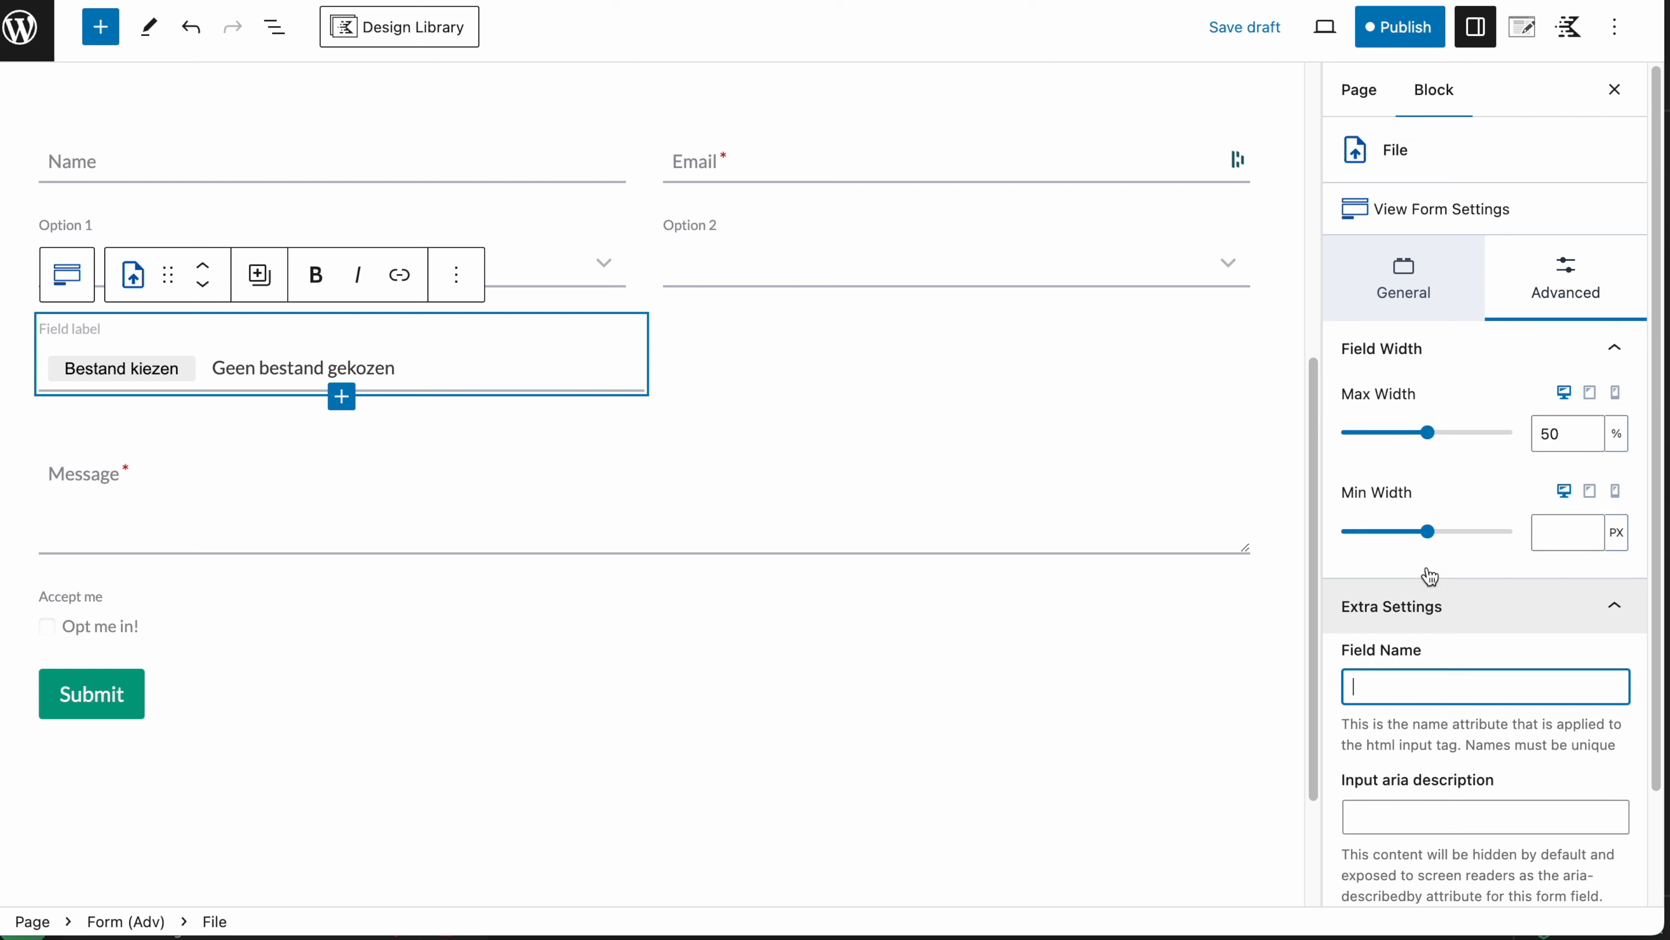
left_click(1405, 276)
scroll(1369, 540, "down", 5)
scroll(1369, 541, "up", 5)
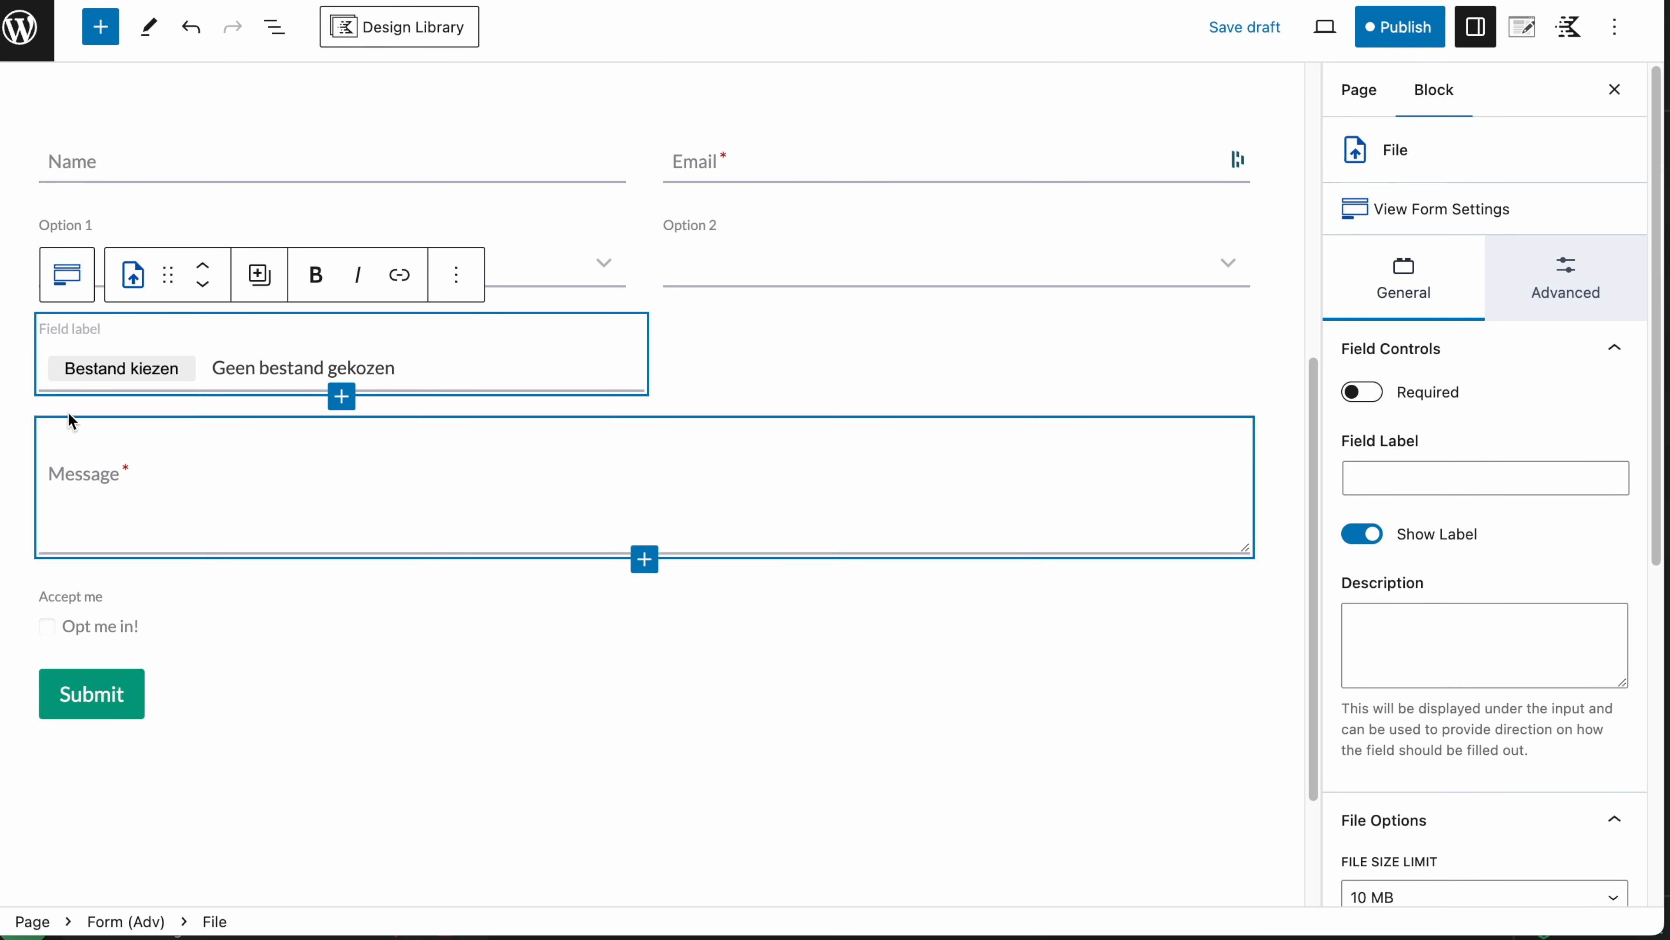
Step: Add a Row Layout with two equal columns to the form, above the File field
left_click(66, 286)
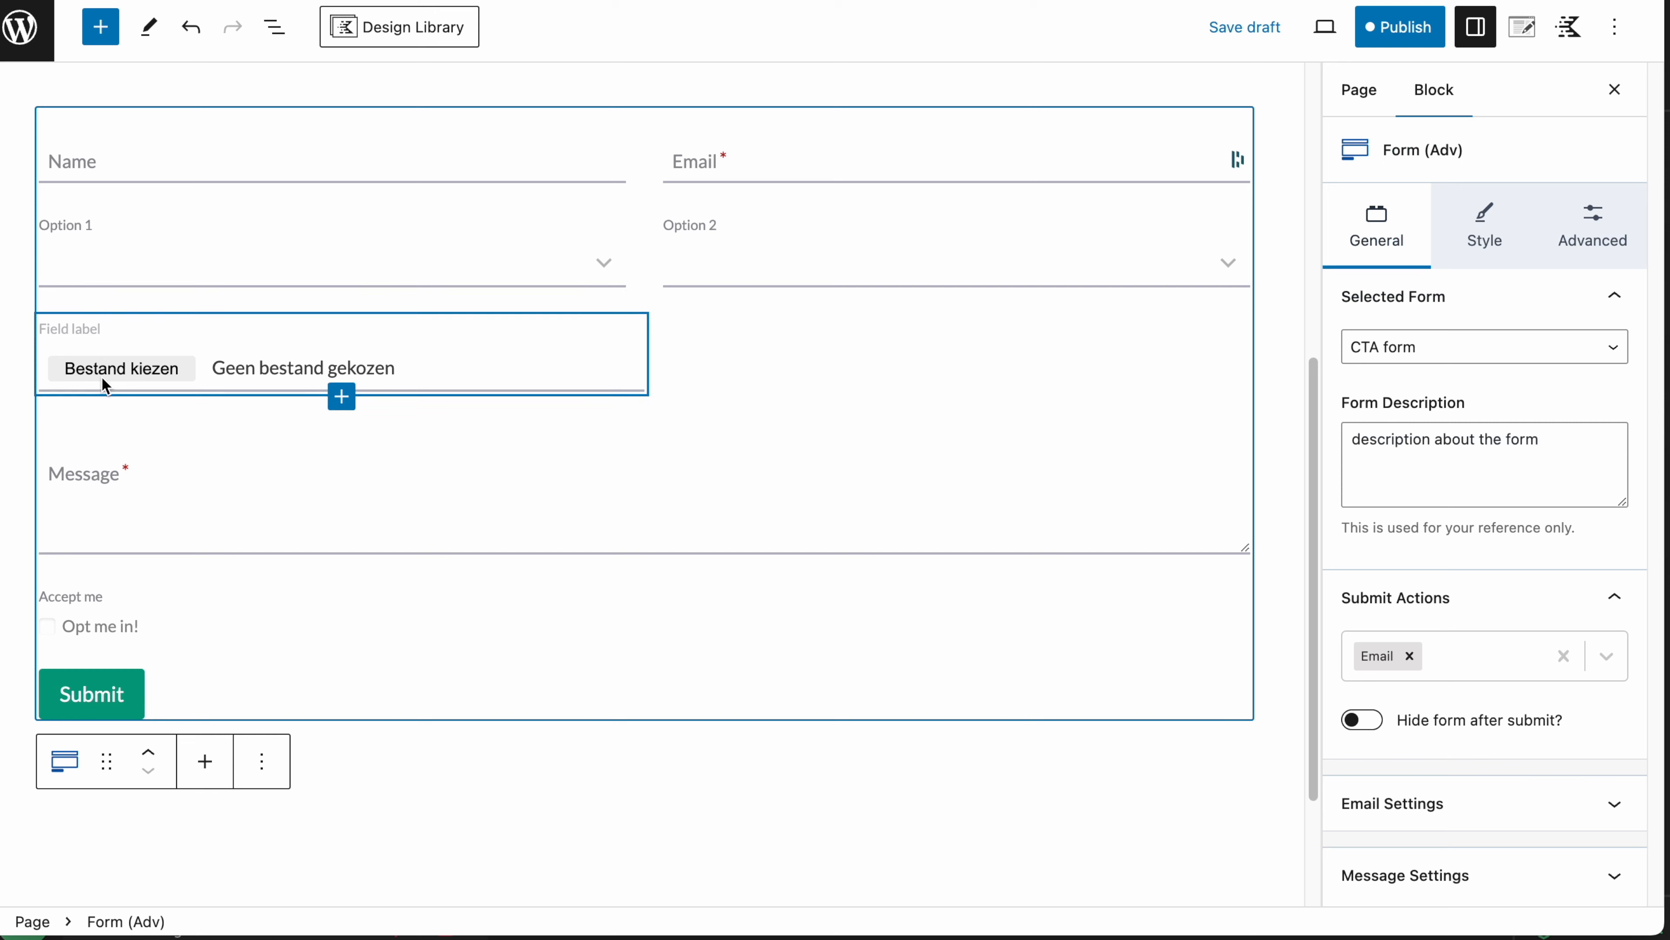
left_click(202, 769)
left_click(275, 388)
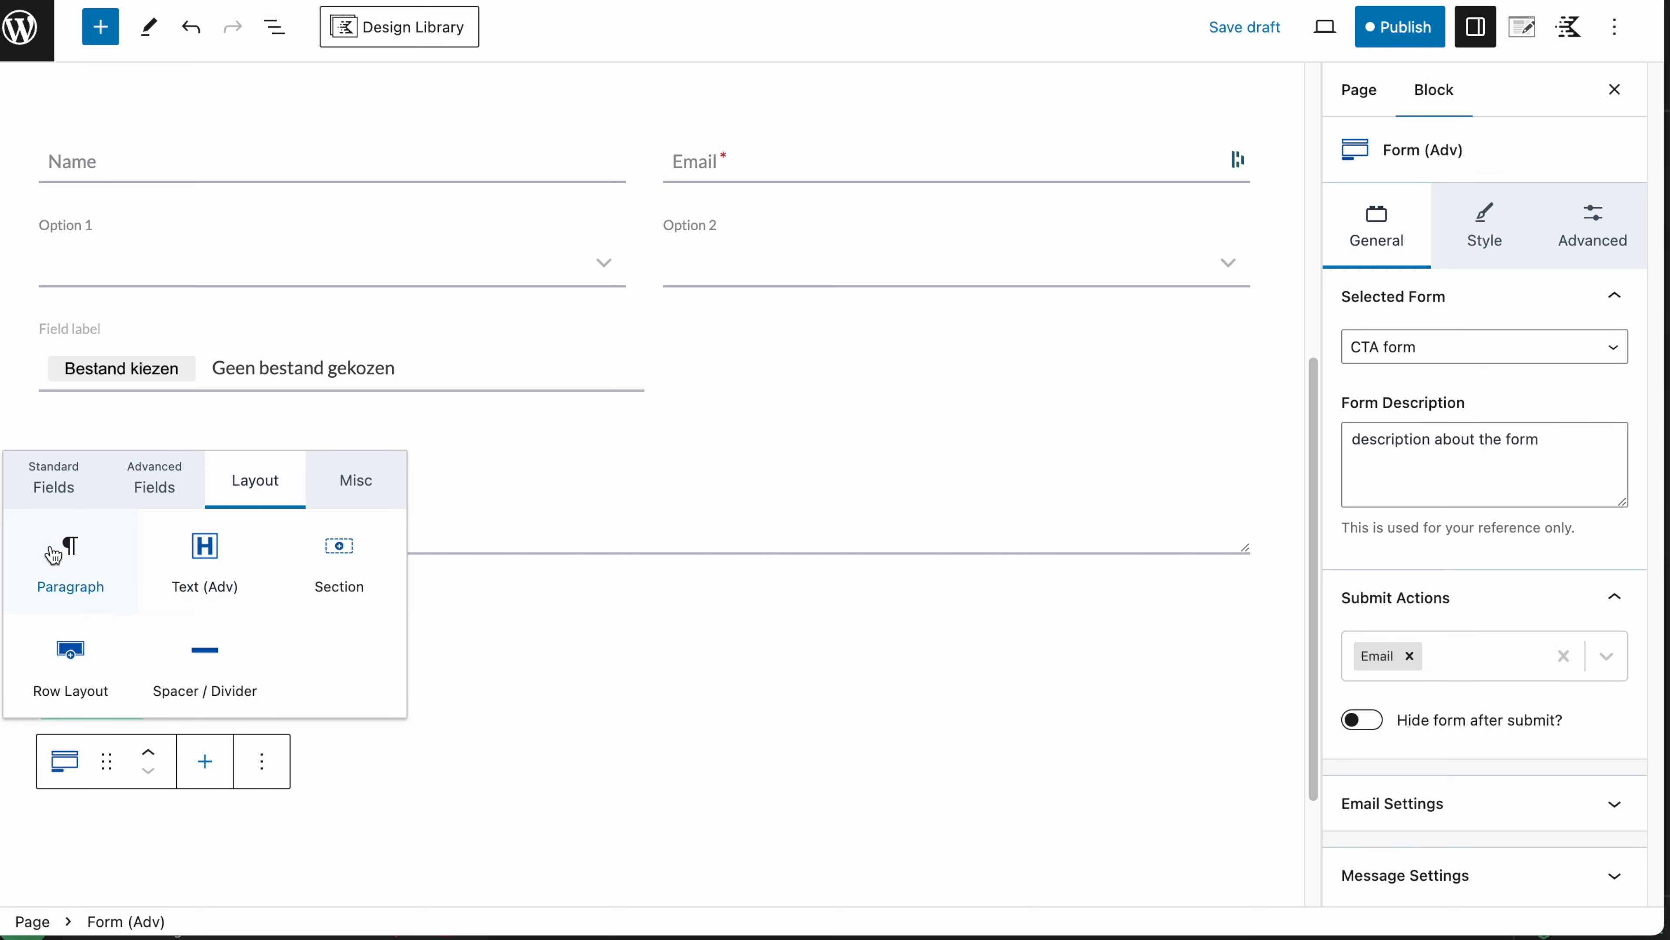
left_click(111, 699)
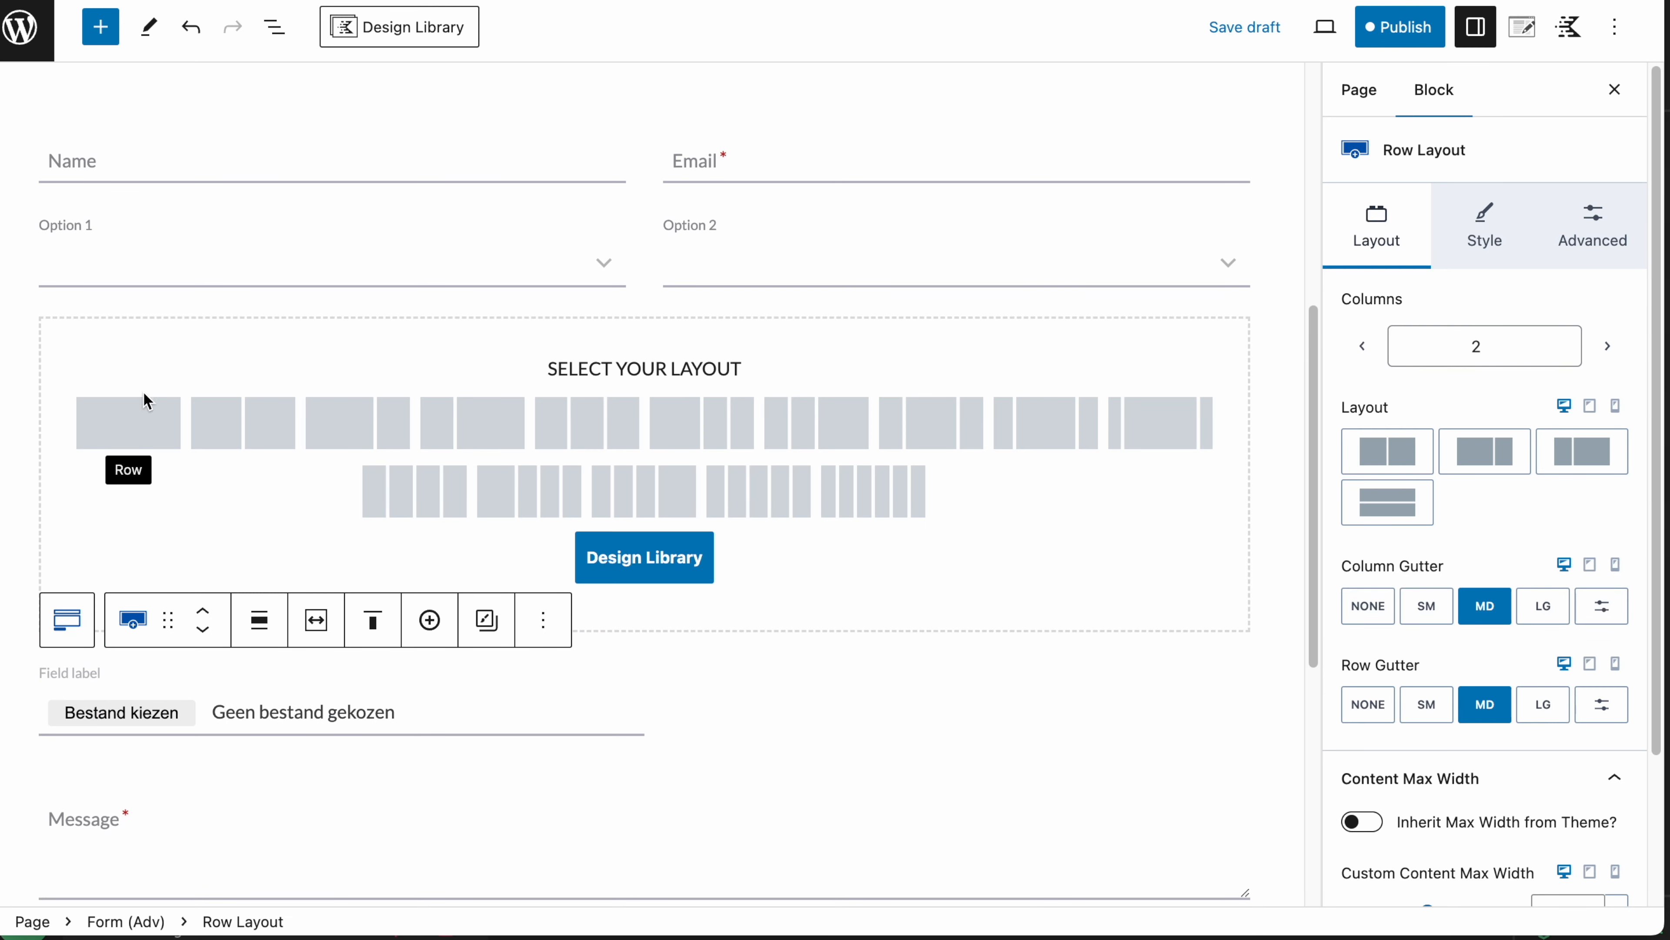
left_click(242, 408)
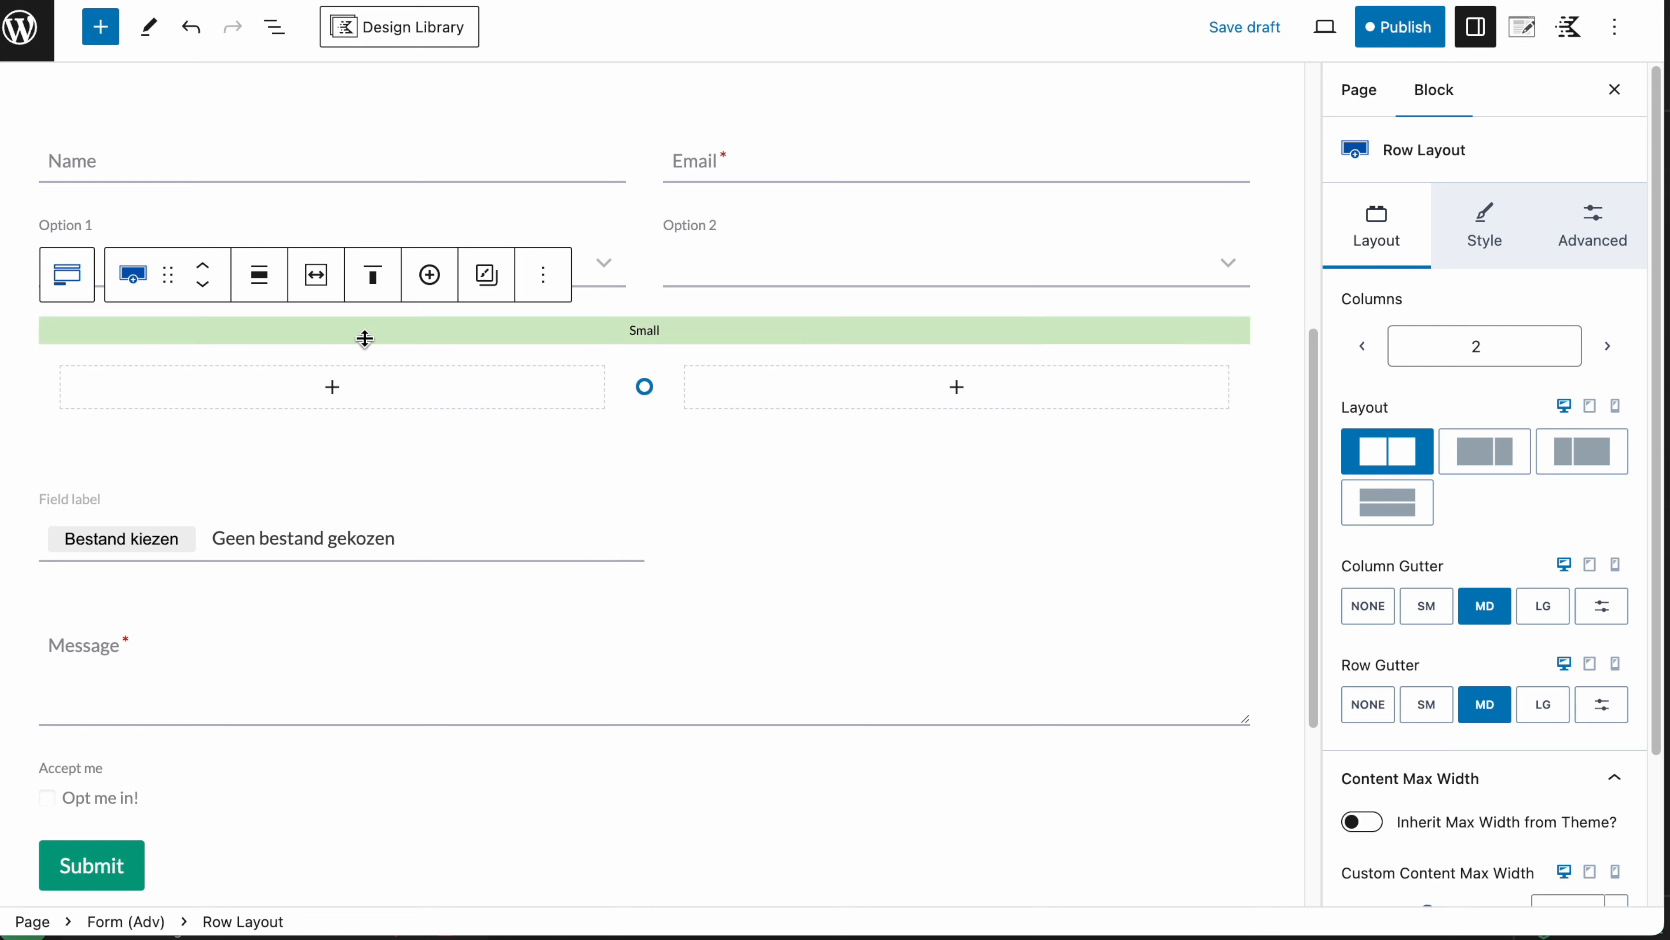
Step: Examine the form's block structure, expanding its row layouts to check the nested sections and fields
left_click(274, 27)
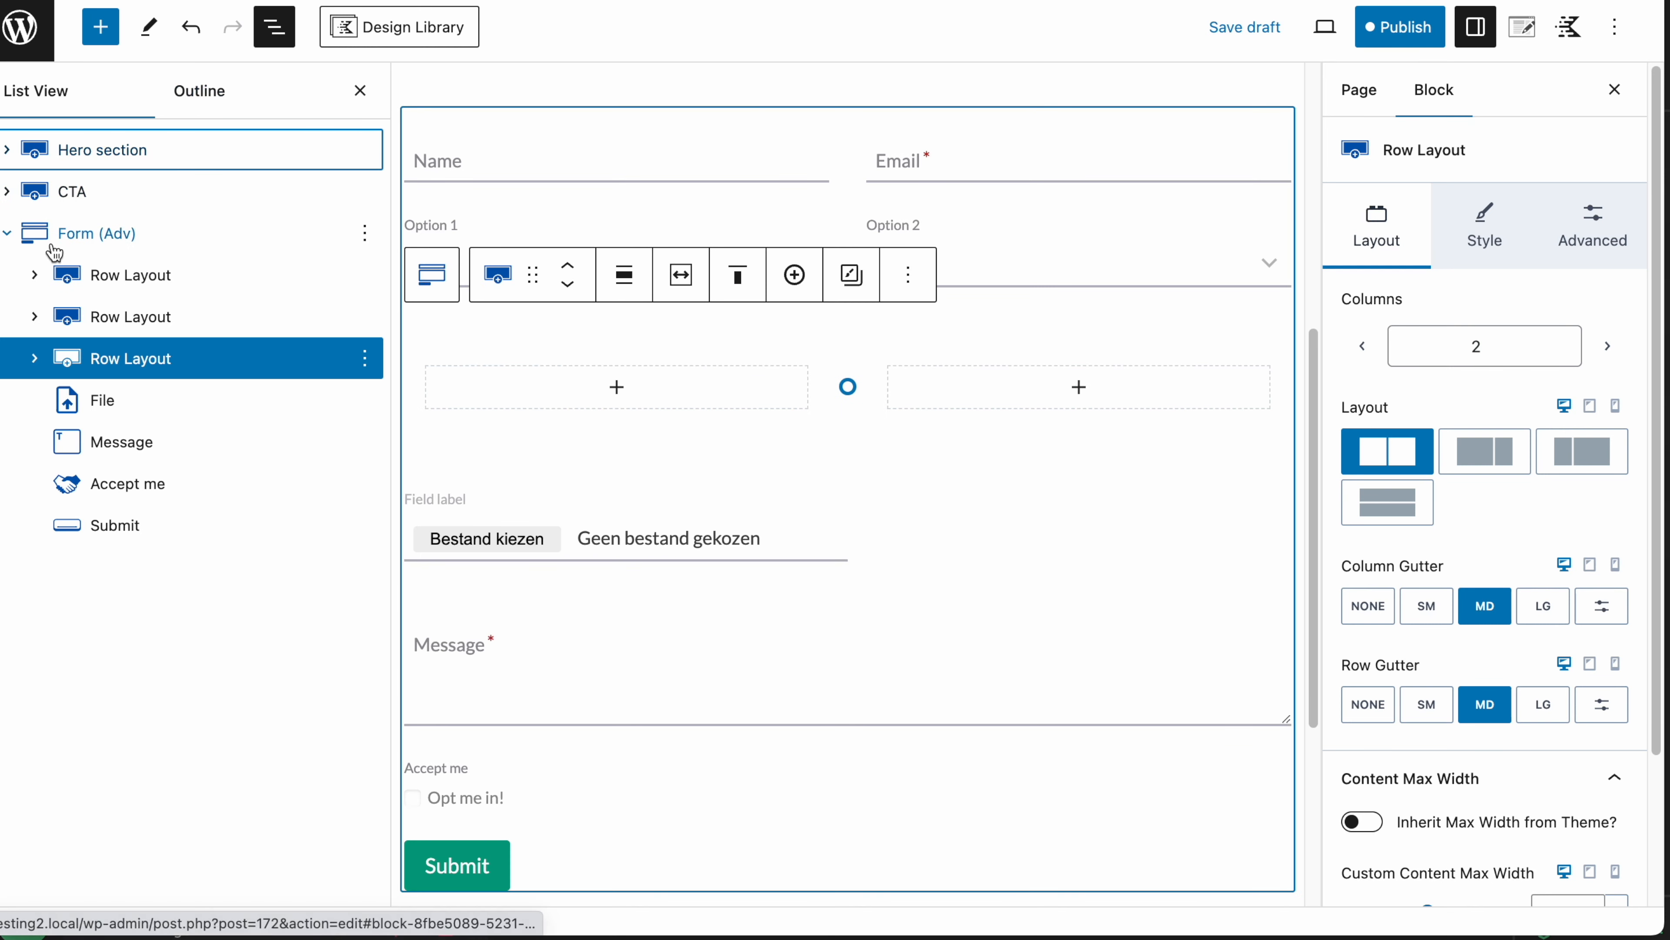
left_click(120, 276)
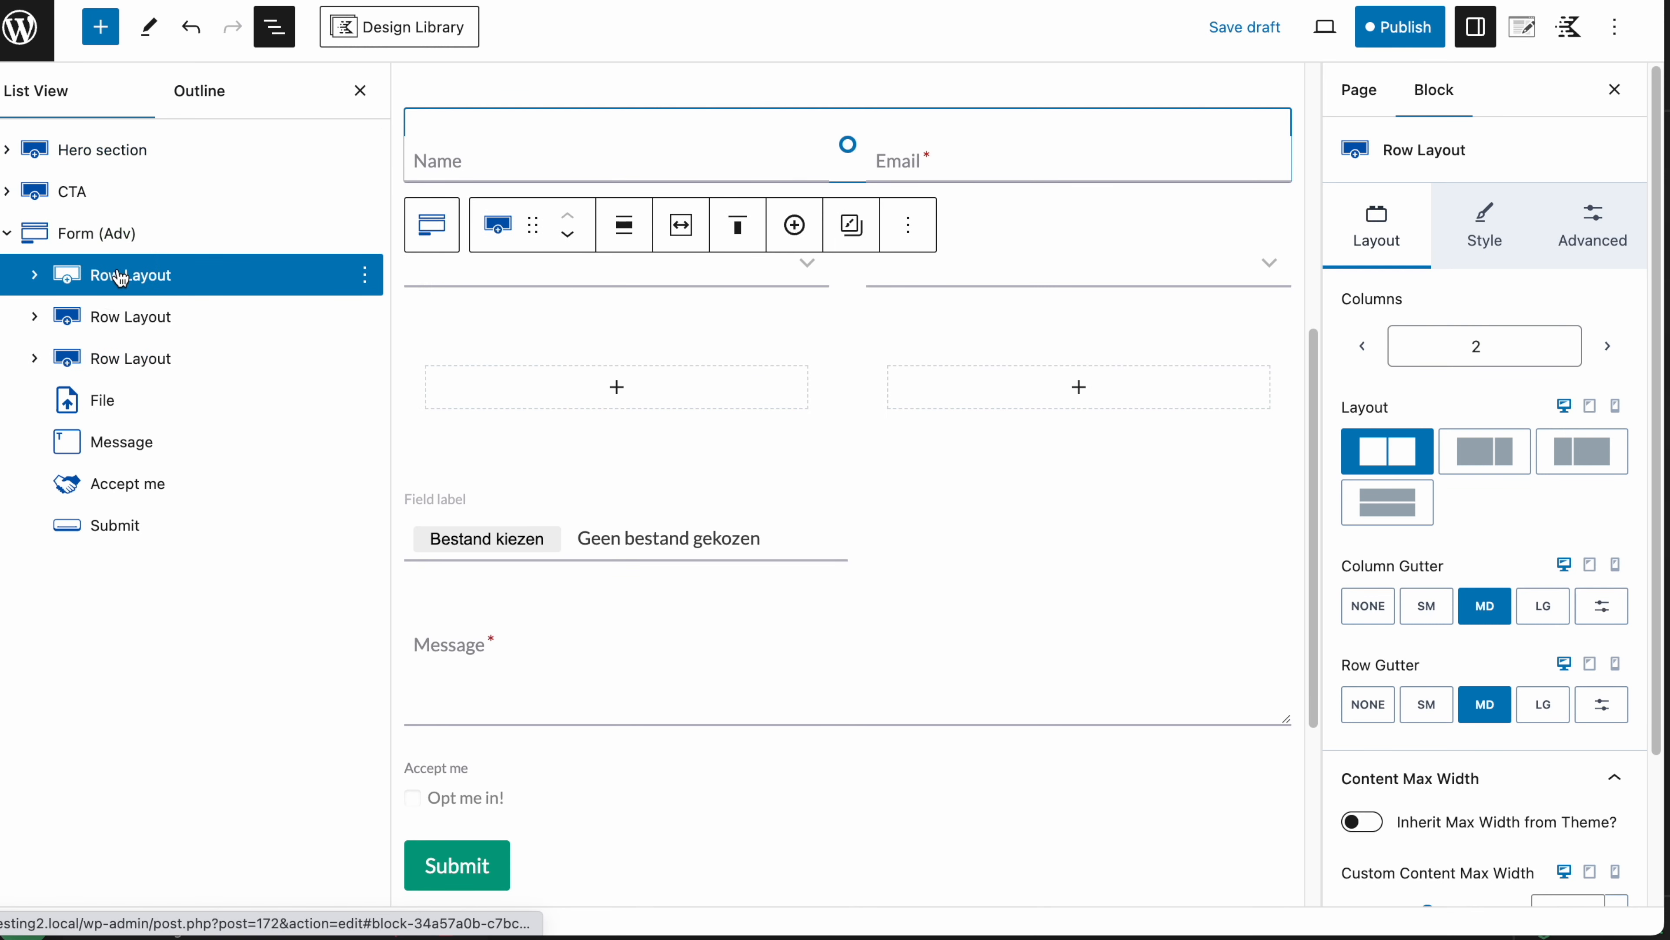
left_click(34, 275)
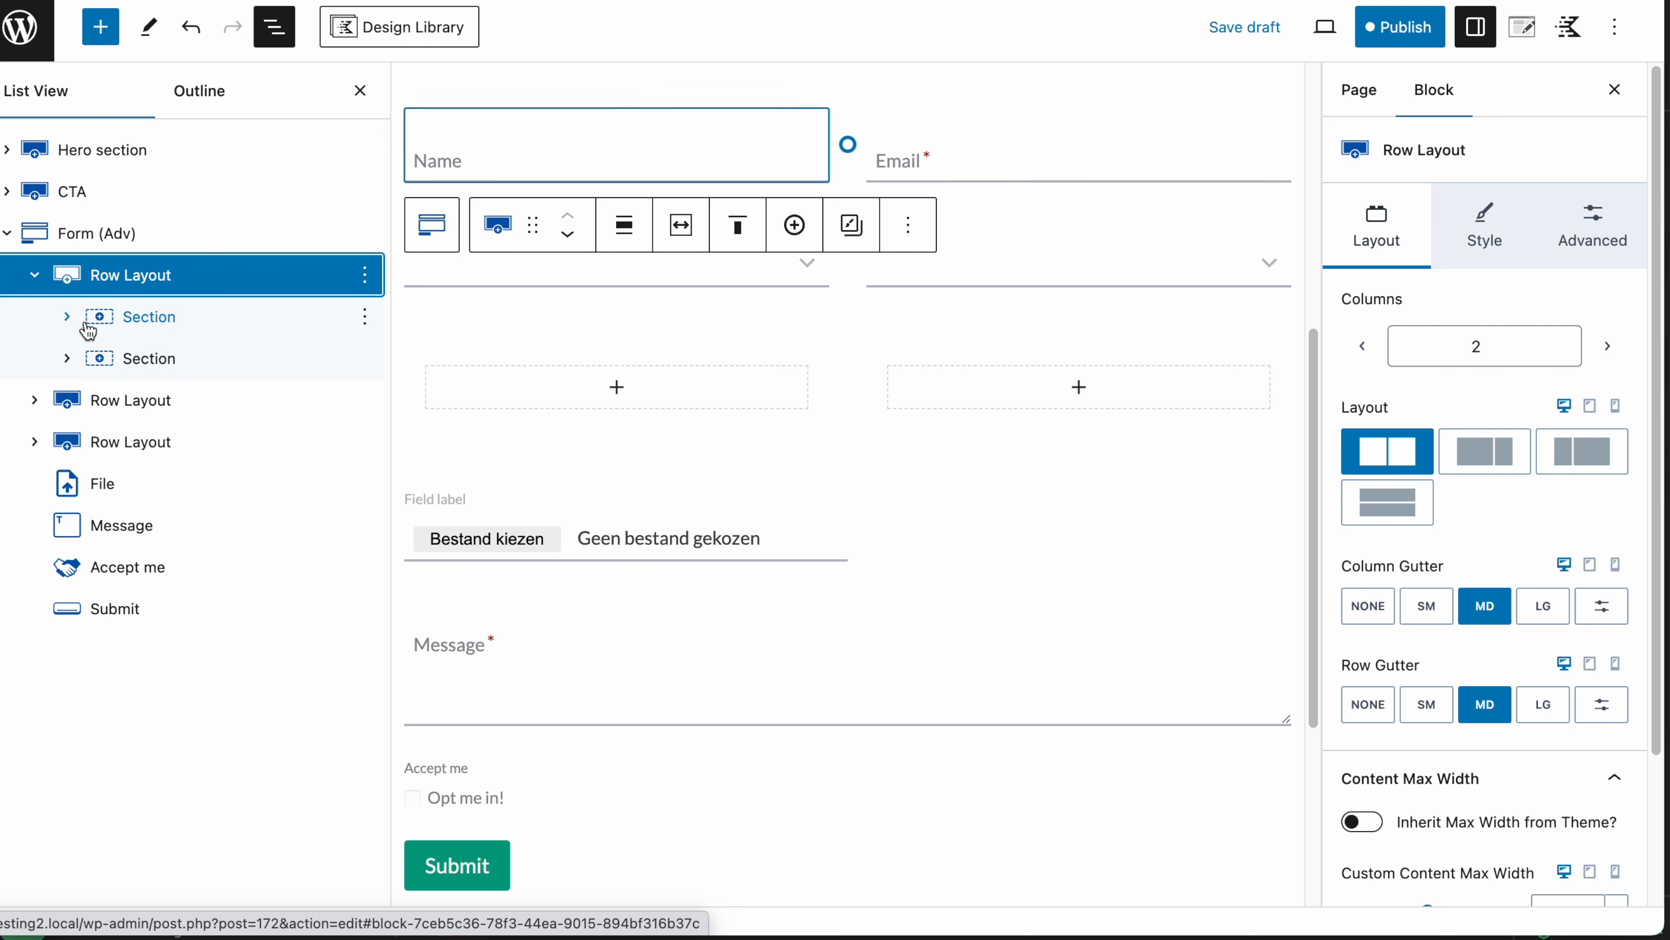
left_click(67, 317)
left_click(68, 402)
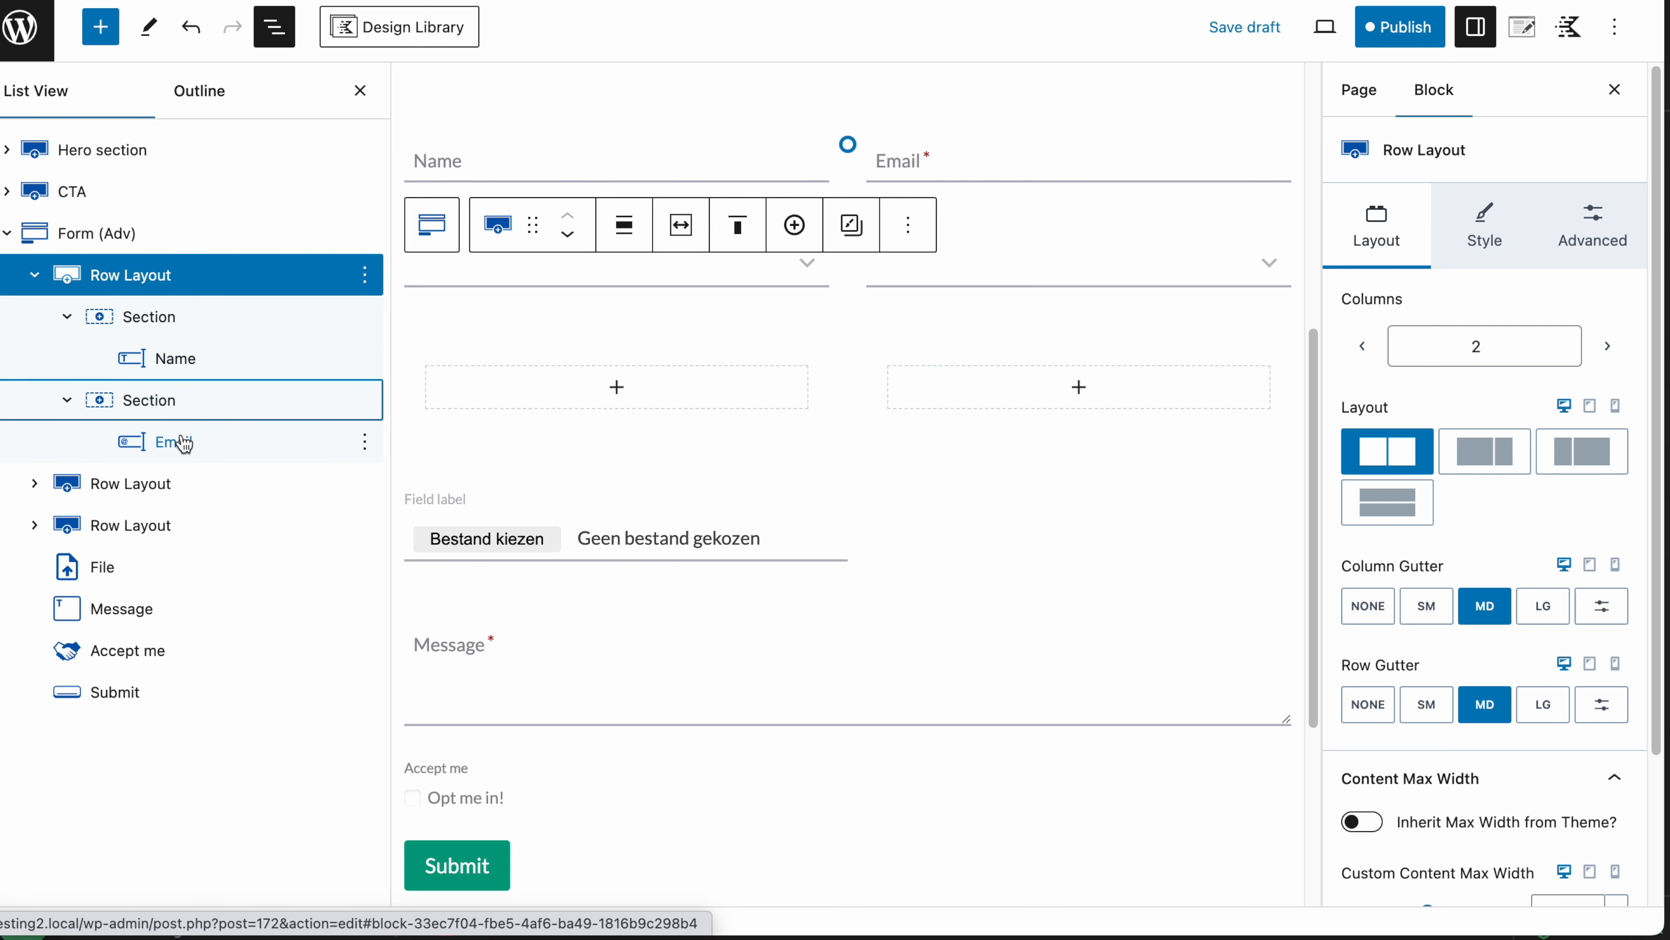
left_click(36, 488)
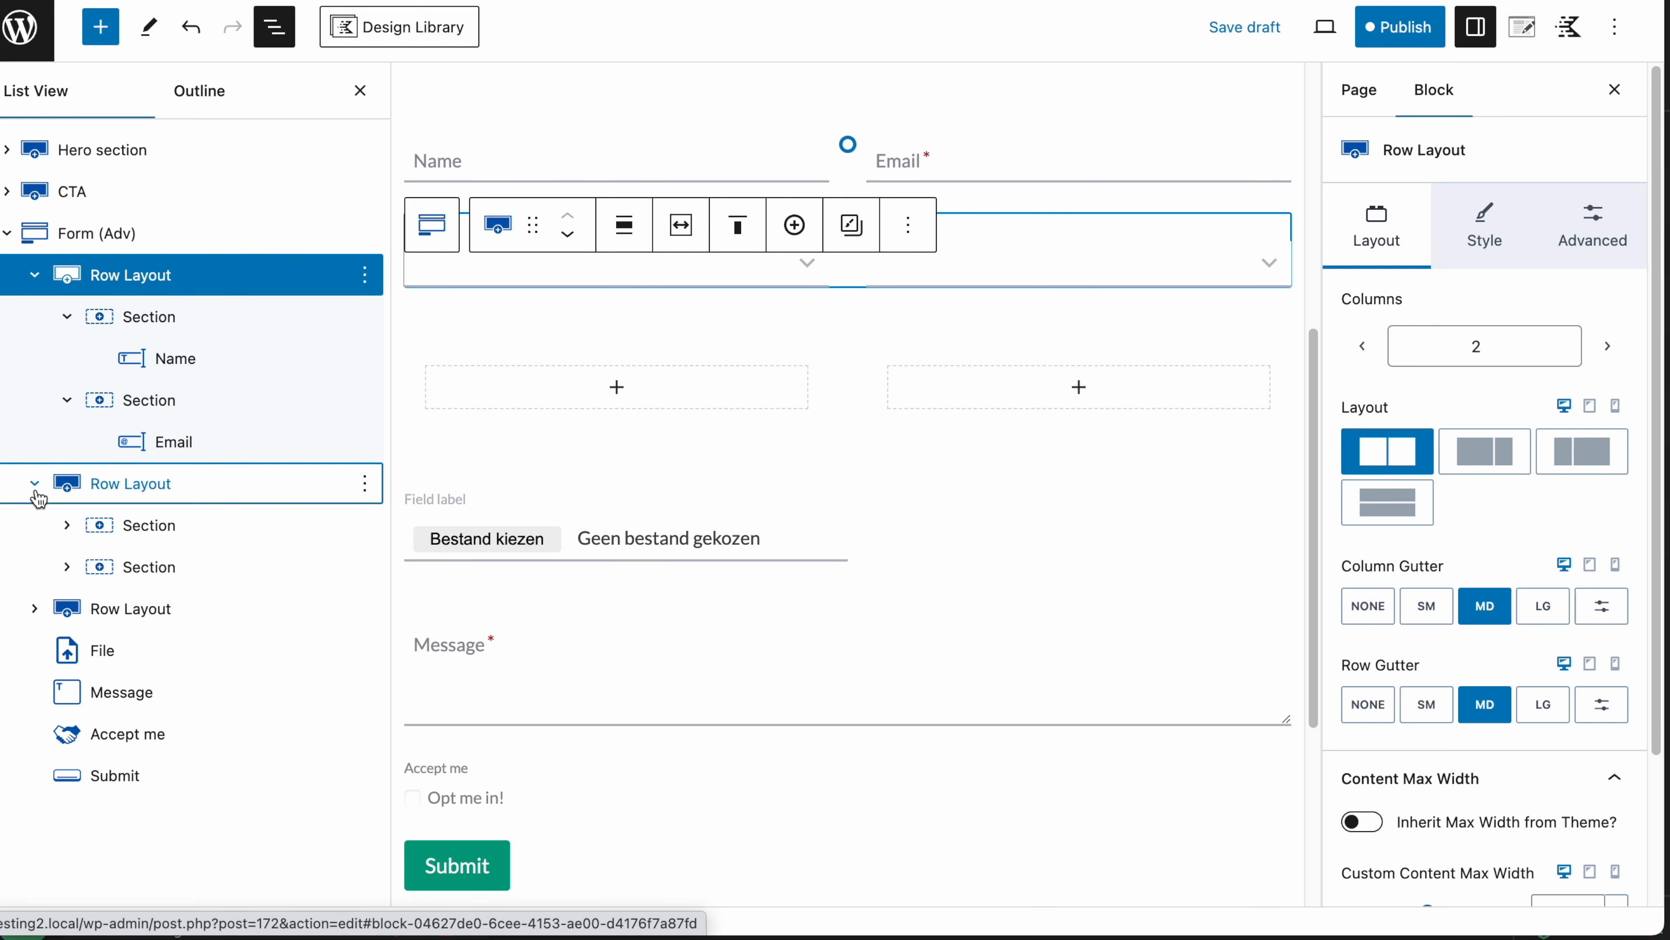
left_click(36, 488)
left_click(32, 526)
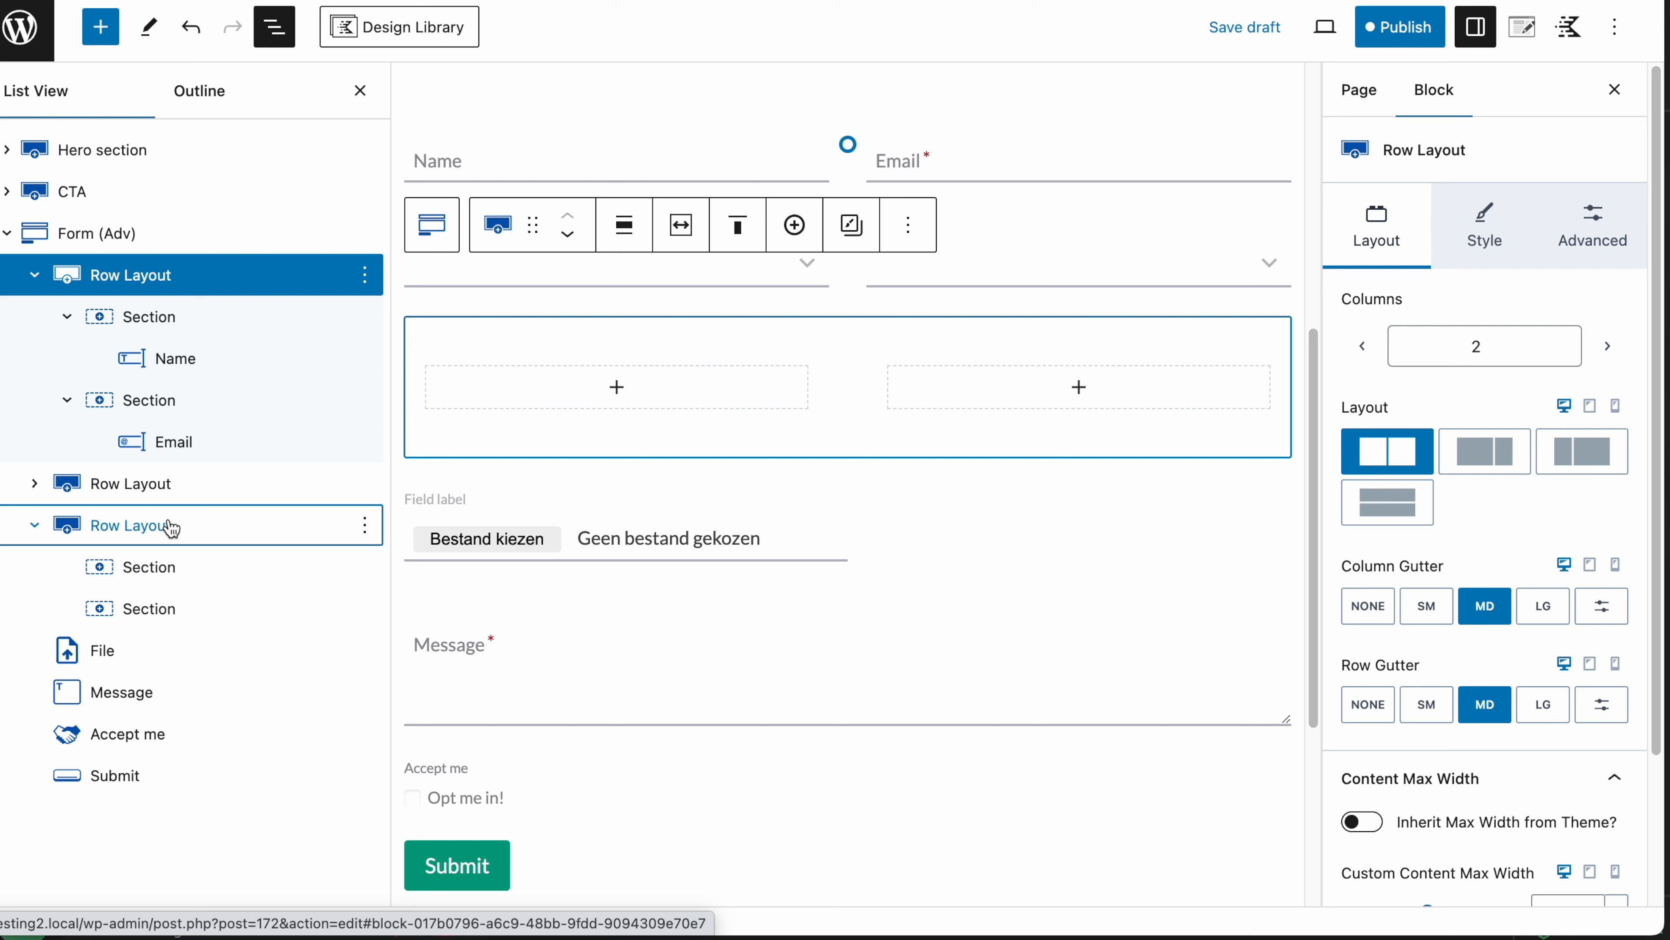
Step: Add a Text (Adv) block to the new row's first column and an Email Field to its second column
left_click(152, 526)
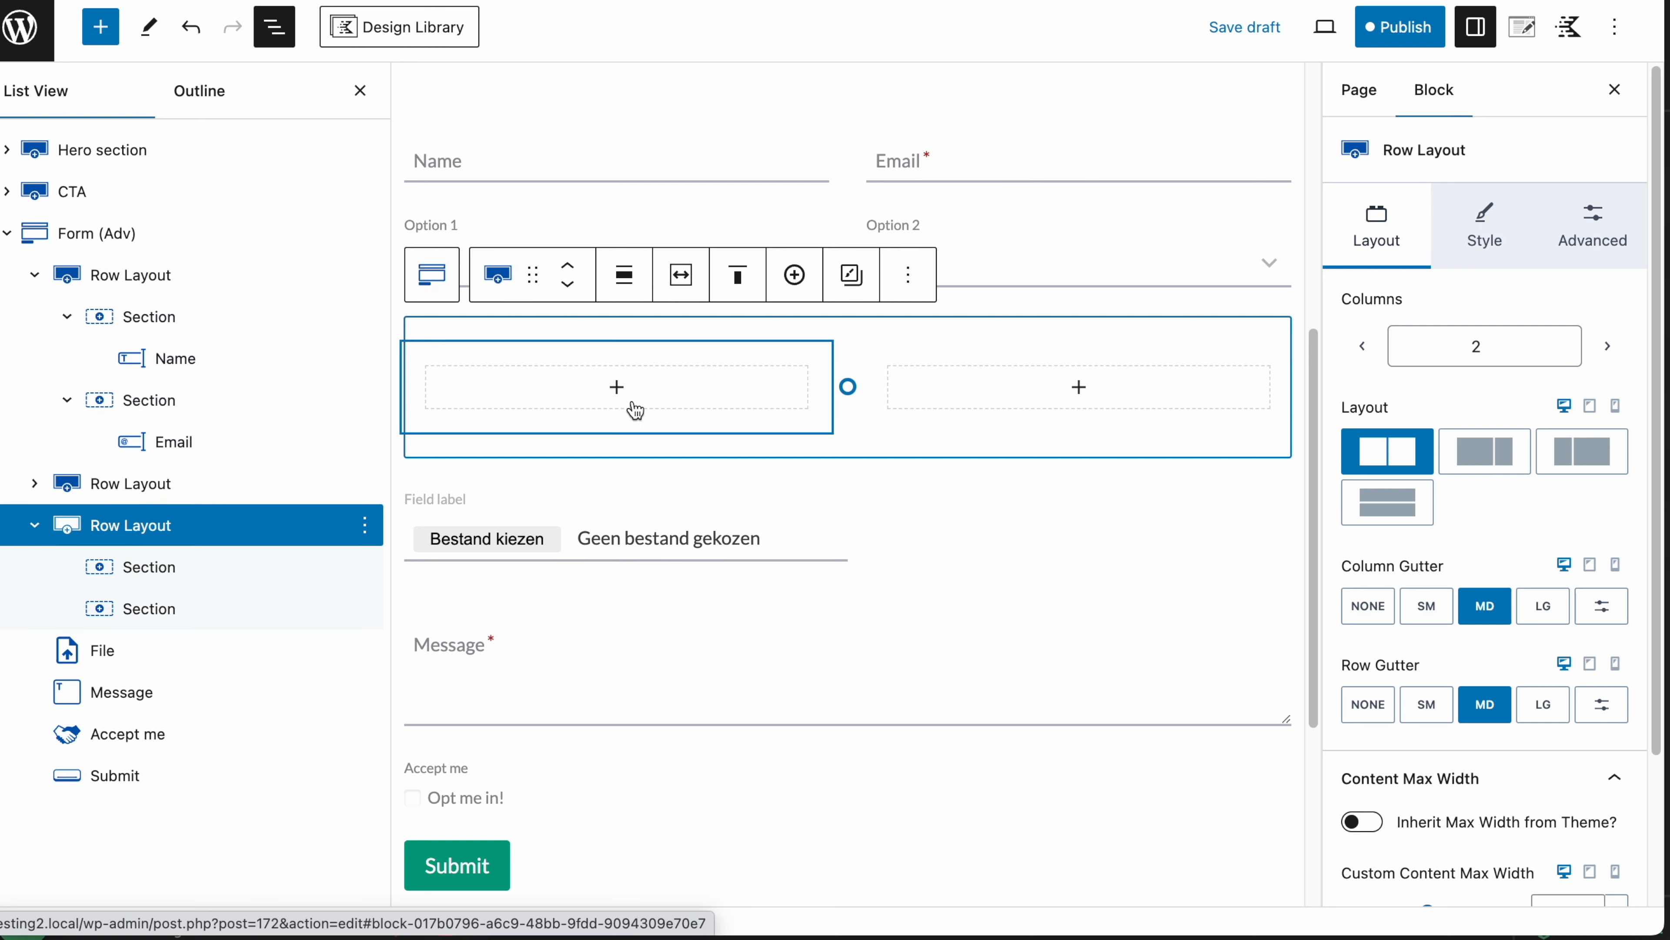
left_click(622, 388)
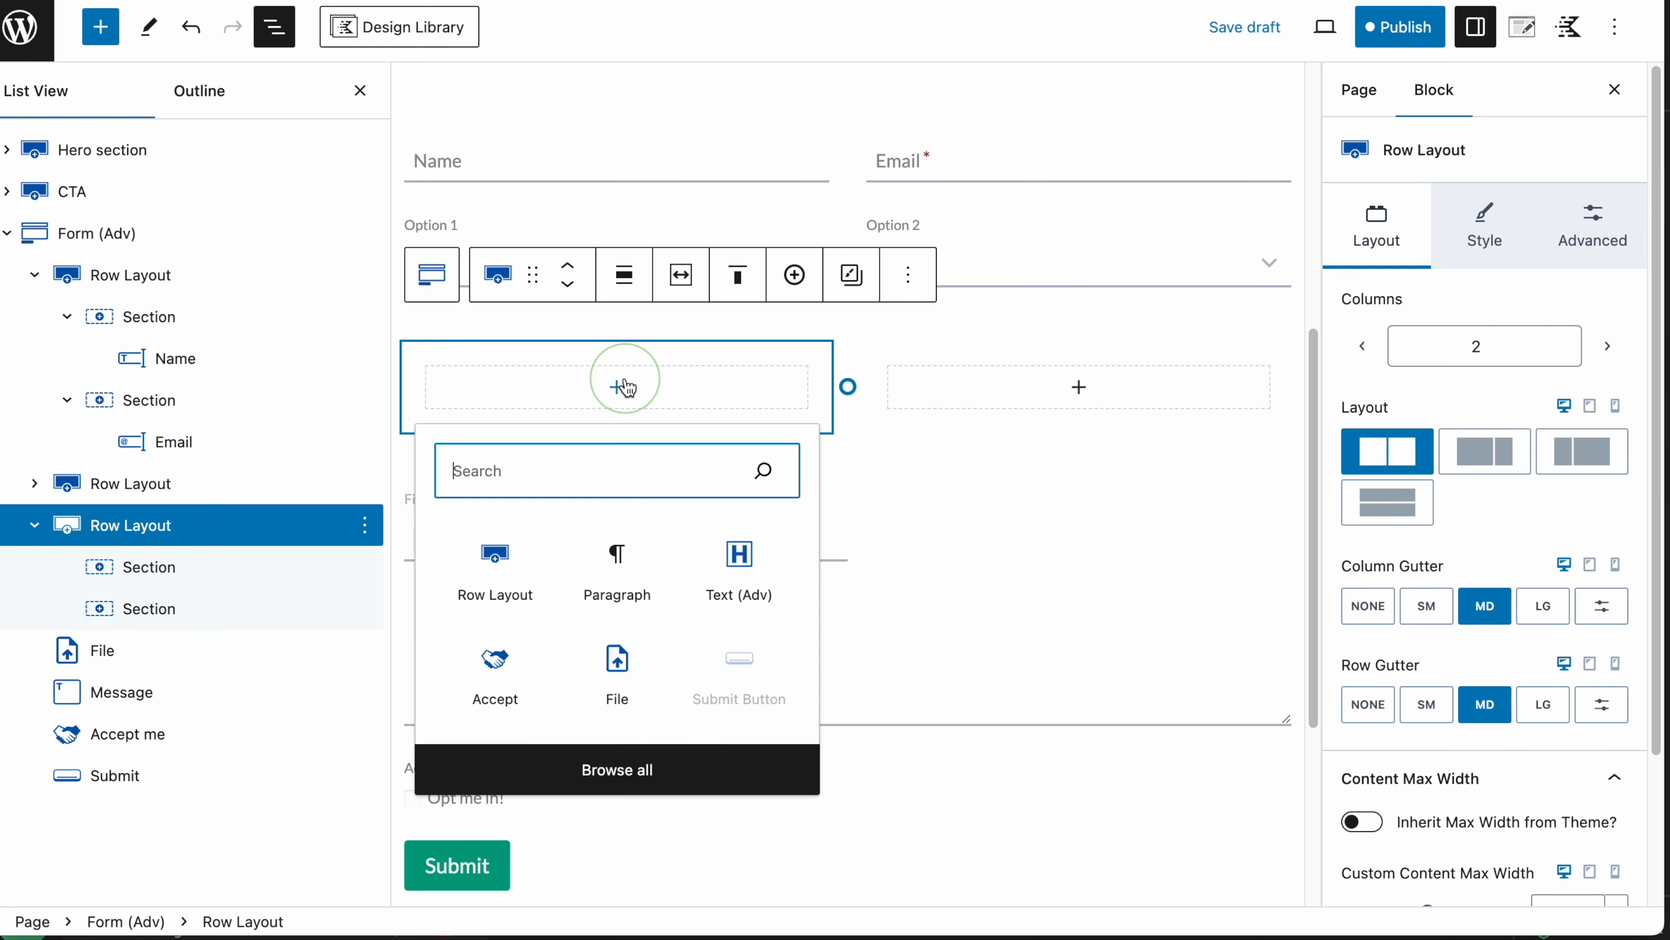
left_click(739, 566)
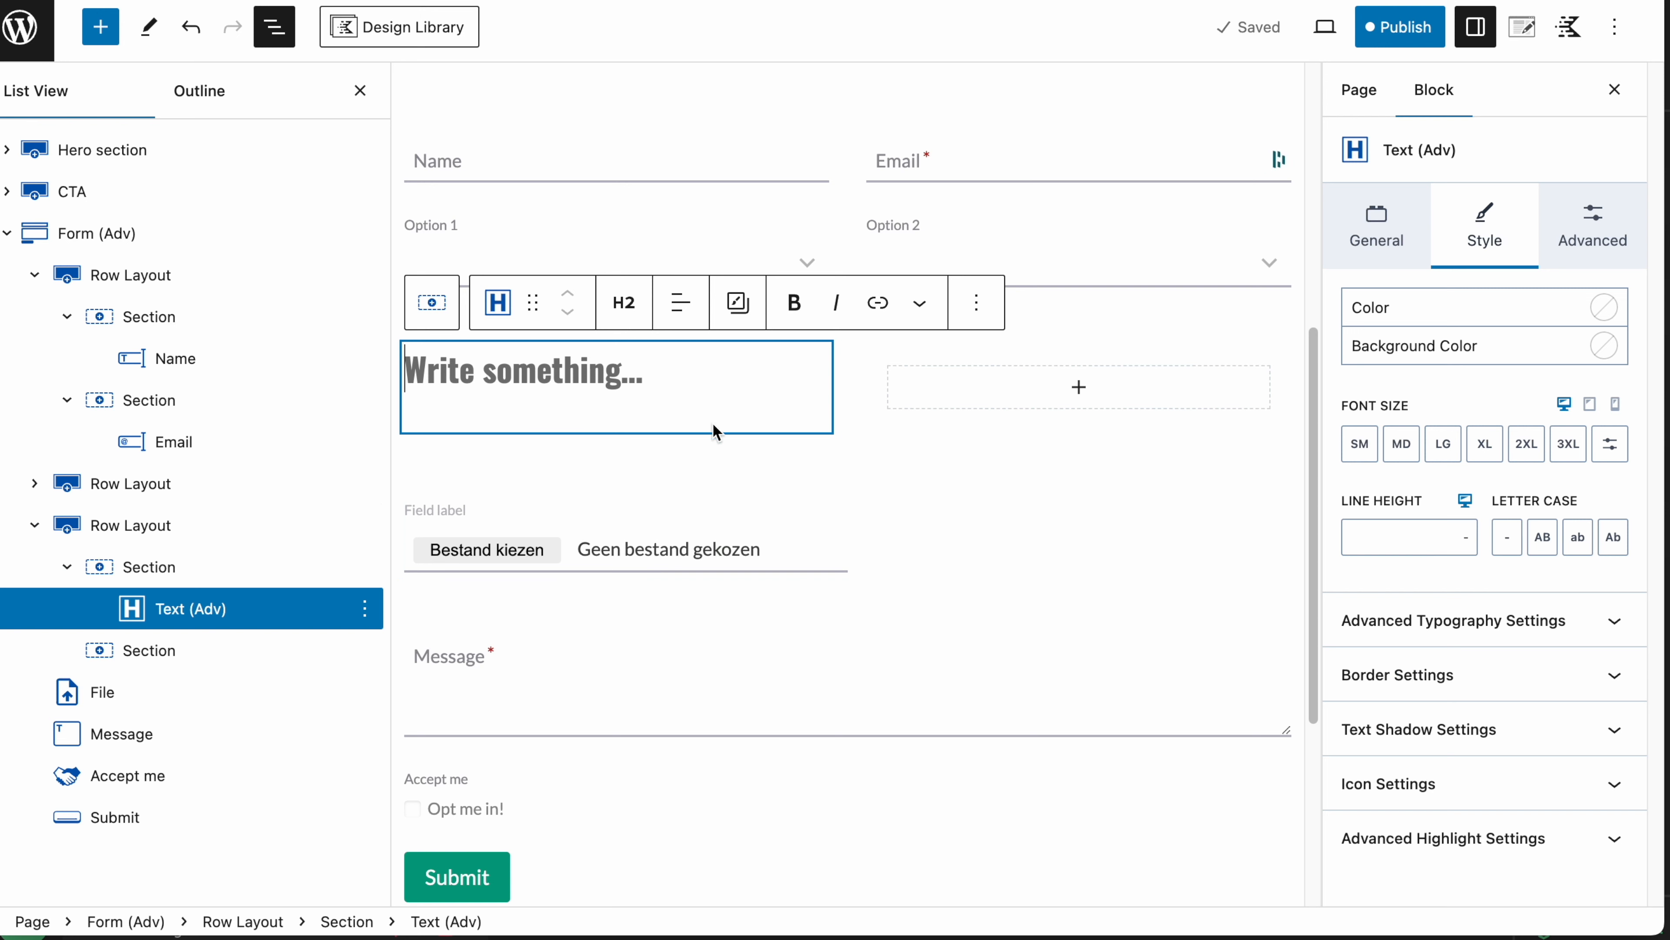
left_click(1032, 389)
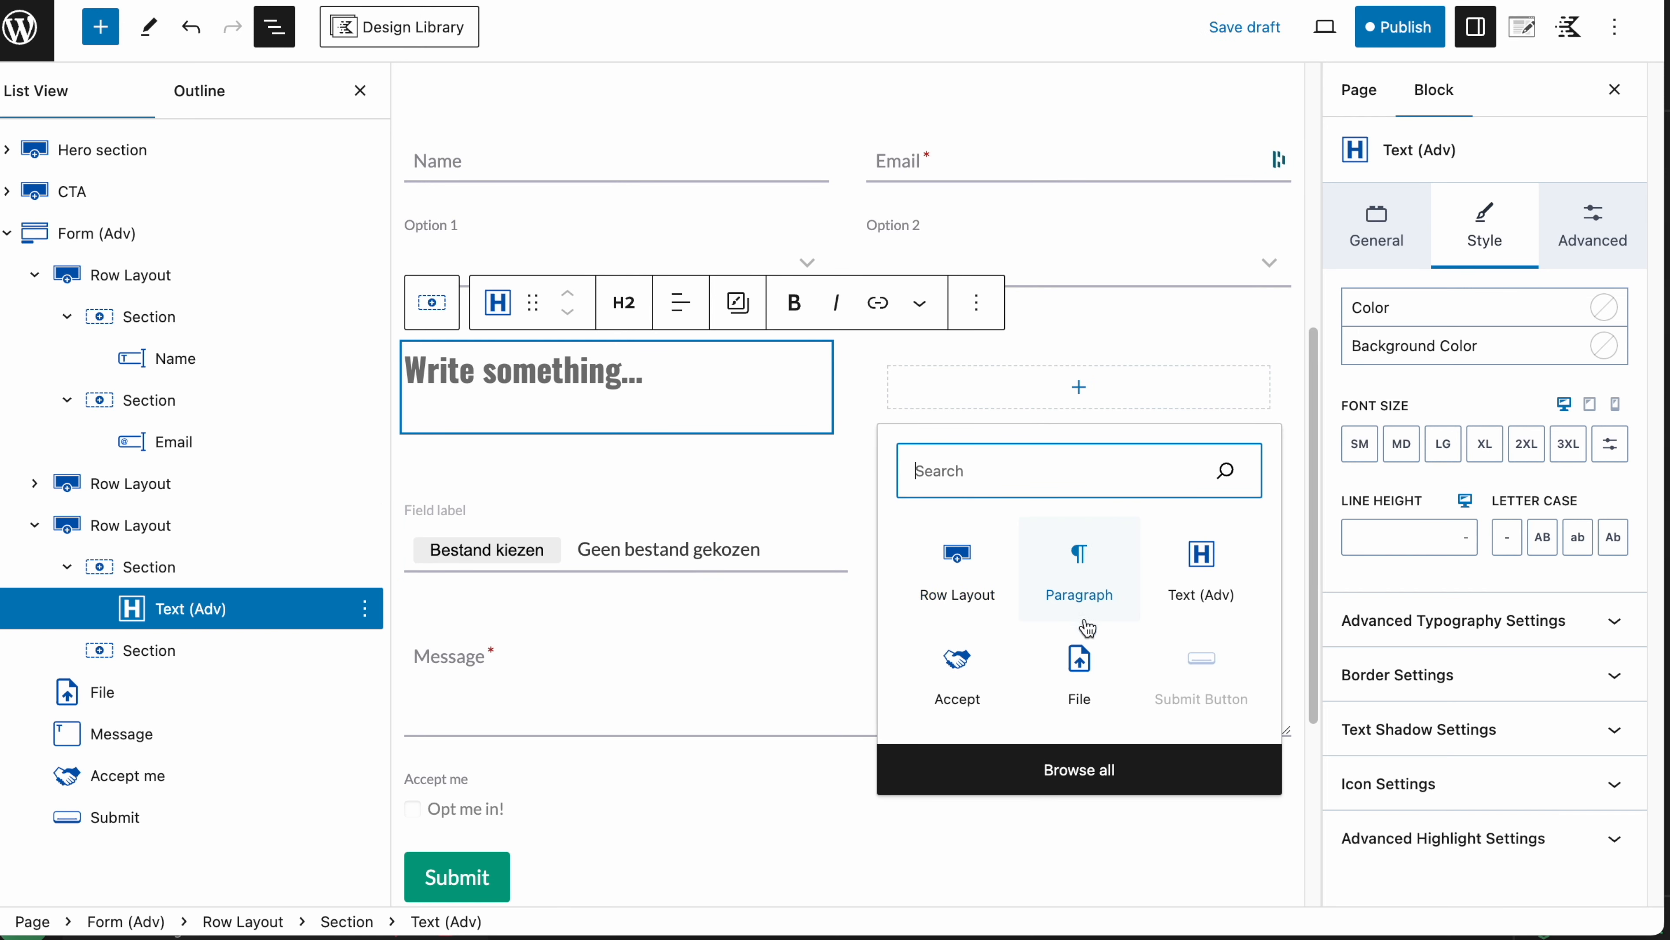
type("email")
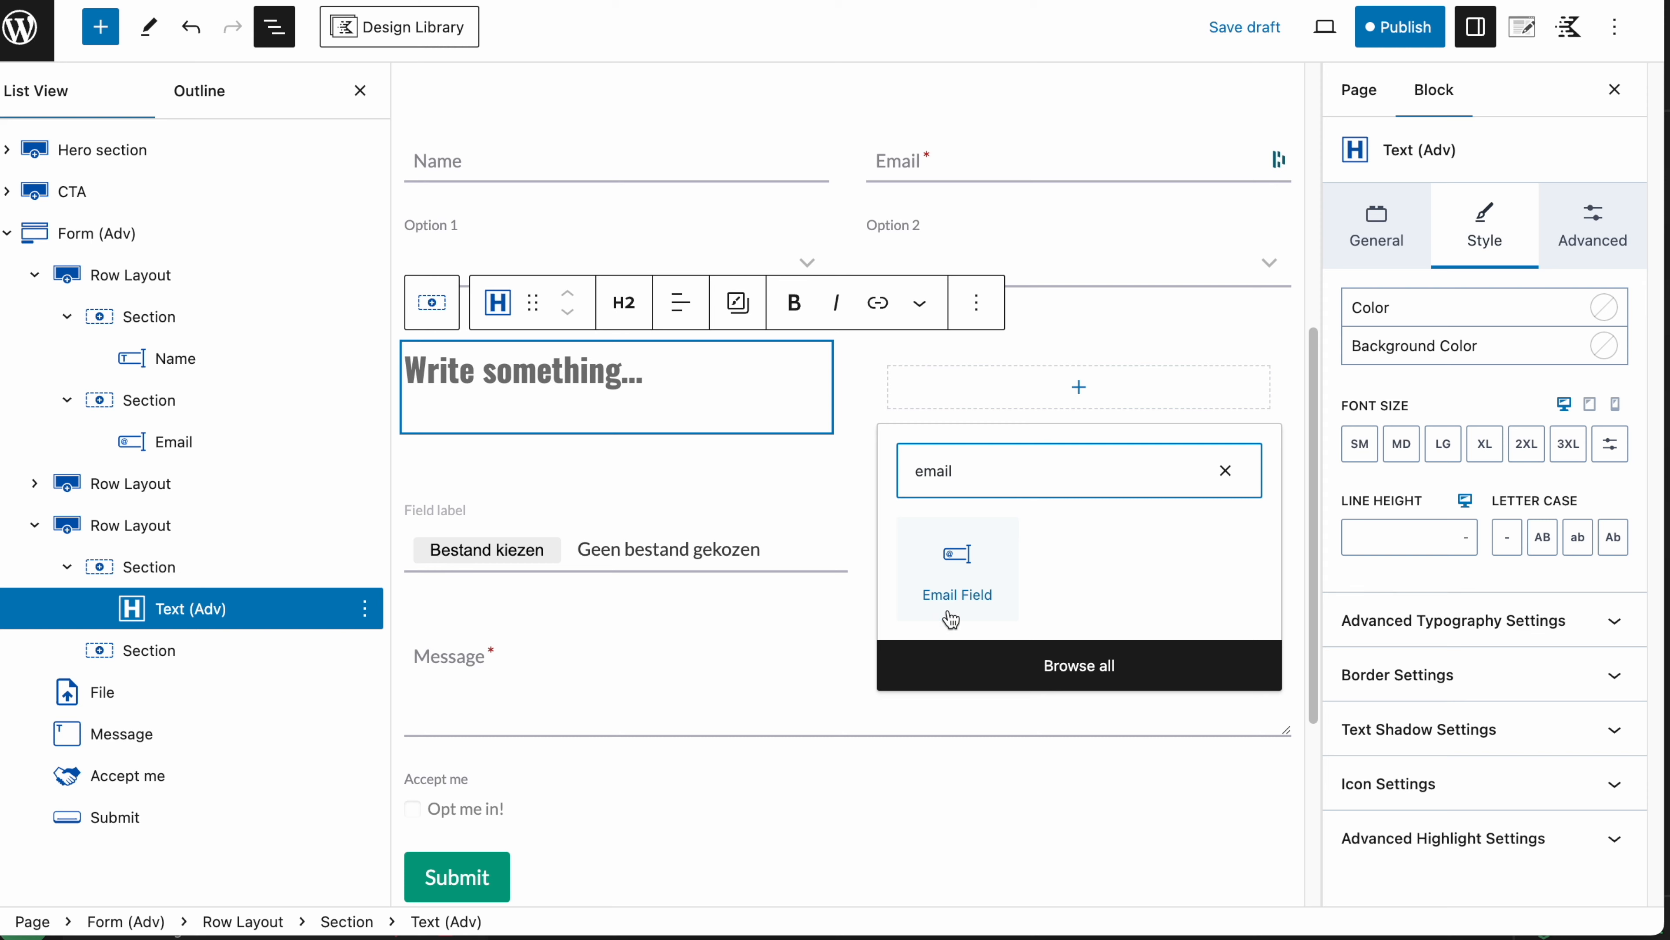
left_click(955, 579)
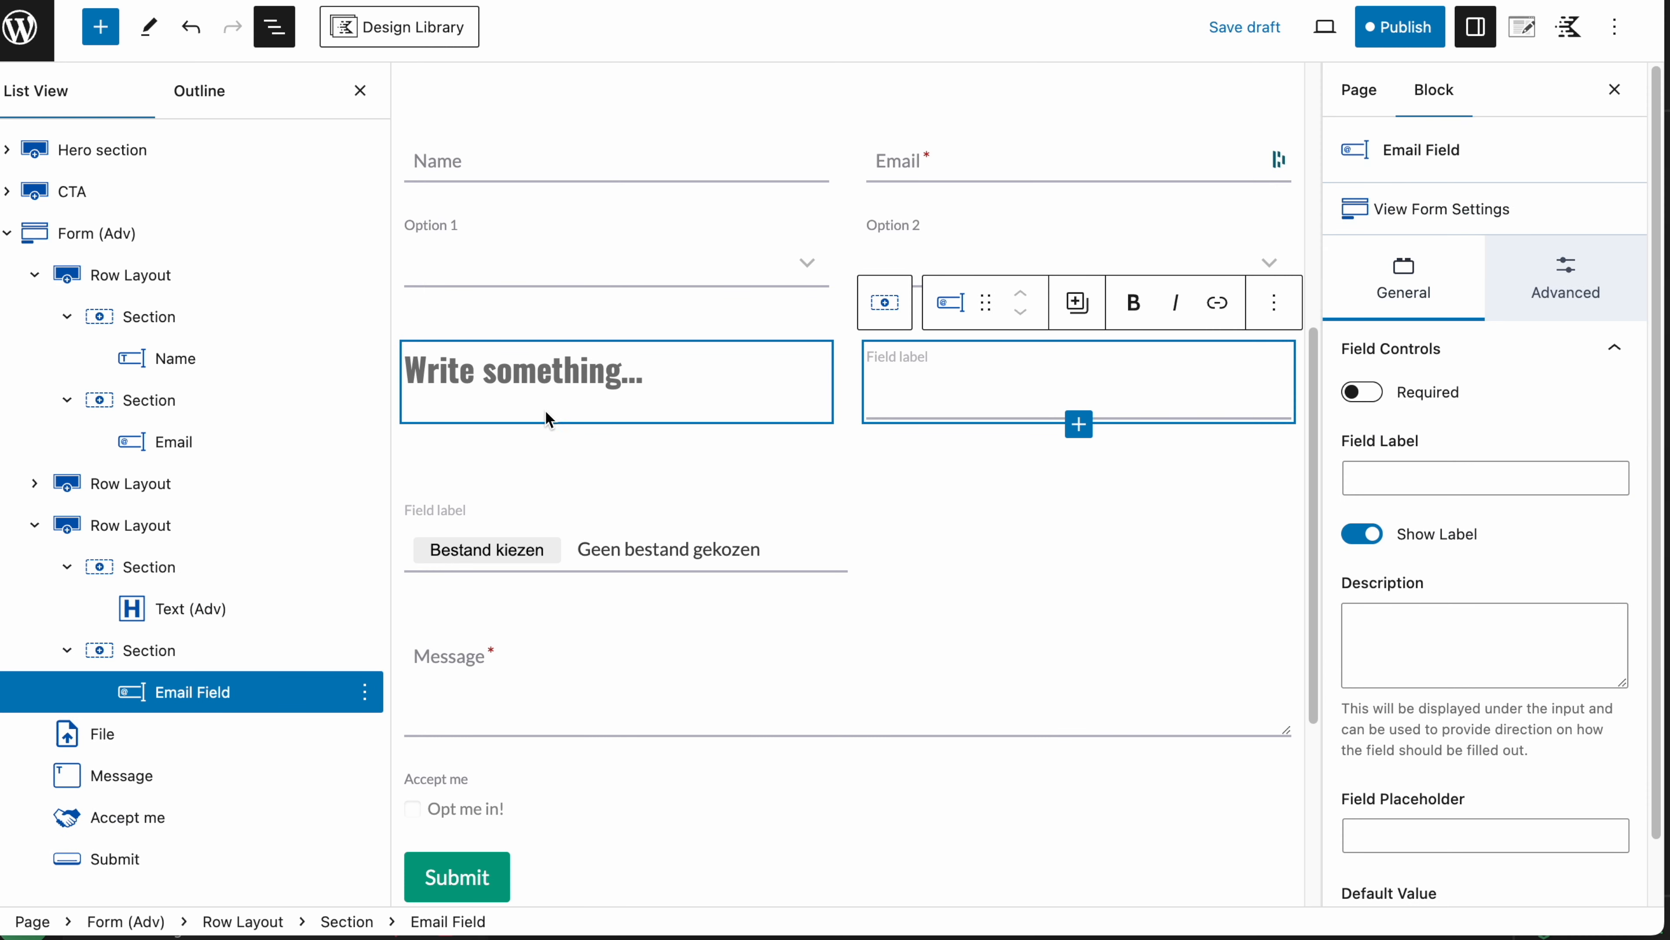
Step: Set the mountain landscape with the purple starry sky as the background image of the new row layout
left_click(136, 578)
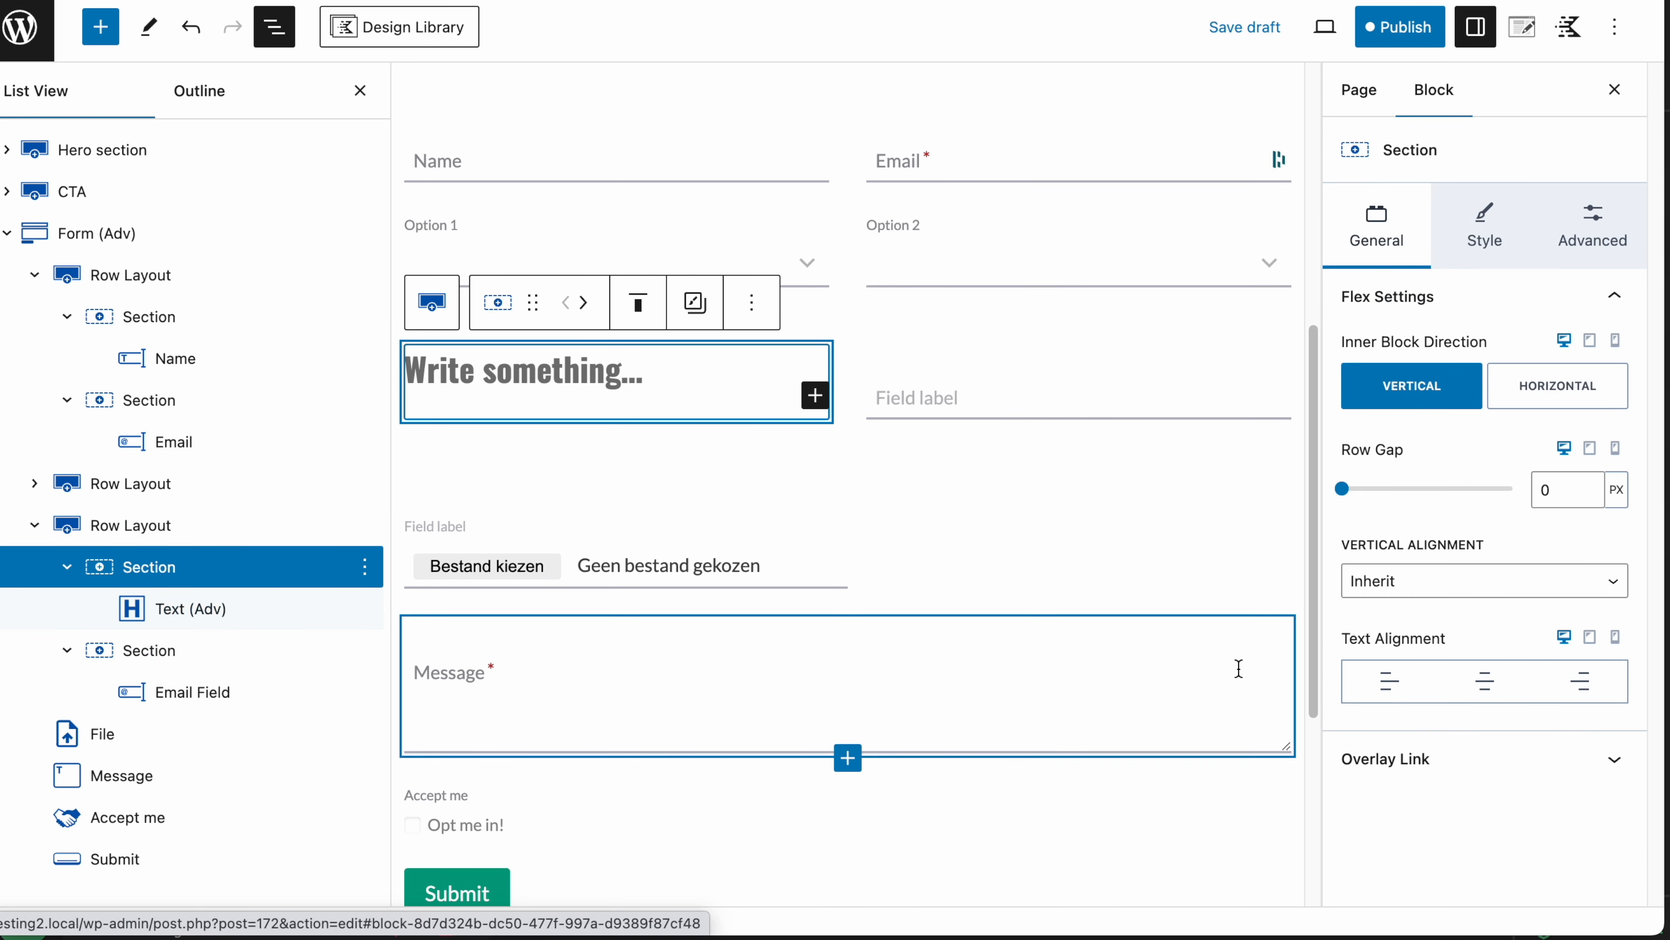
left_click(1392, 165)
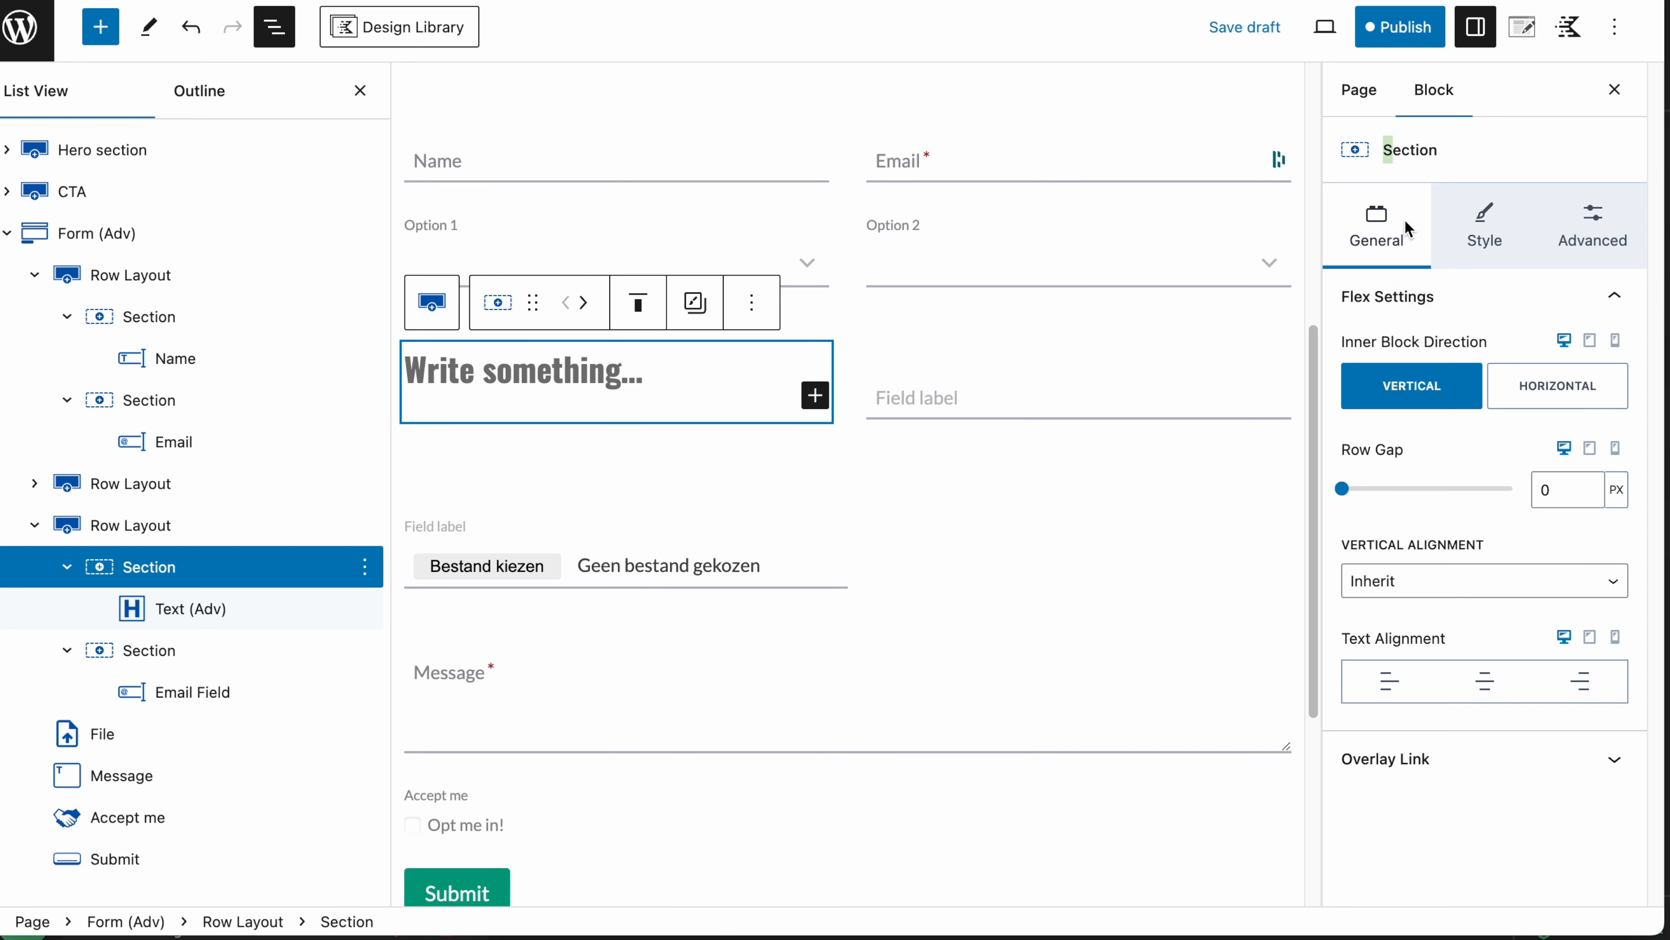
left_click(191, 536)
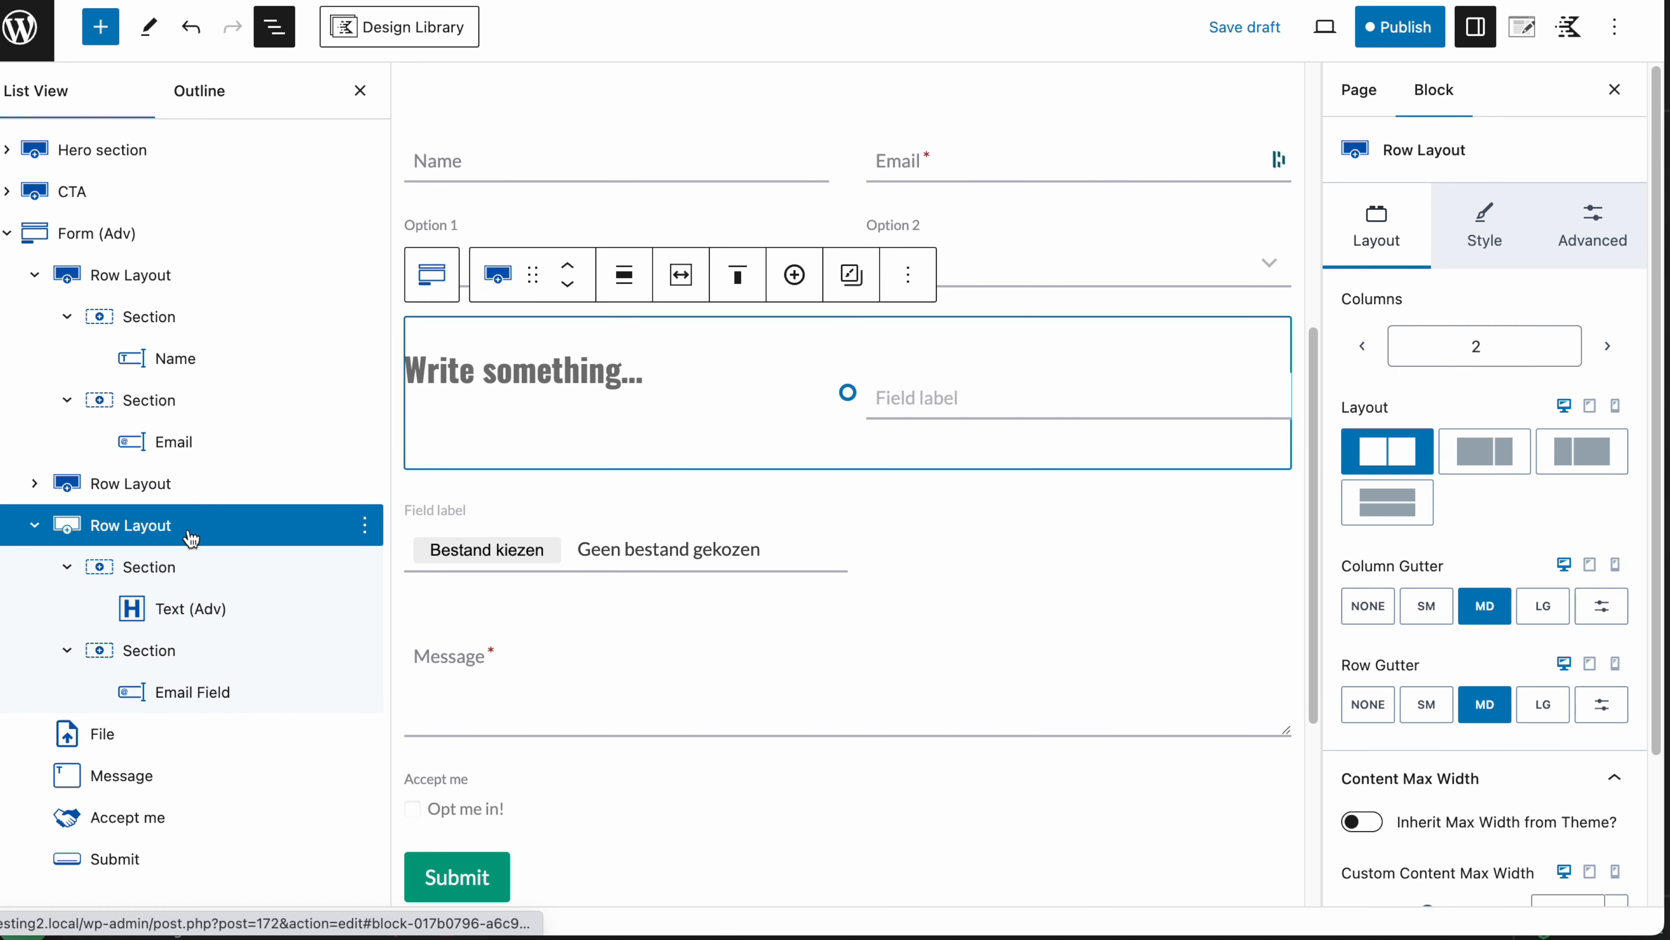
left_click(1459, 253)
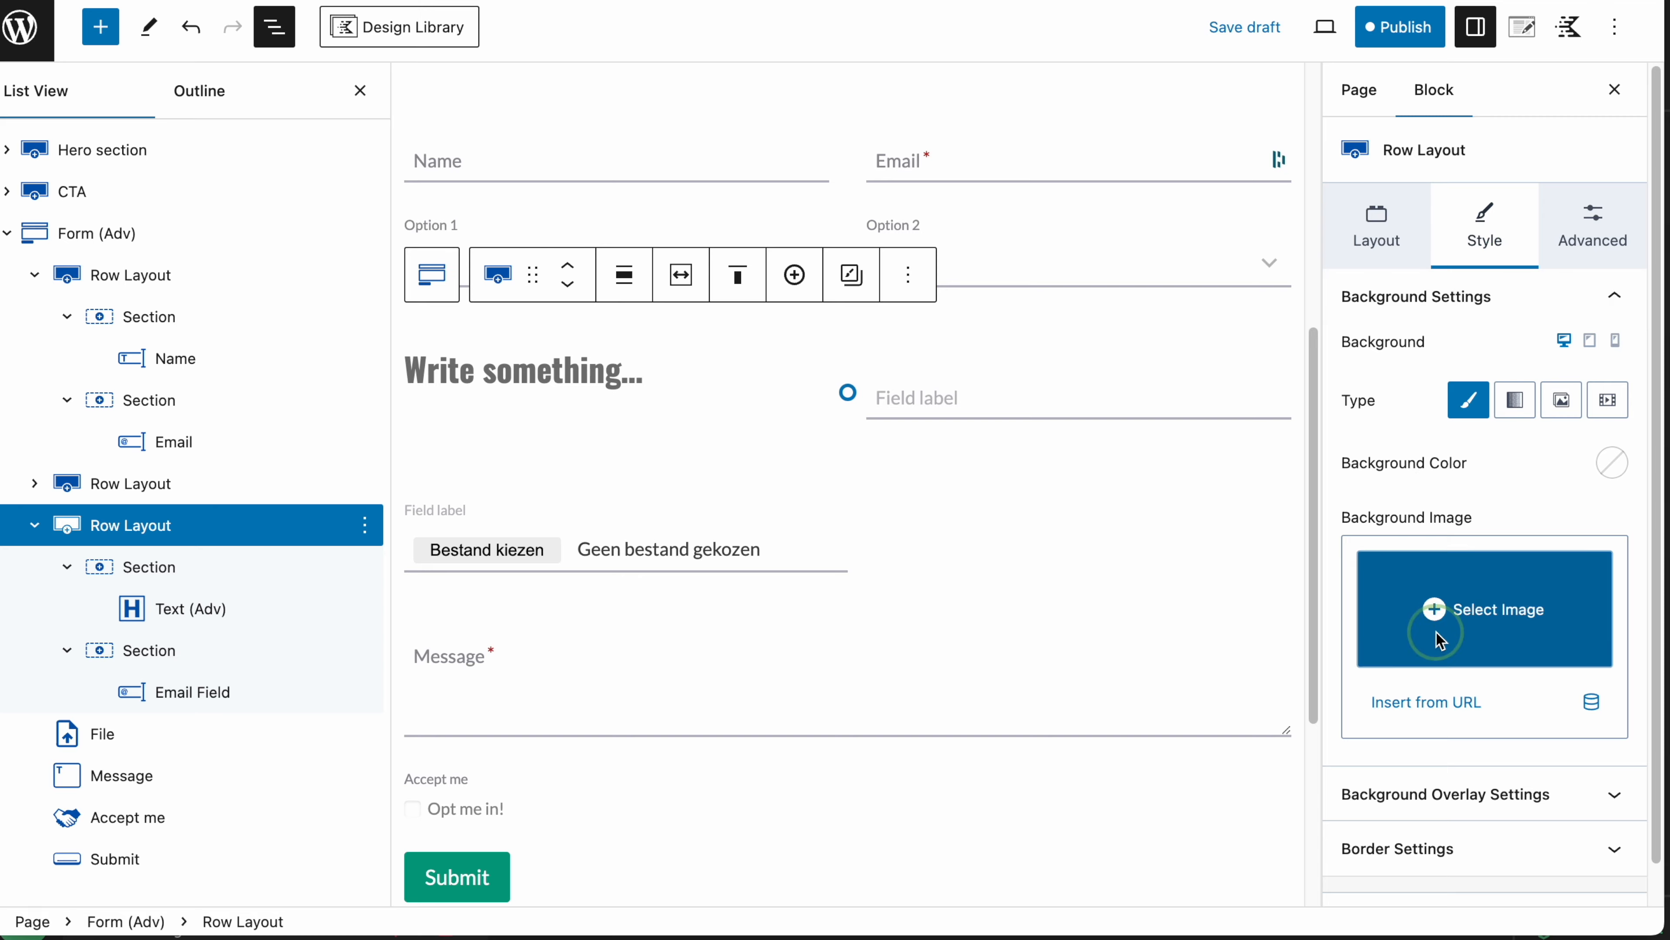
left_click(1434, 612)
left_click(665, 346)
left_click(1574, 866)
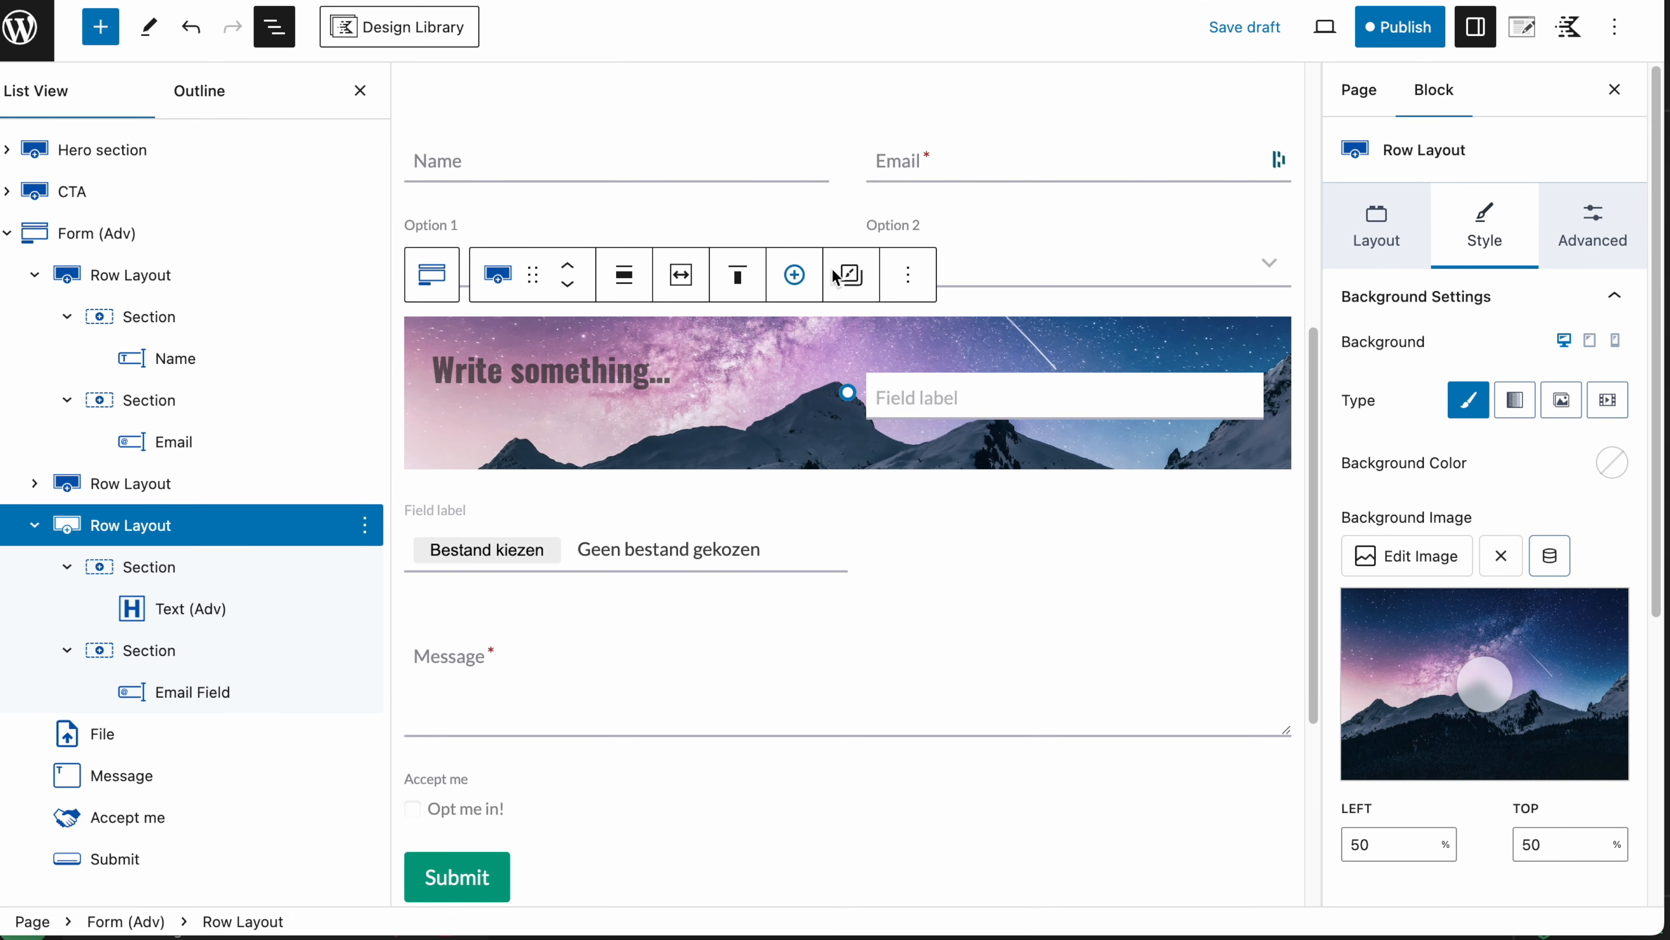
Step: Publish the page together with the updated form
left_click(1402, 29)
left_click(1402, 30)
left_click(1394, 28)
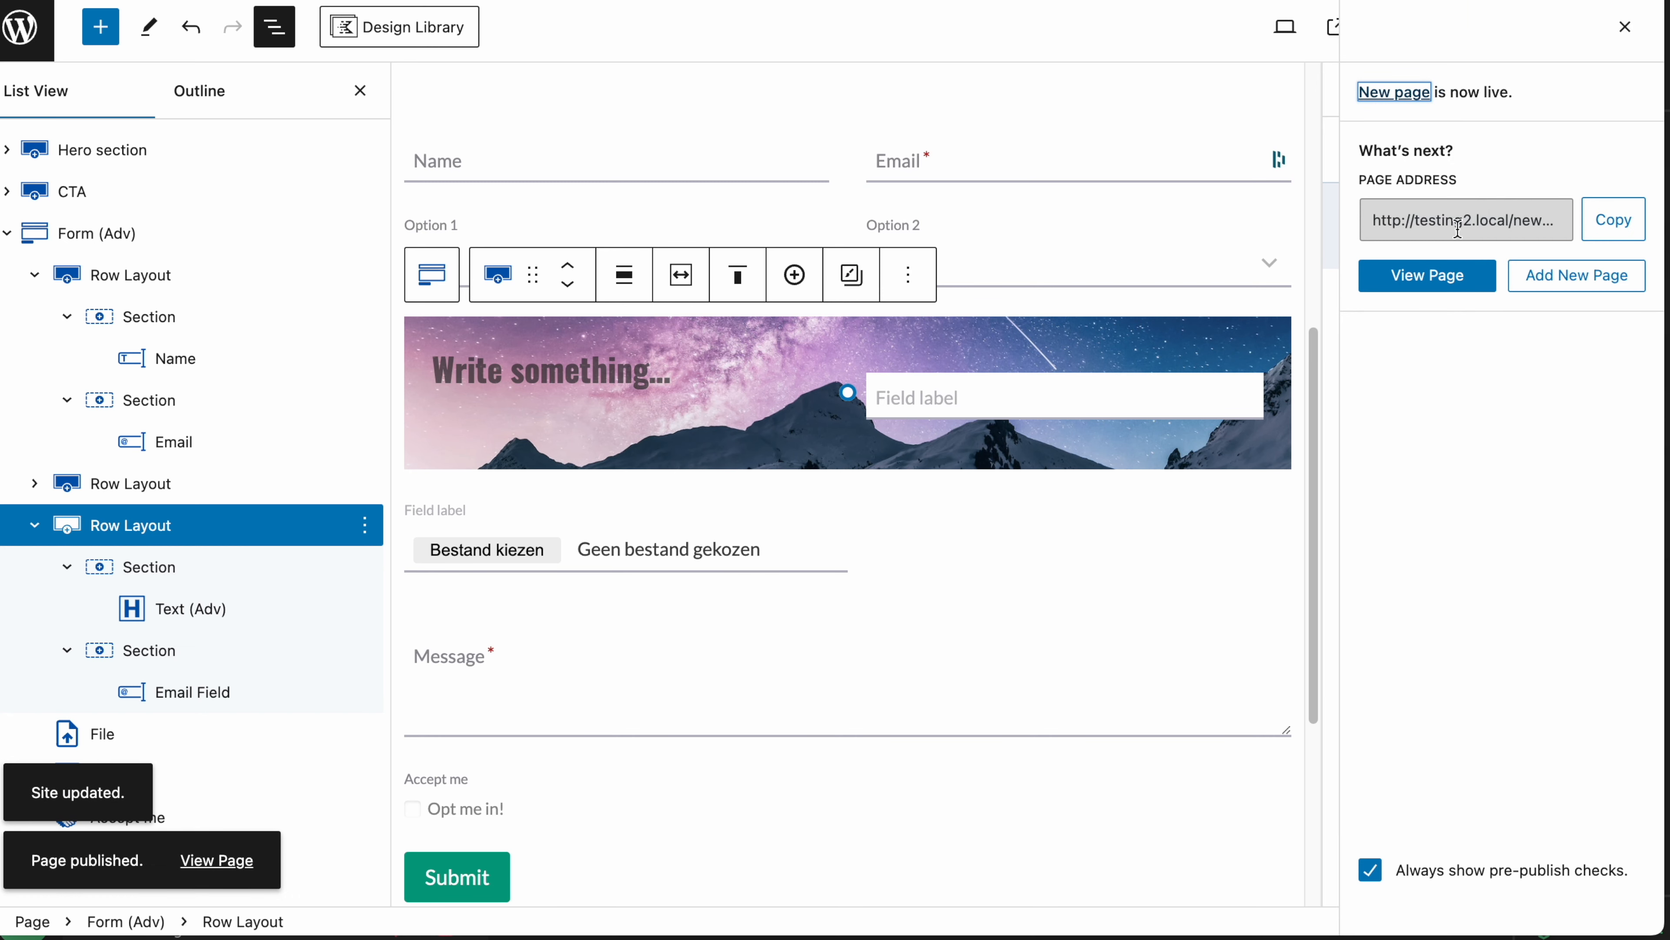
Step: View the published page and examine how the form's fields and mountain background row look on the live site
right_click(1437, 272)
left_click(1414, 274)
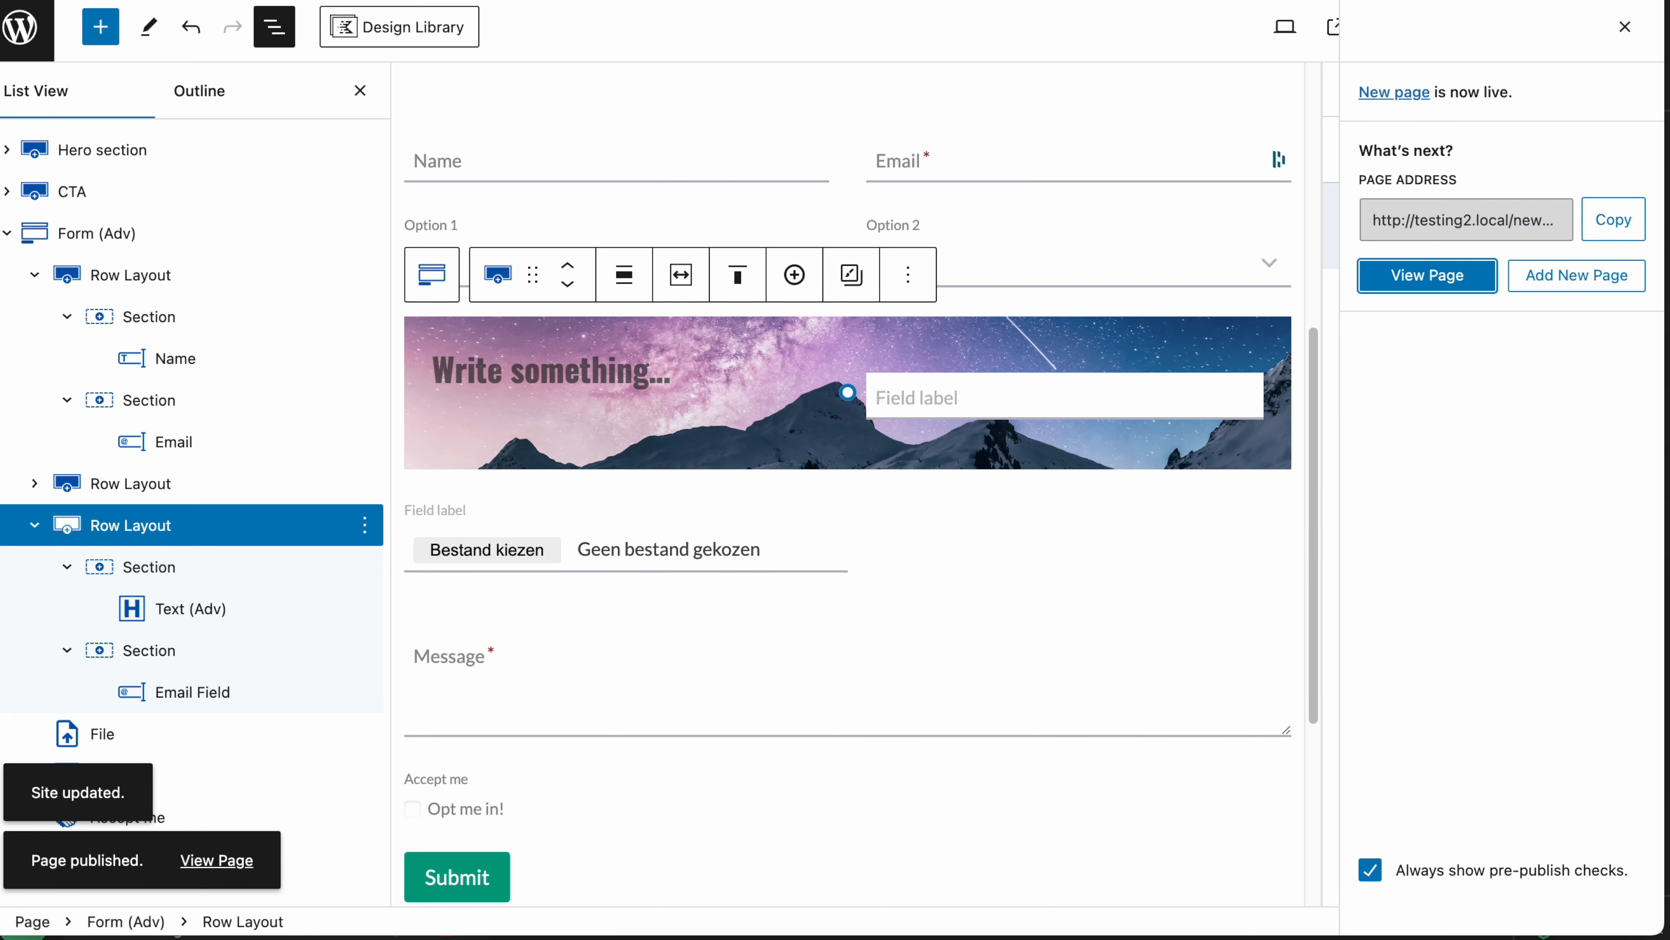
scroll(716, 362, "down", 3)
left_click(935, 517)
left_click(520, 553)
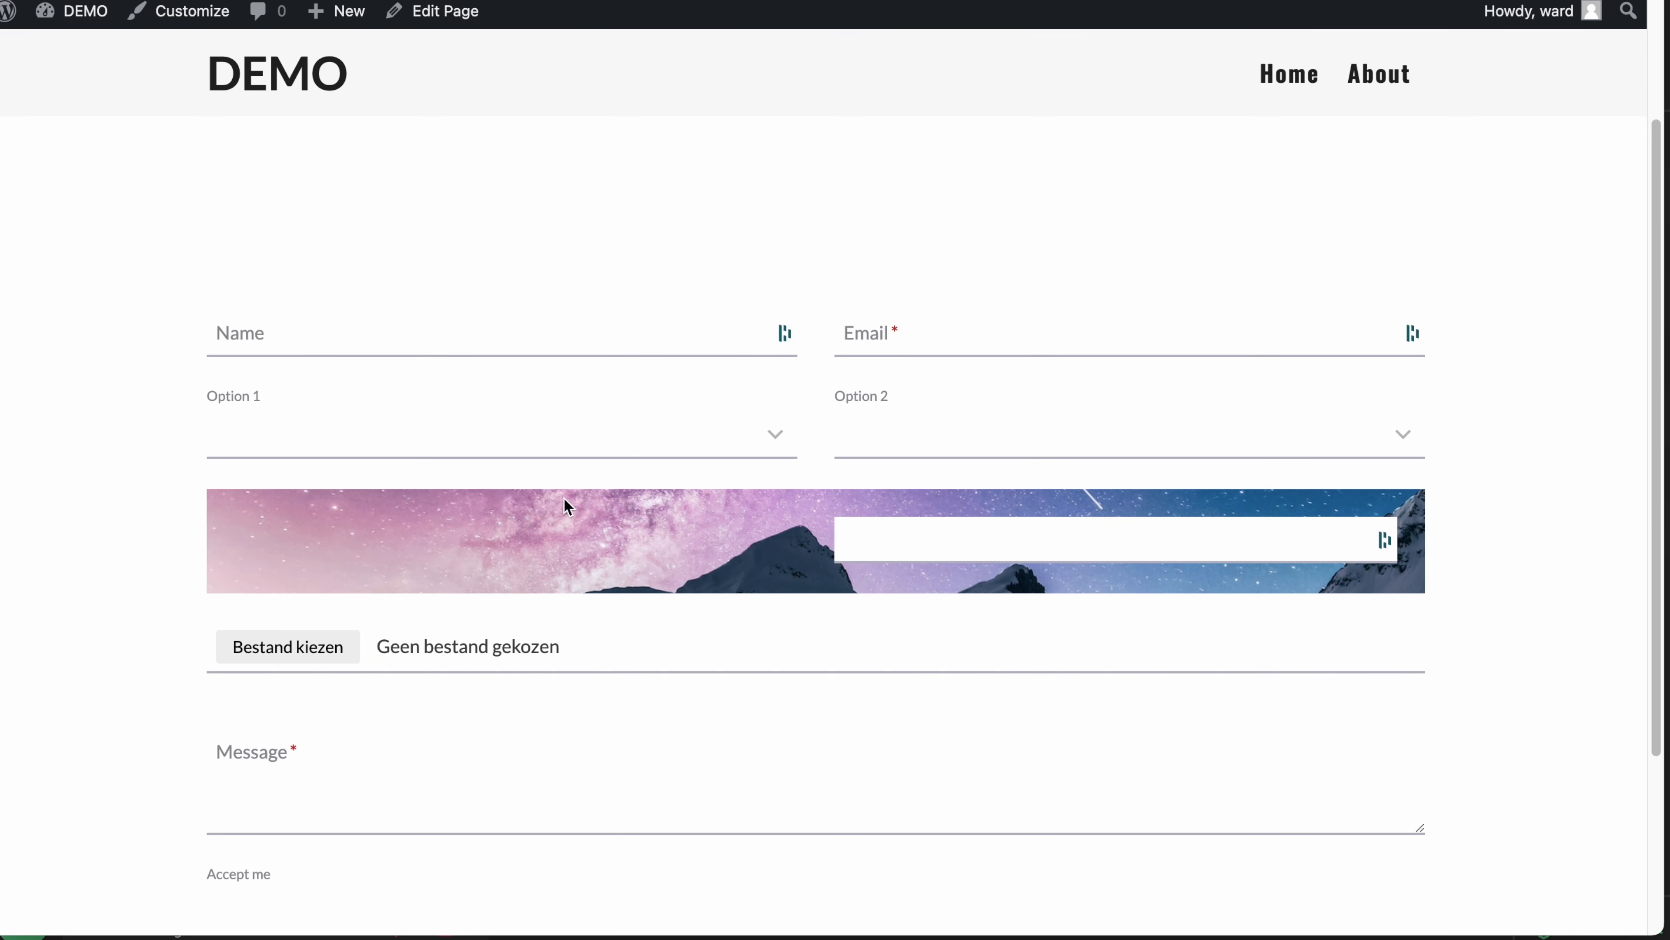
scroll(699, 718, "down", 2)
scroll(699, 716, "down", 1)
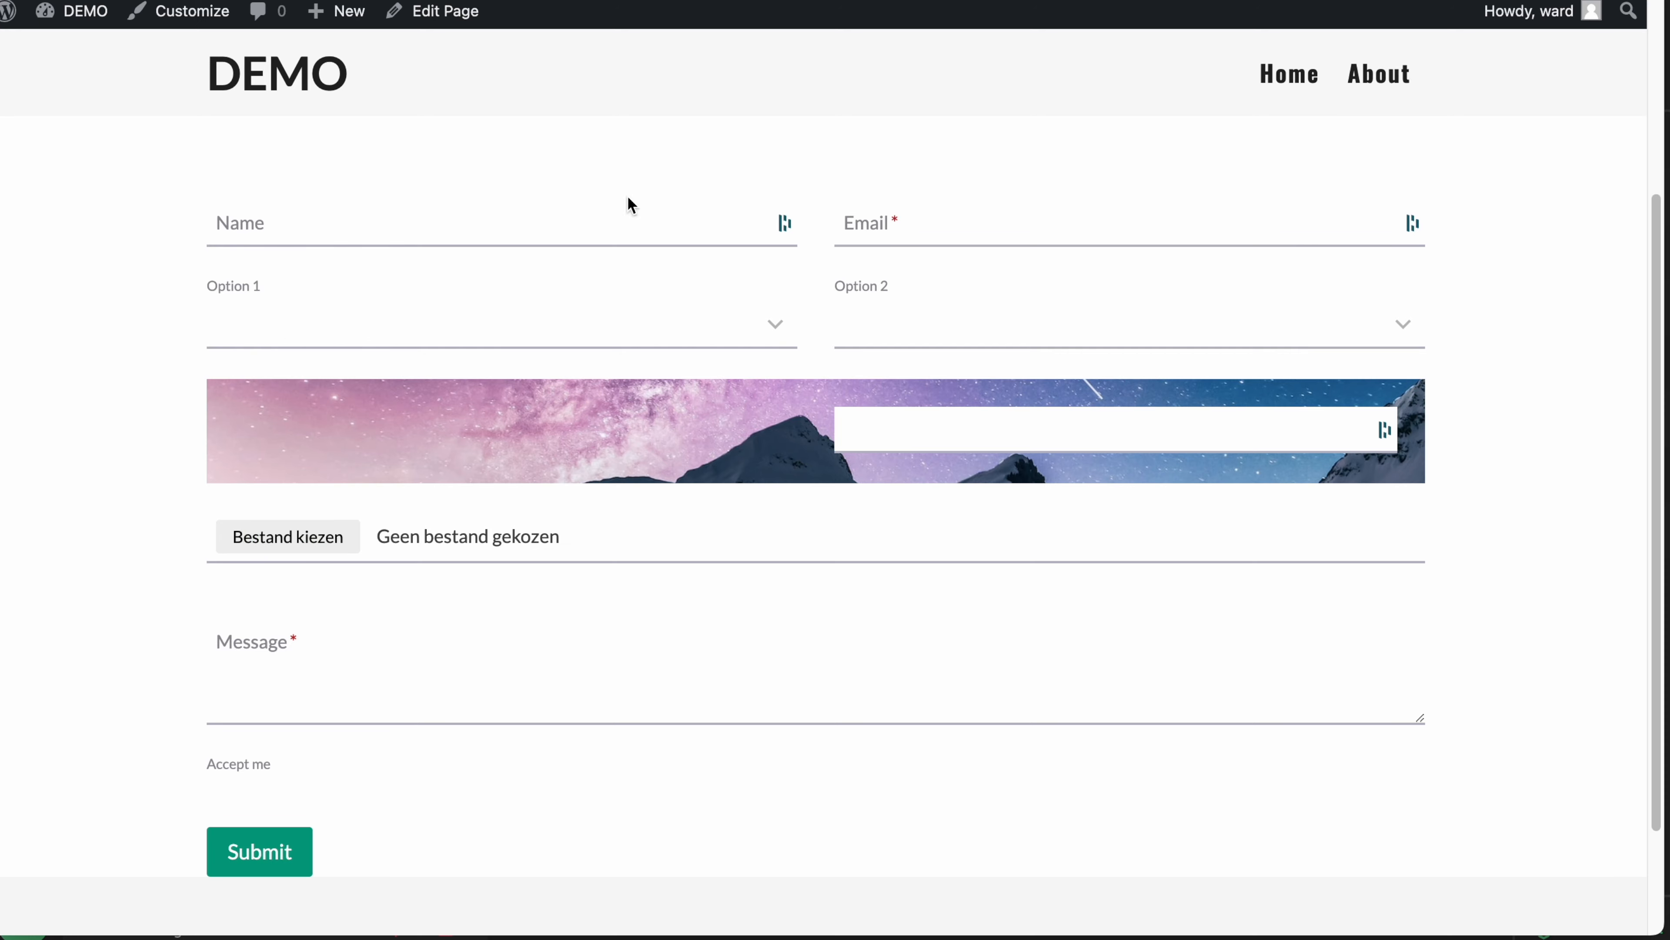
key("super+w")
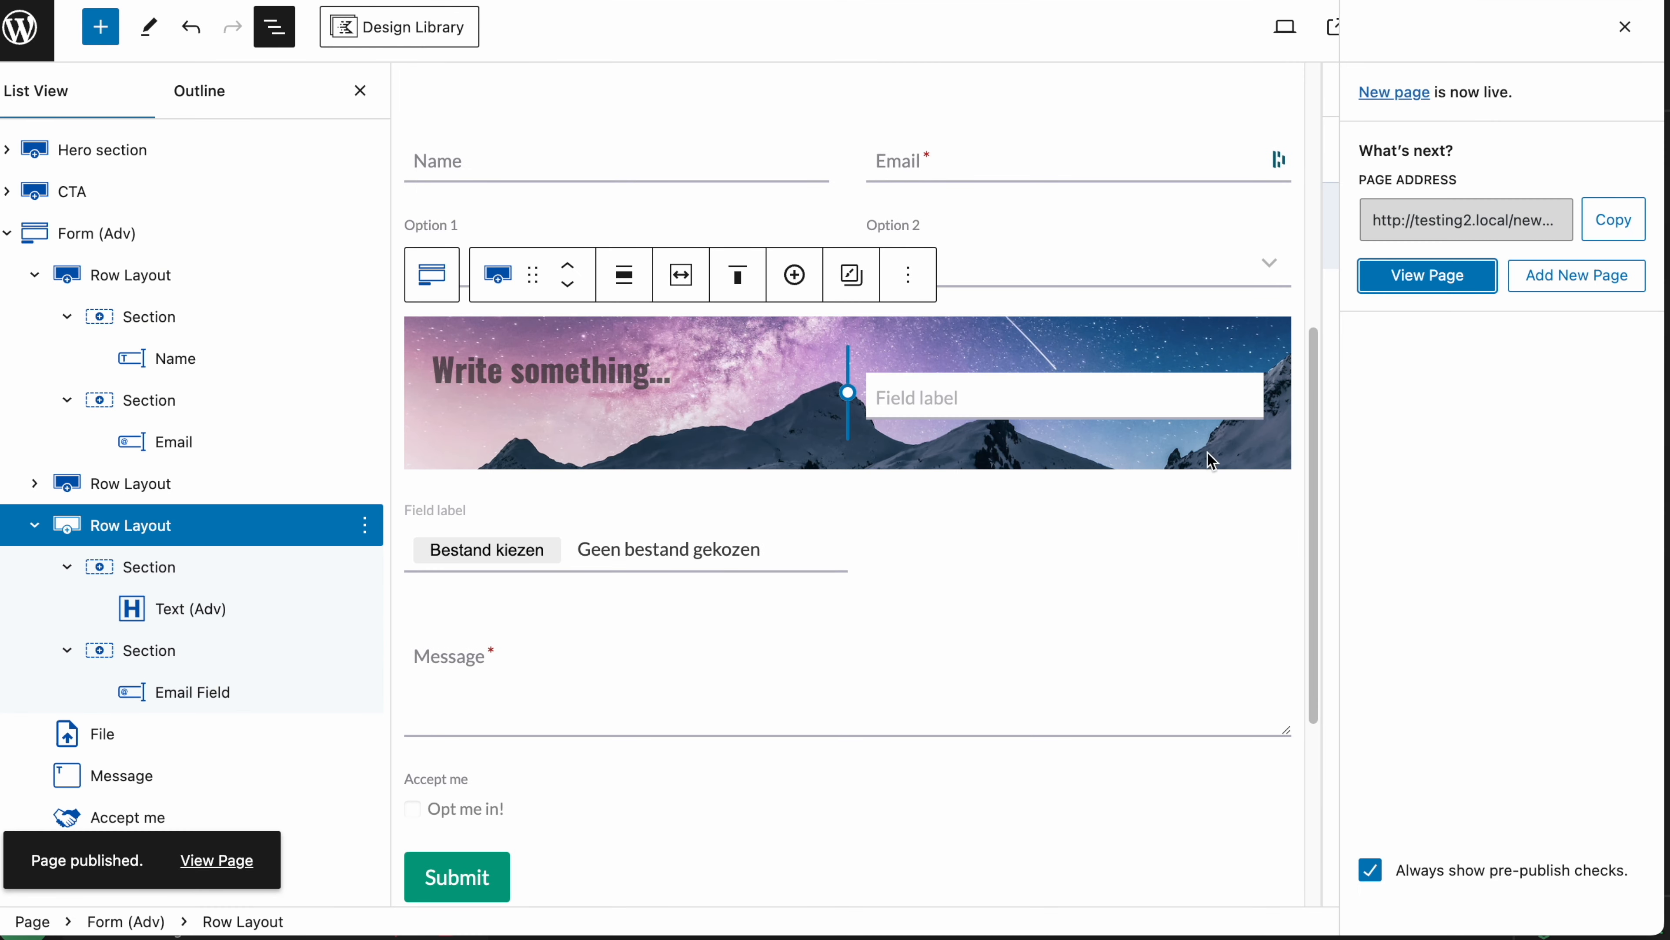
left_click(1623, 28)
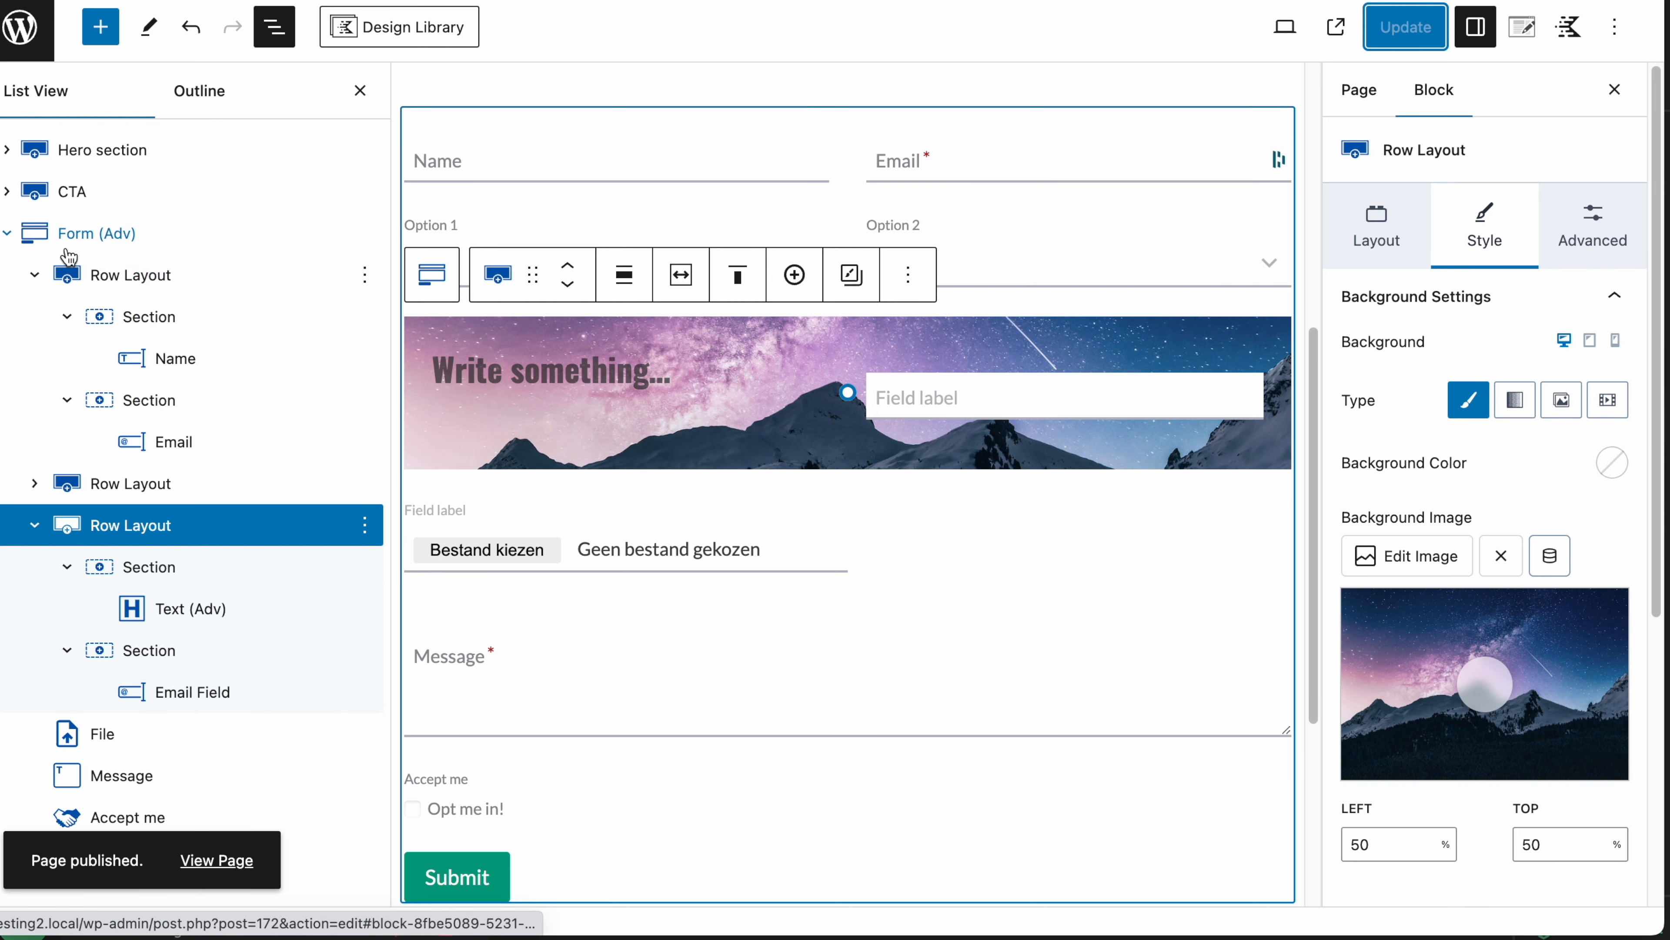
Step: Add a Captcha block to the form between the option fields and the mountain background row
left_click(86, 245)
scroll(612, 177, "up", 3)
left_click(570, 257)
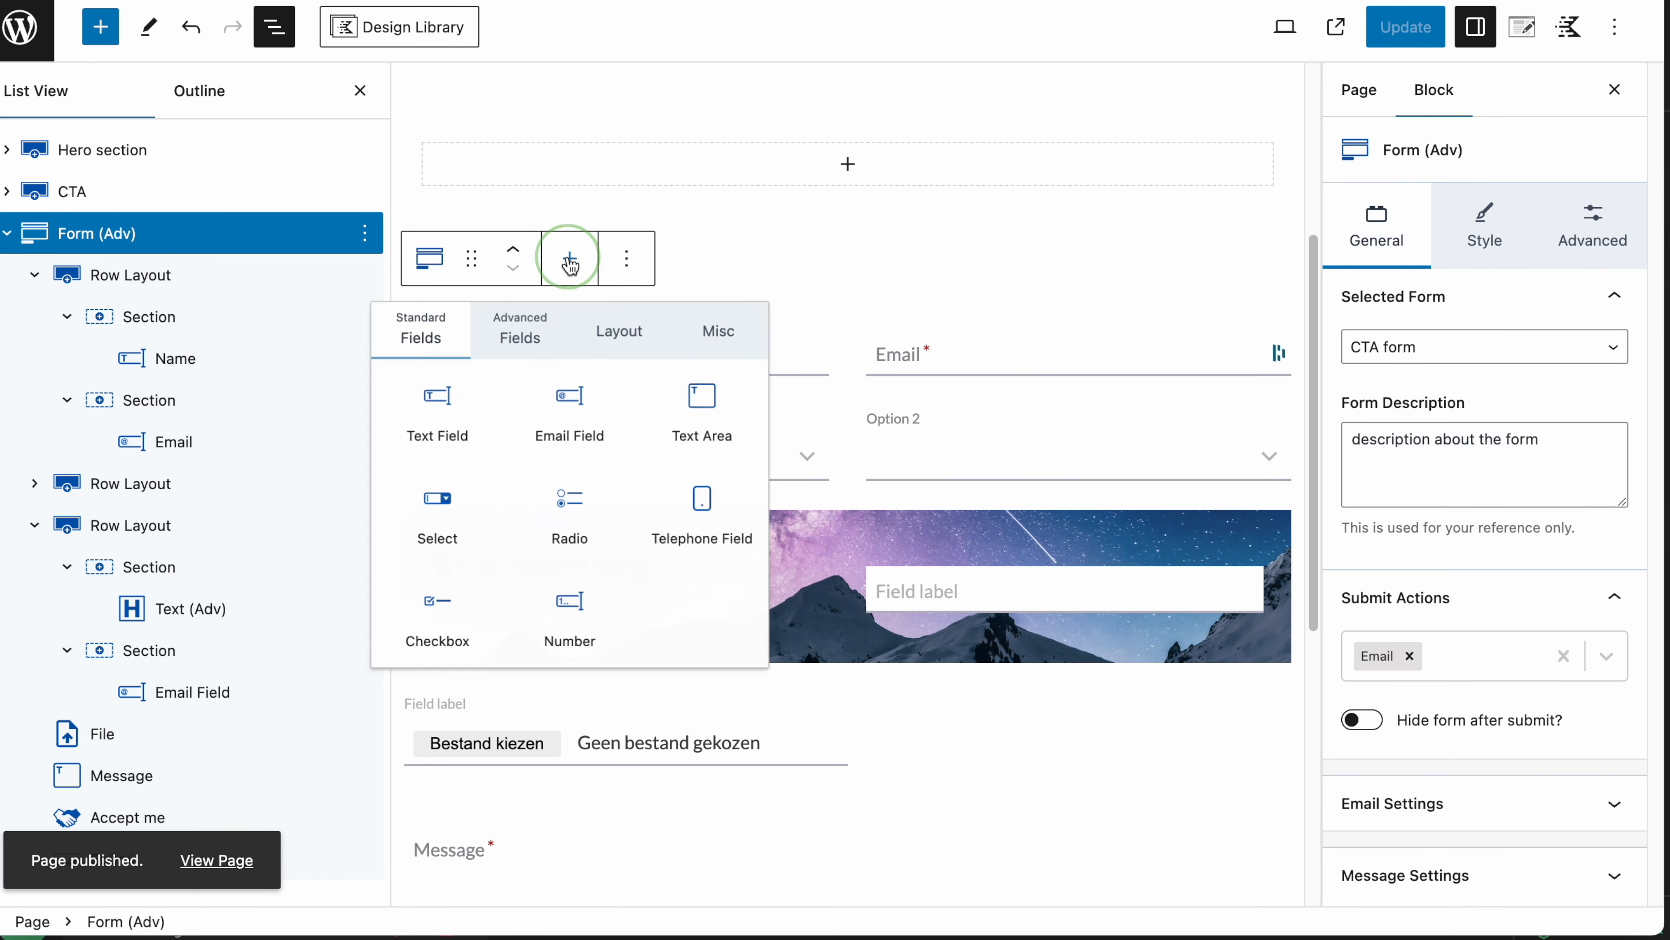
left_click(619, 334)
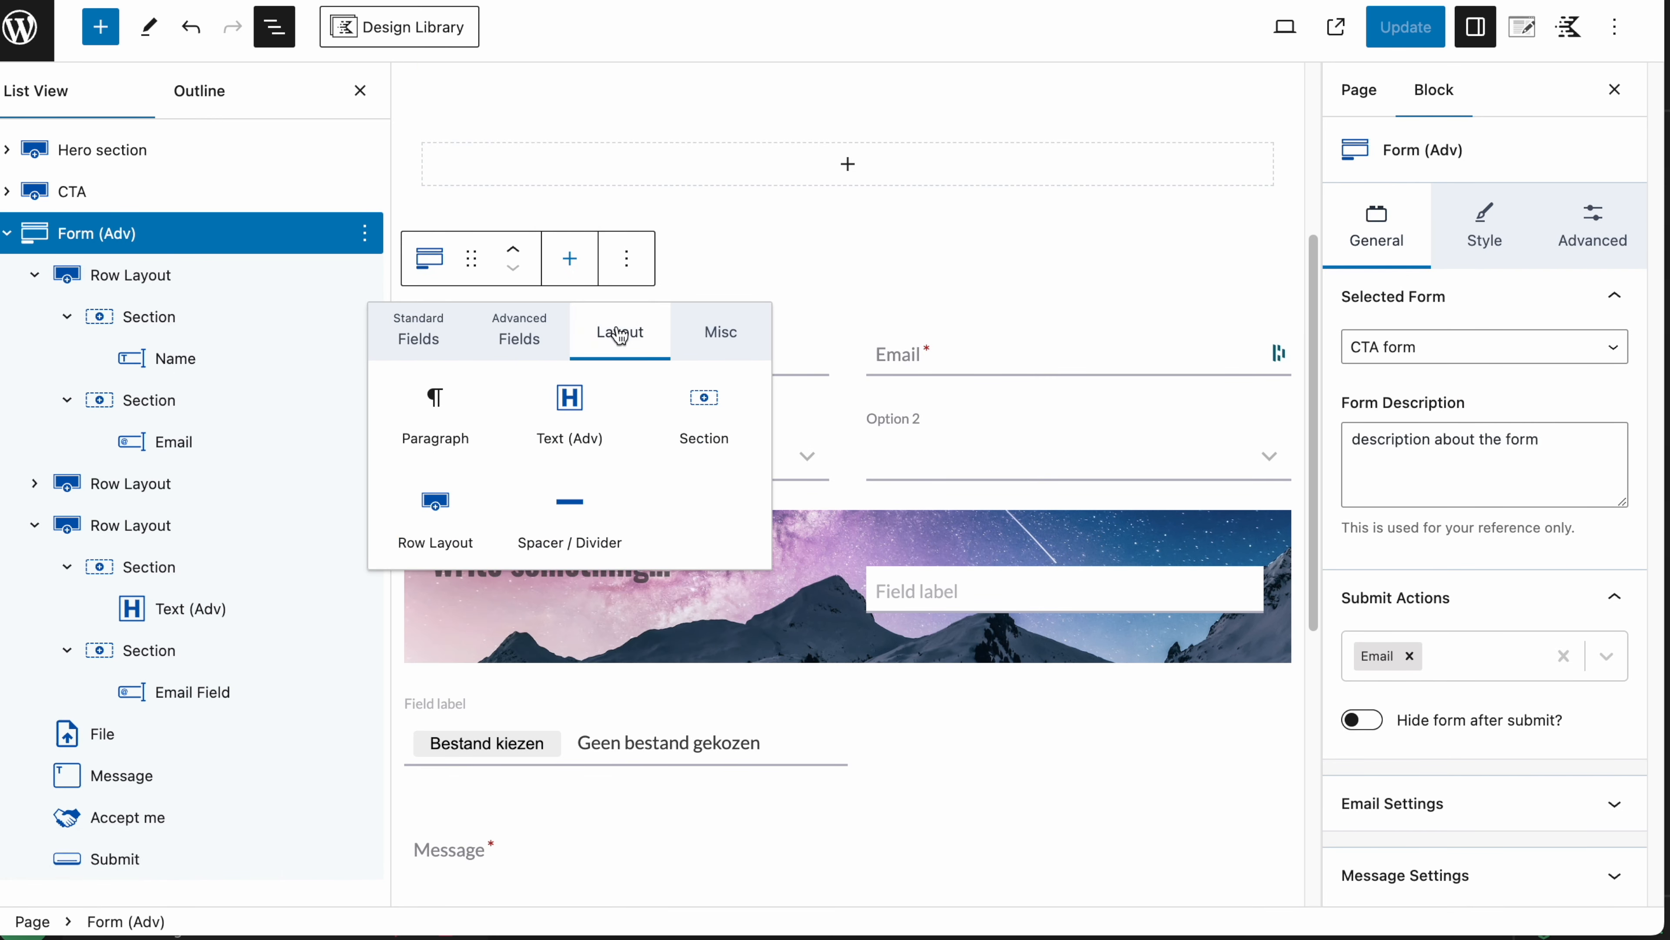
left_click(720, 329)
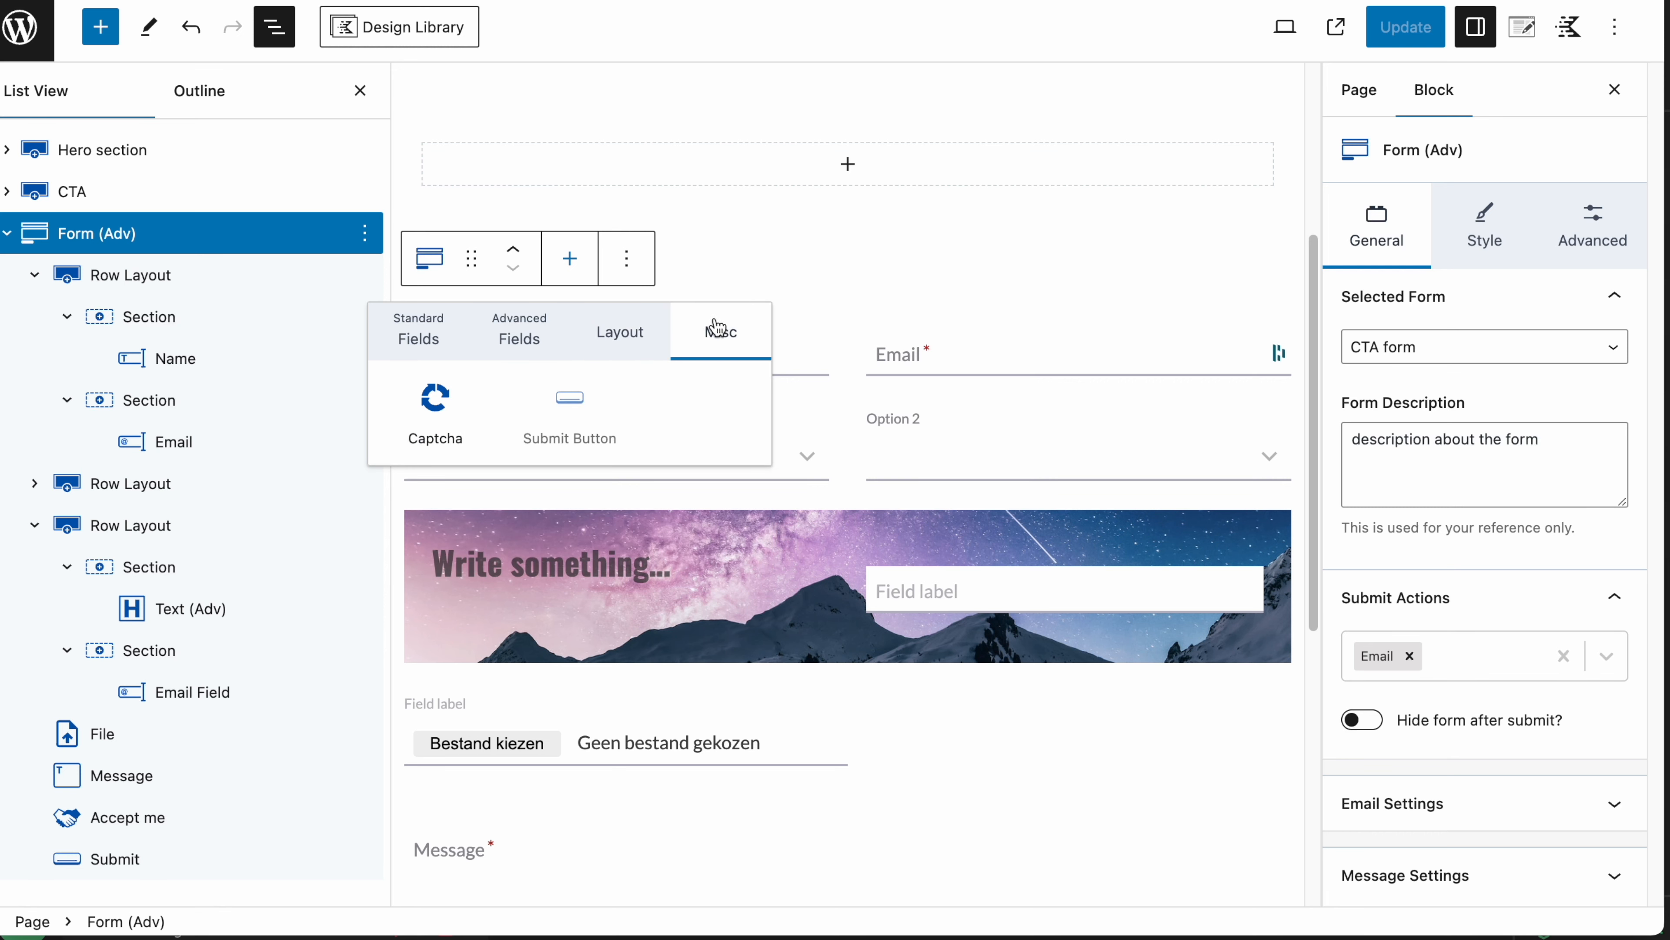
left_click(467, 413)
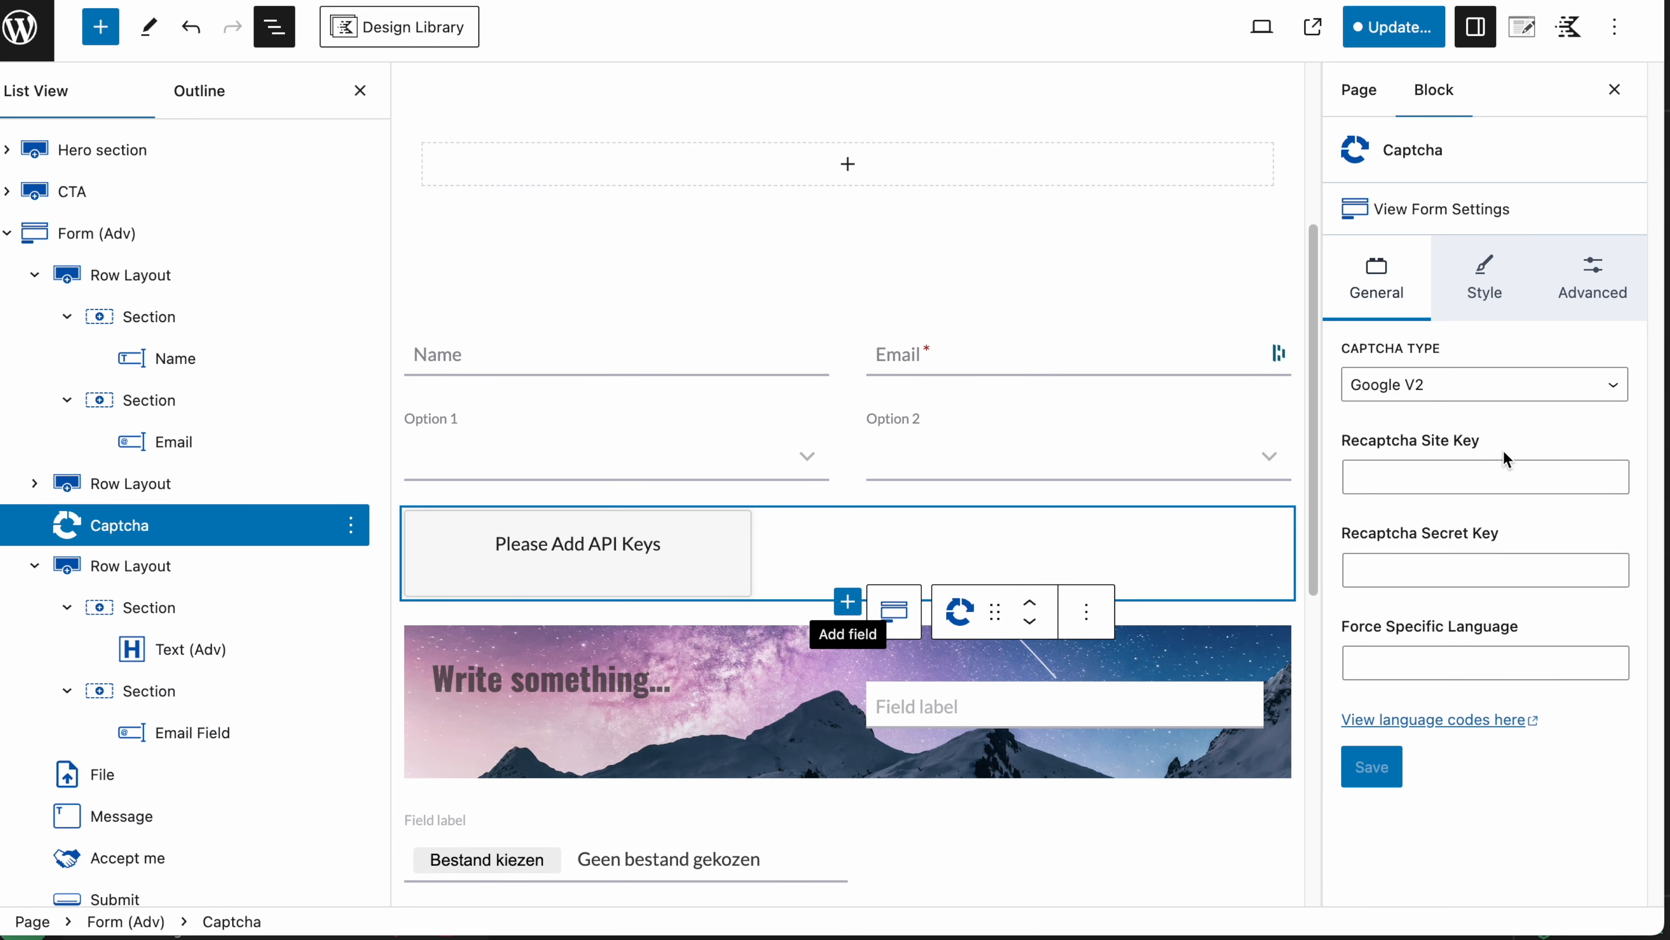
Step: Set the Captcha block's captcha type to hCaptcha
left_click(1460, 400)
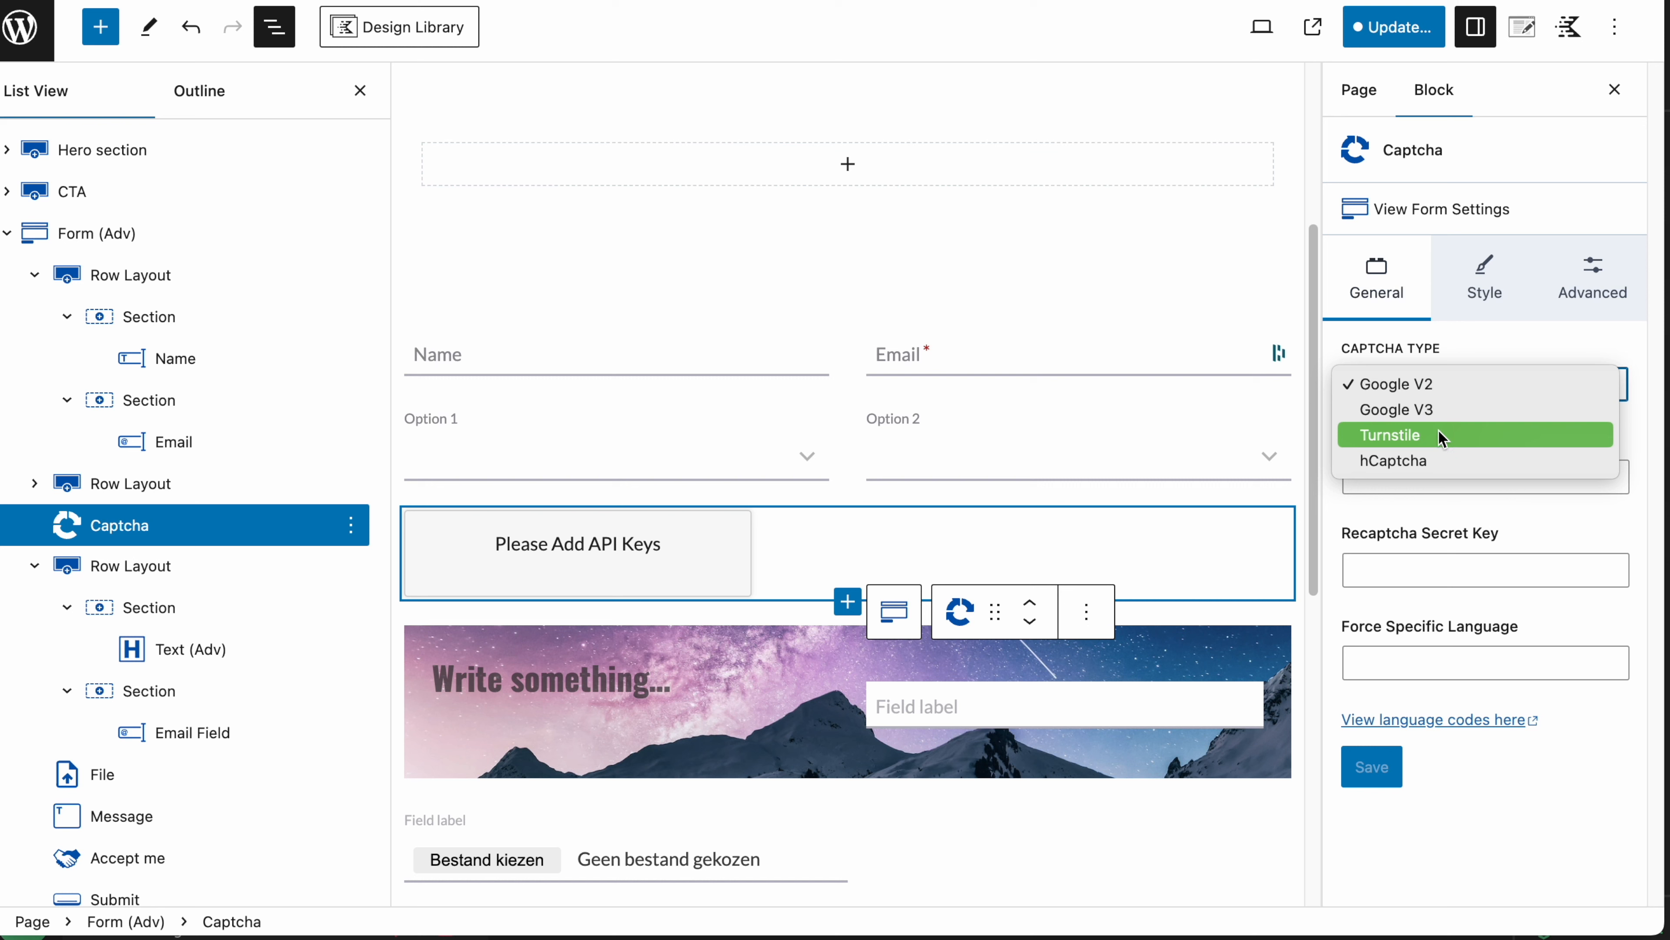
left_click(1452, 470)
left_click_drag(1378, 445, 1494, 432)
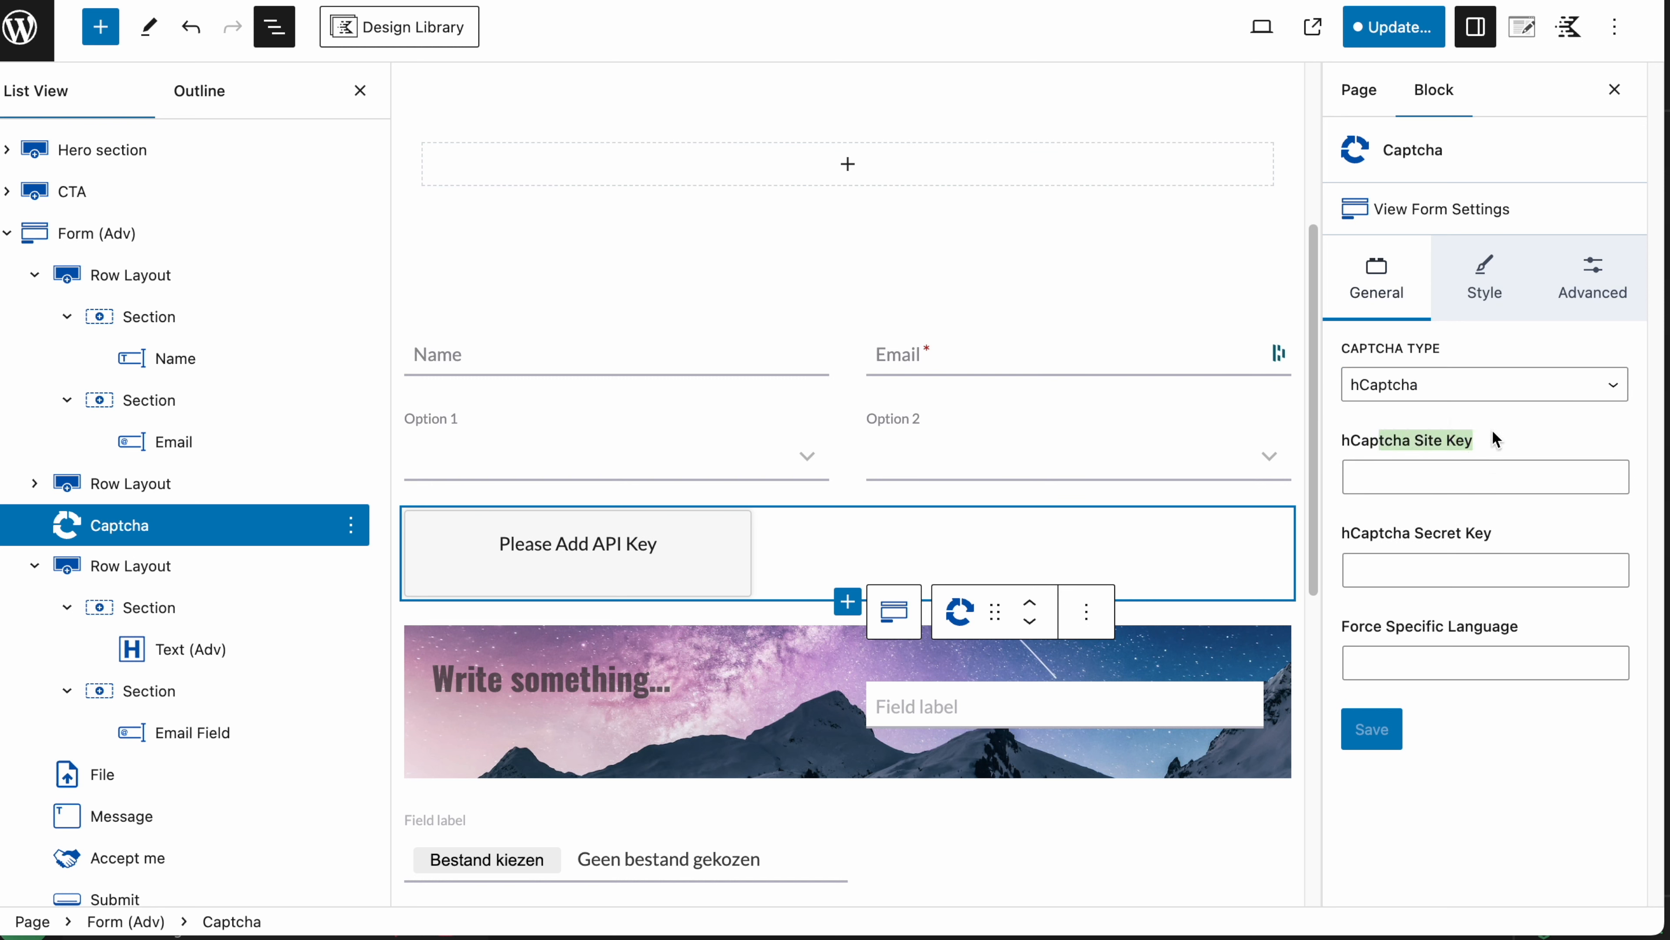
left_click(1493, 431)
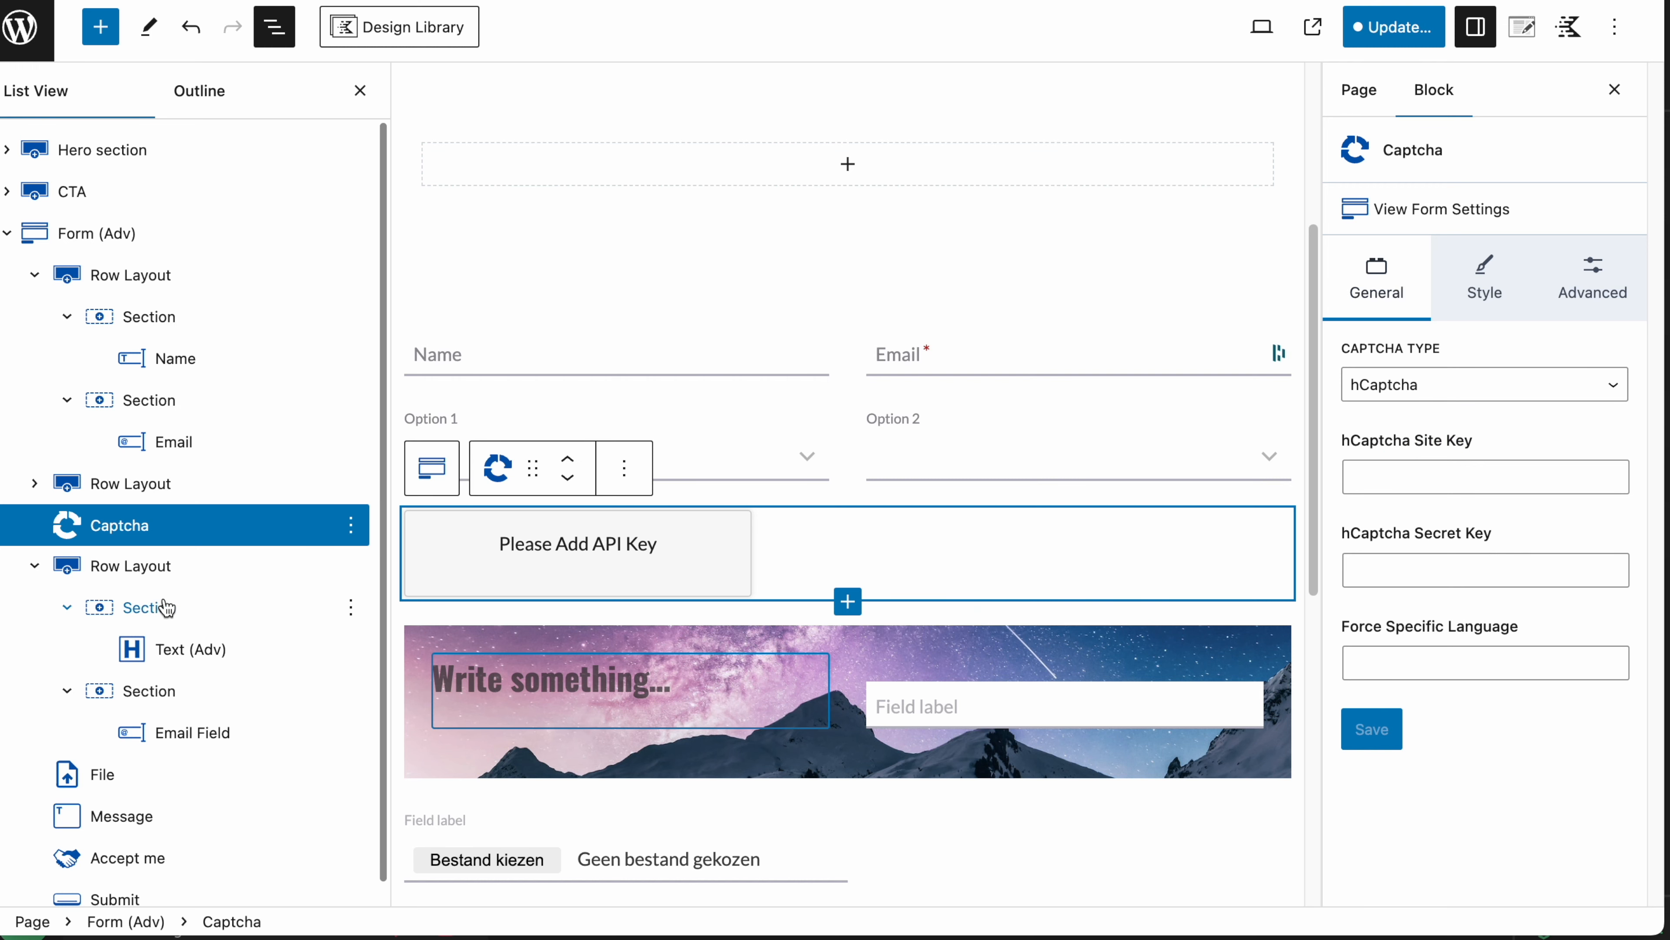
Step: Examine the form's available standard, advanced, layout and miscellaneous fields, and look over the form's current contents
left_click(434, 467)
left_click(579, 109)
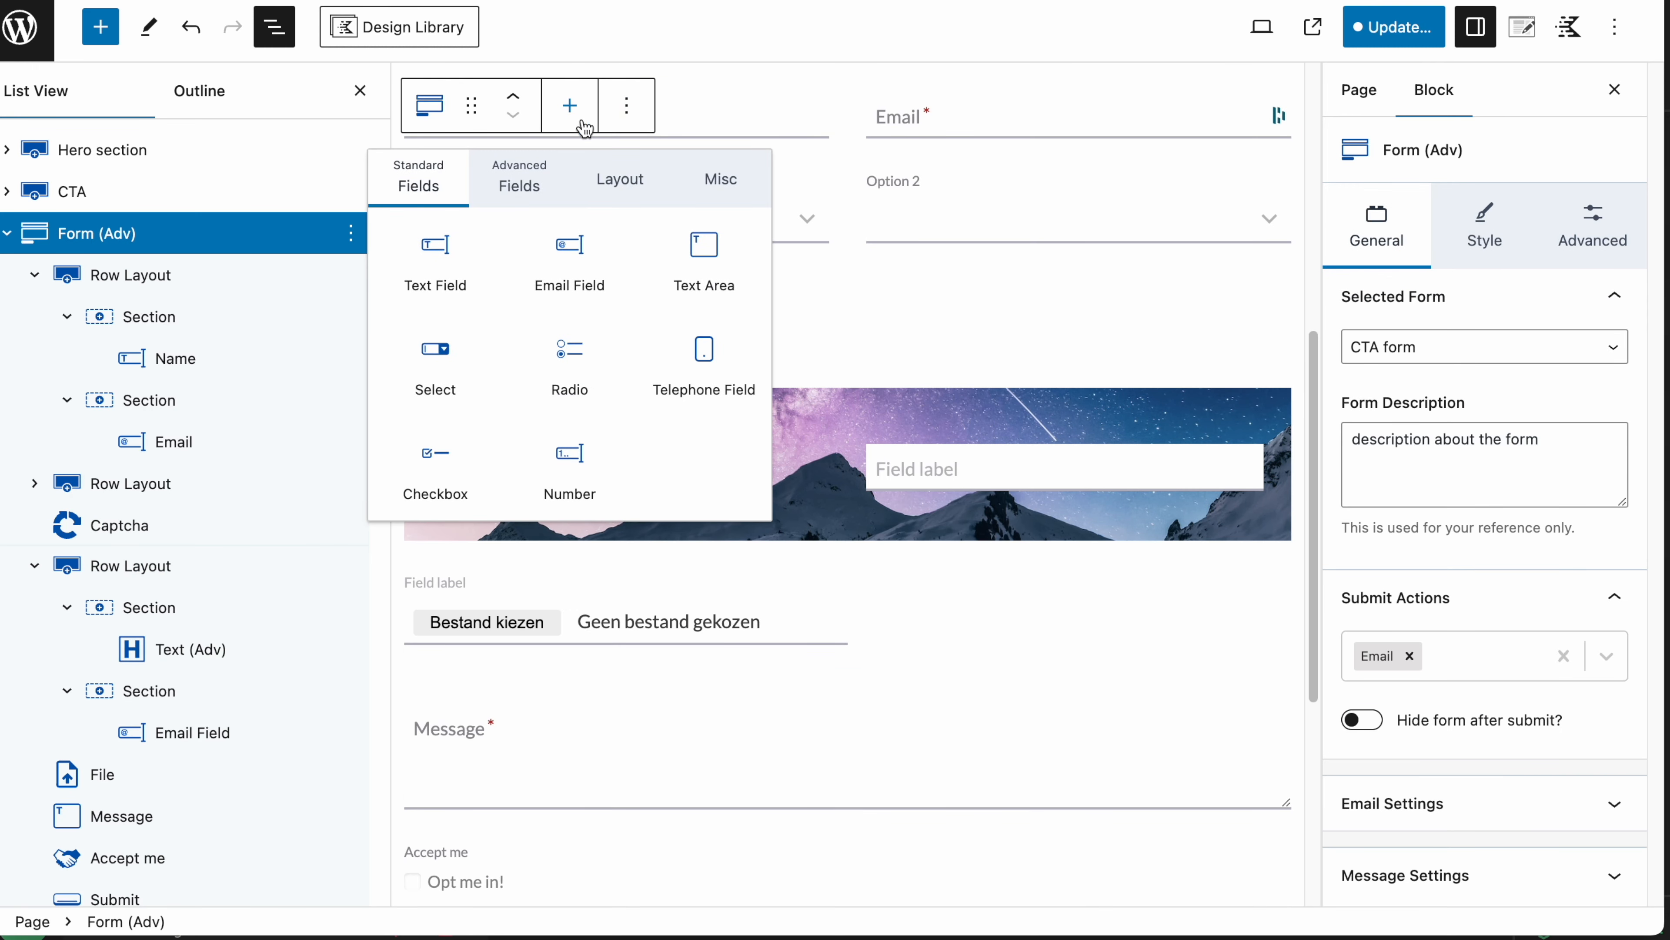
left_click(617, 176)
left_click(541, 187)
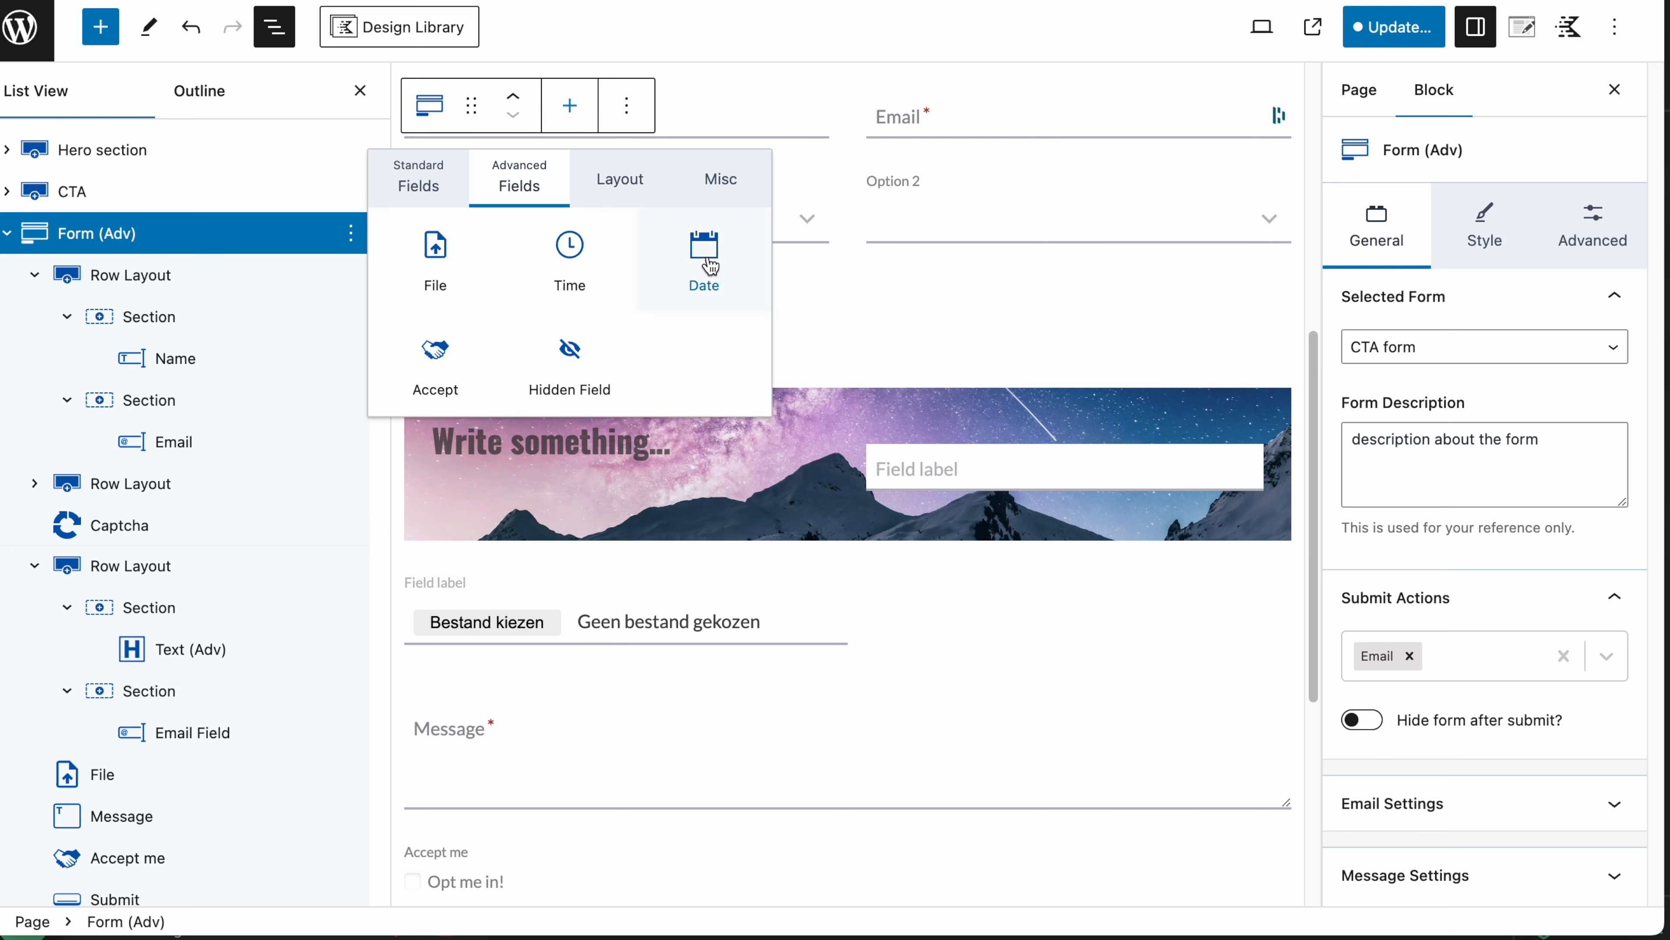
left_click(721, 187)
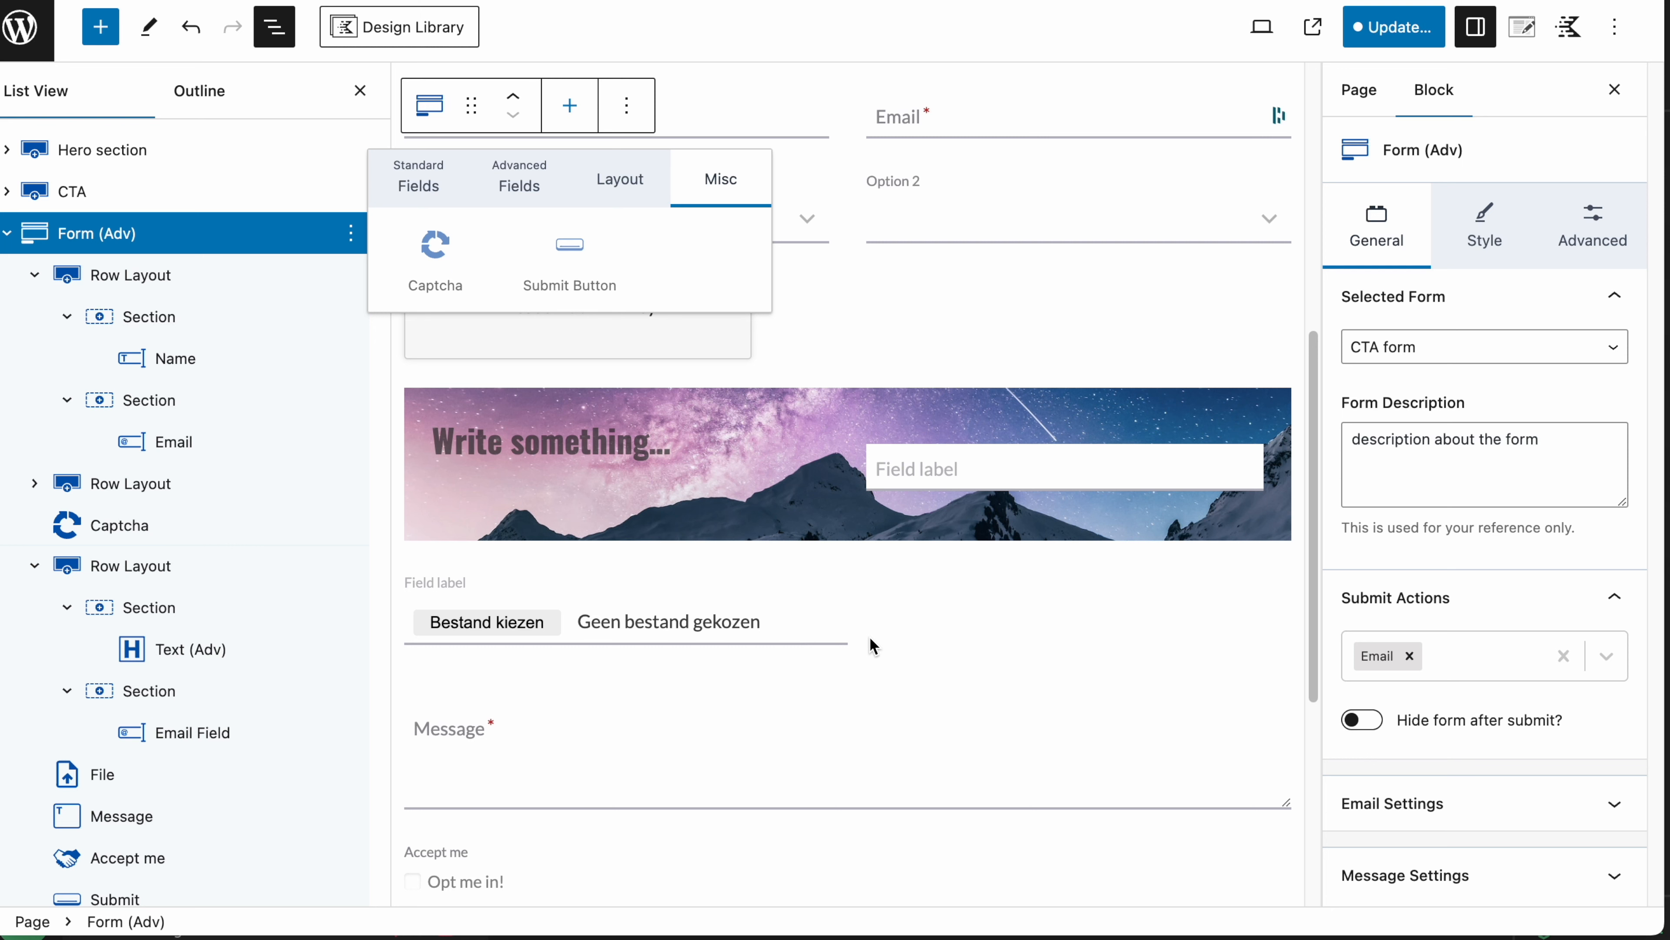
scroll(872, 646, "up", 3)
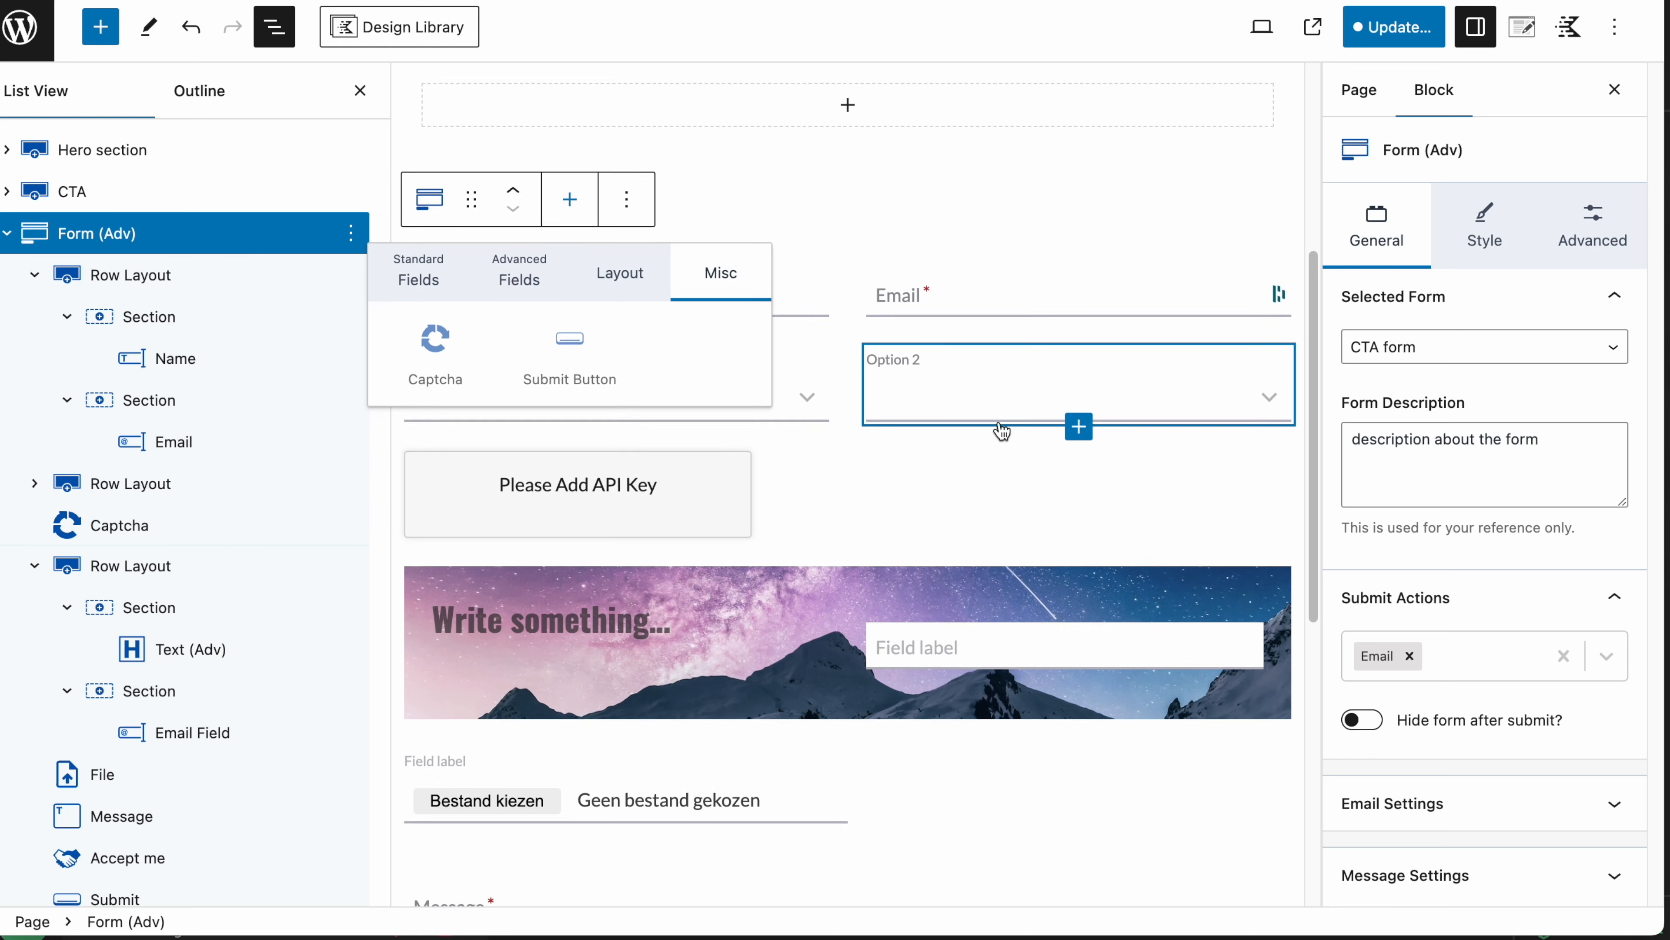
scroll(902, 473, "down", 1)
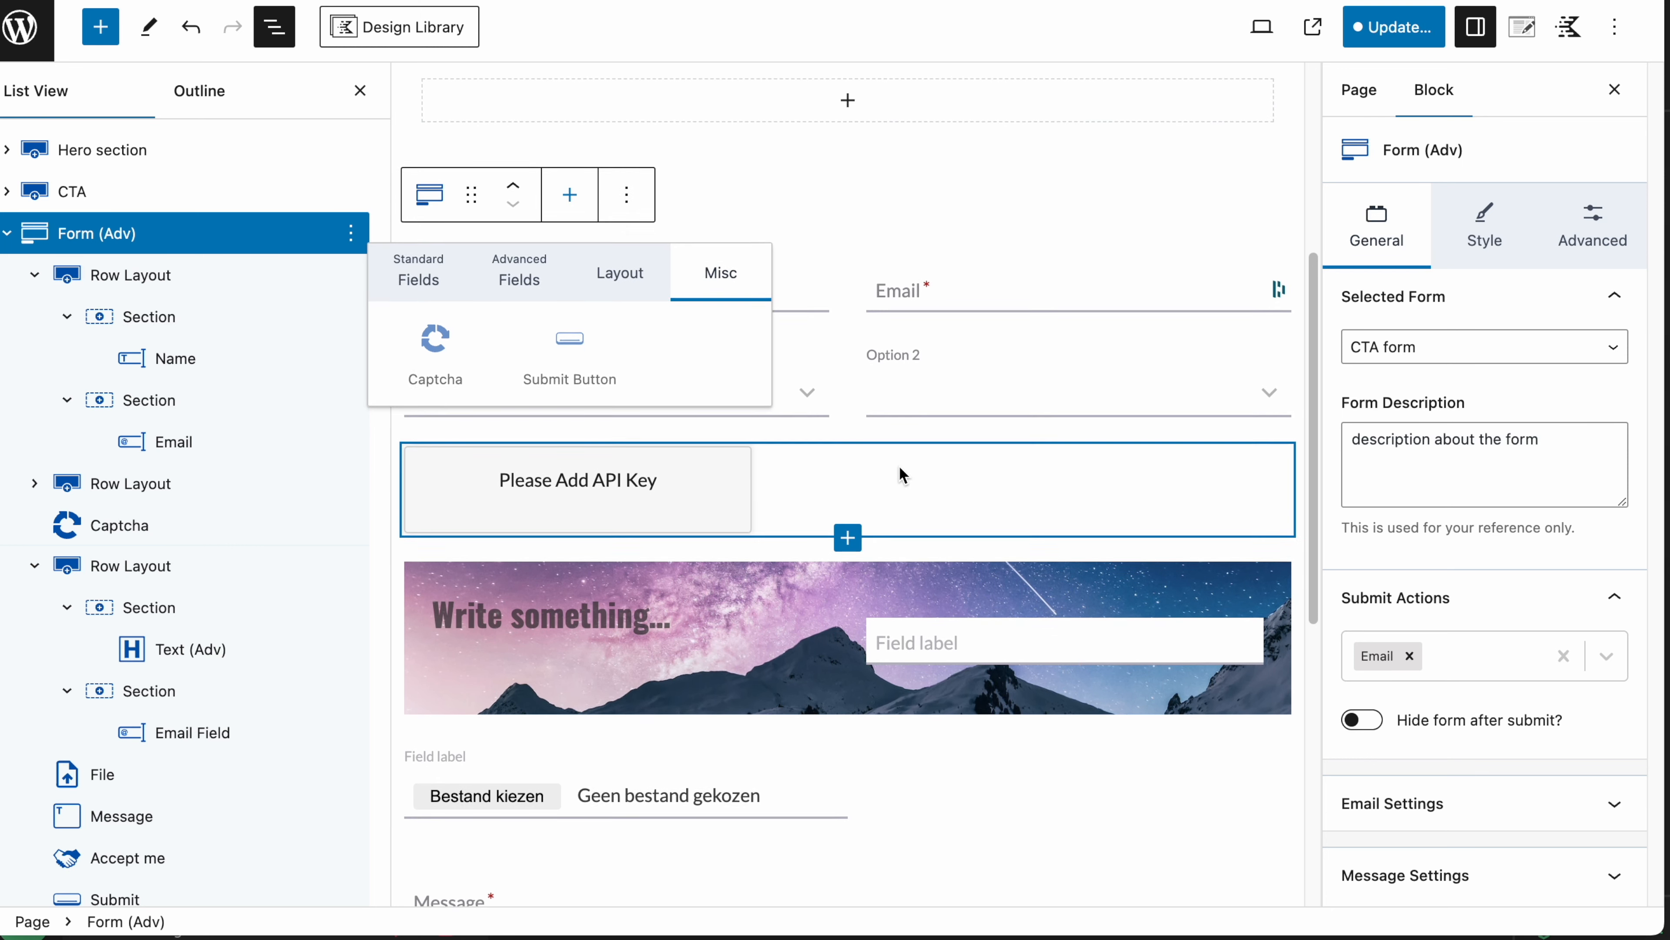
scroll(830, 674, "down", 2)
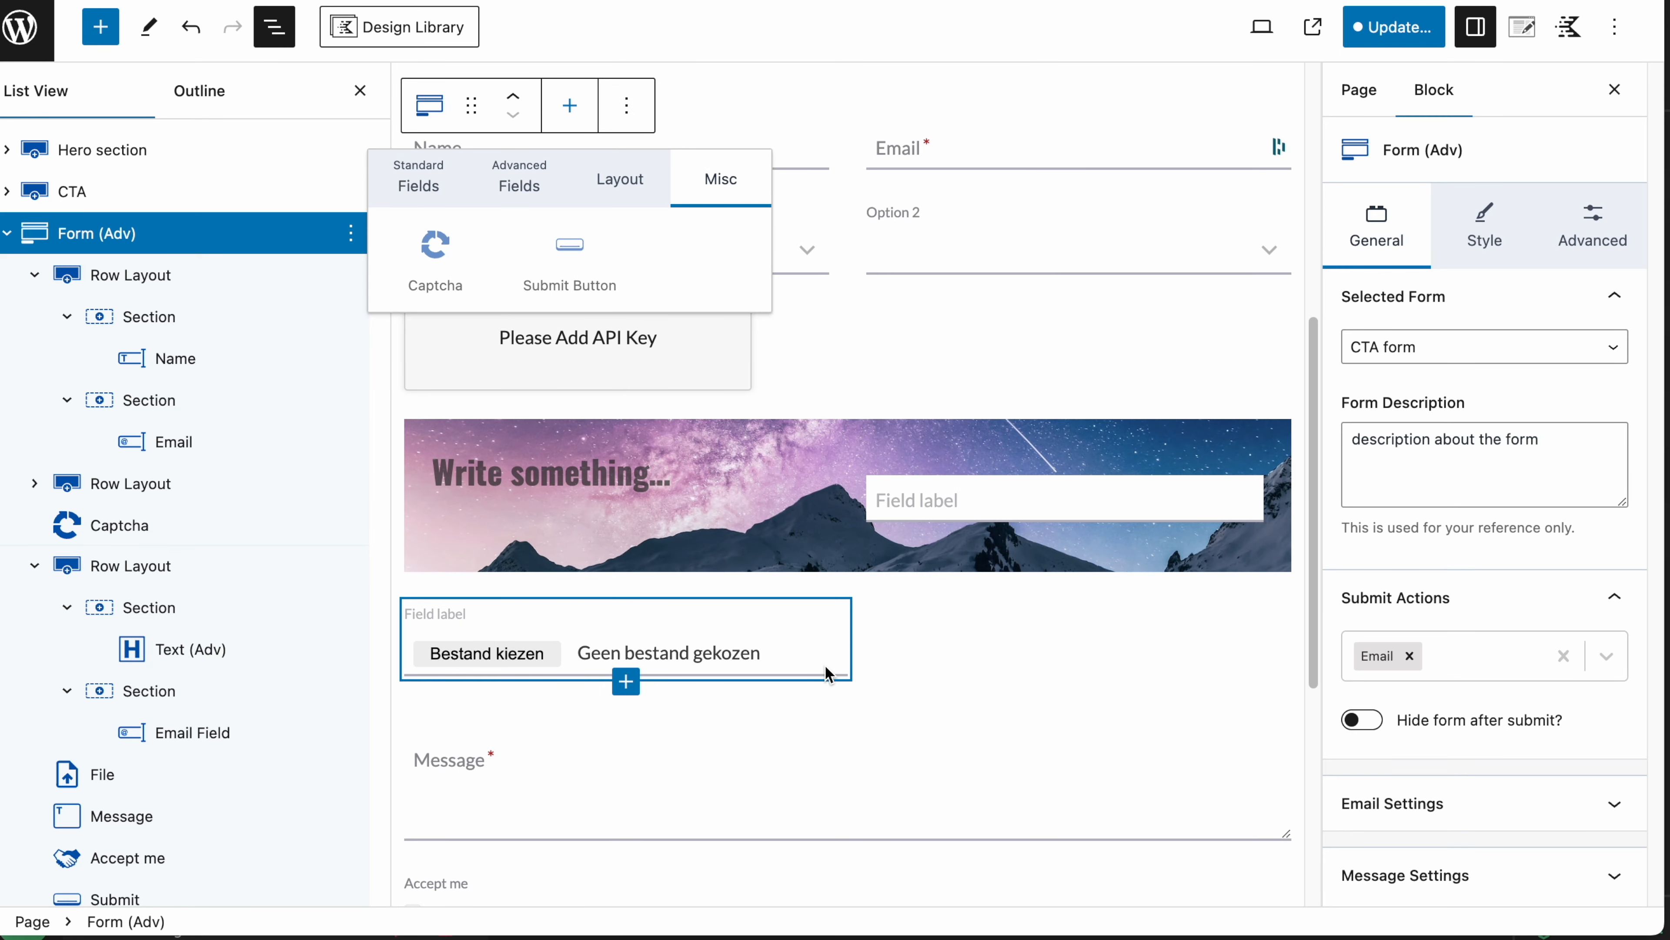
scroll(830, 674, "down", 1)
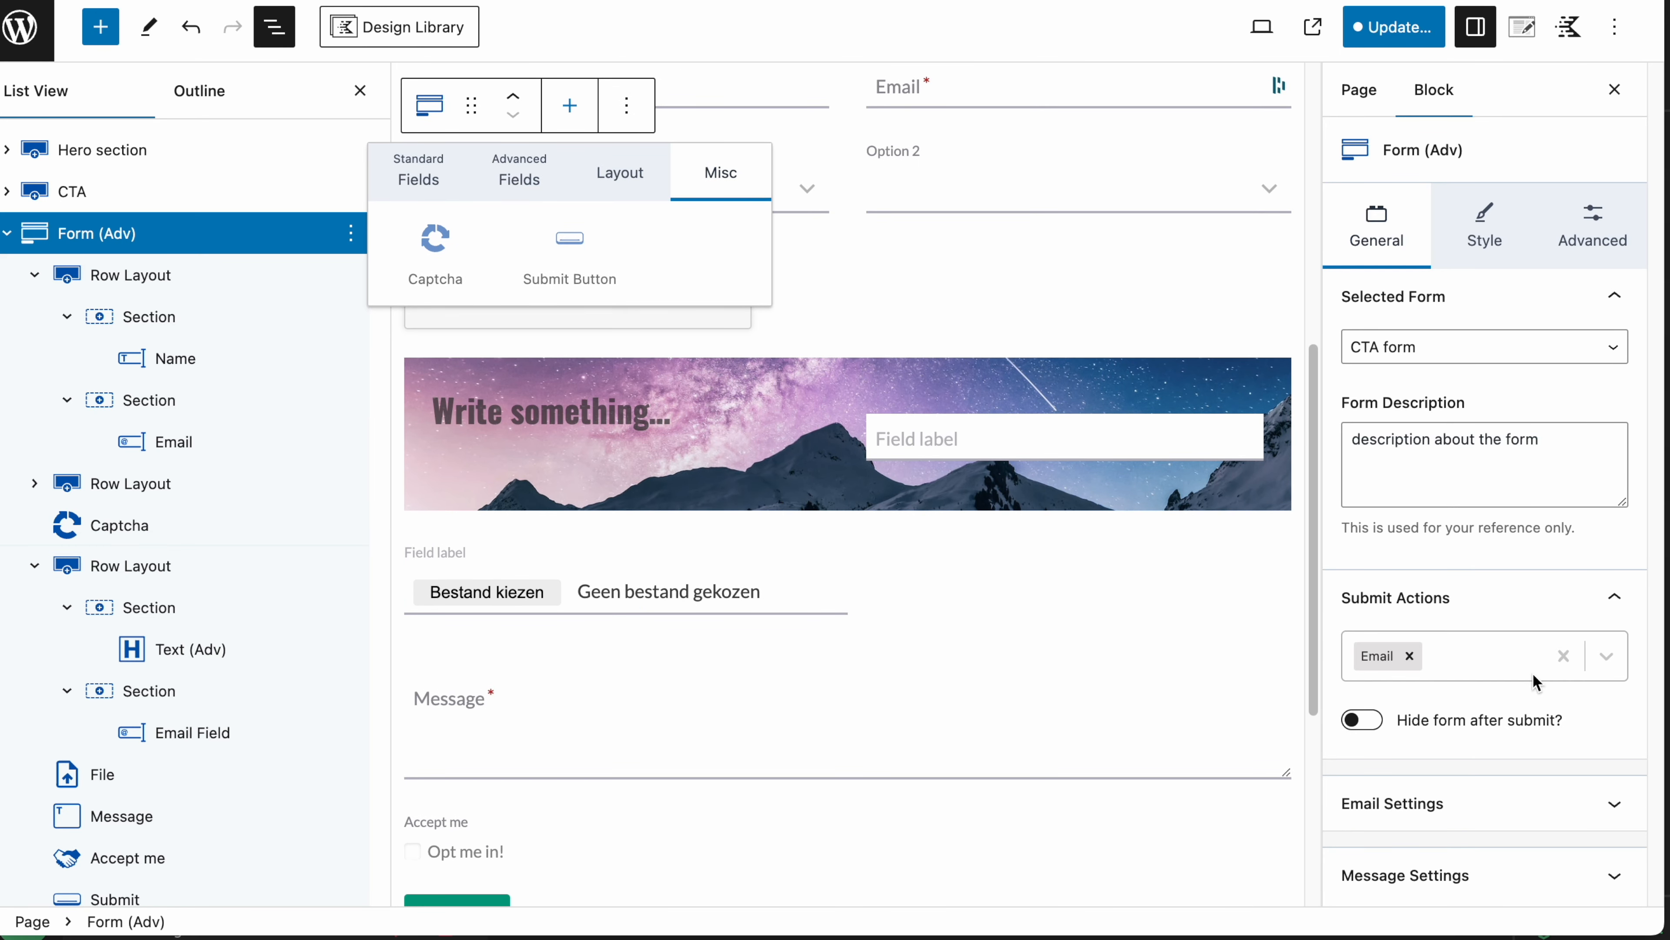
scroll(772, 395, "up", 2)
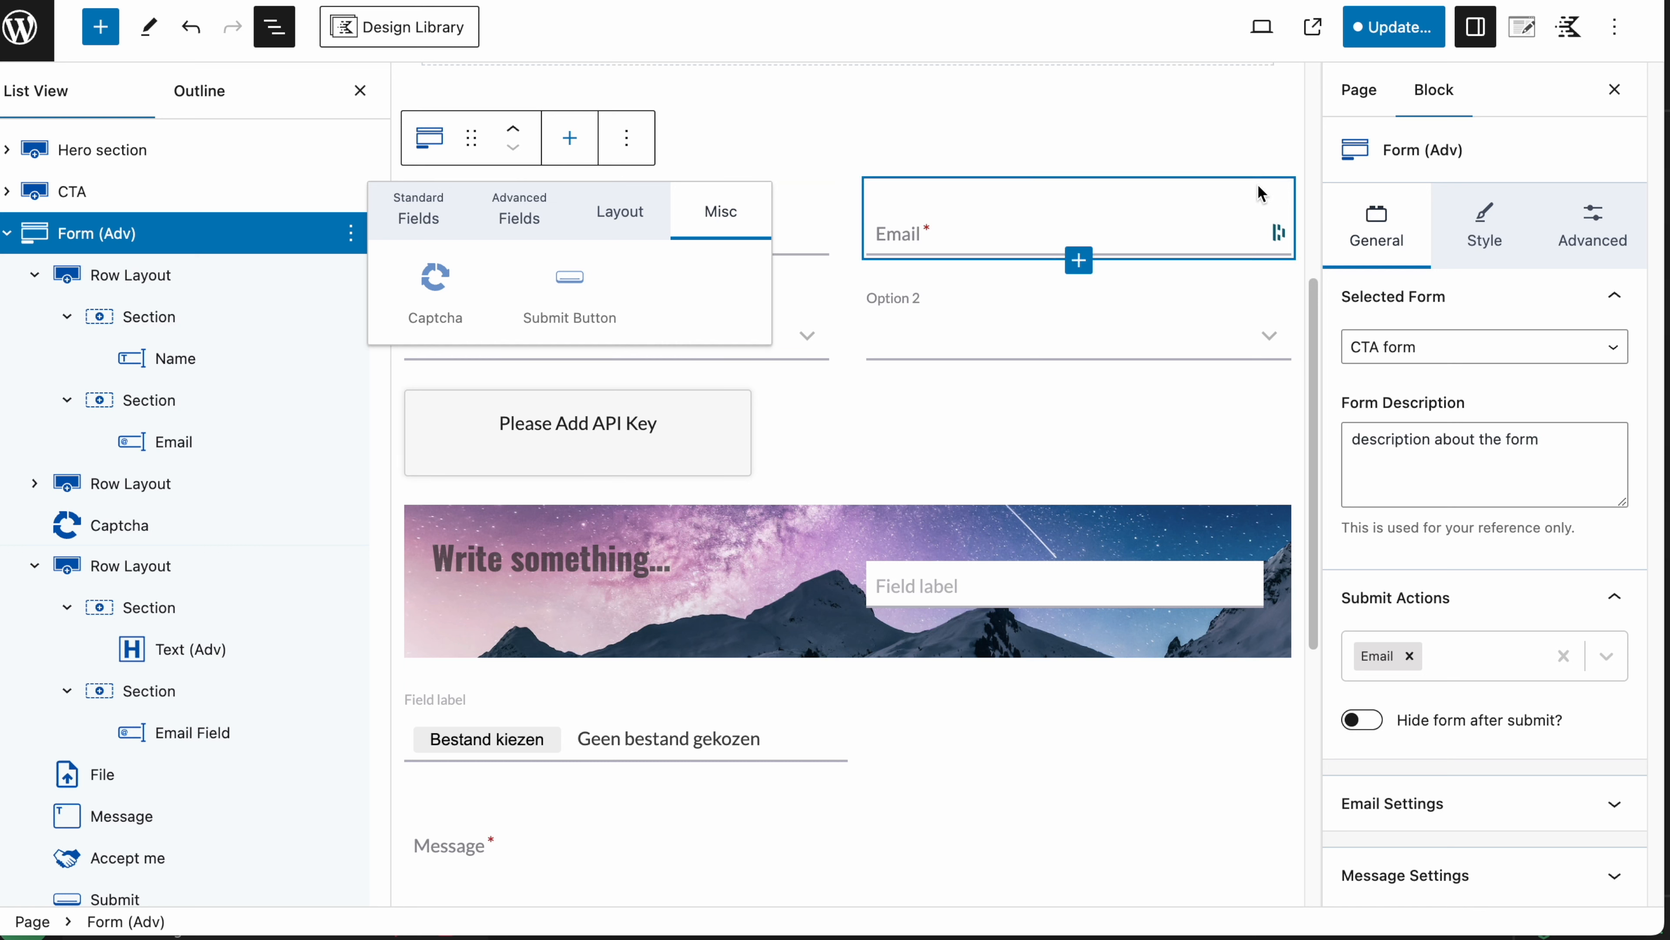
Step: Switch the form's option to hide after submit on and back off
left_click(1424, 153)
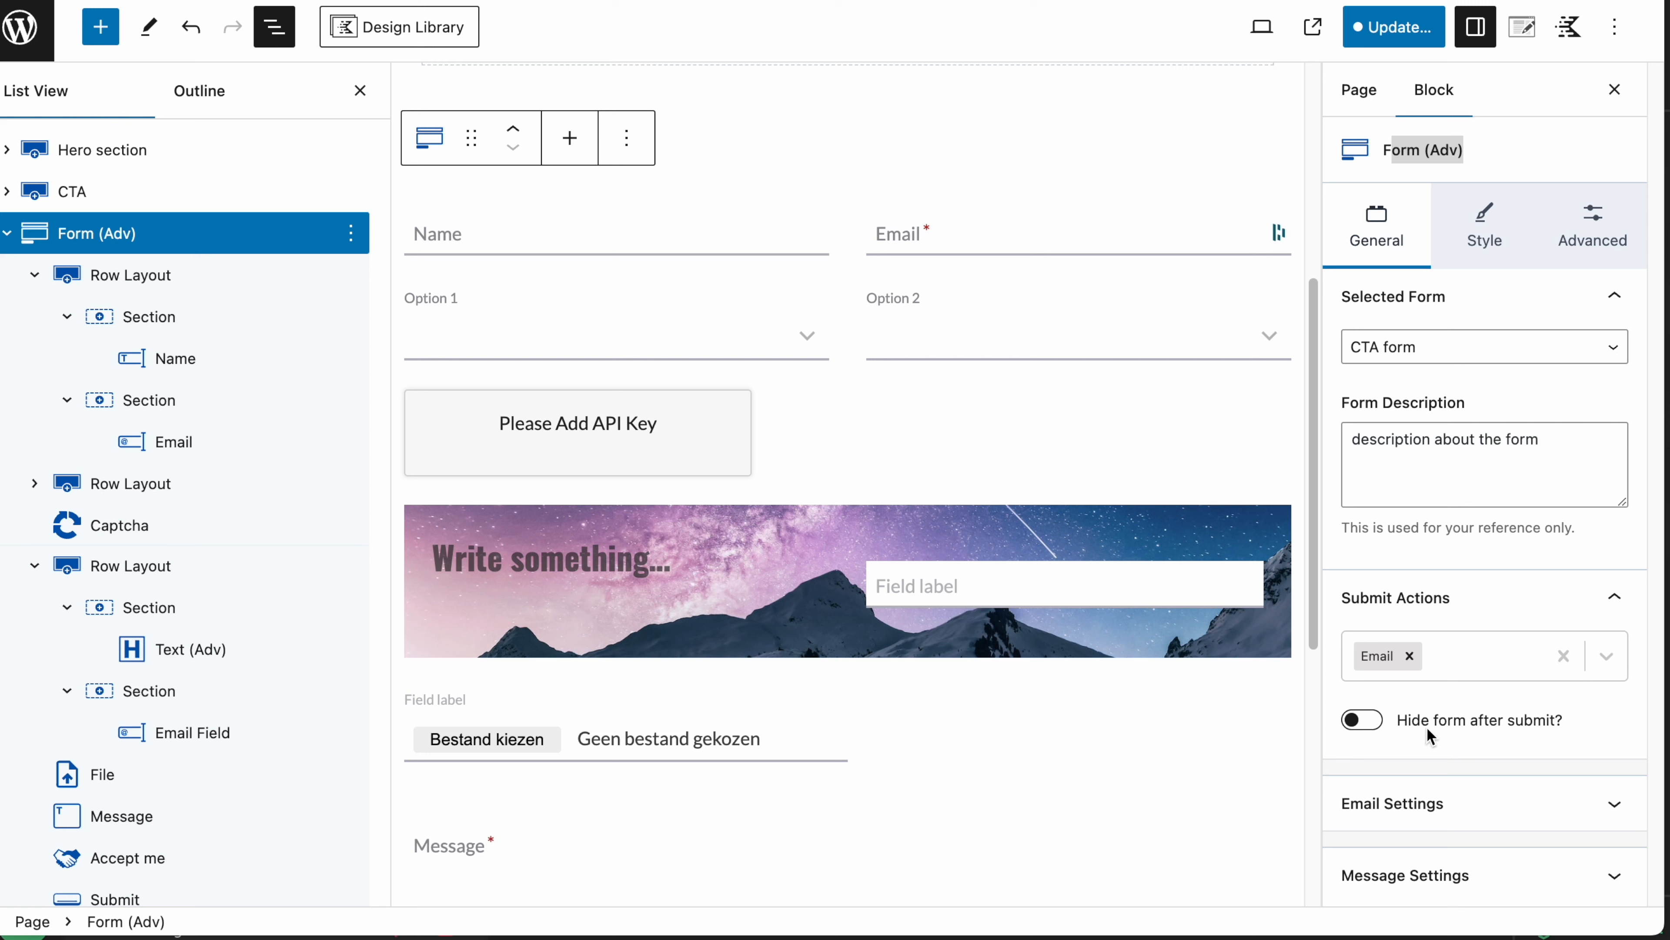
left_click(1361, 717)
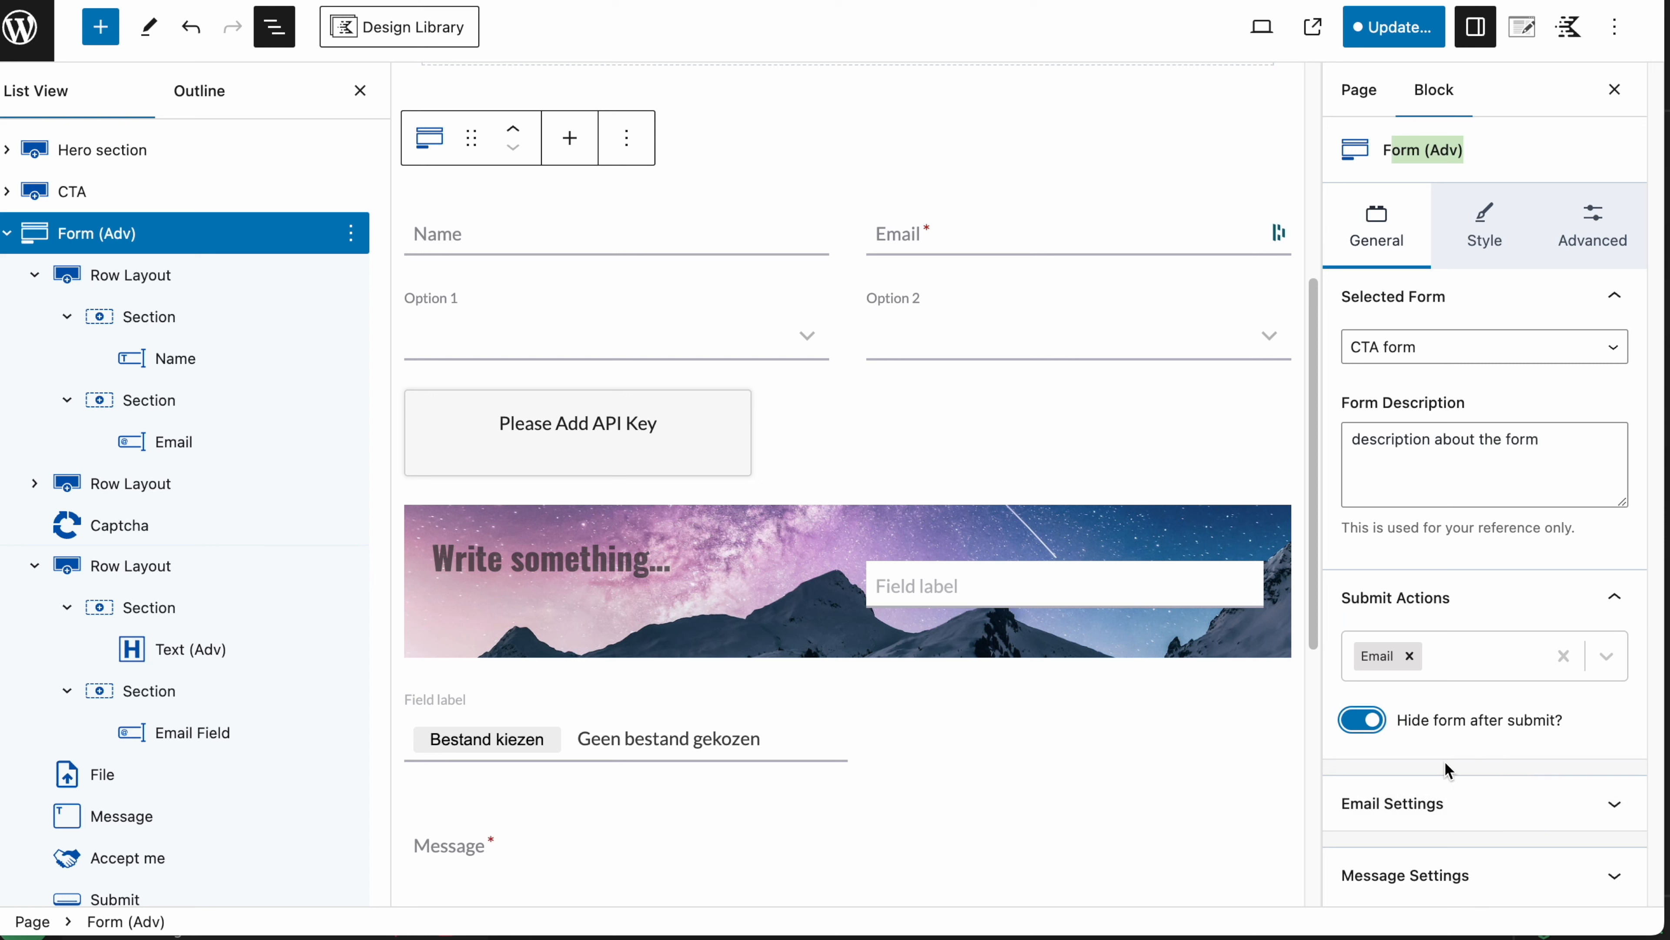
left_click(1362, 720)
Step: Add Redirect alongside Email in the form's submit actions after reviewing the available integrations
left_click(1605, 658)
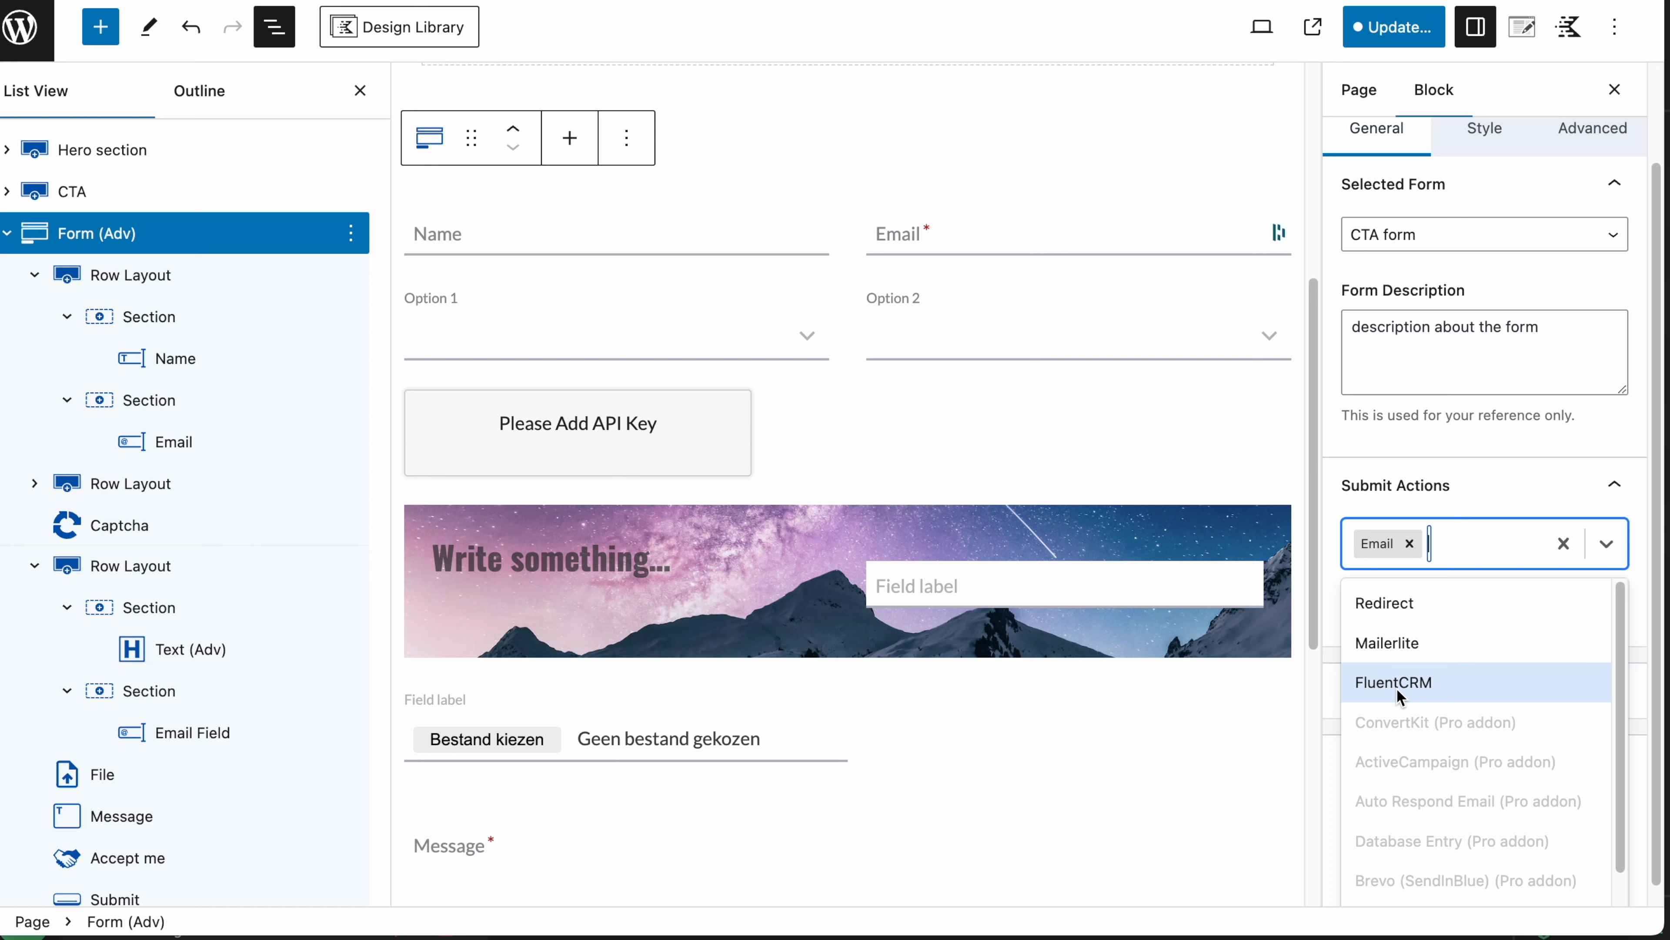
scroll(1407, 678, "down", 1)
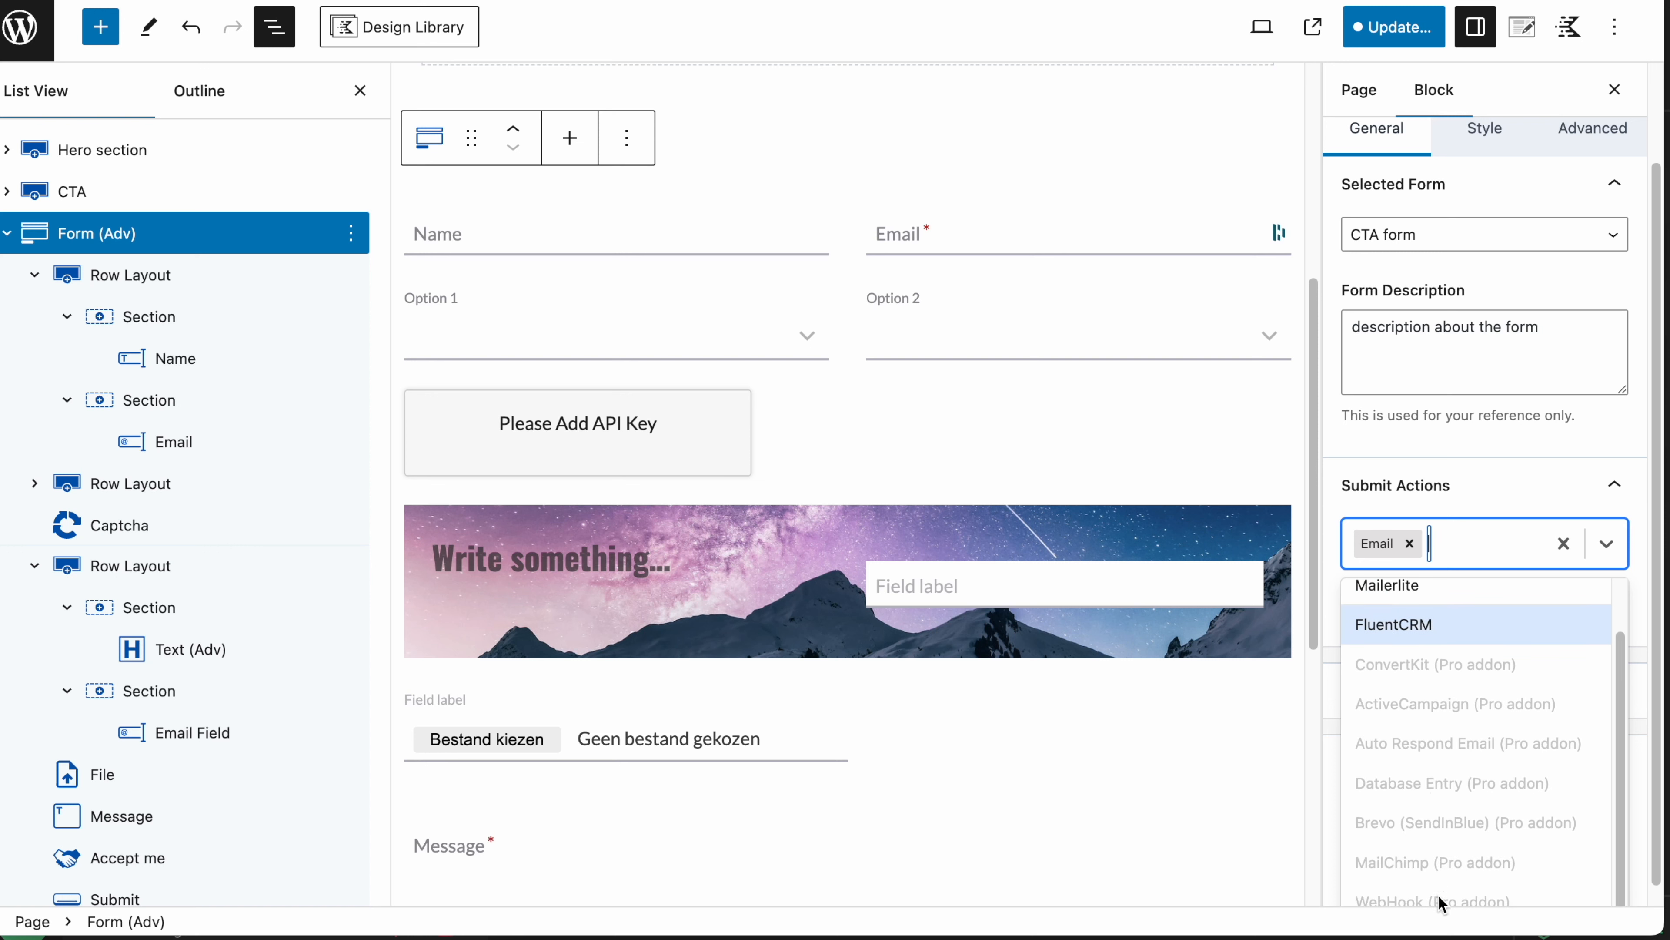
left_click(1653, 658)
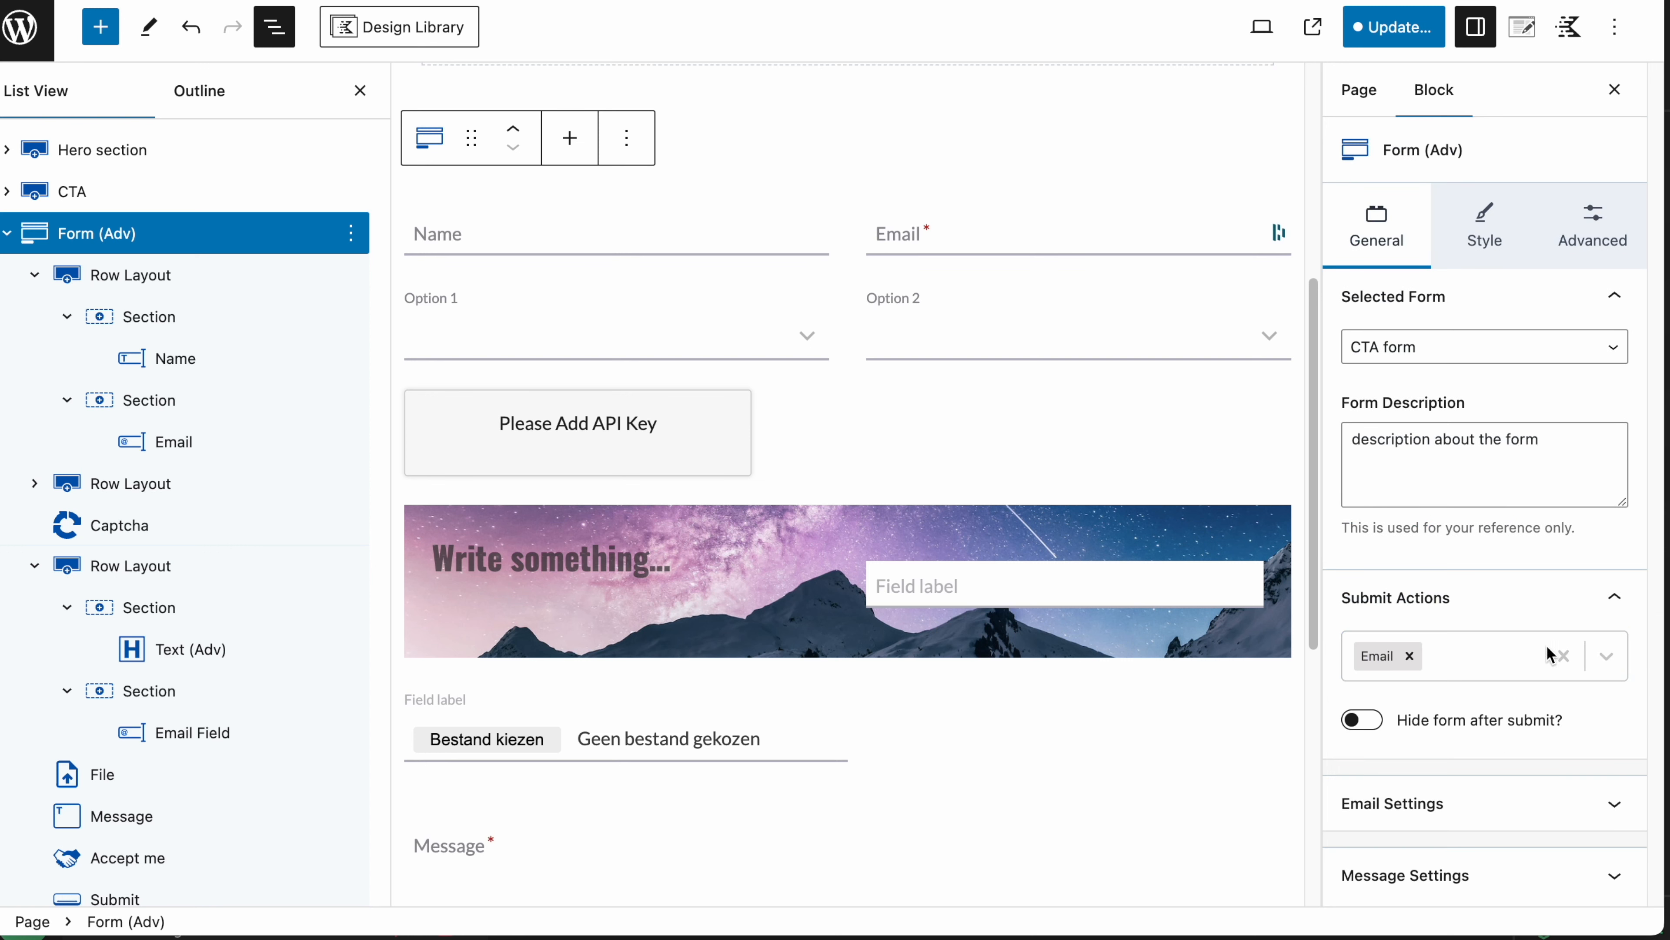
left_click(1621, 658)
scroll(1500, 690, "down", 1)
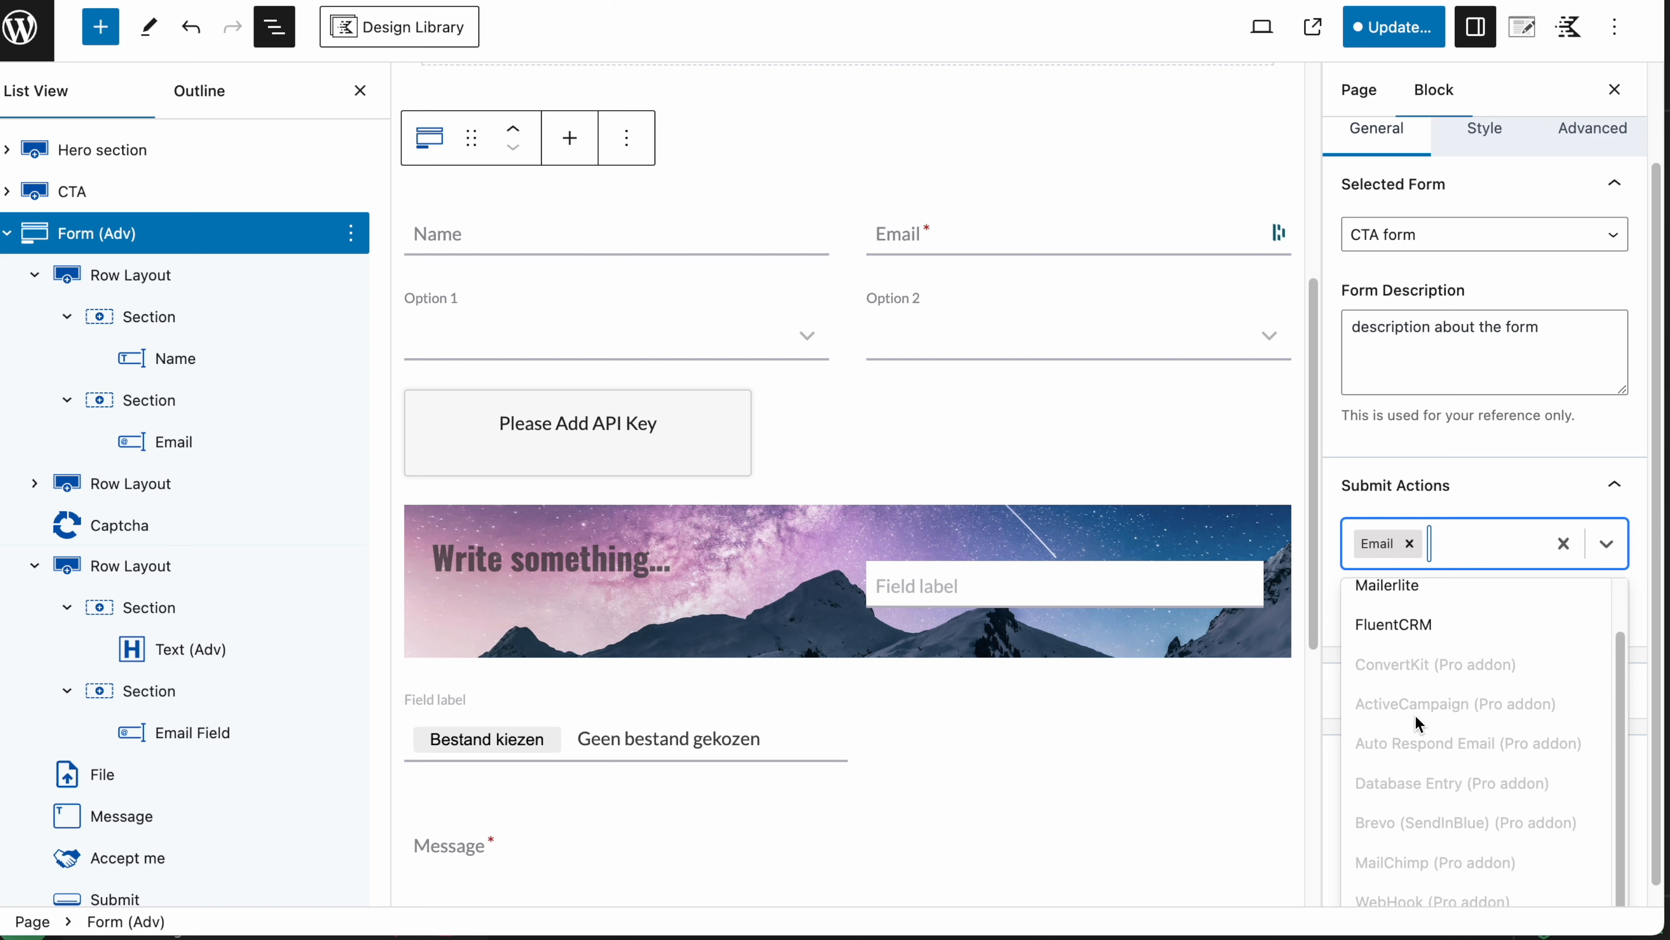
scroll(1403, 692, "up", 2)
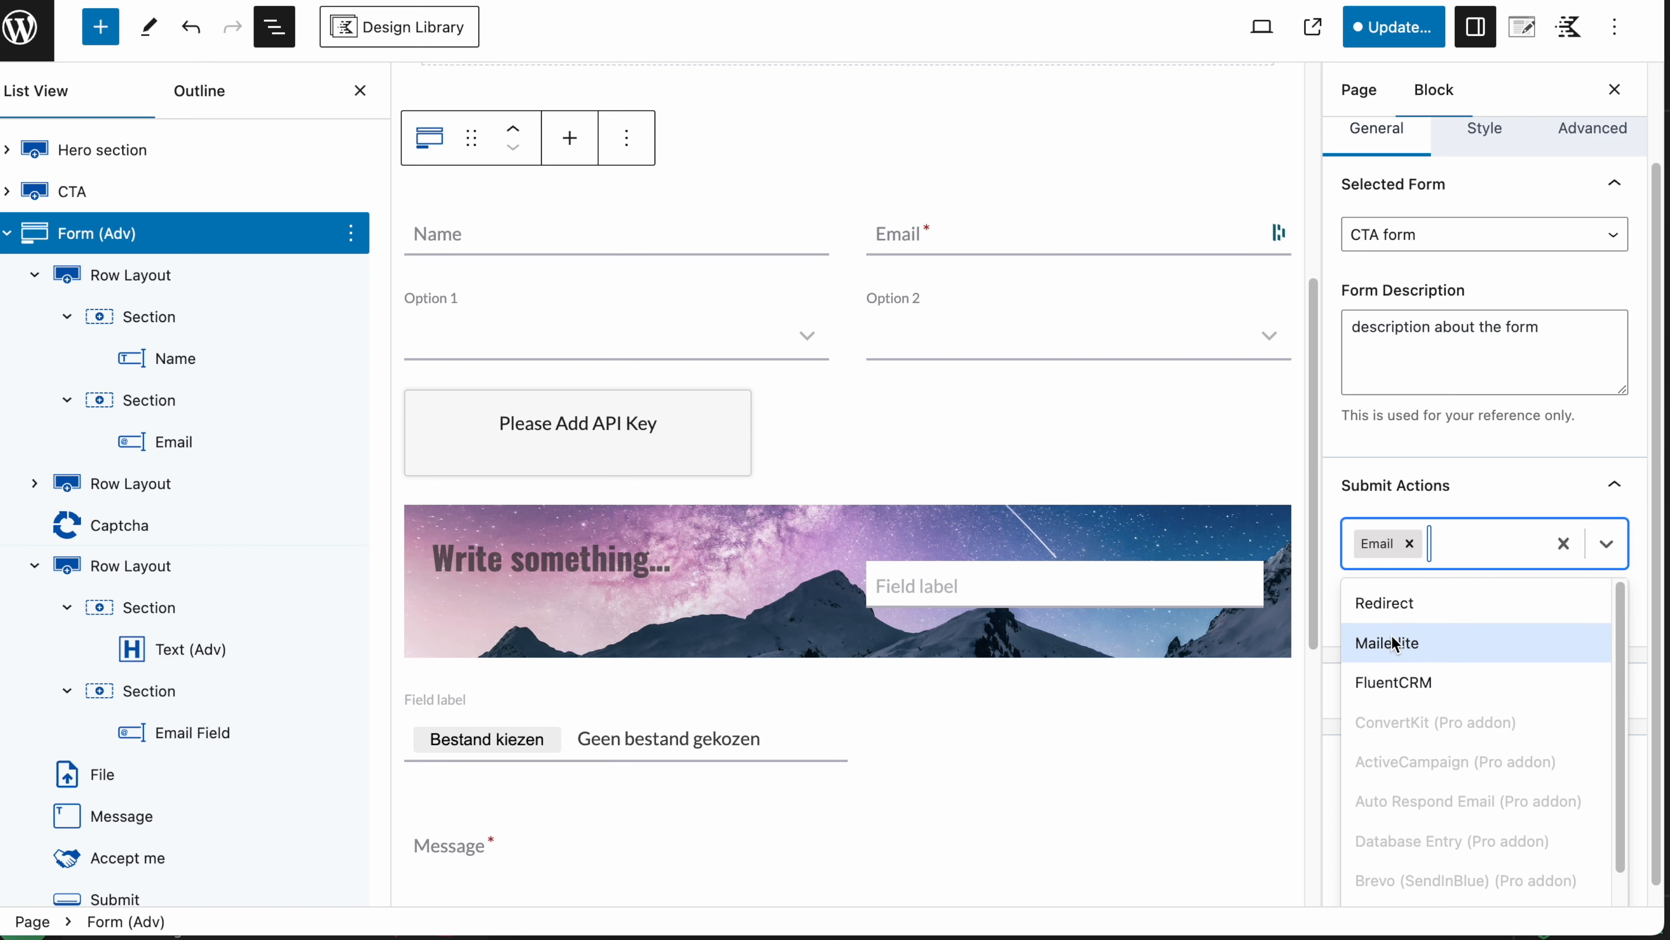
left_click(1386, 603)
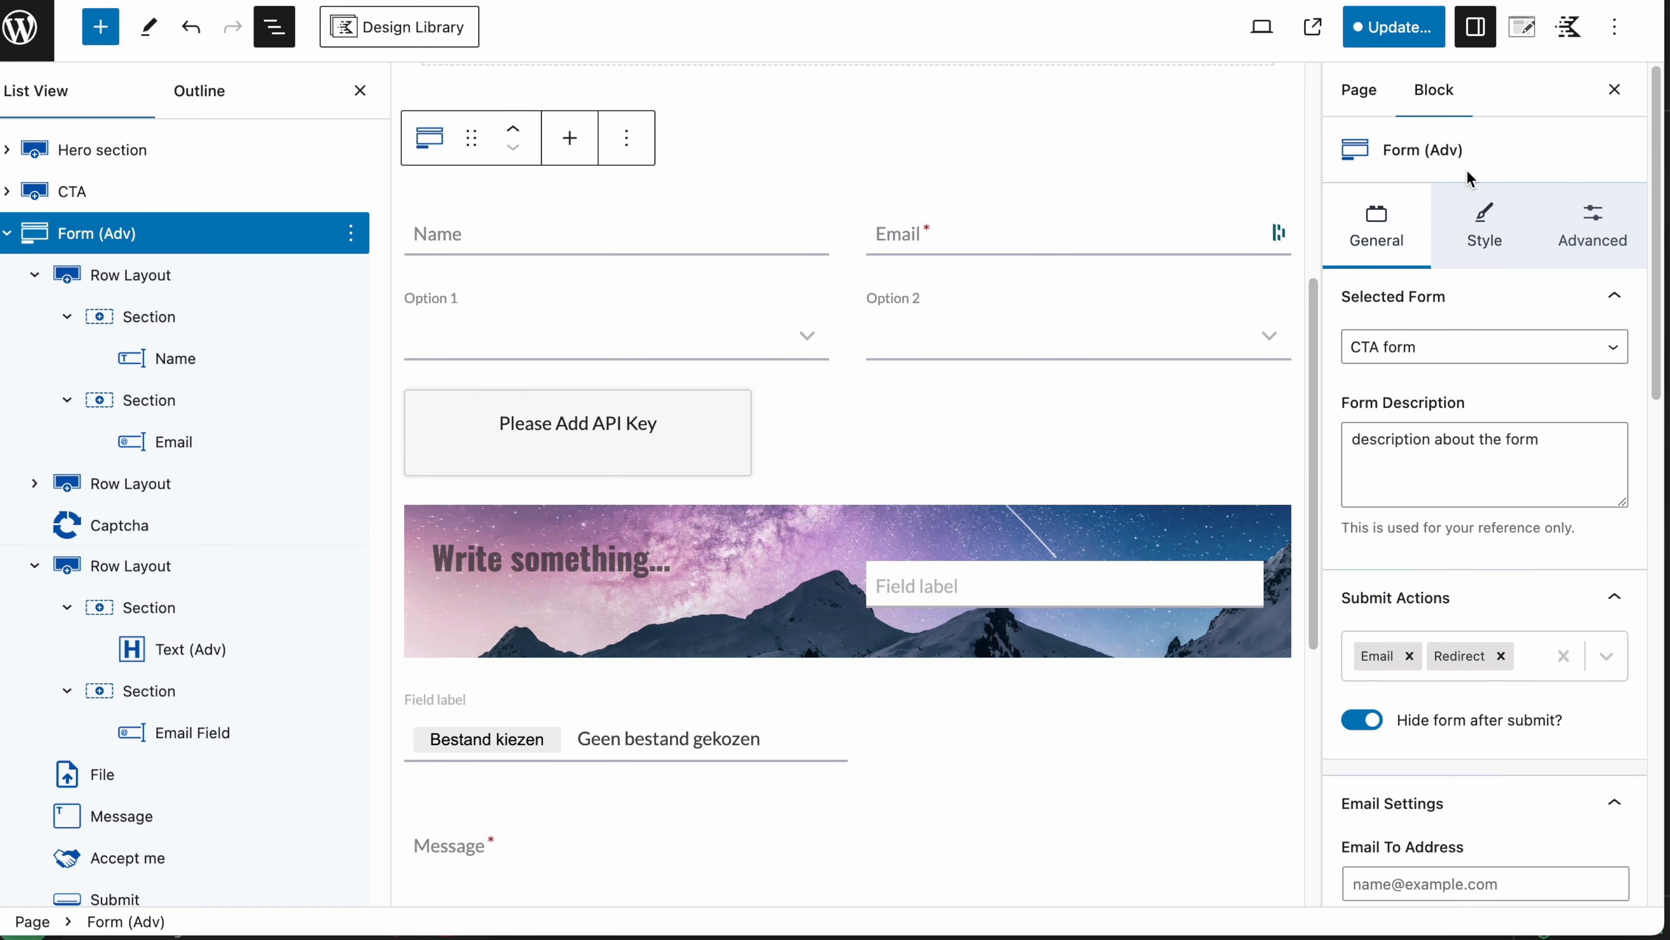
Step: Examine the form's style settings for input fields, focus states and messages, and open its advanced settings
left_click(1484, 231)
left_click_drag(1352, 353, 1454, 352)
scroll(1480, 493, "down", 1)
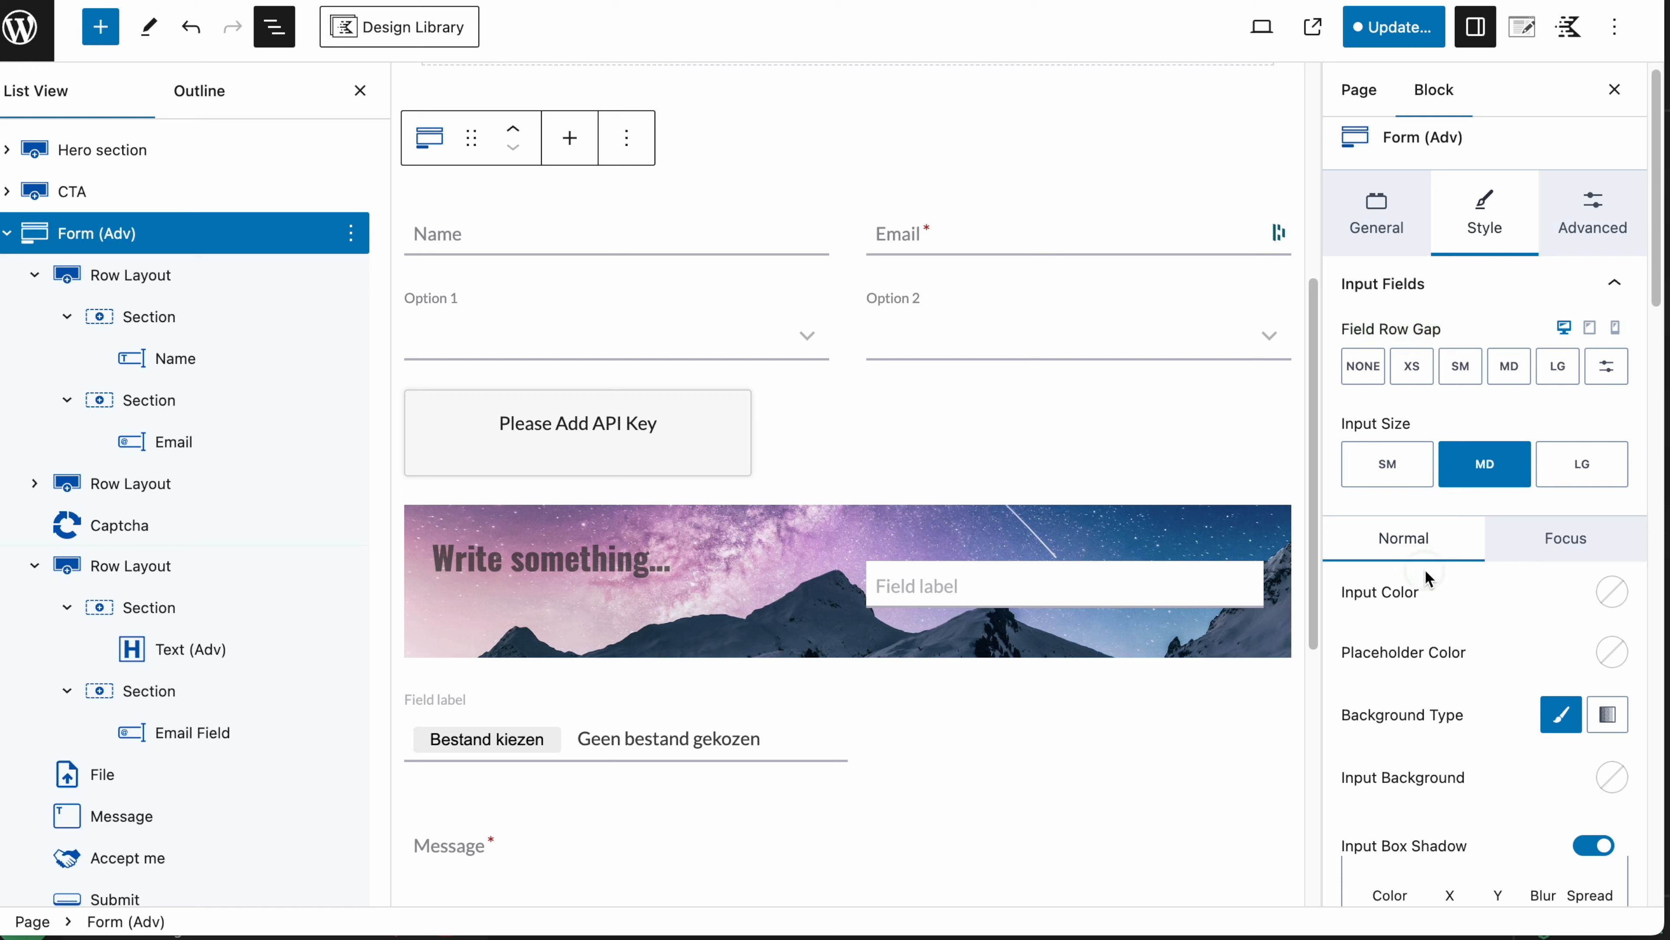
left_click(1506, 546)
left_click(1372, 559)
scroll(1446, 687, "down", 2)
scroll(1447, 688, "down", 15)
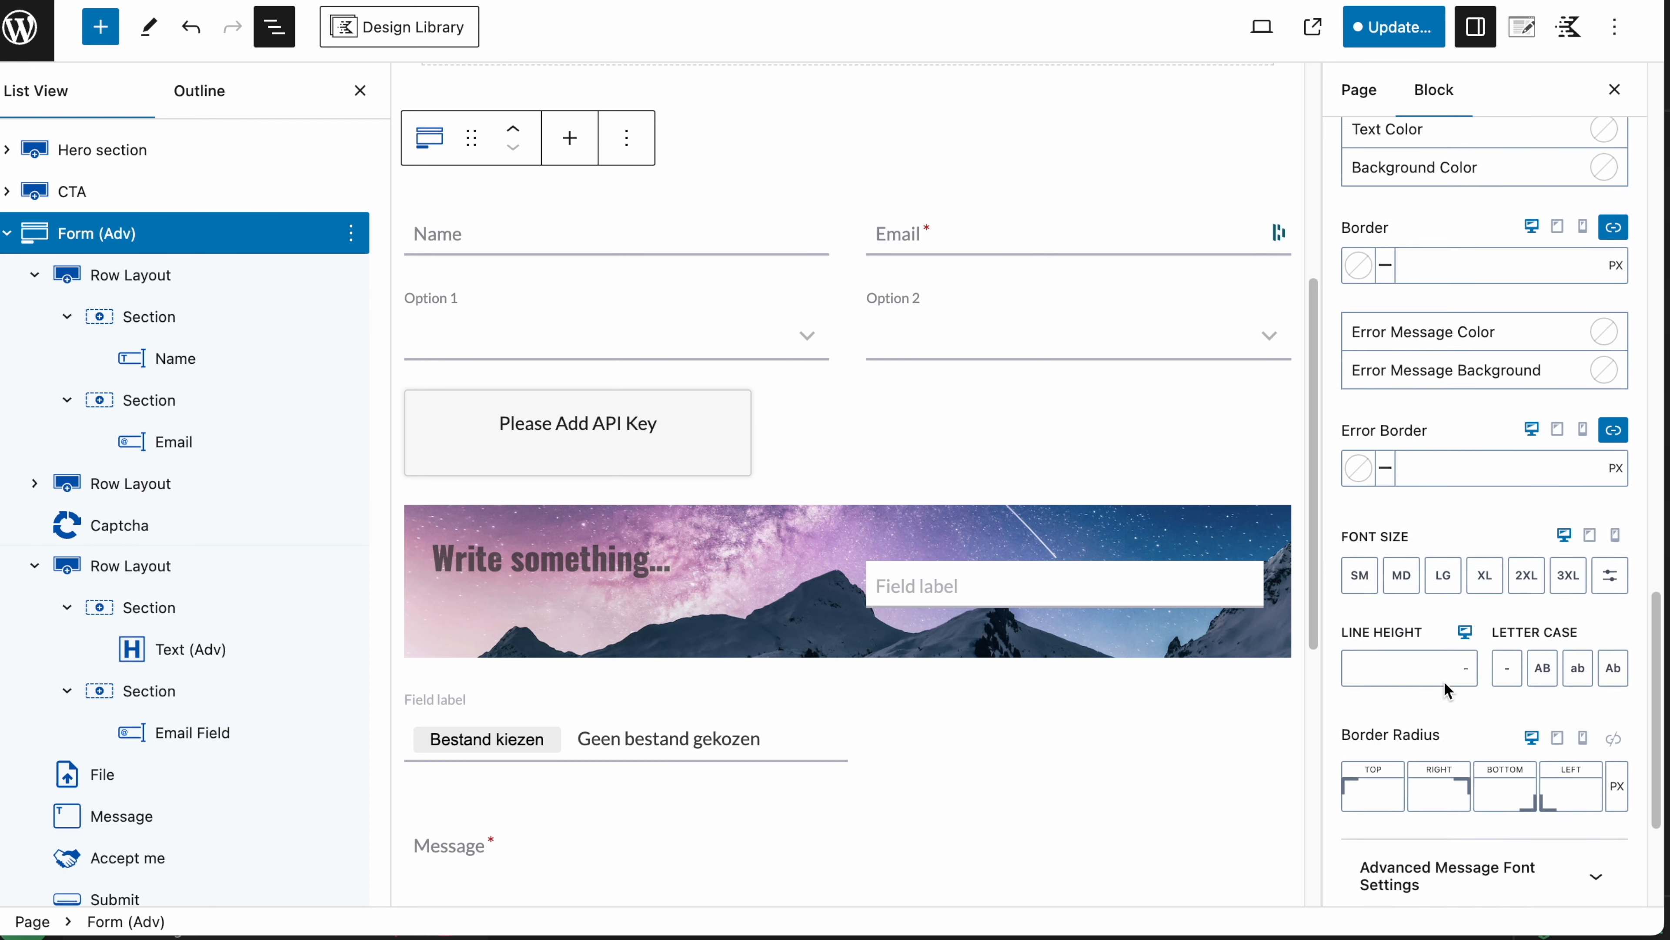
scroll(1447, 691, "down", 4)
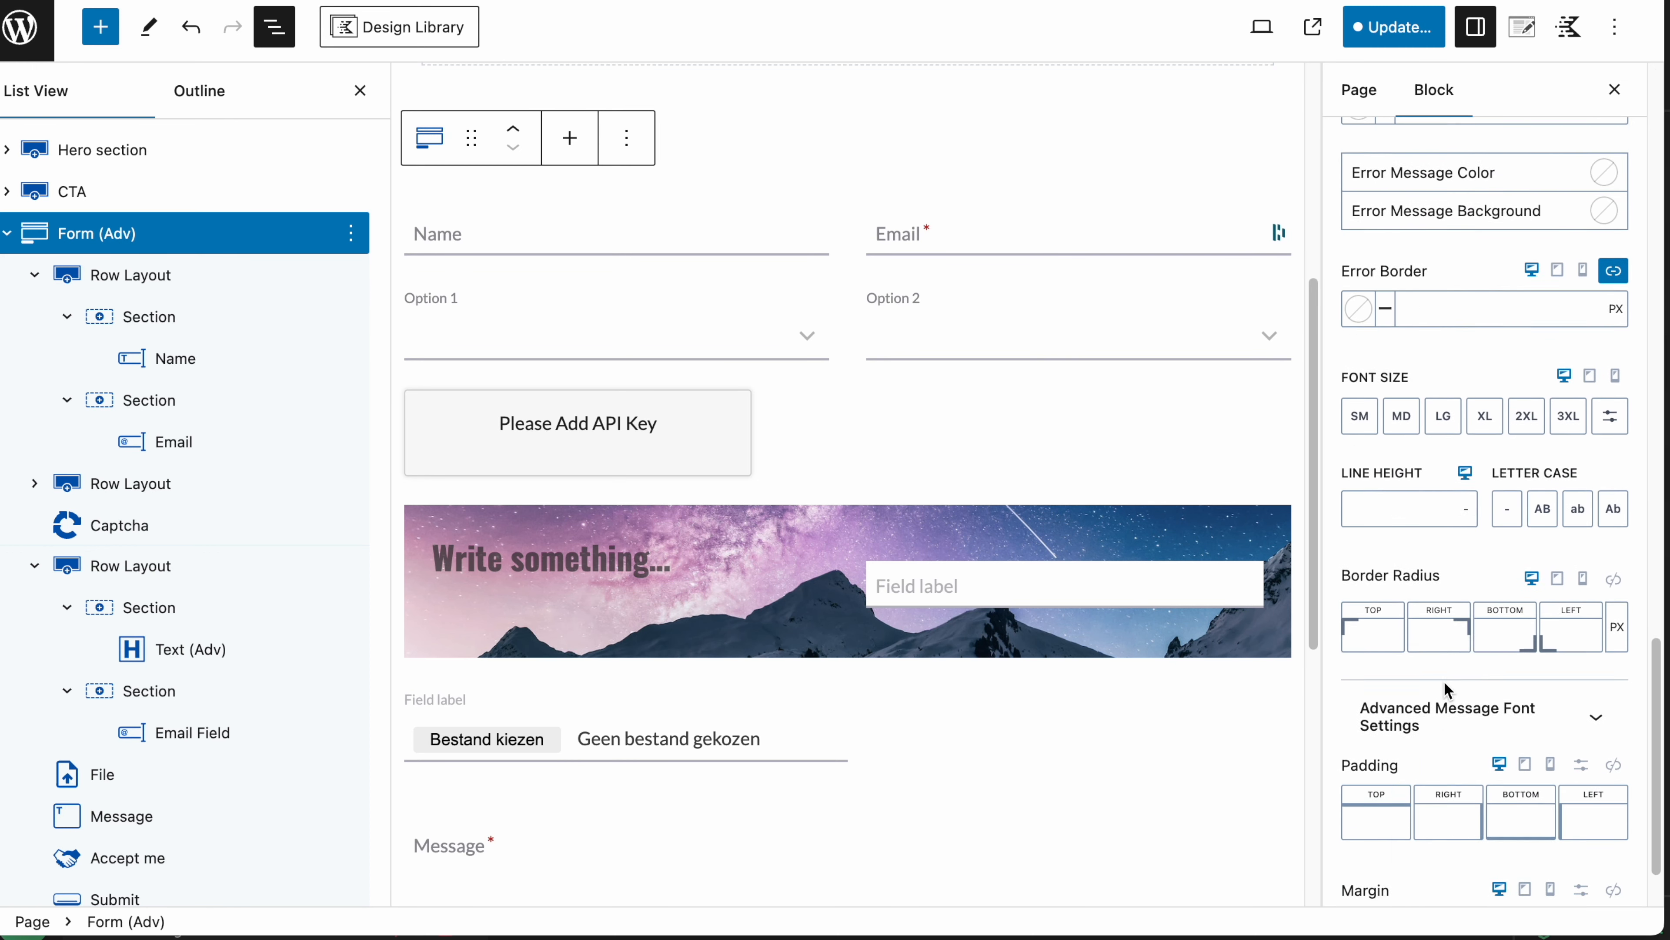
left_click(1395, 648)
scroll(1399, 501, "up", 20)
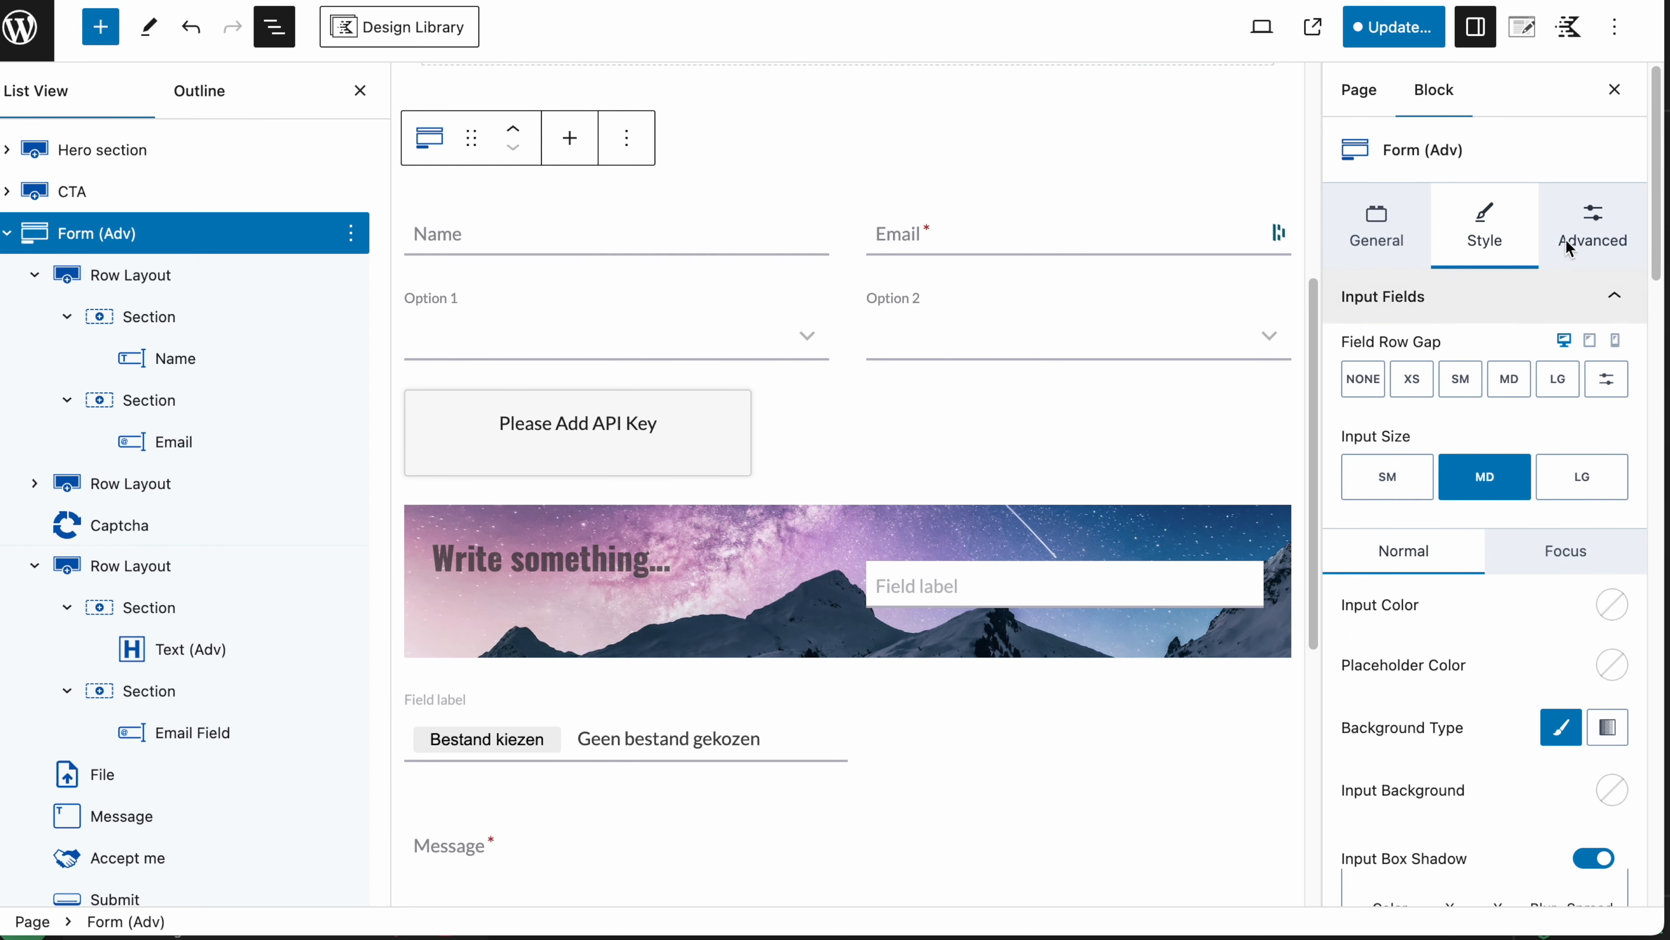
left_click(1585, 232)
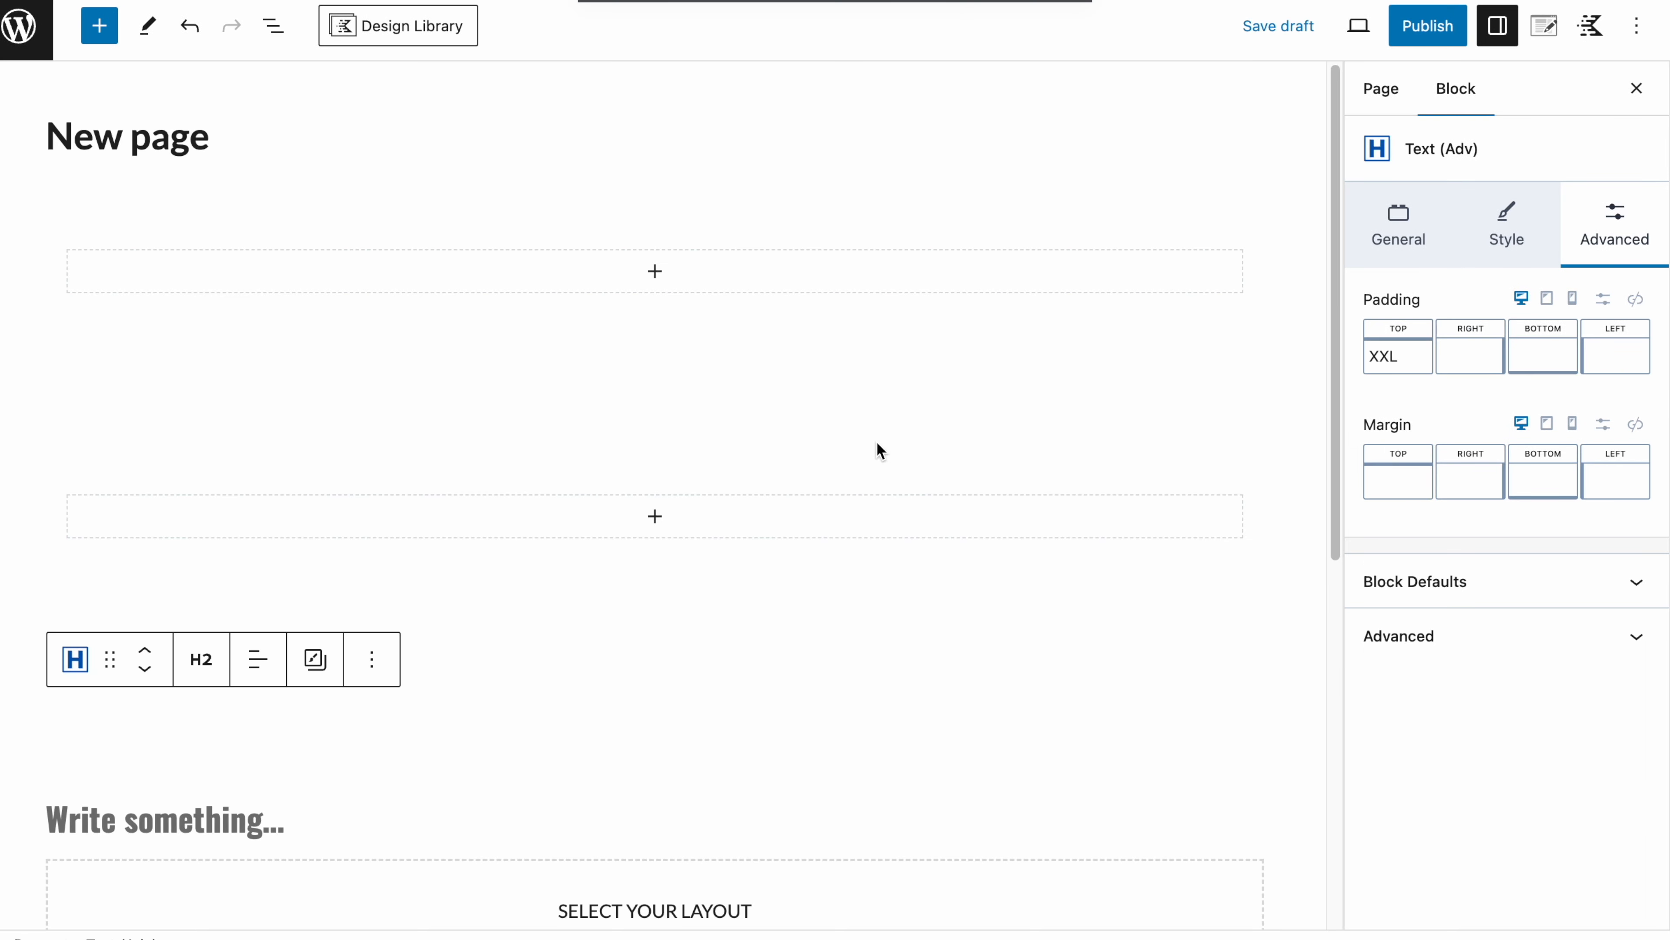
Step: Delete the empty Text (Adv) block above the layout selection placeholder on the new draft page
scroll(736, 440, "down", 10)
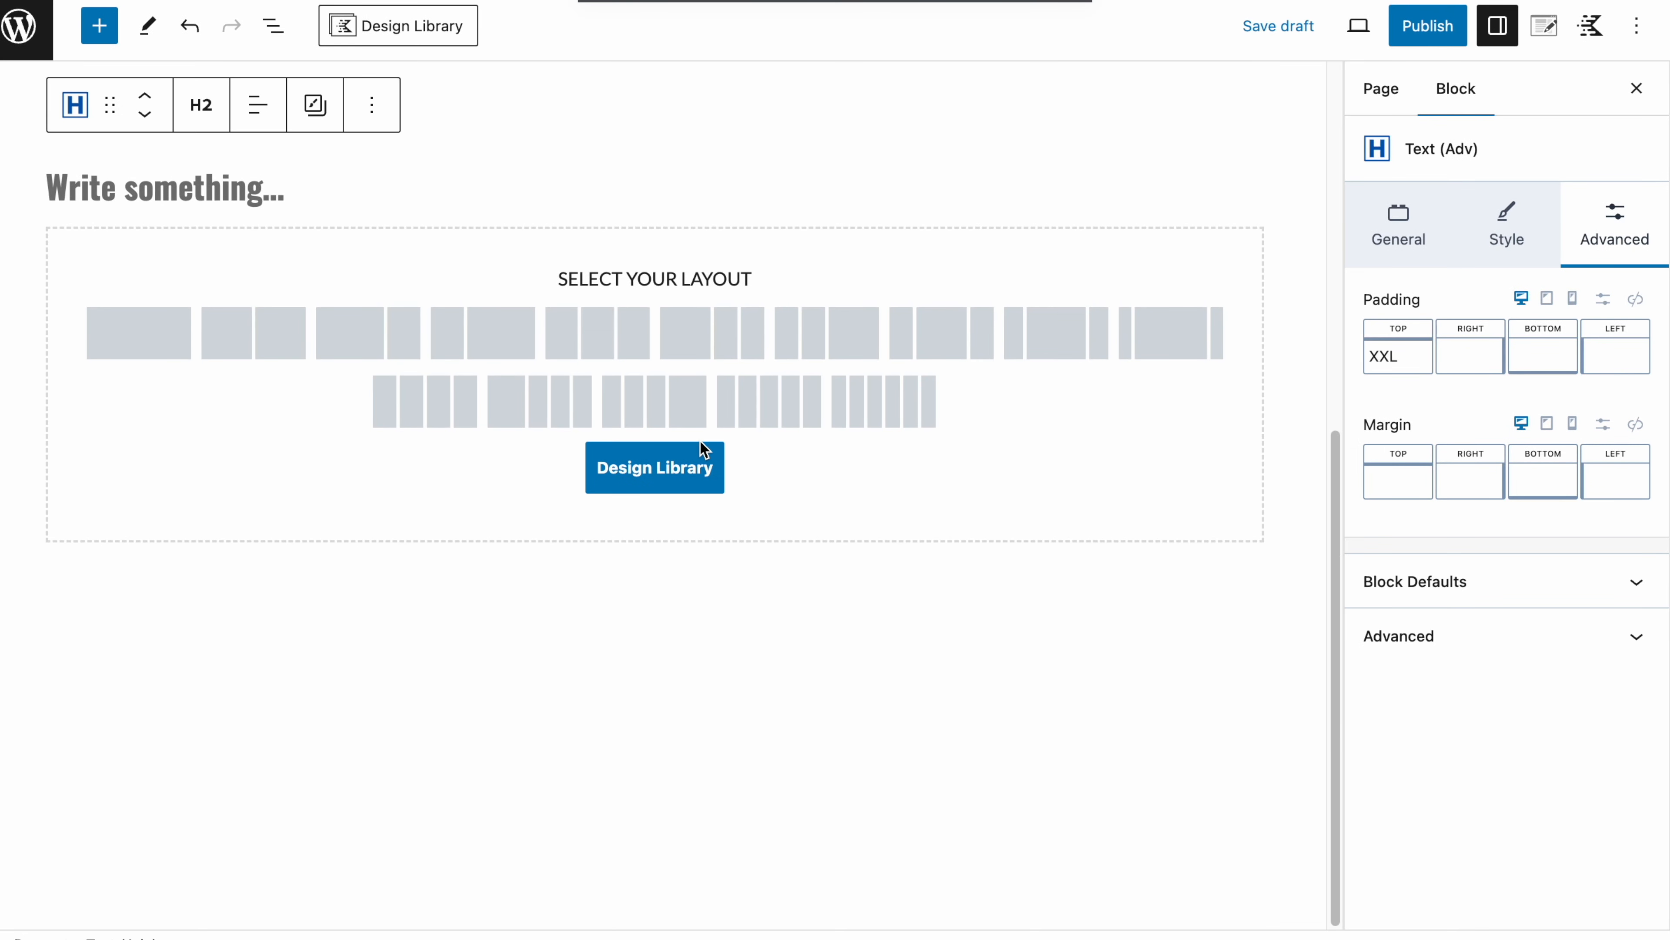
left_click(438, 633)
key("BackSpace")
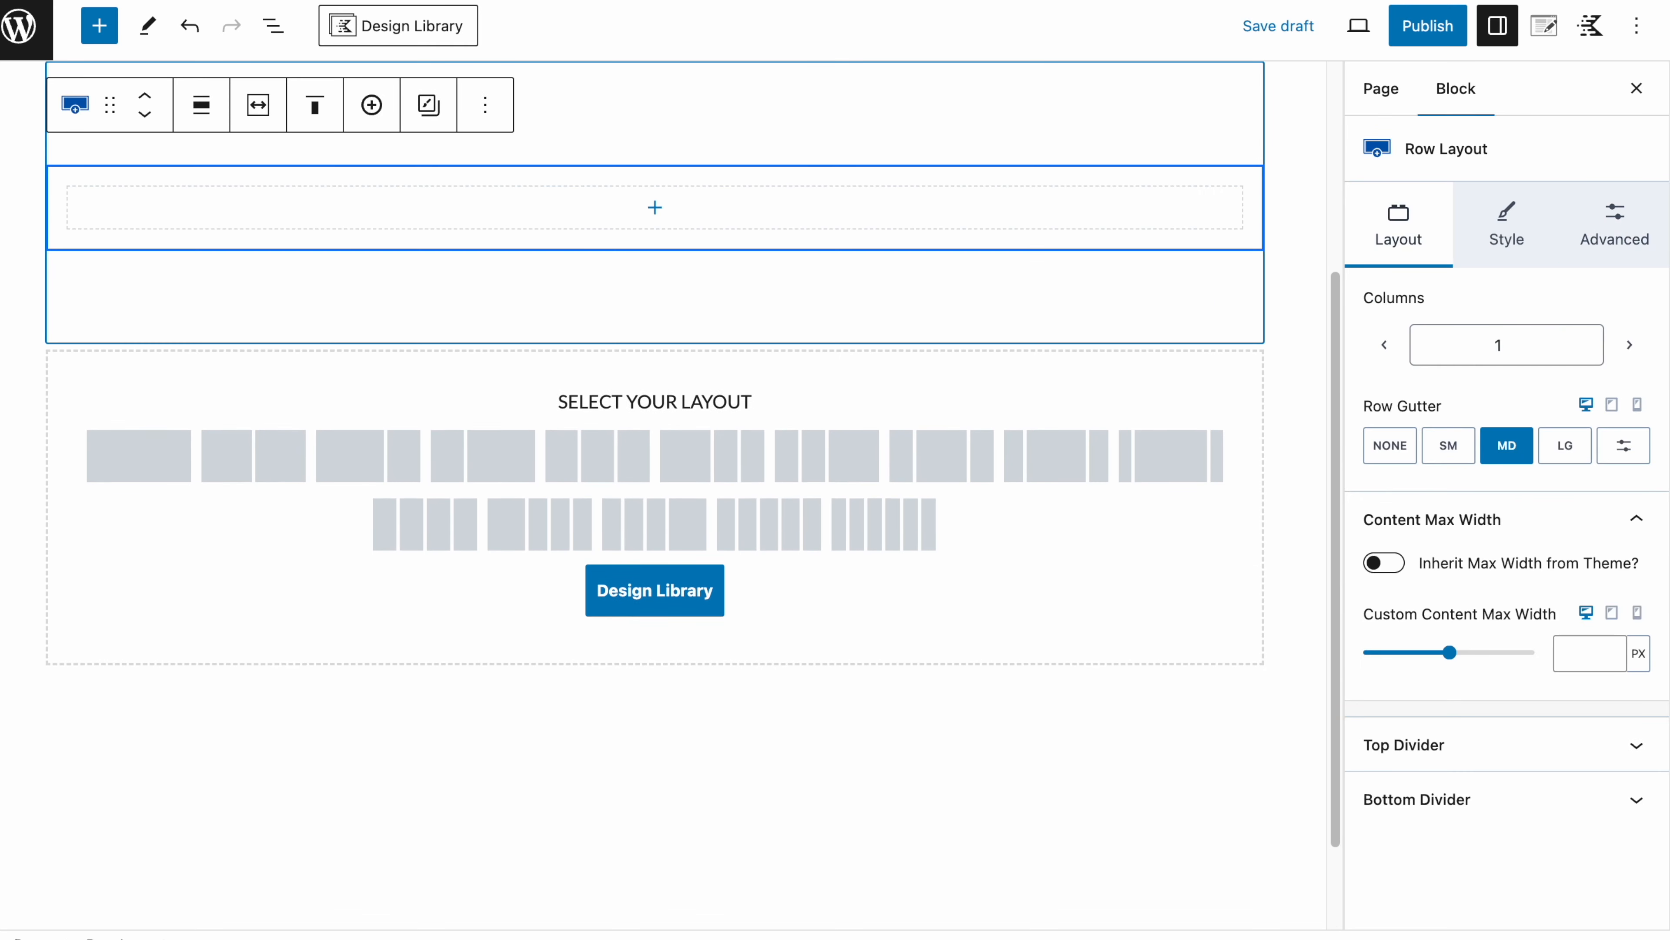
Step: Insert a Progress Bar block between the row layout and the layout selection placeholder, and select it
left_click(99, 26)
scroll(251, 500, "down", 3)
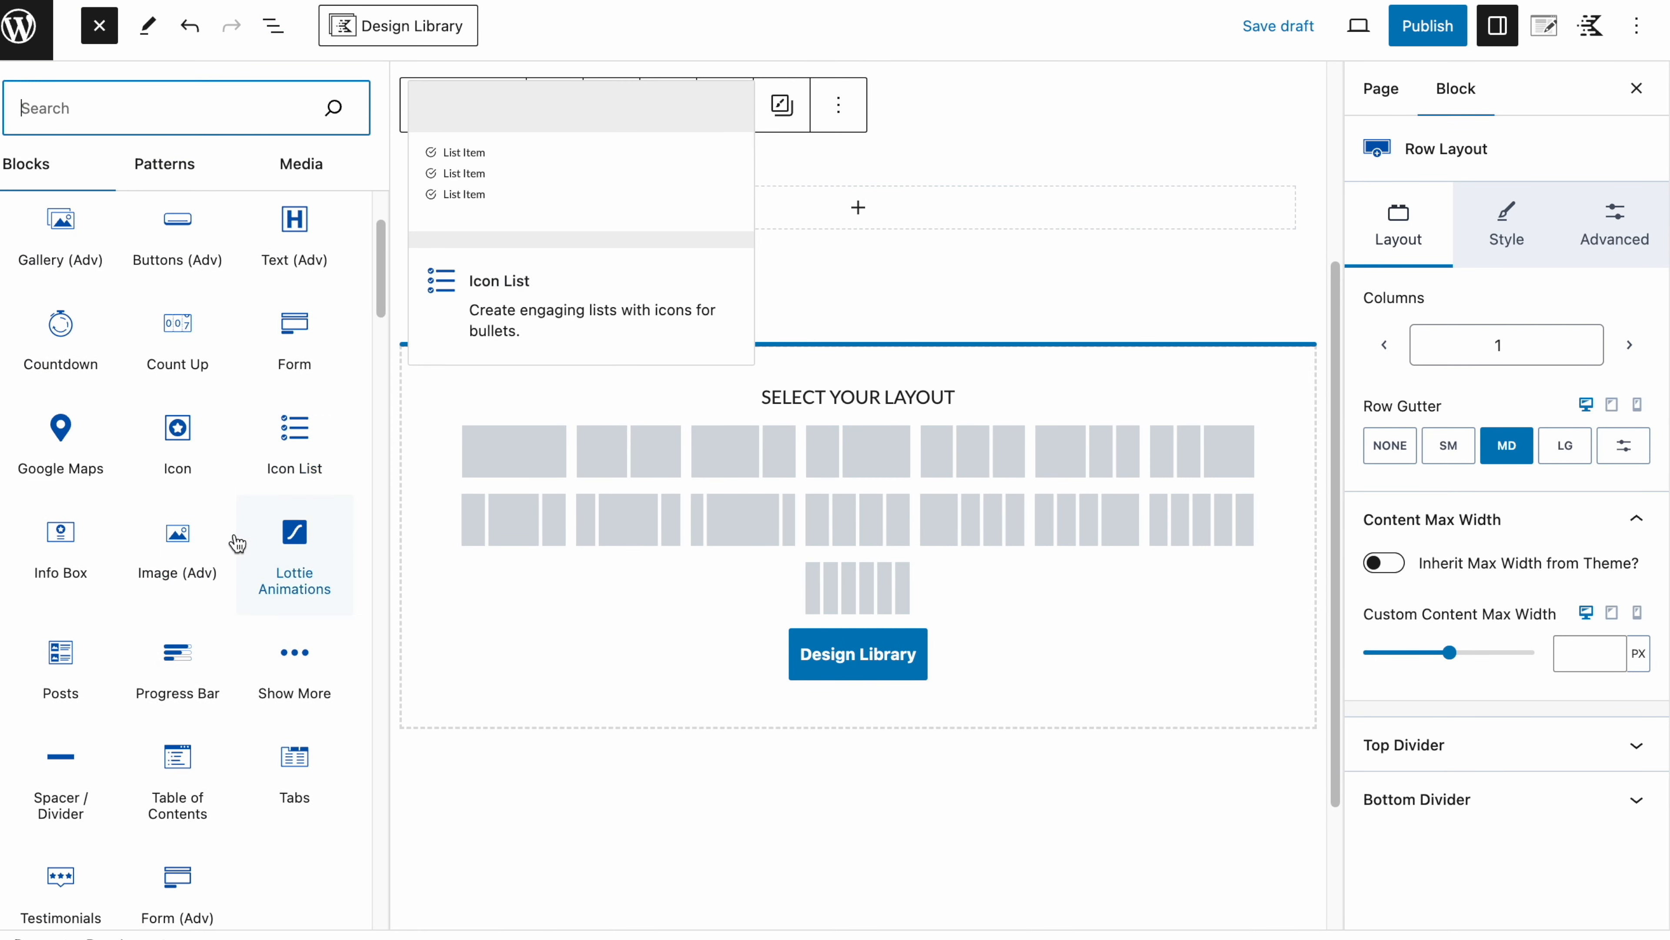
left_click(174, 658)
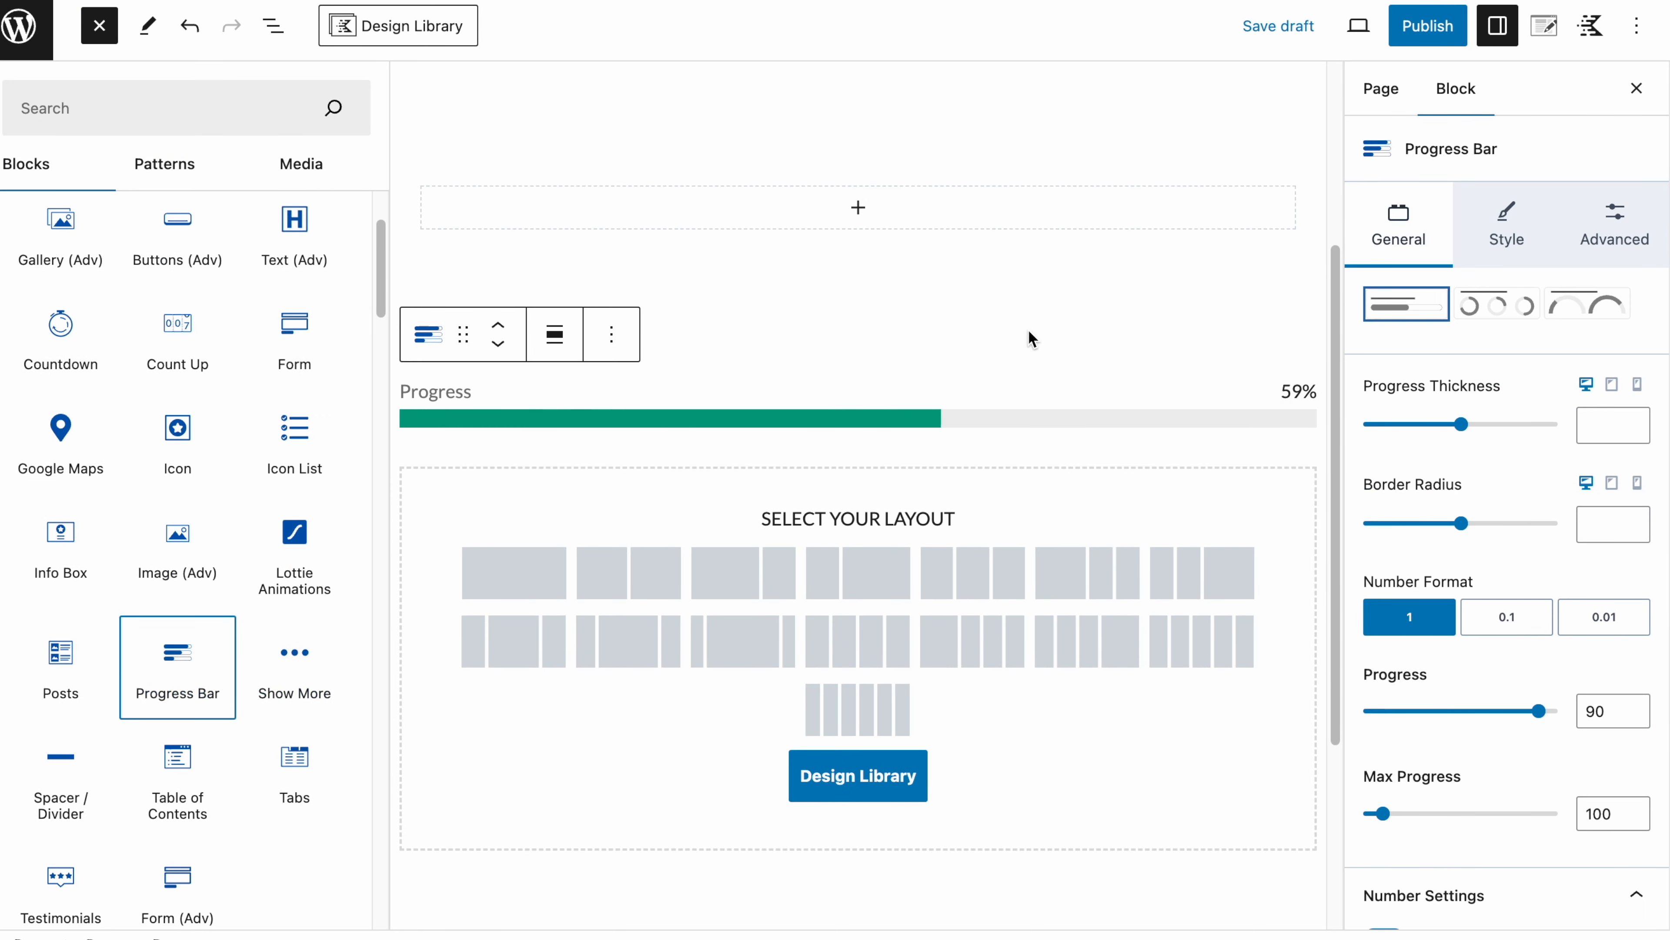
left_click(746, 435)
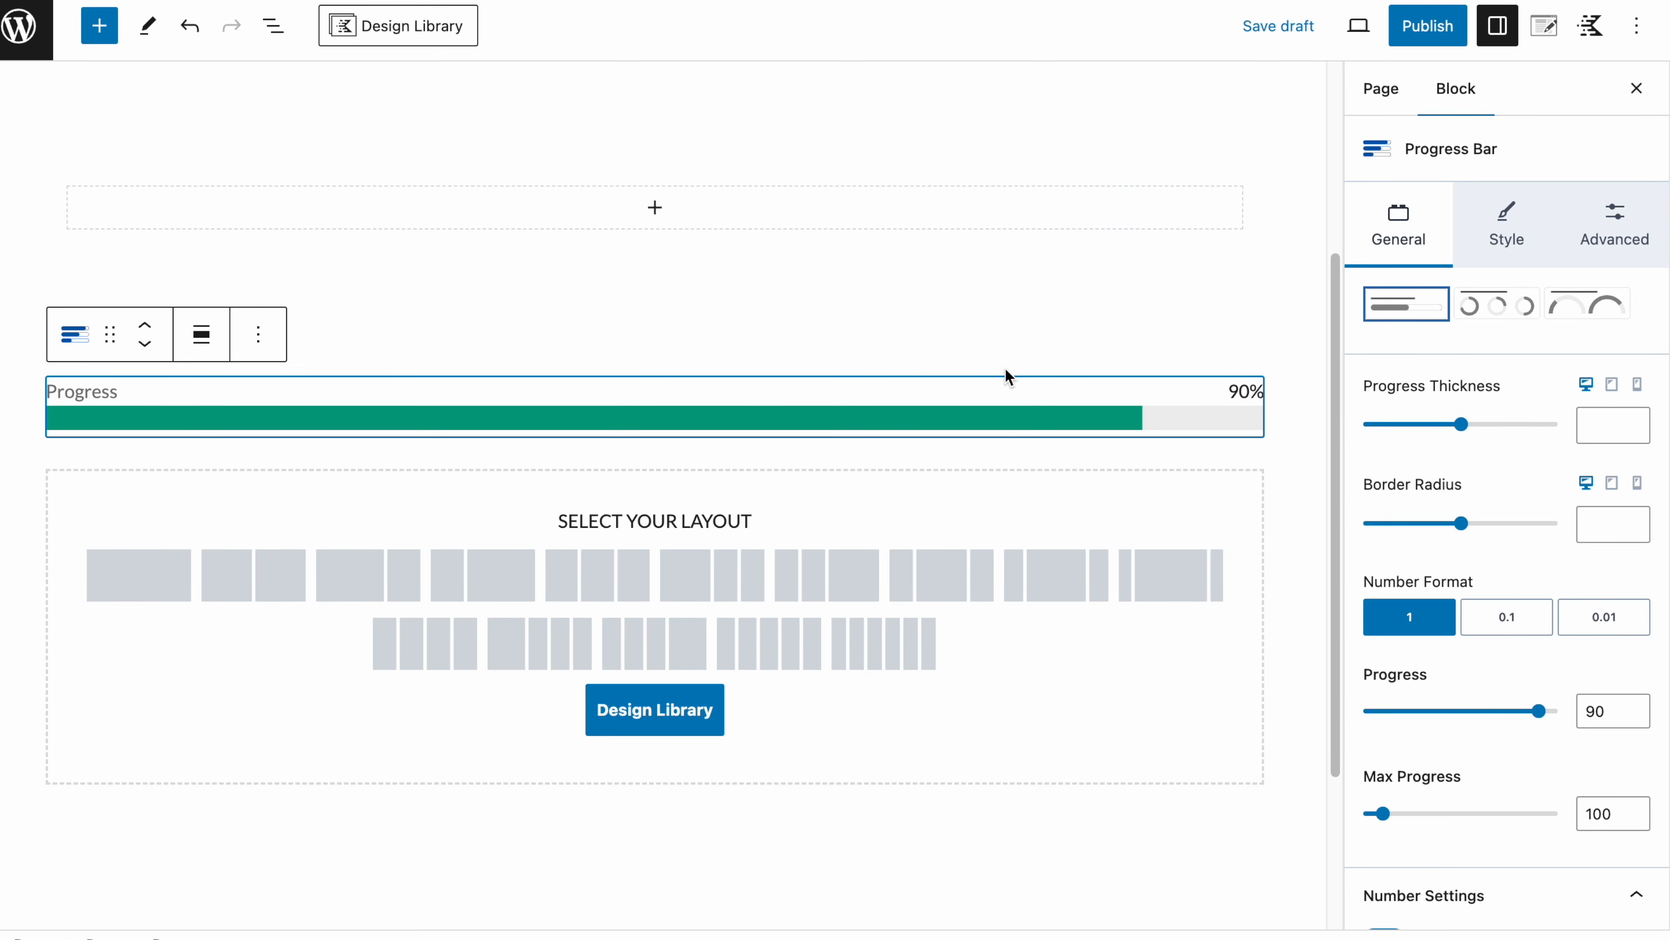
Step: Try the circle style and then the semicircle style on the progress bar
left_click(1402, 317)
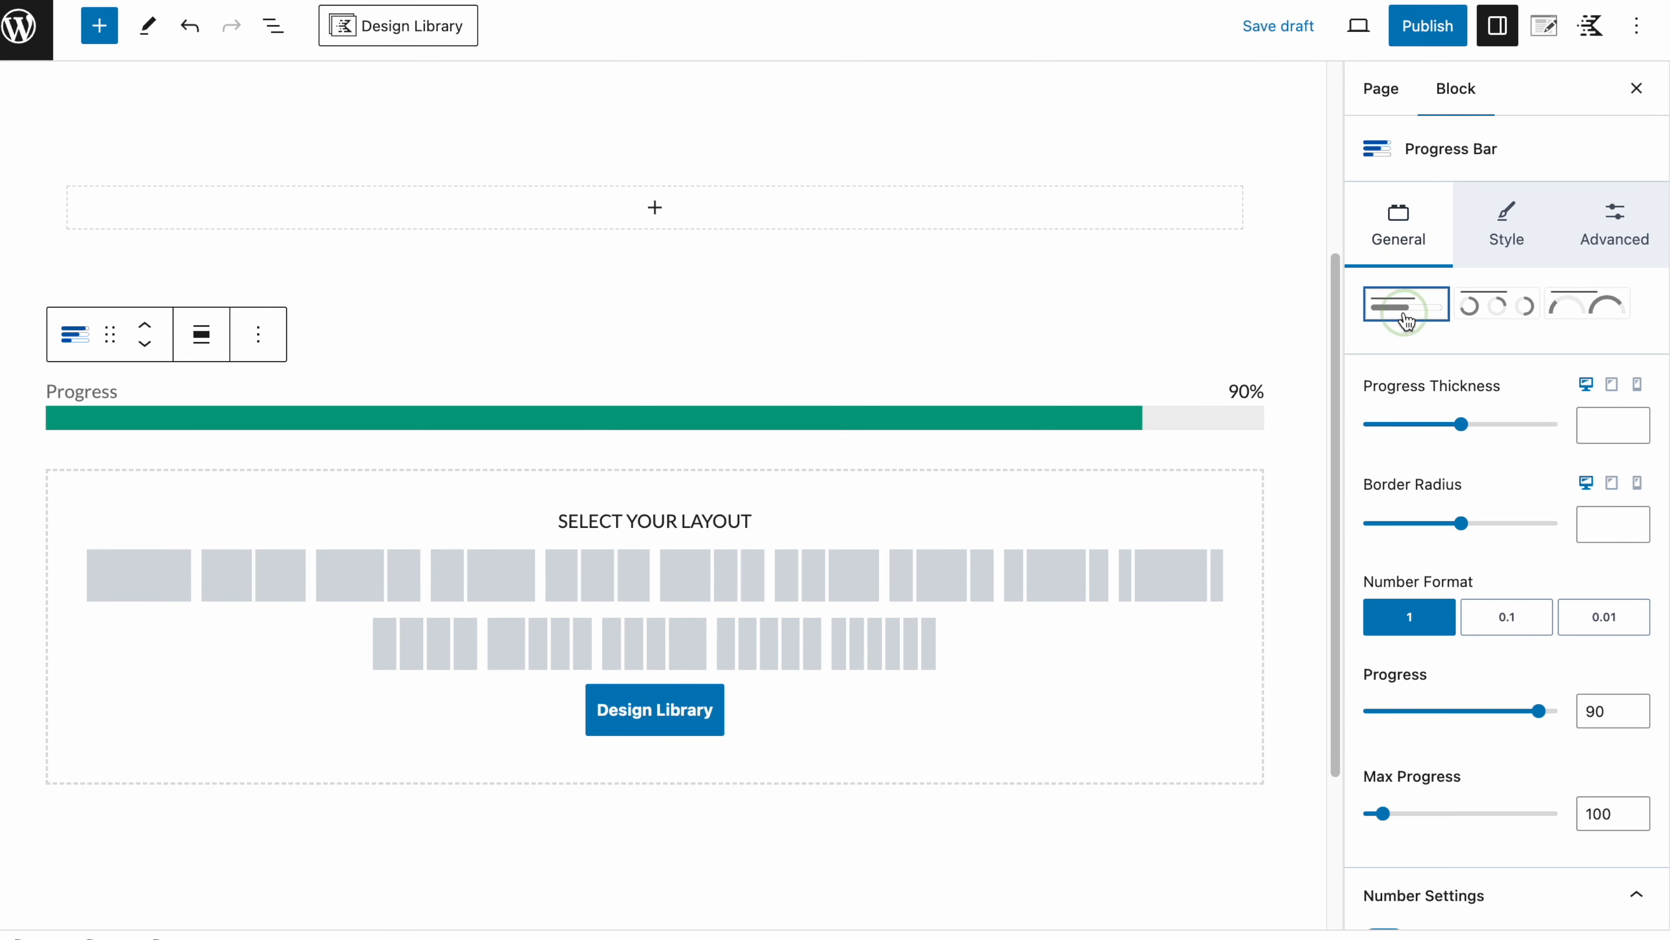
left_click(1498, 308)
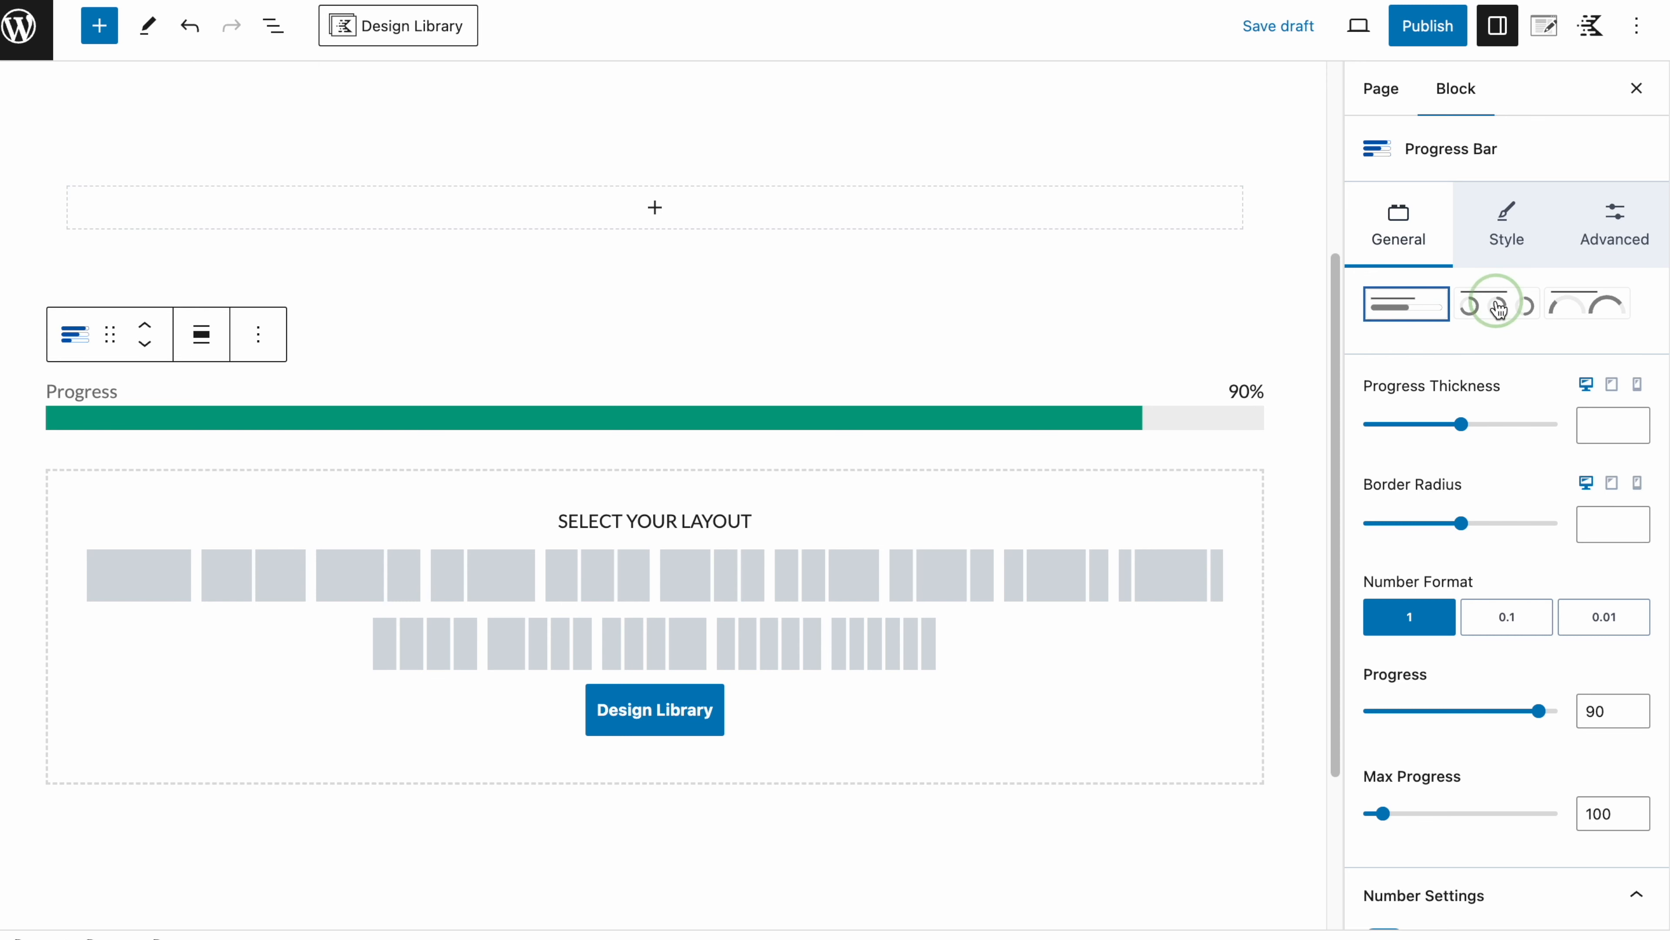
scroll(1134, 496, "down", 5)
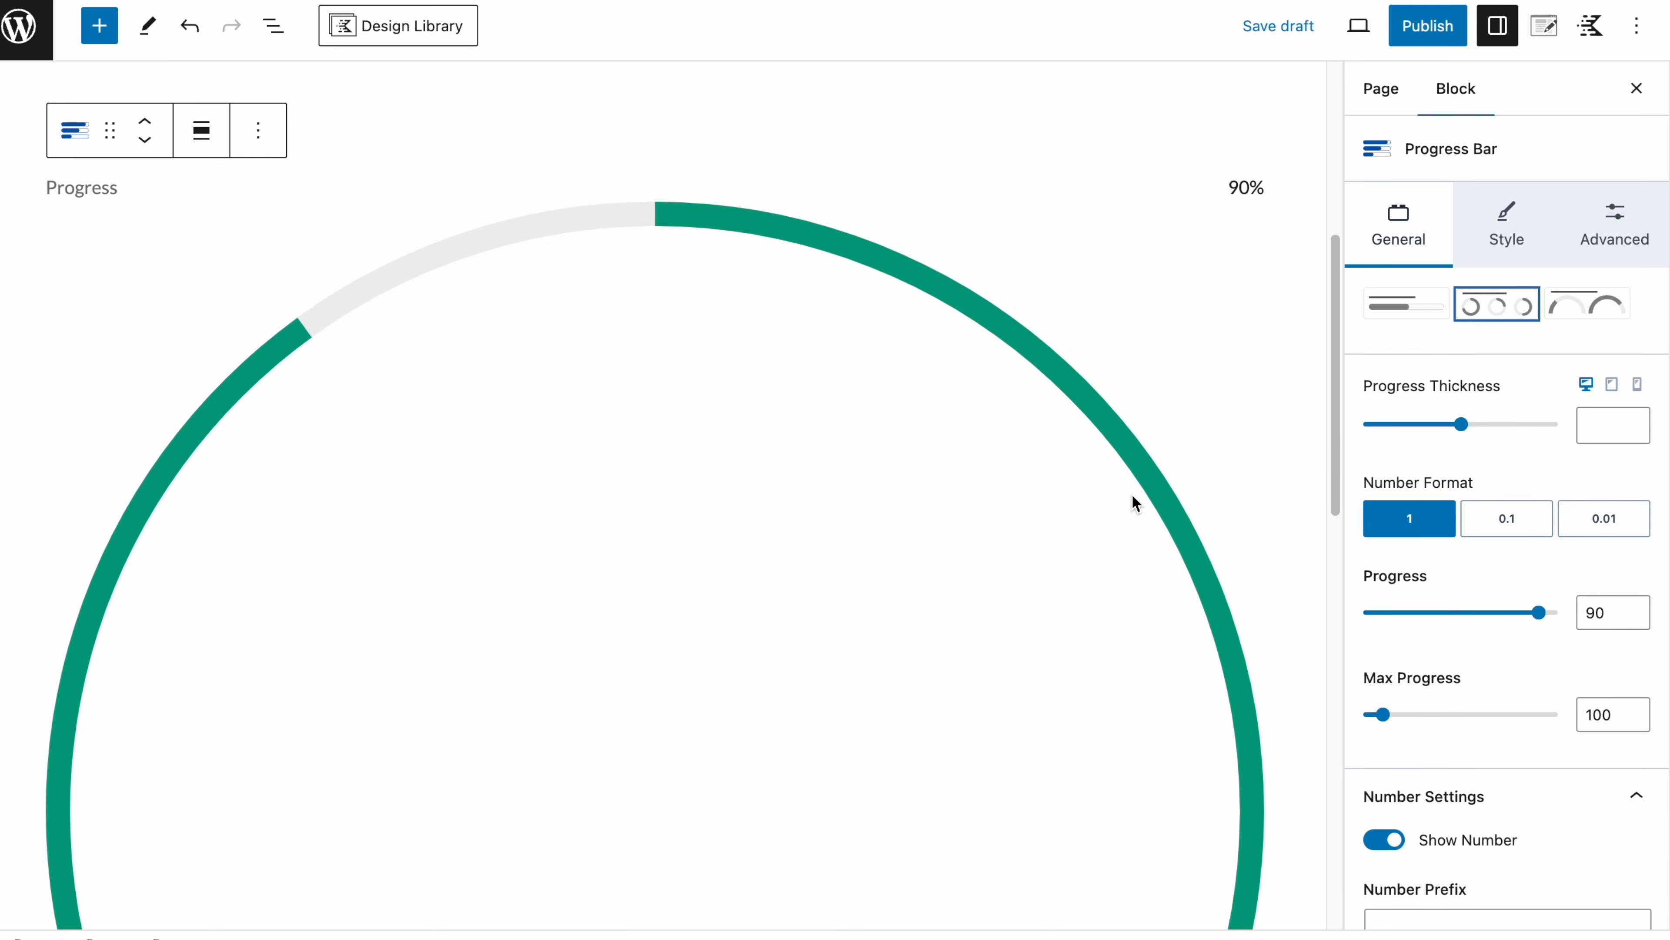
left_click(1605, 308)
scroll(1249, 422, "down", 4)
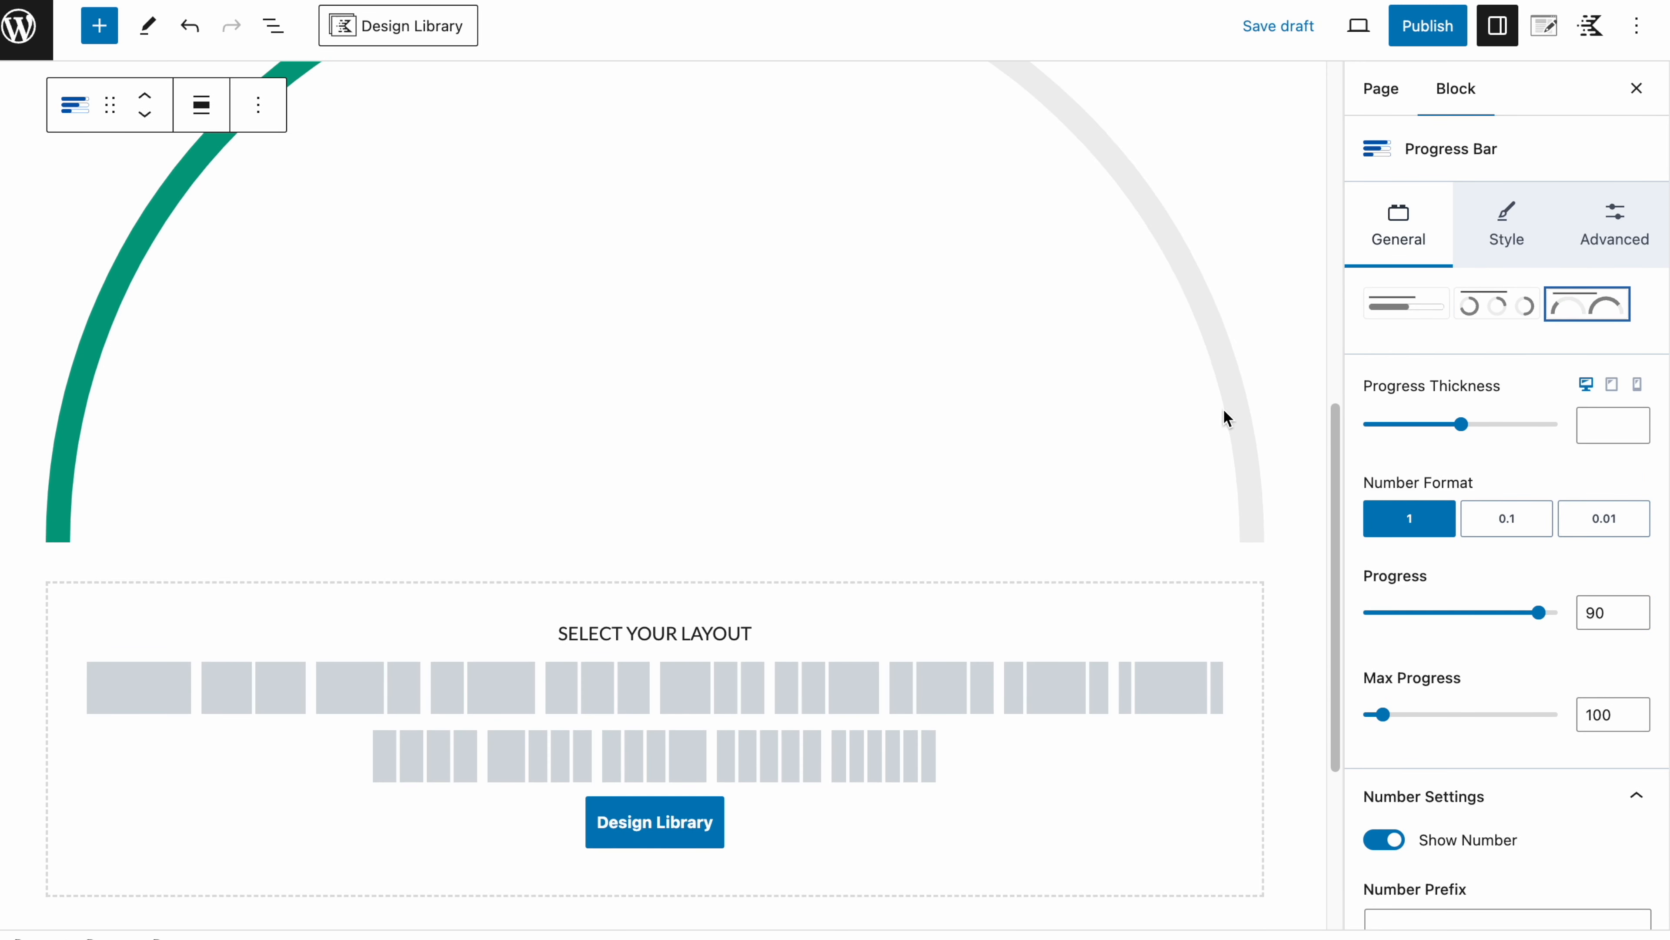
Step: Set the progress thickness to 18.25 and, with the line style applied, set the border radius to 47
left_click_drag(1470, 424, 1433, 424)
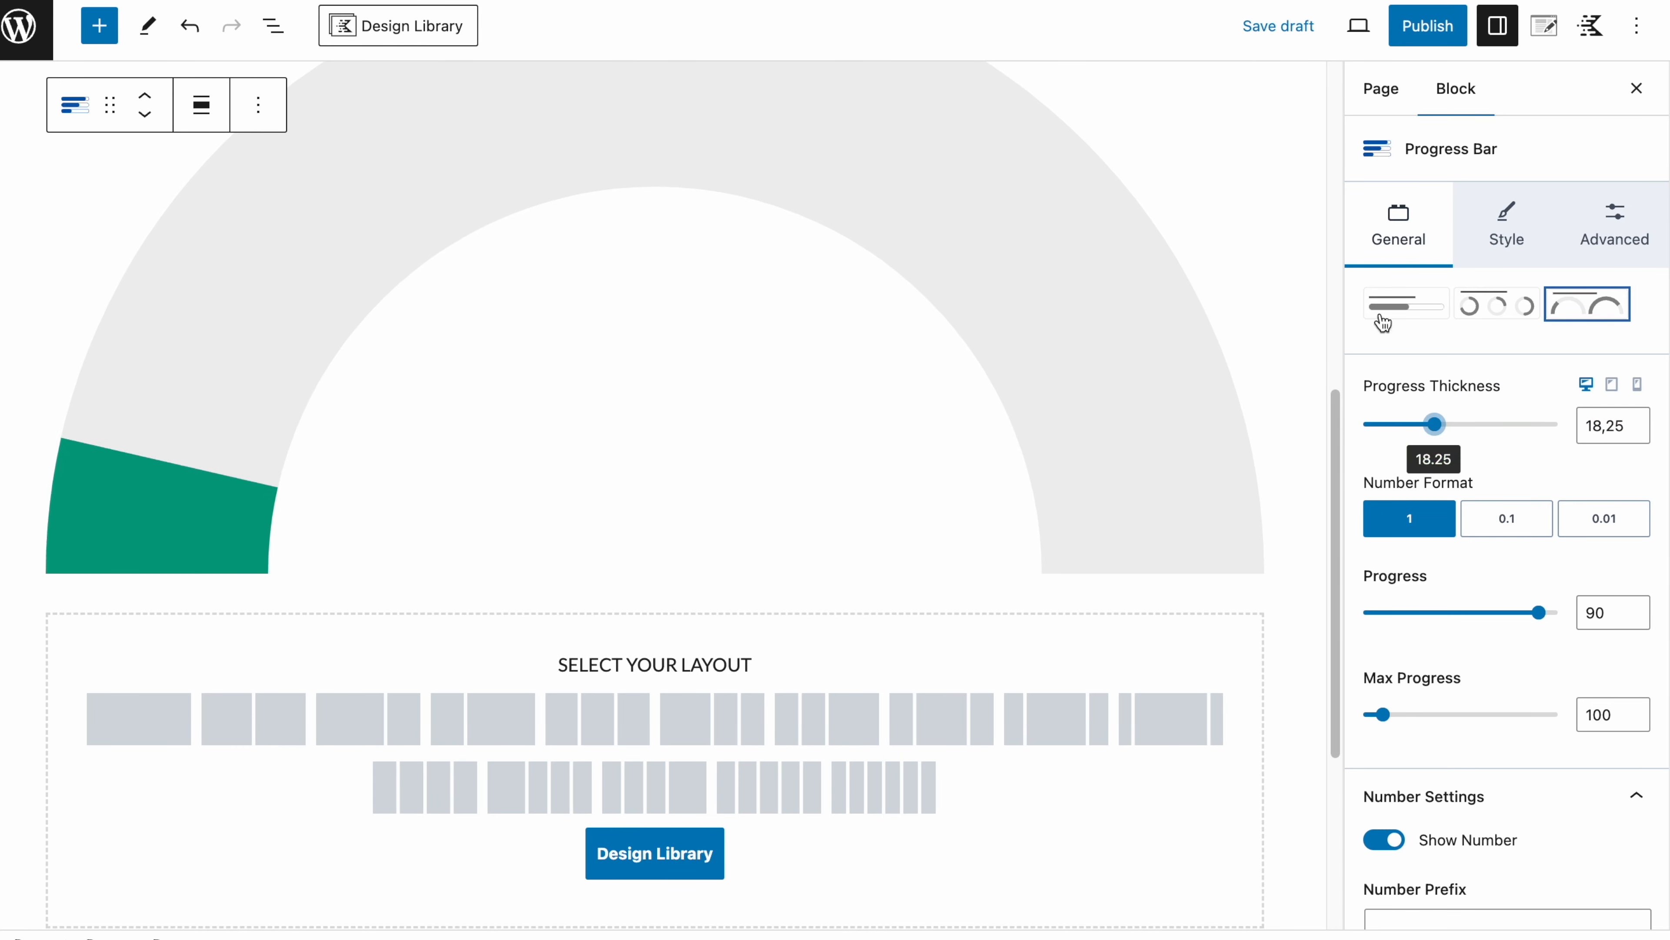
left_click(1383, 311)
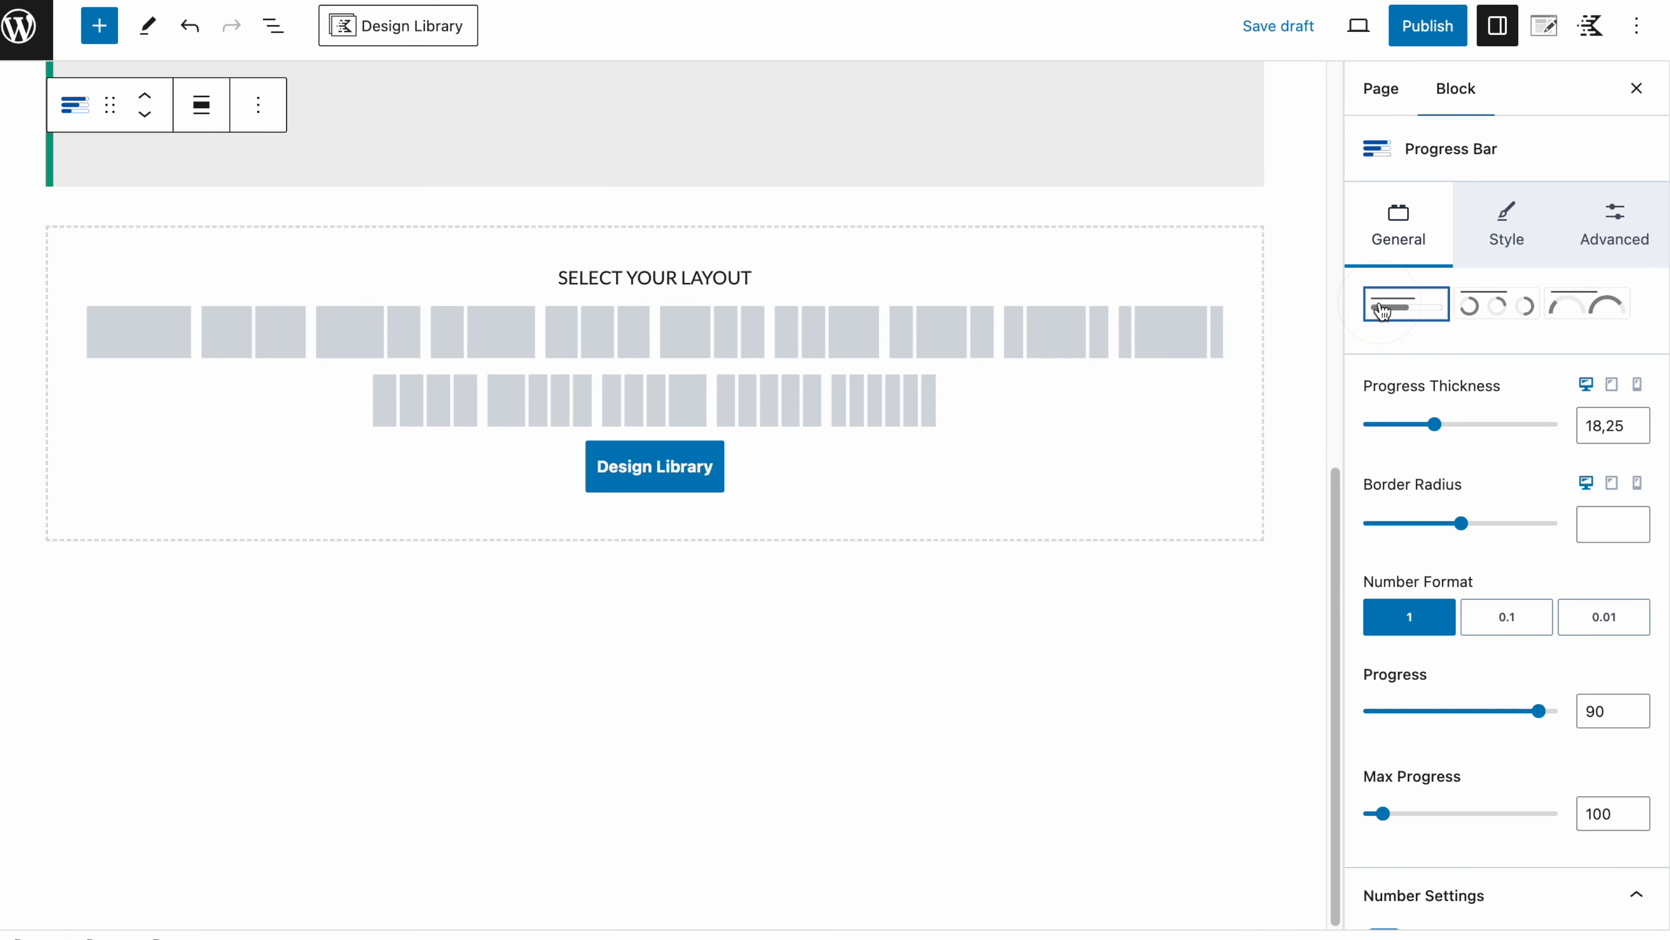
left_click(1452, 525)
left_click_drag(1451, 526, 1546, 522)
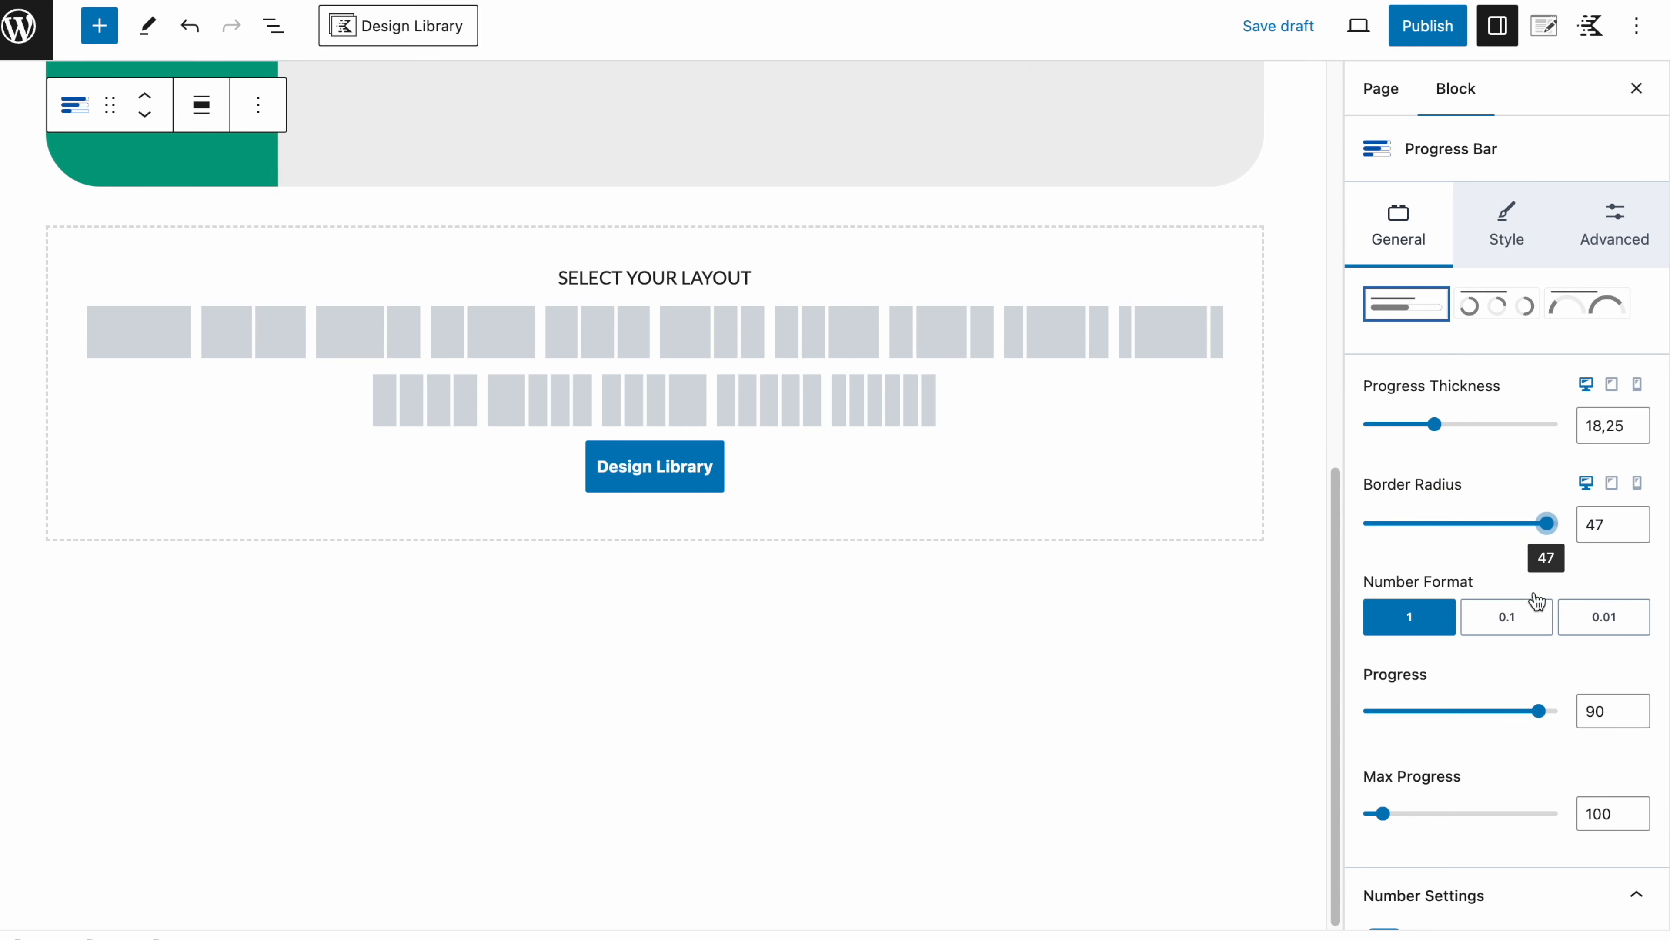
Step: Set the progress bar's number format to 0.01 and look over its remaining general settings
left_click(1516, 608)
left_click(1605, 616)
scroll(1183, 395, "up", 5)
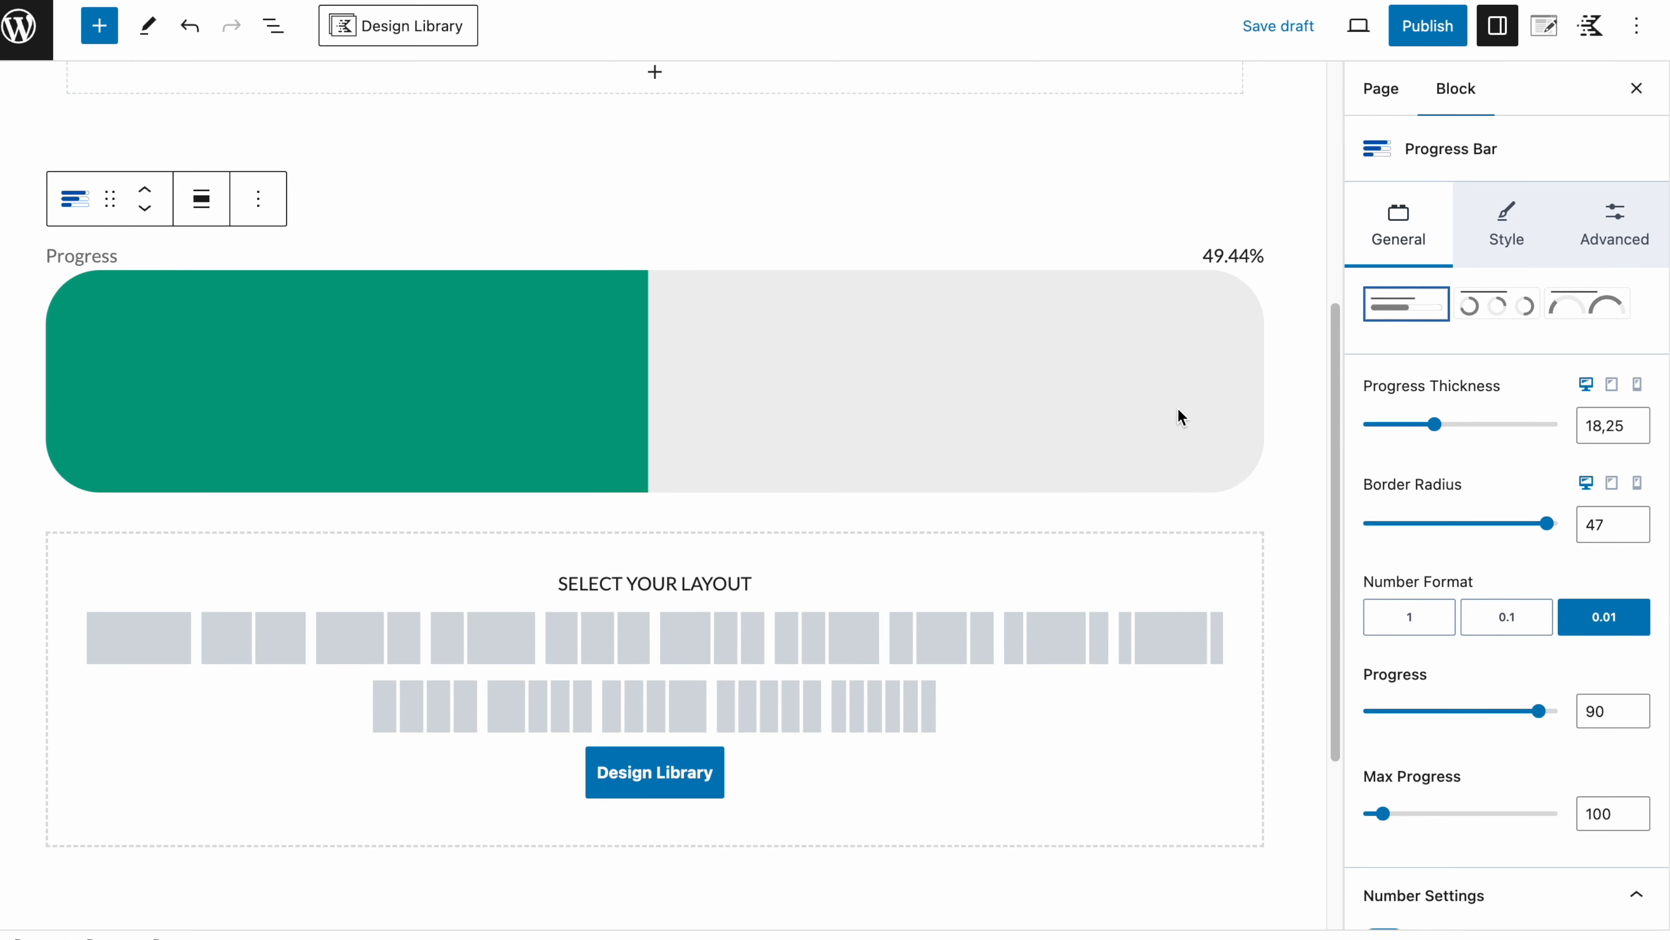
left_click(1237, 267)
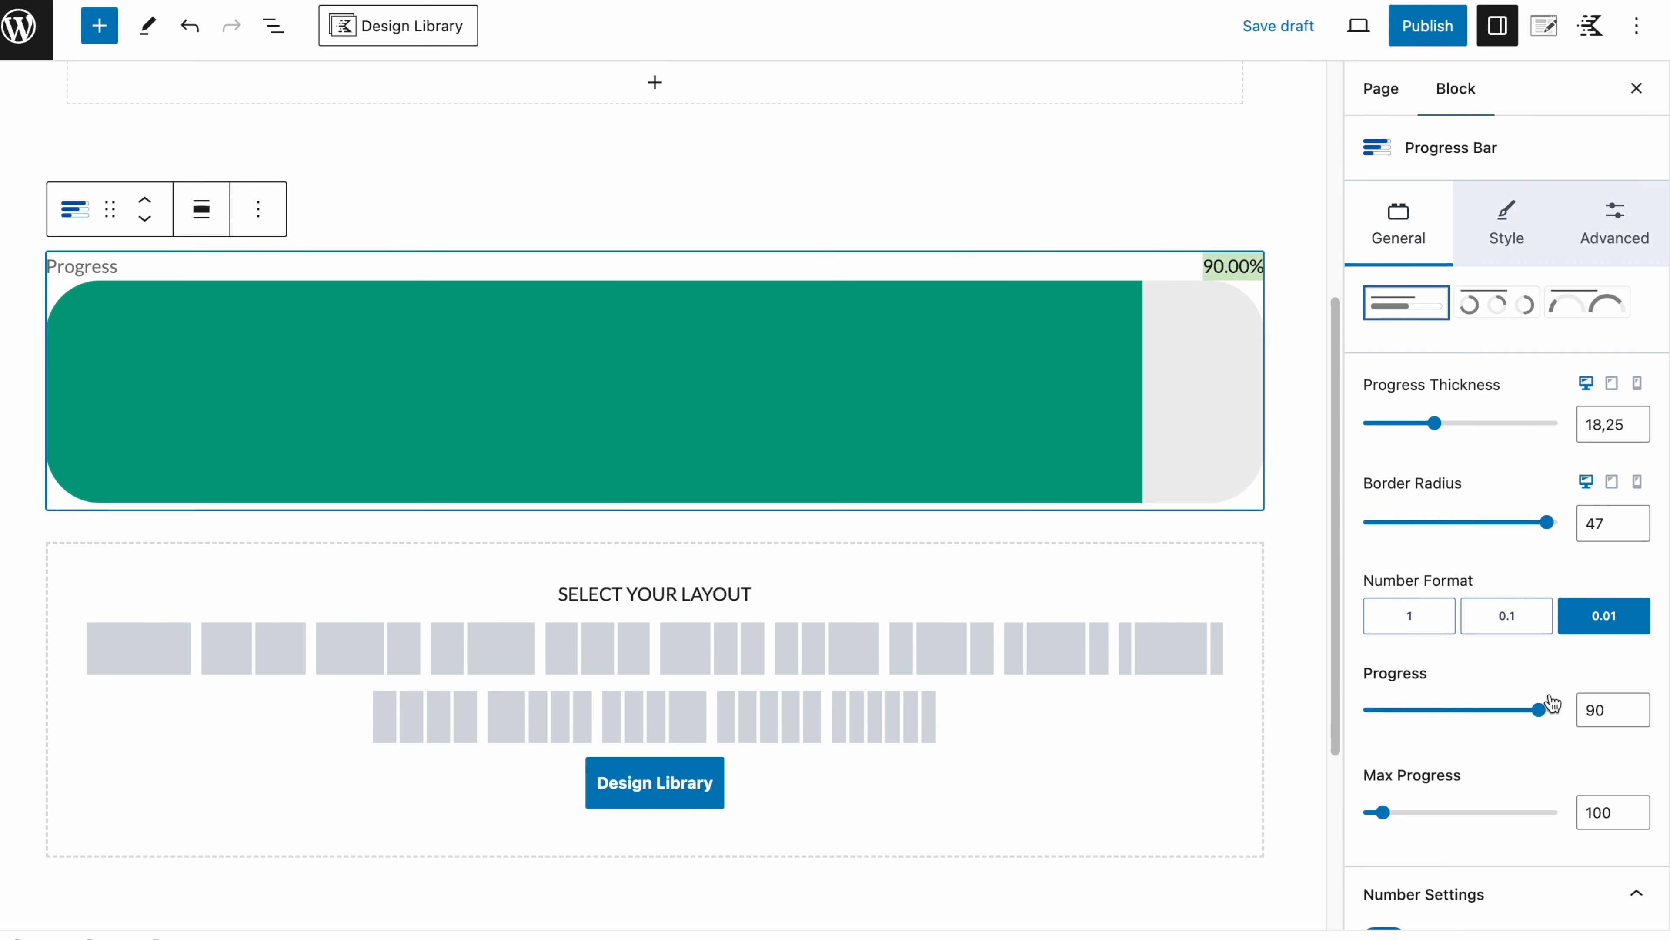
scroll(1433, 826, "down", 3)
scroll(1439, 835, "down", 2)
scroll(1444, 842, "up", 5)
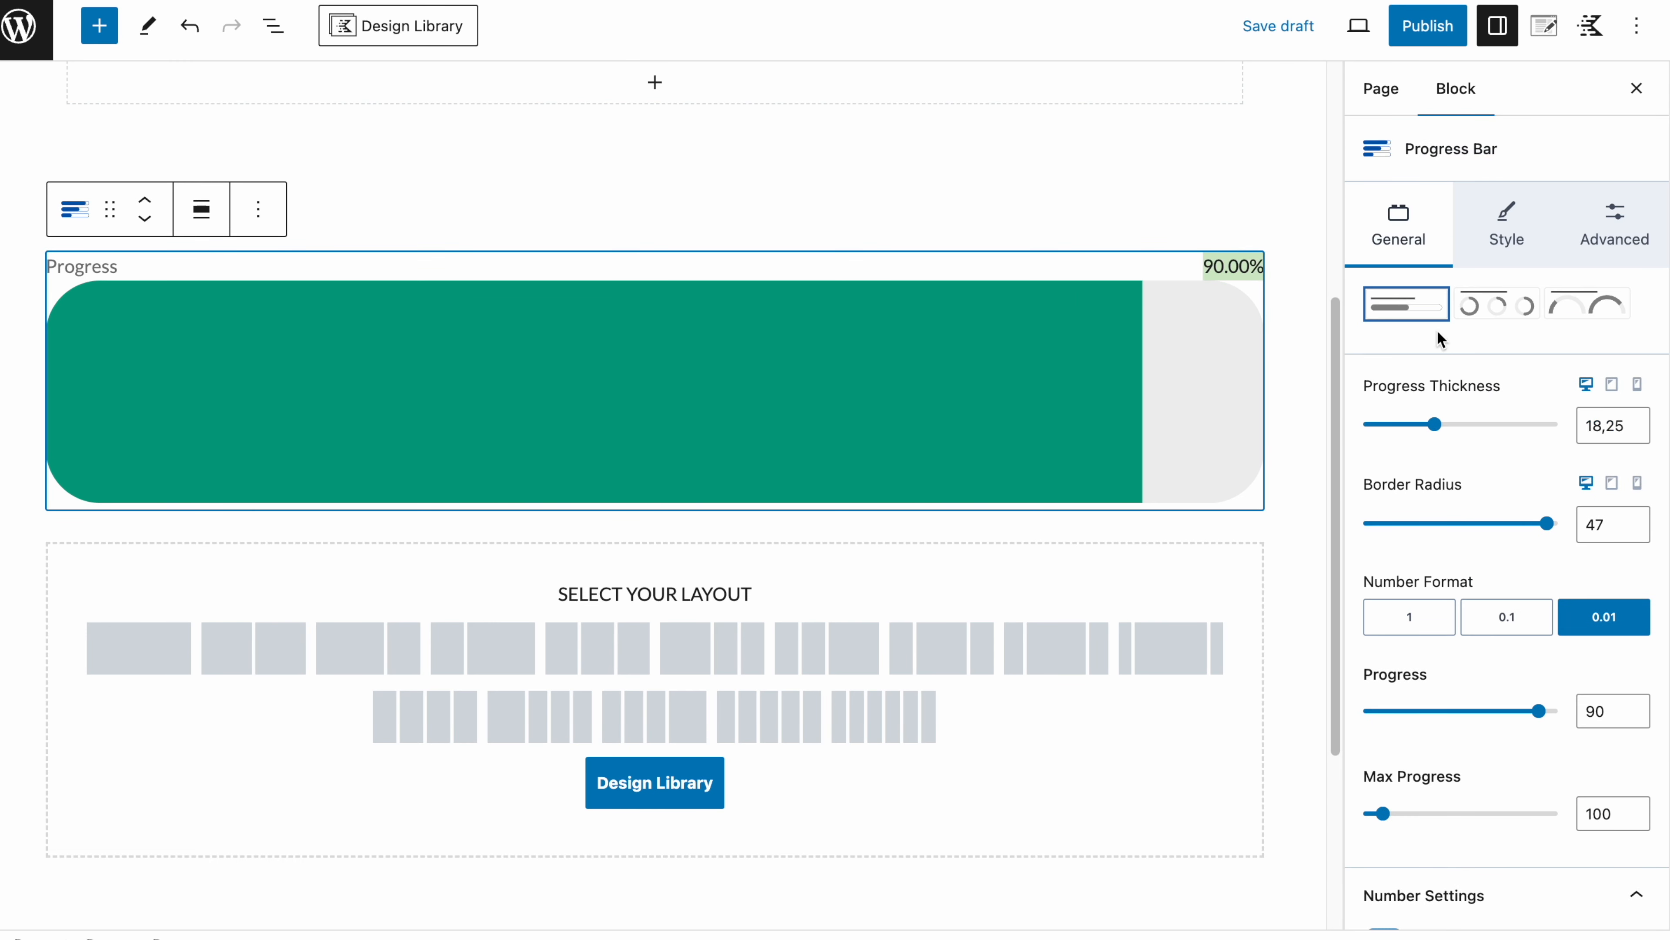
Step: Place the progress bar's text below the bar and set the text layout to % then Label
left_click(1475, 215)
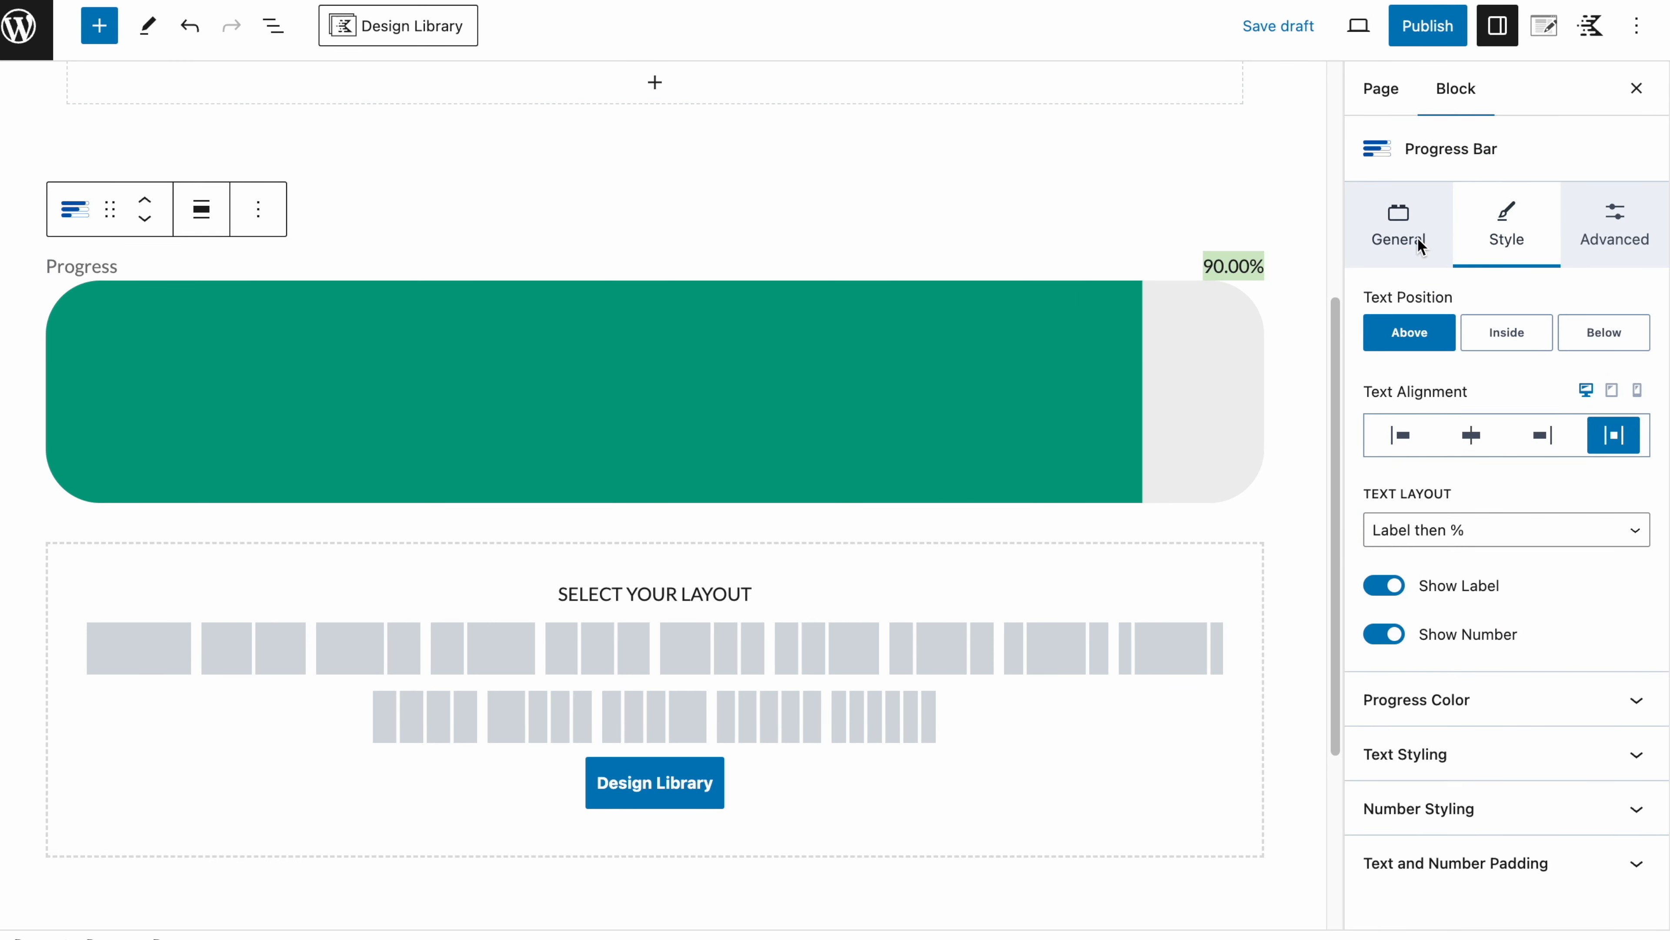
left_click(1507, 344)
left_click(1594, 332)
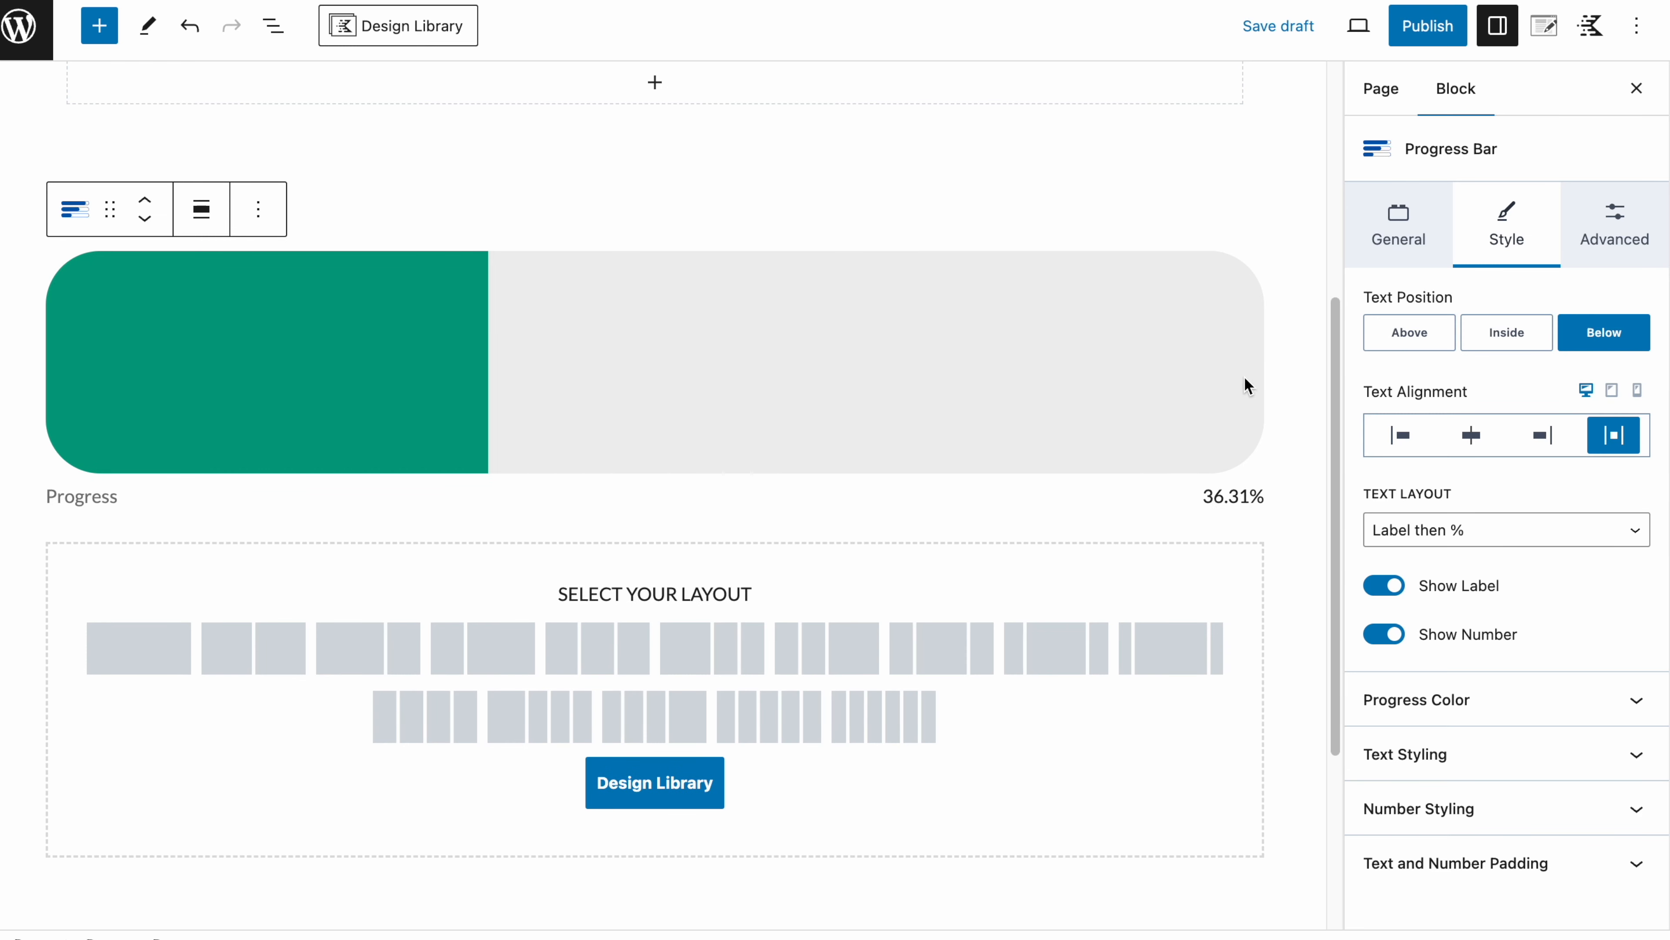
left_click(1505, 531)
left_click(1482, 554)
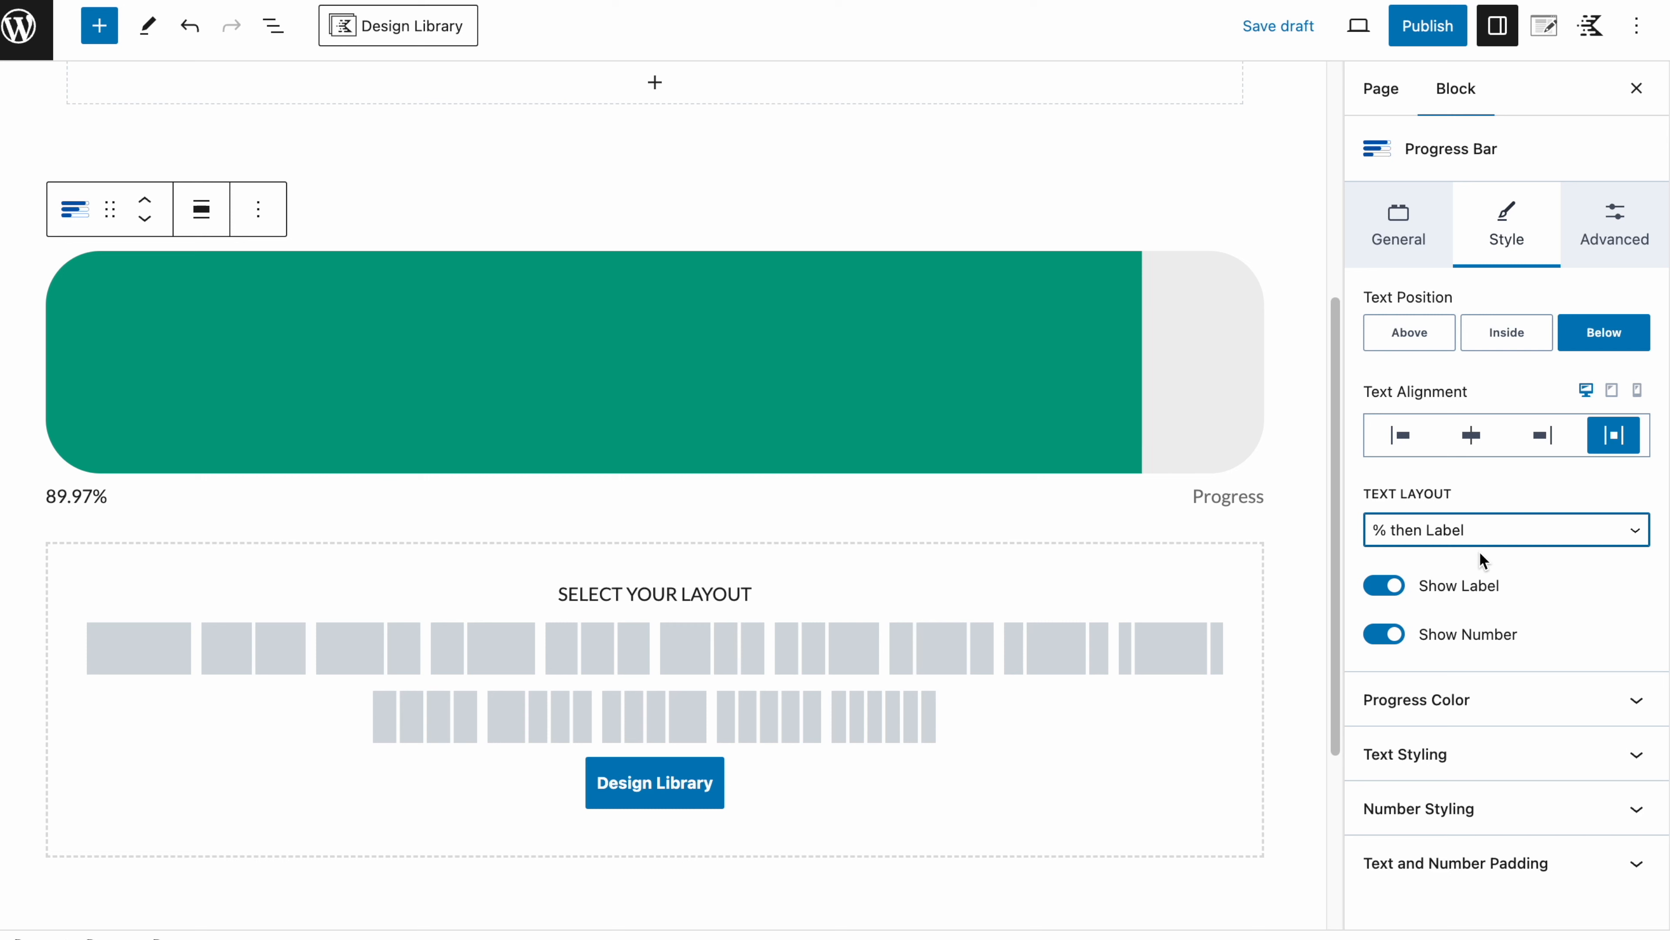
Step: Center the text under the progress bar and change its label to "completion"
left_click(1471, 434)
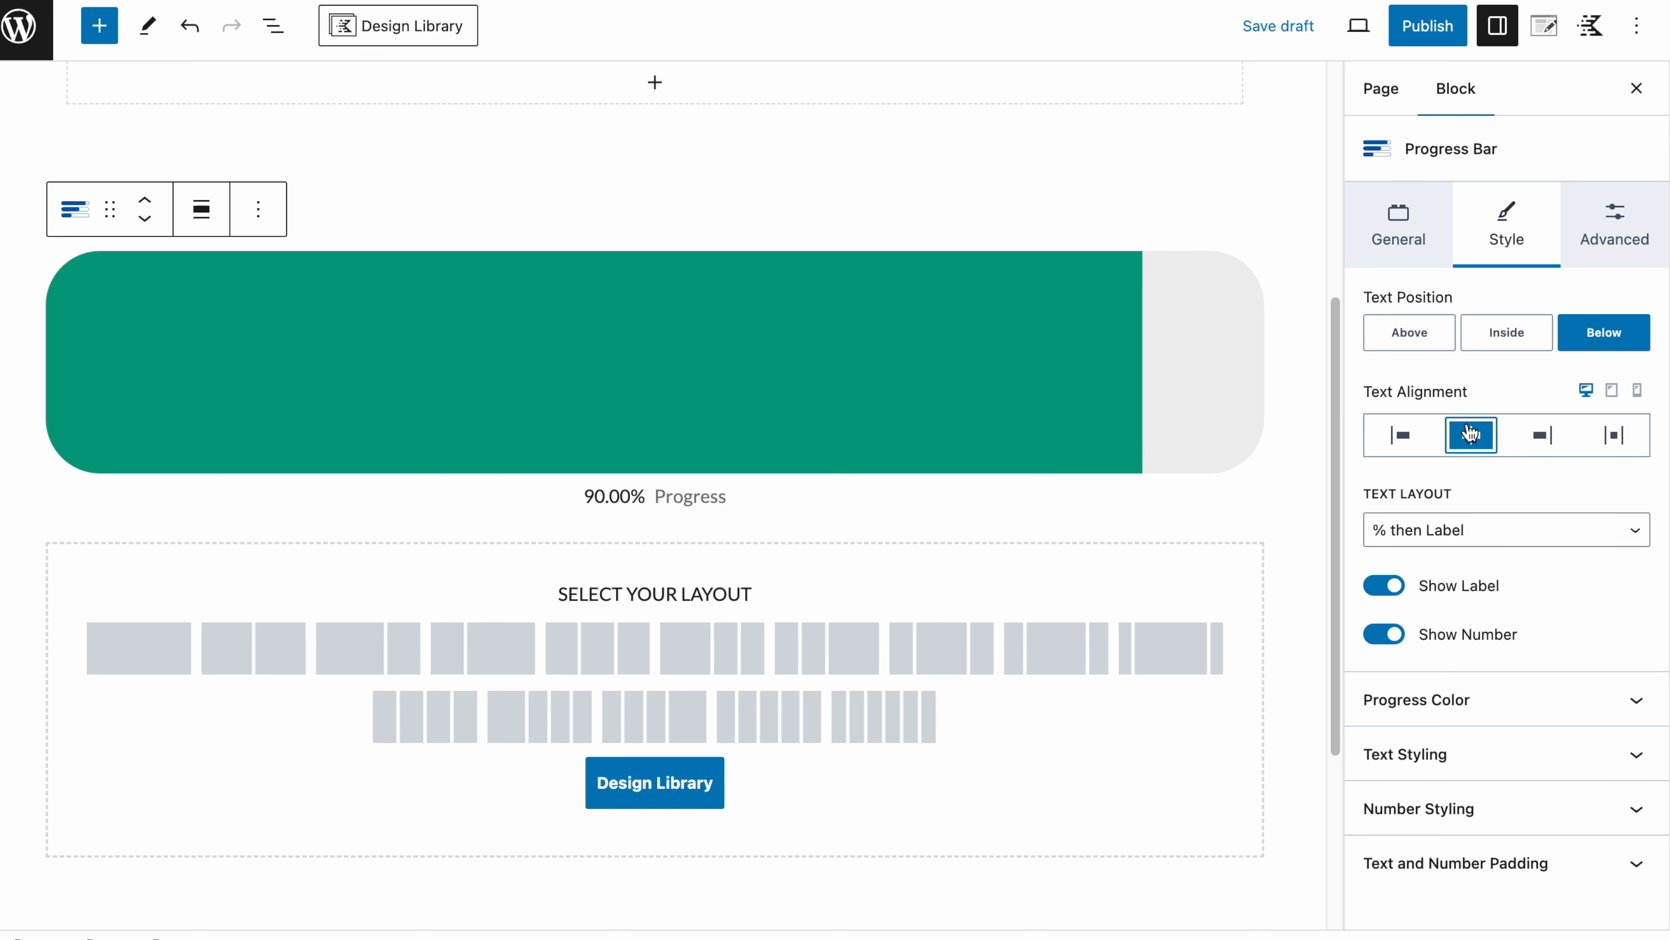
left_click(683, 496)
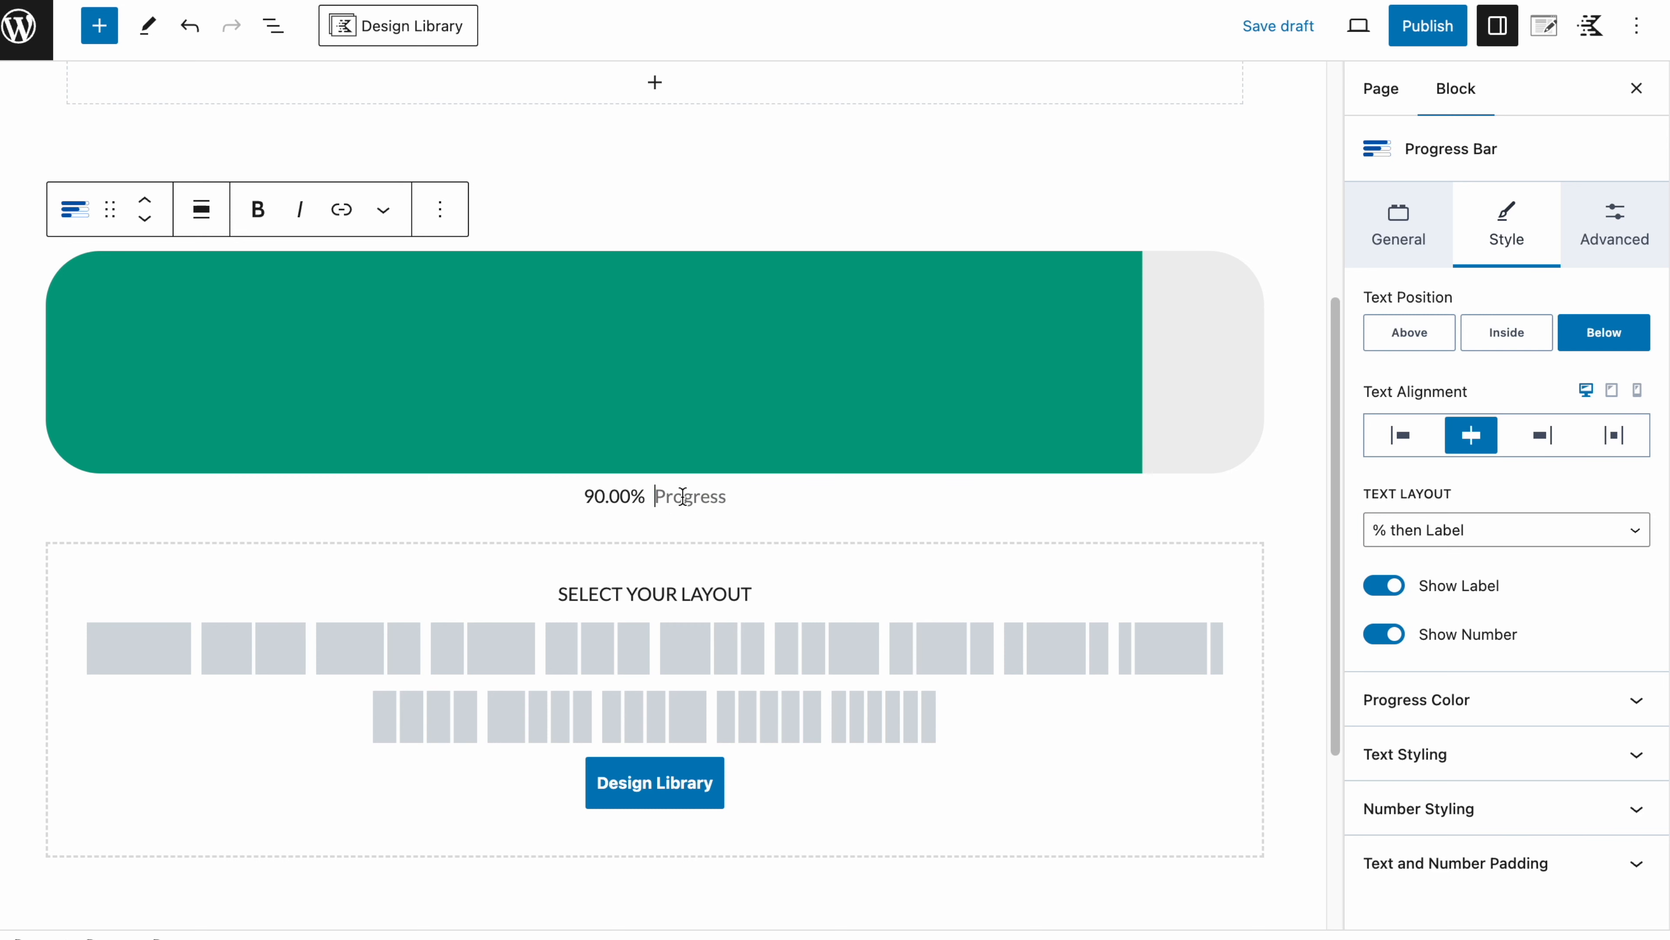
type("completion")
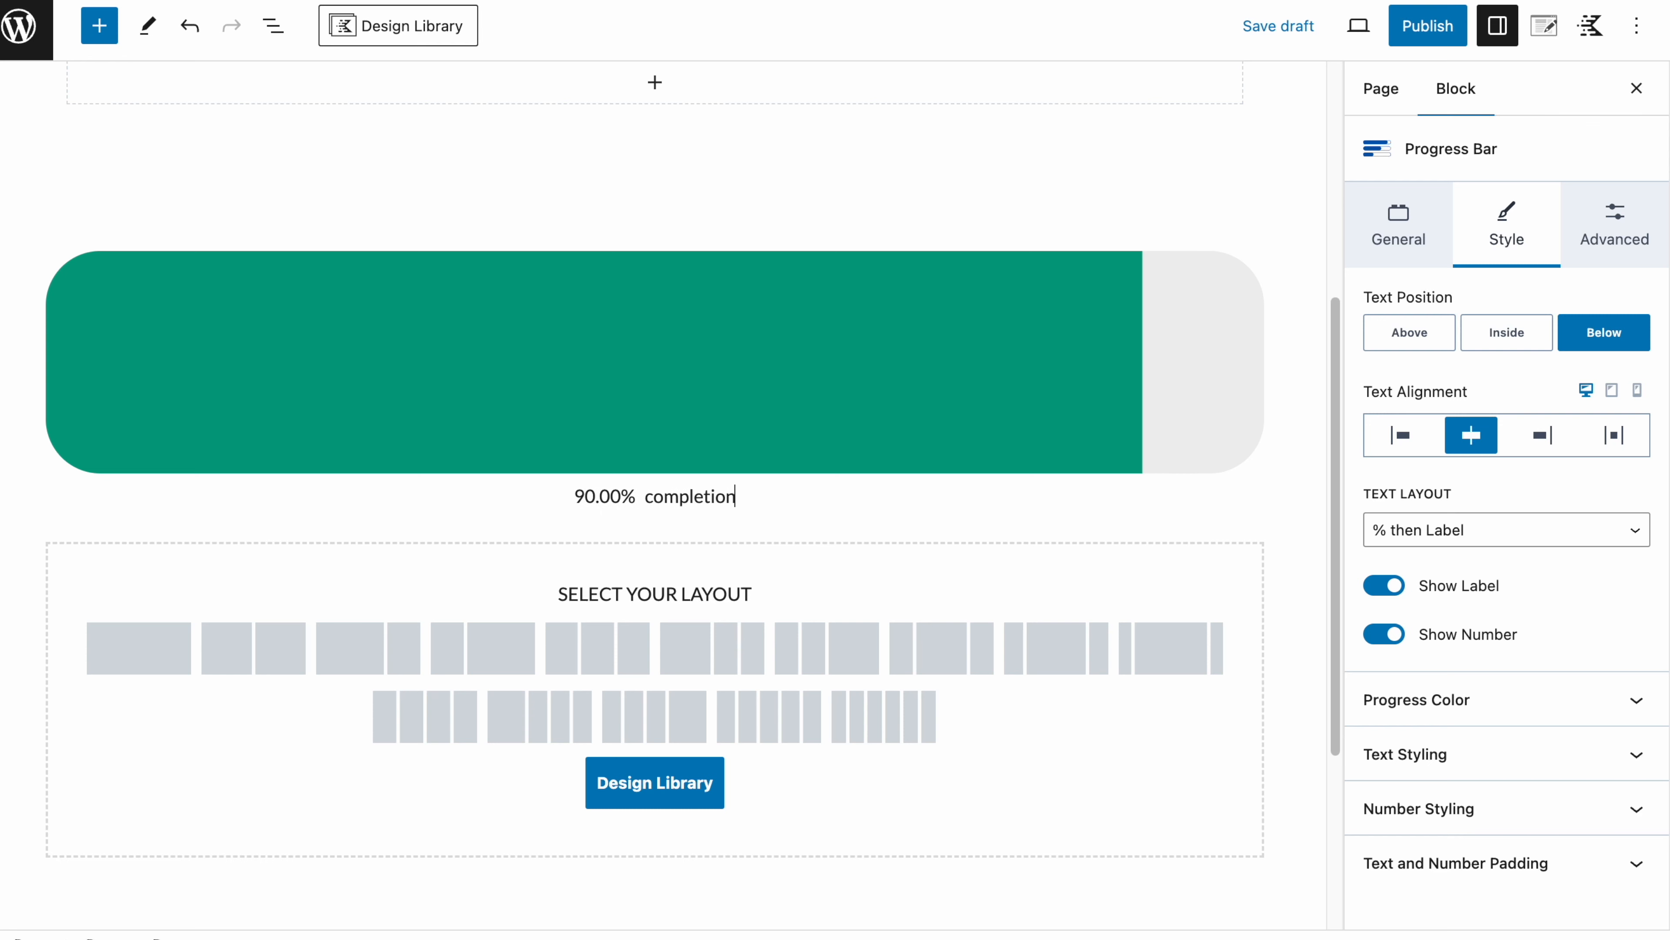
Step: Examine the progress bar's color and text styling options, then its margin and max width settings
left_click(1543, 686)
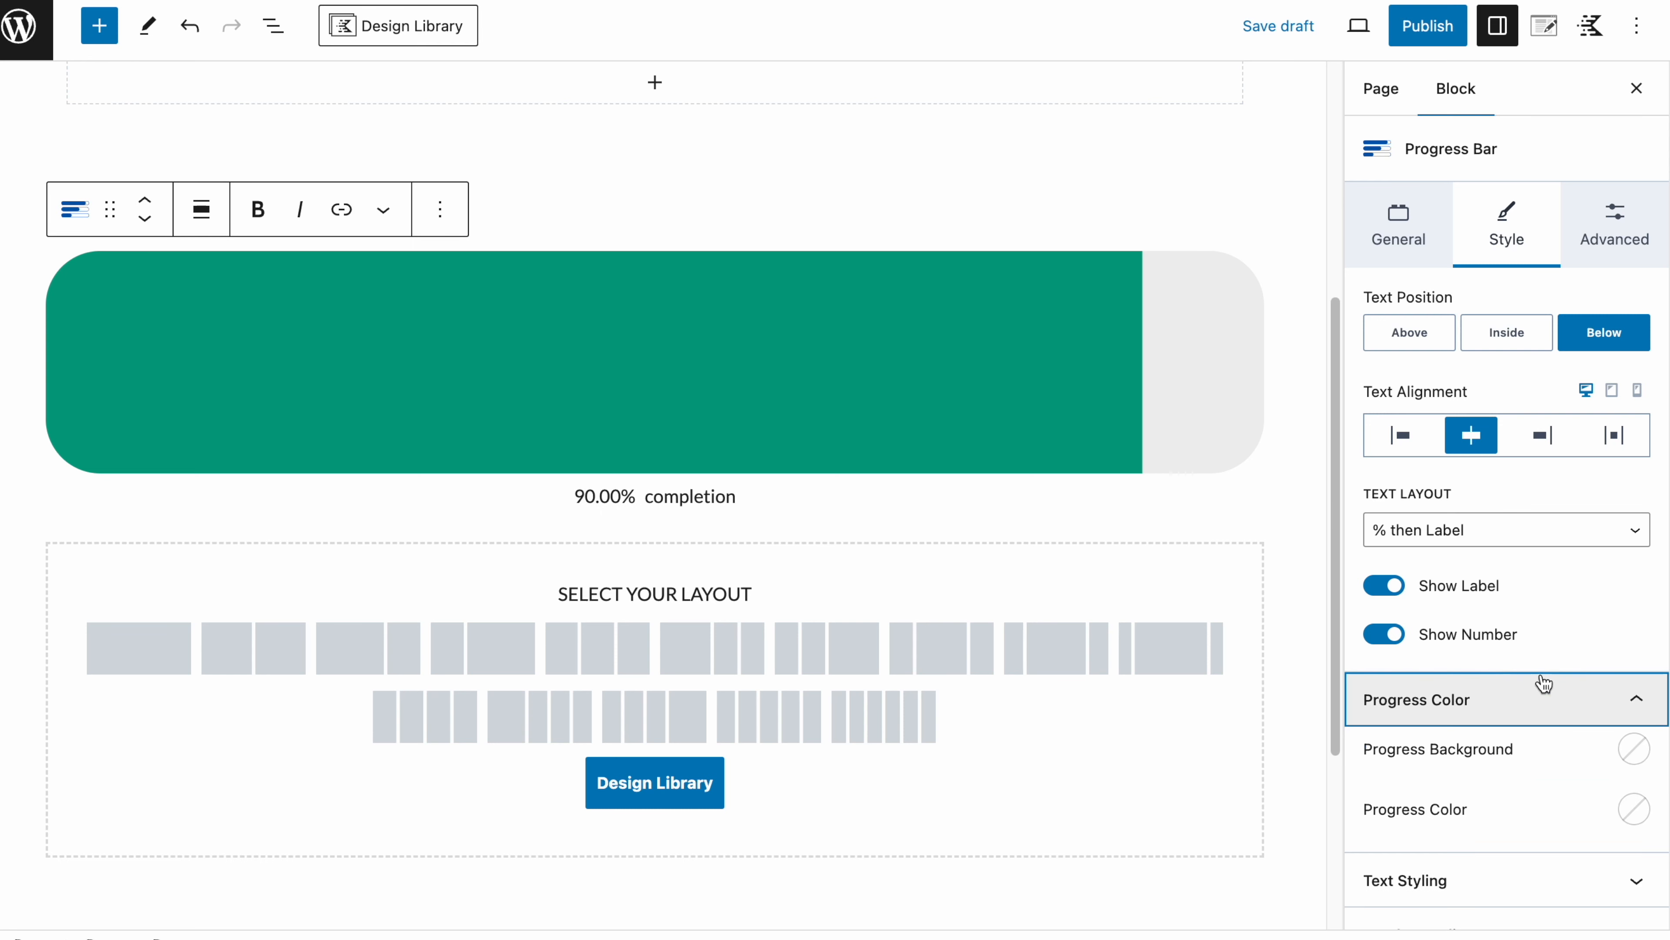
scroll(1535, 665, "down", 1)
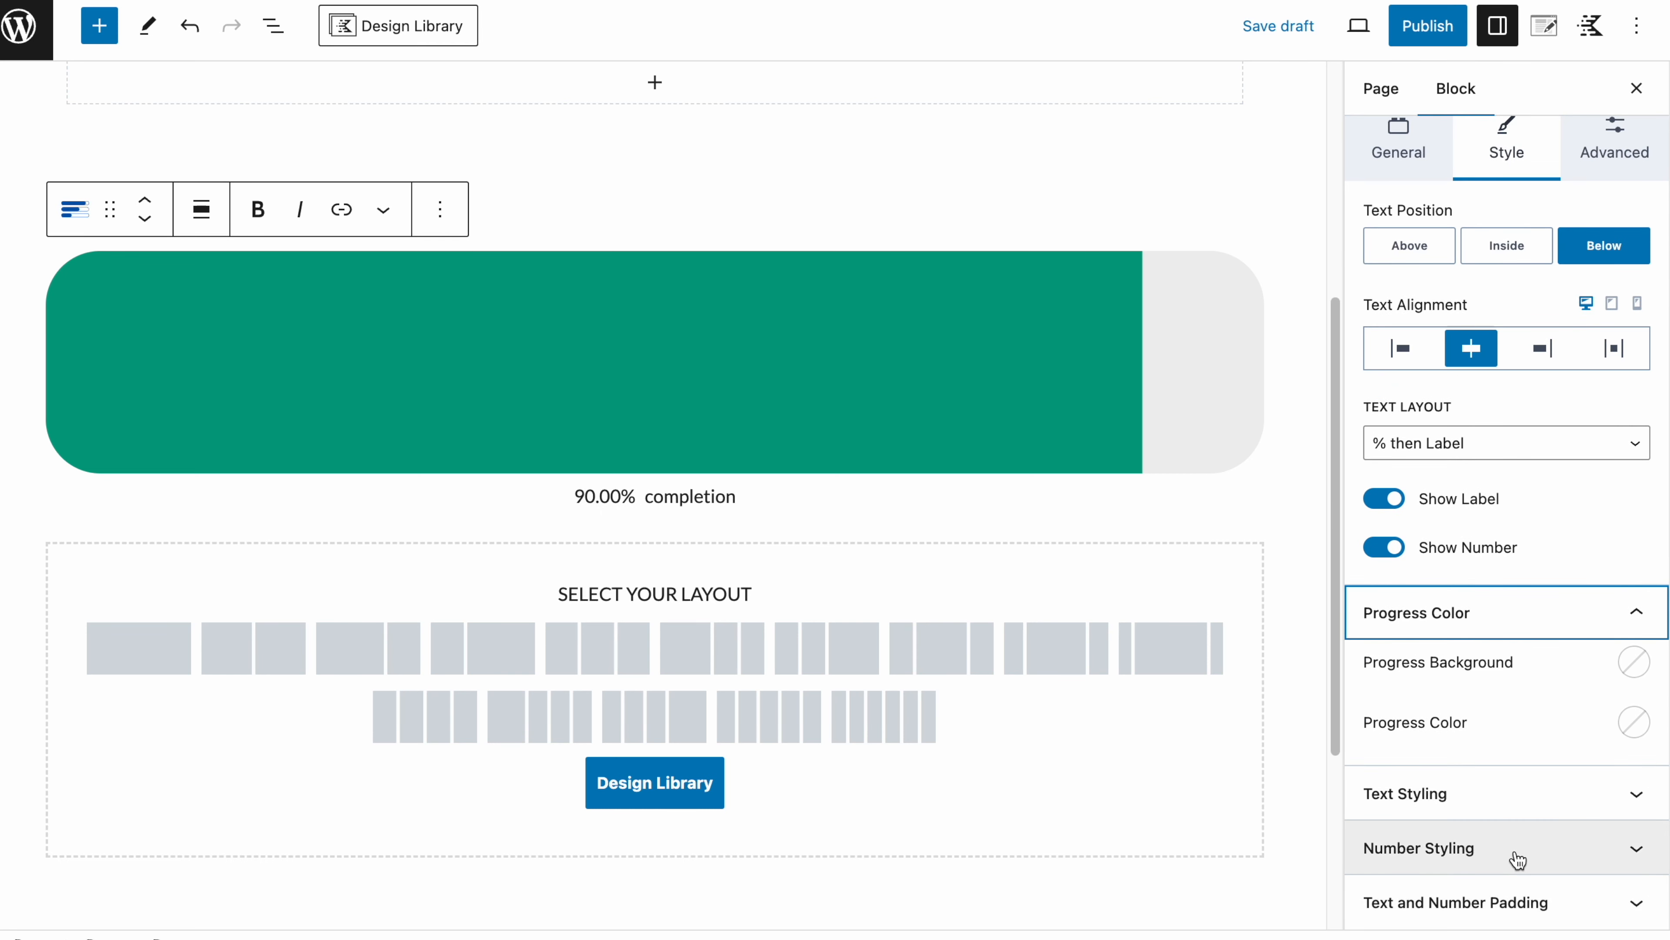
scroll(1519, 858, "up", 1)
left_click(1612, 221)
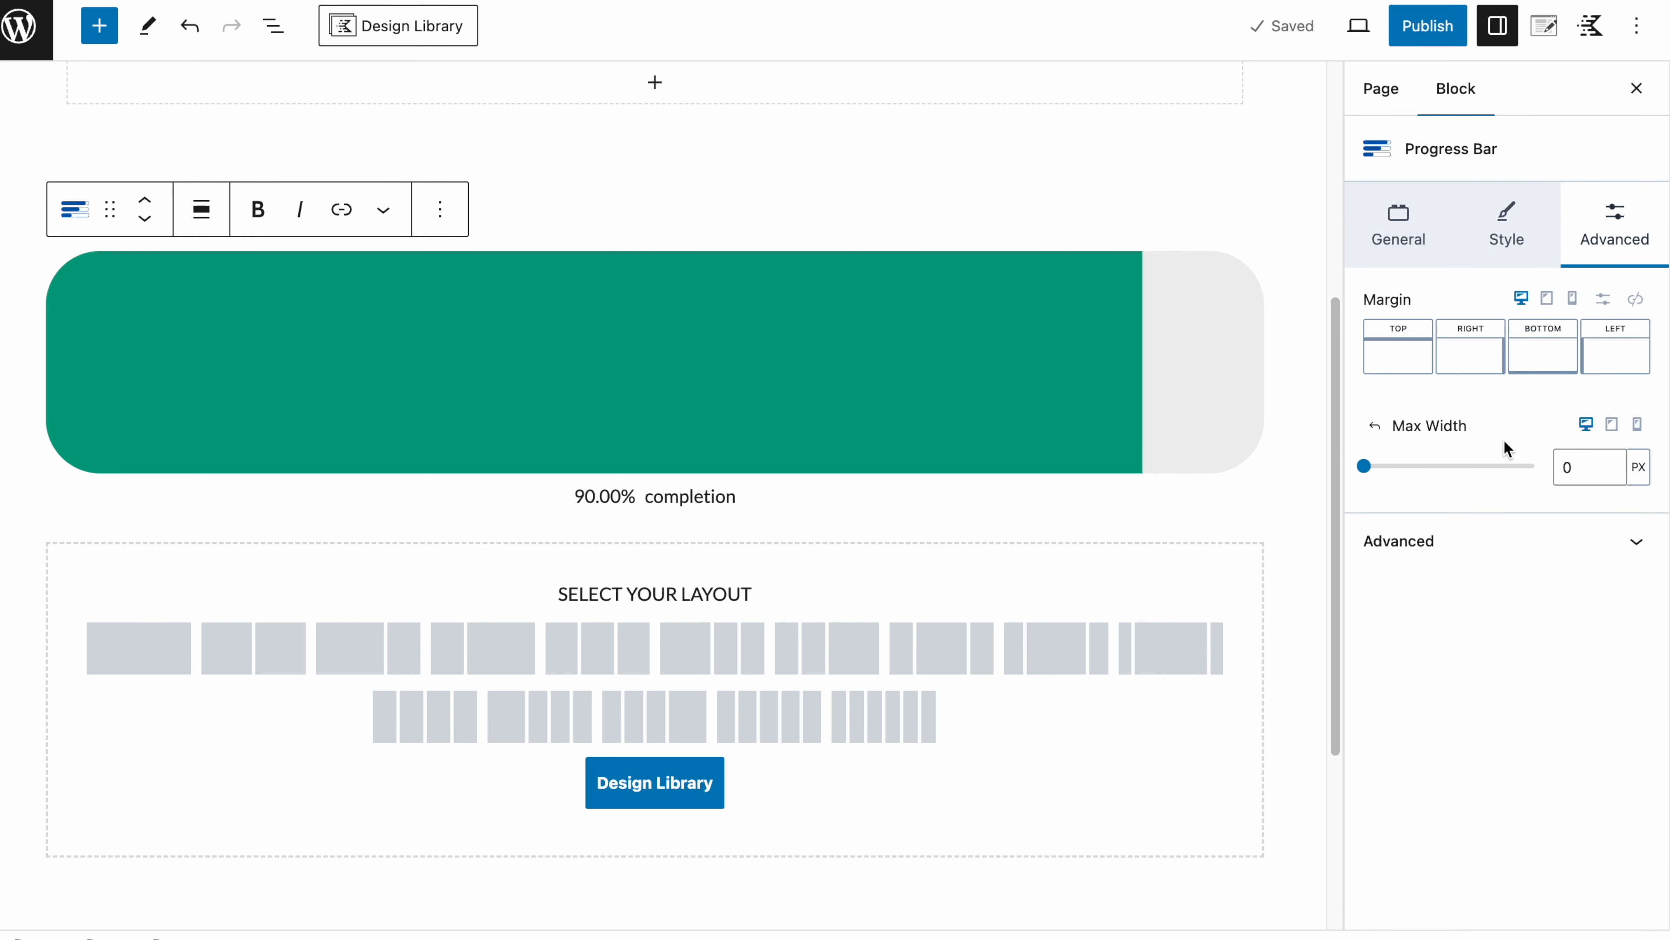
Step: Examine the progress bar's progress values, number prefix and suffix, and animation settings
left_click(1409, 240)
scroll(1469, 597, "down", 1)
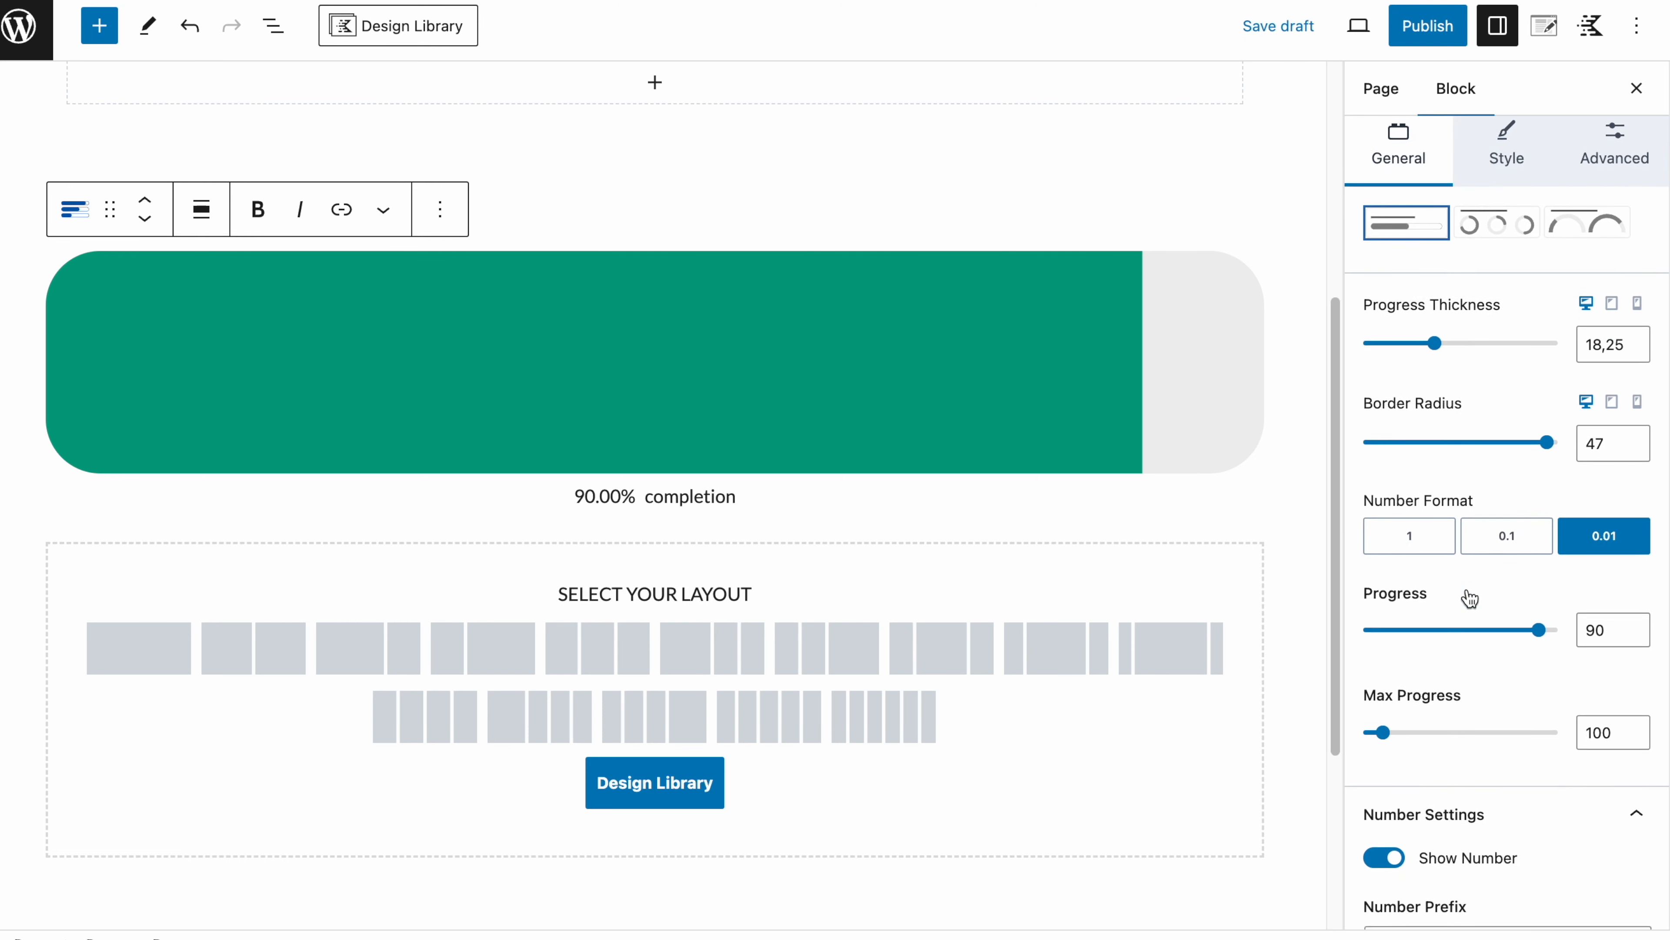
double_click(1396, 590)
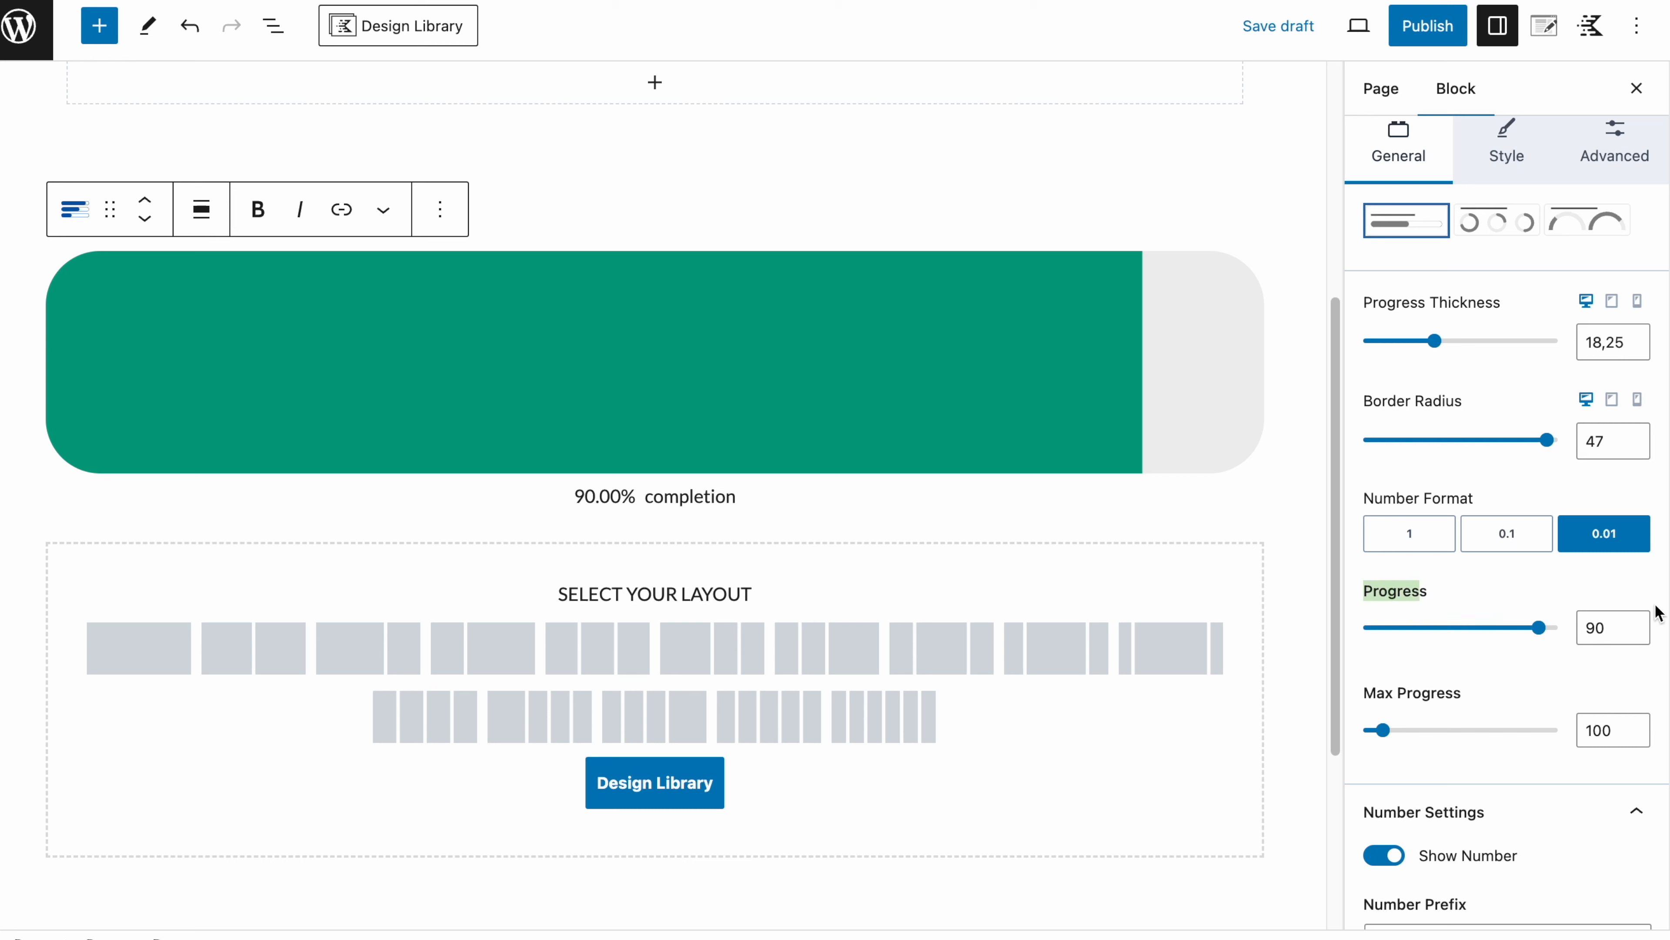
scroll(1558, 651, "down", 2)
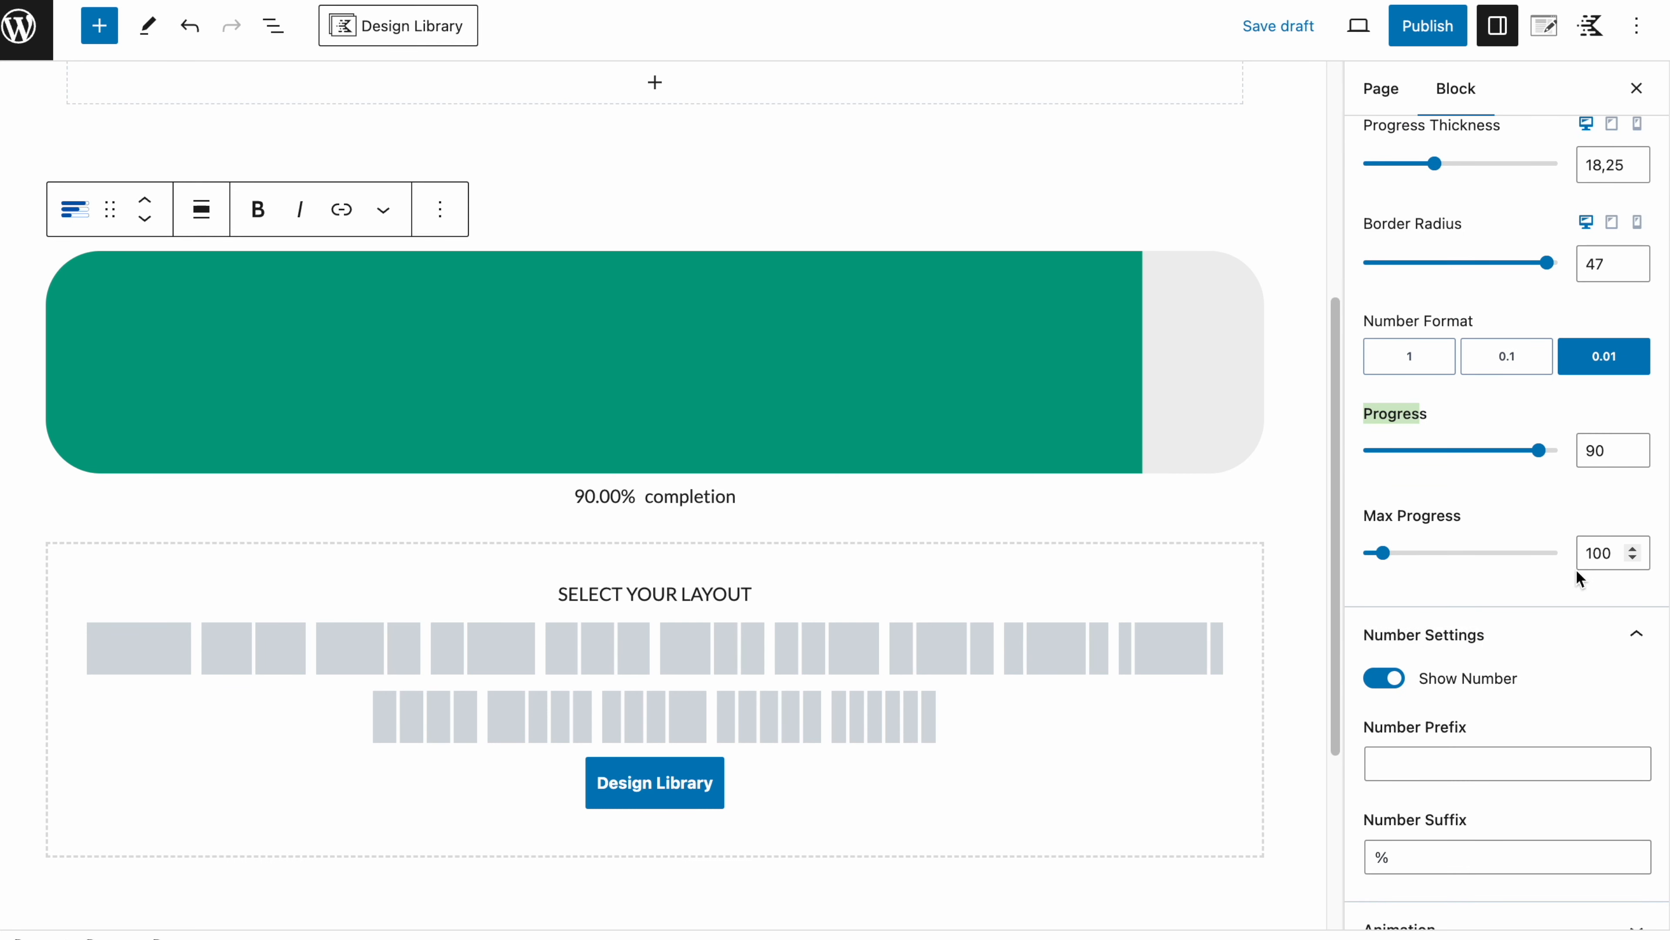
scroll(1525, 735, "up", 4)
scroll(1526, 738, "down", 3)
scroll(1527, 742, "down", 4)
left_click(1527, 738)
scroll(1527, 738, "down", 2)
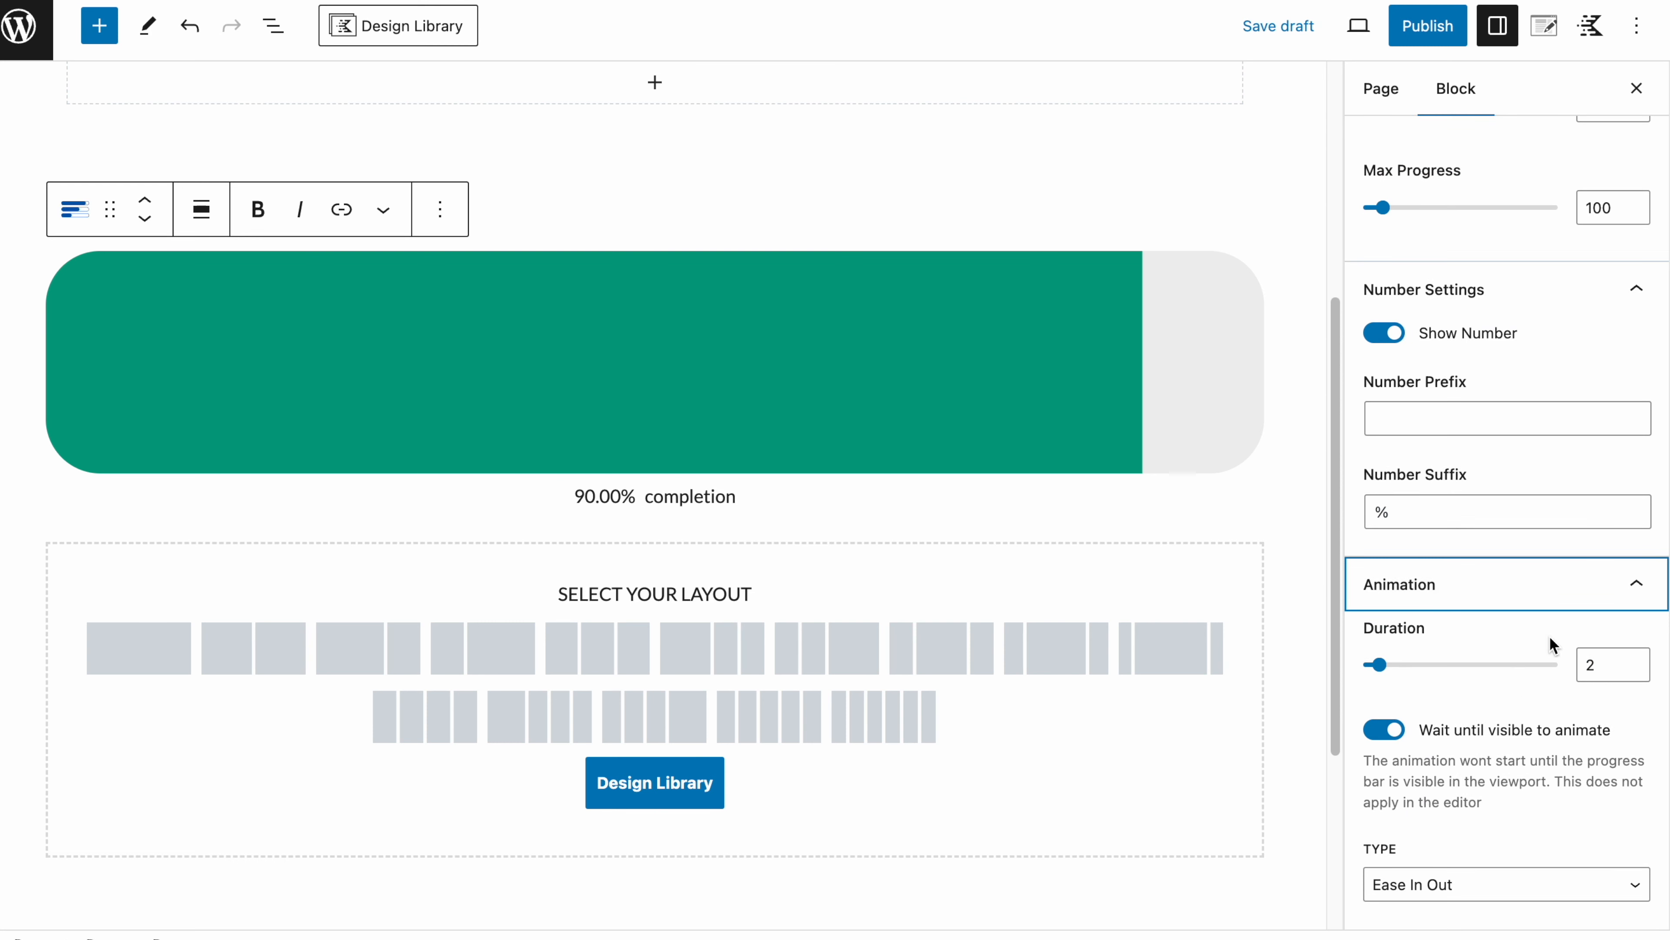
scroll(1549, 635, "up", 6)
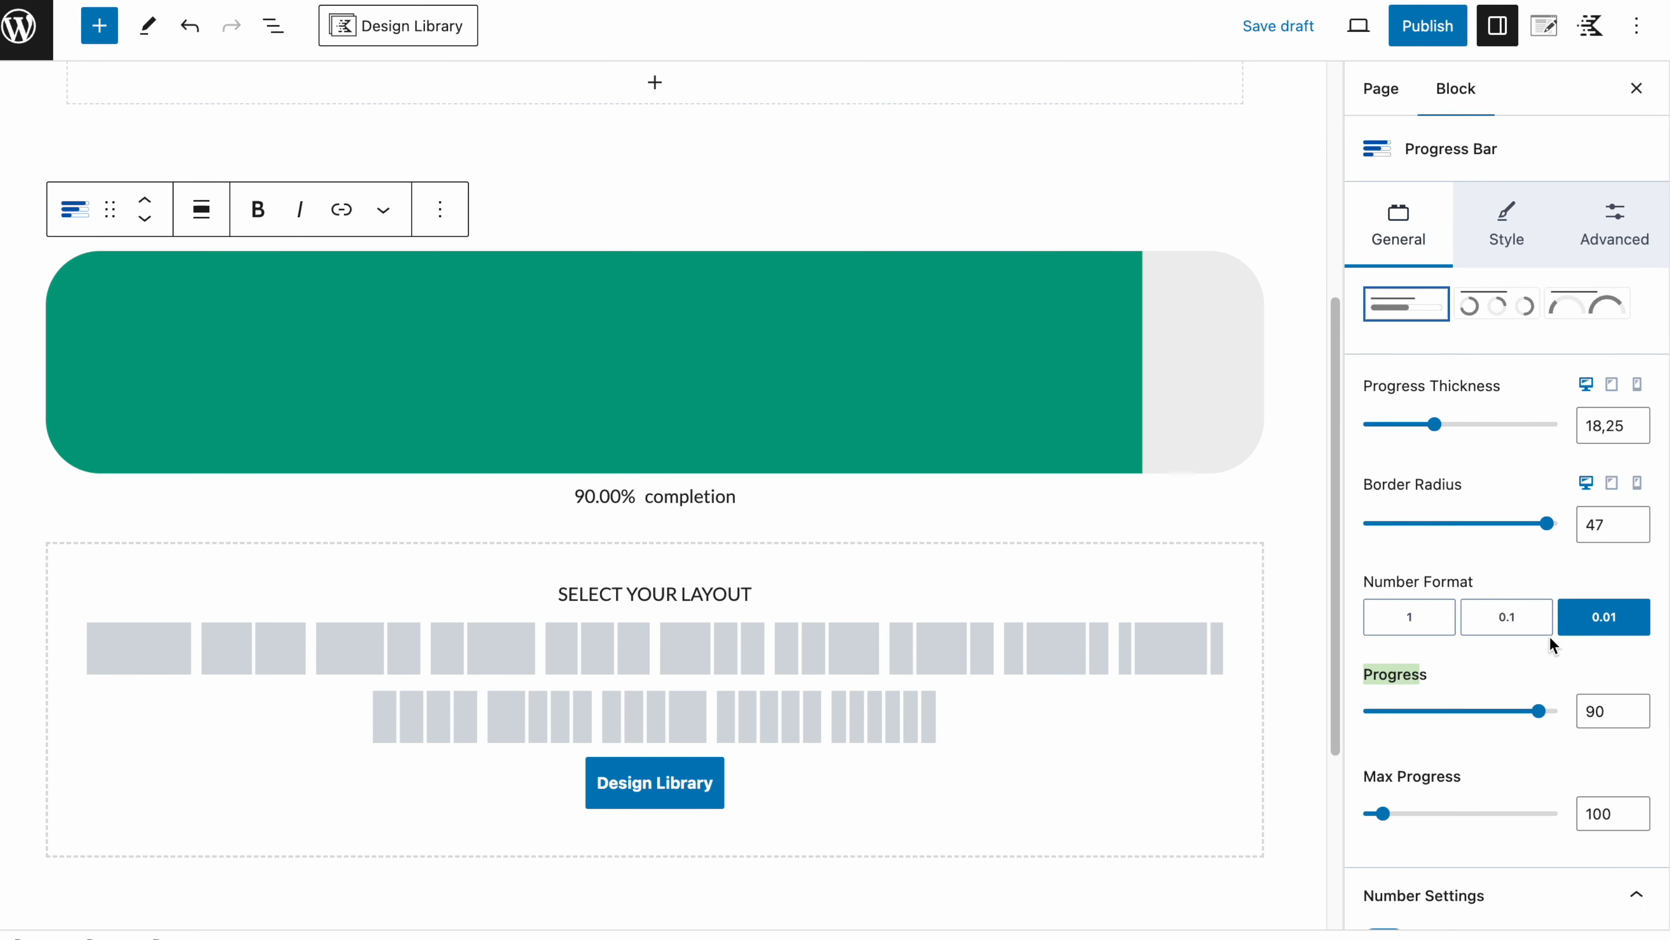